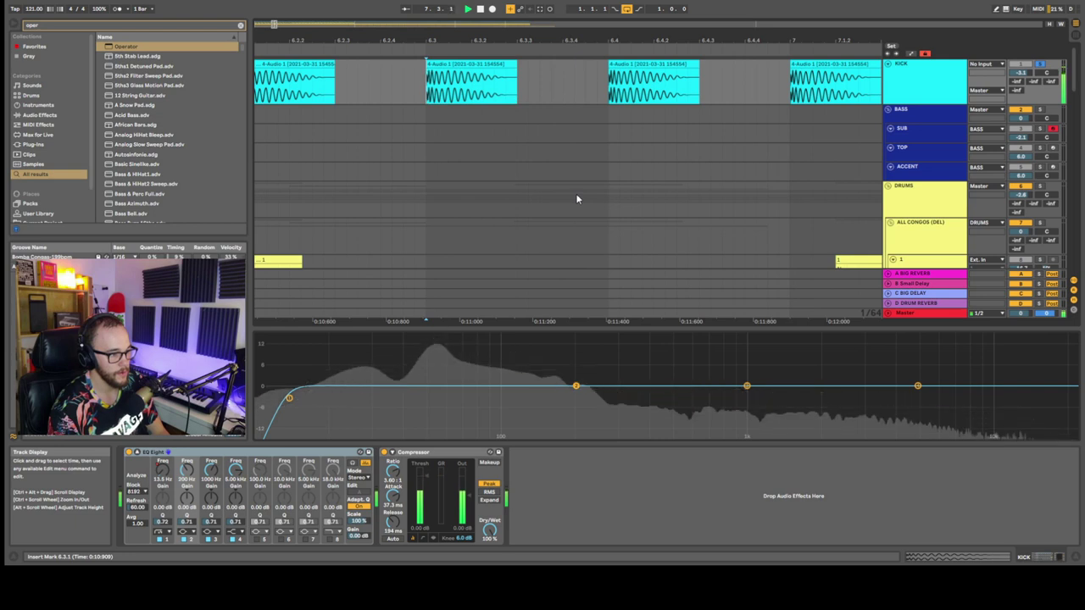
# Examine the kick pattern in the arrangement and open the waveform of the kick clip at bar 6
pyautogui.scroll(-4, 629, 183)
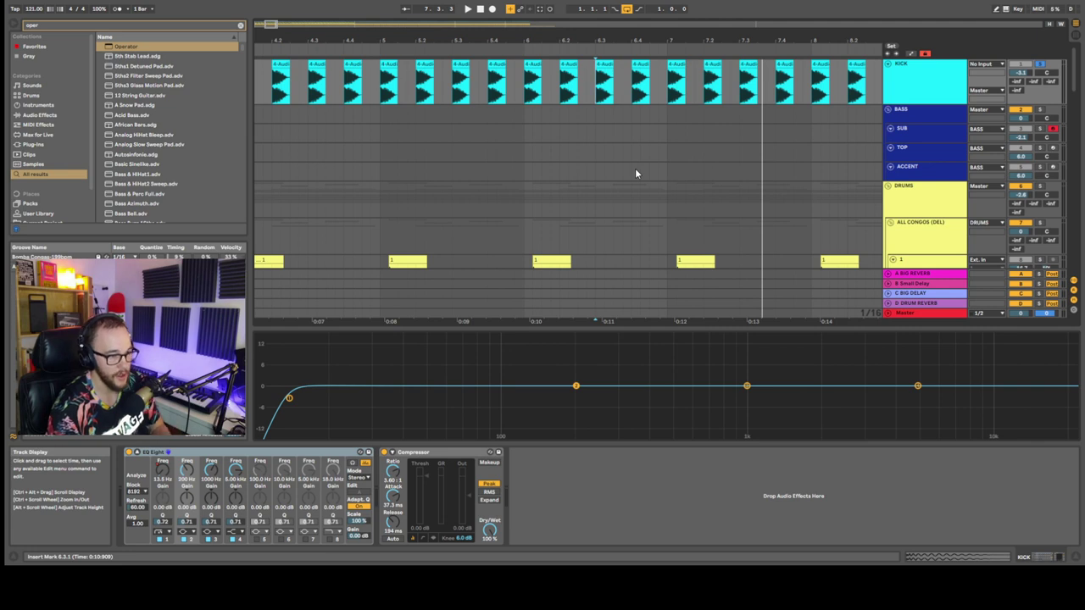
pyautogui.scroll(-2, 620, 166)
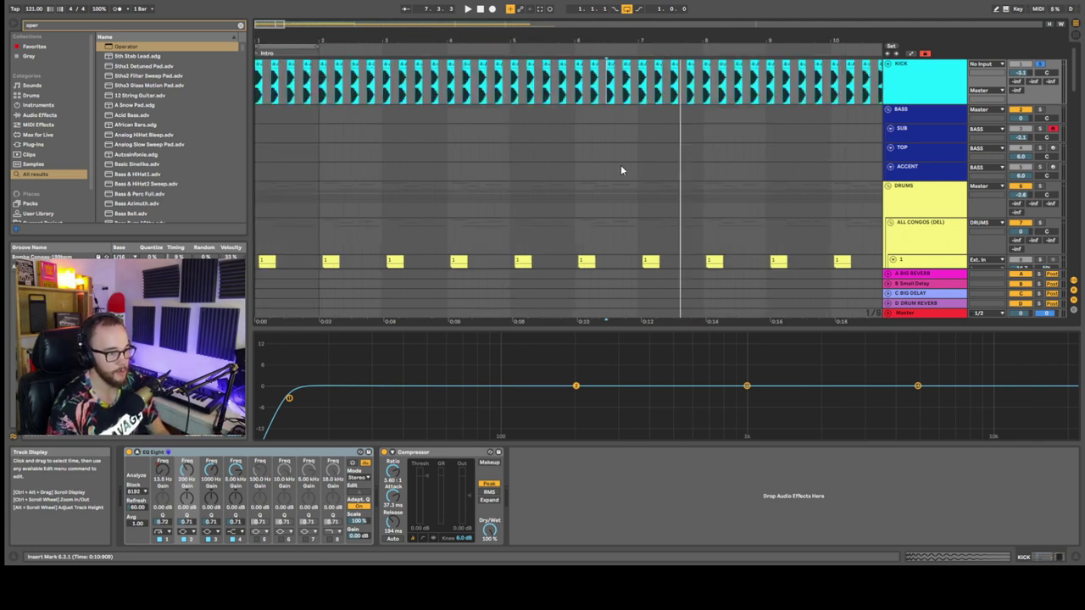
pyautogui.scroll(8, 514, 100)
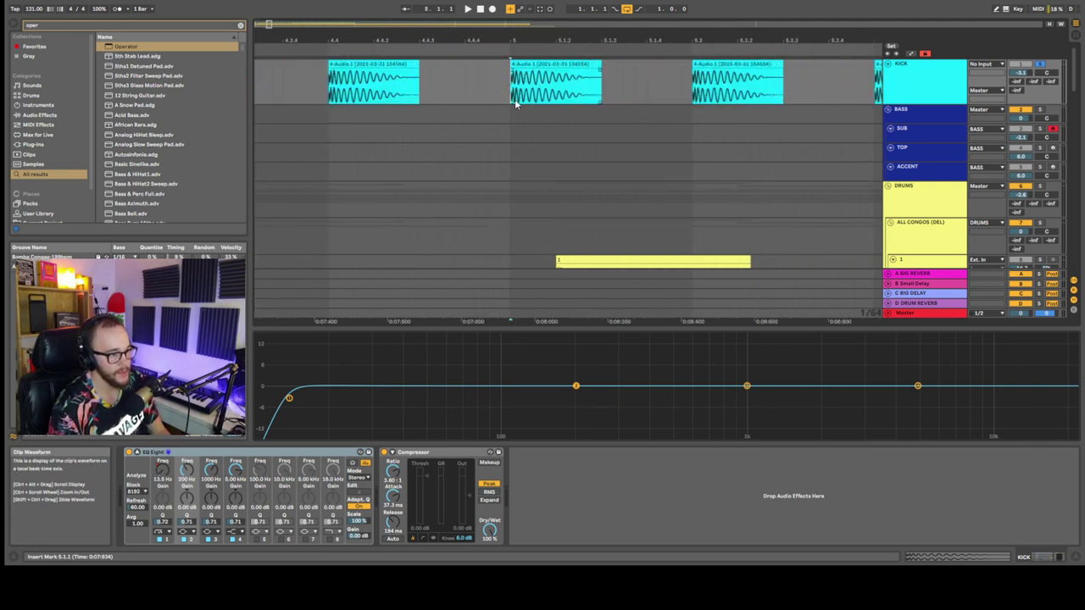
pyautogui.scroll(-6, 514, 100)
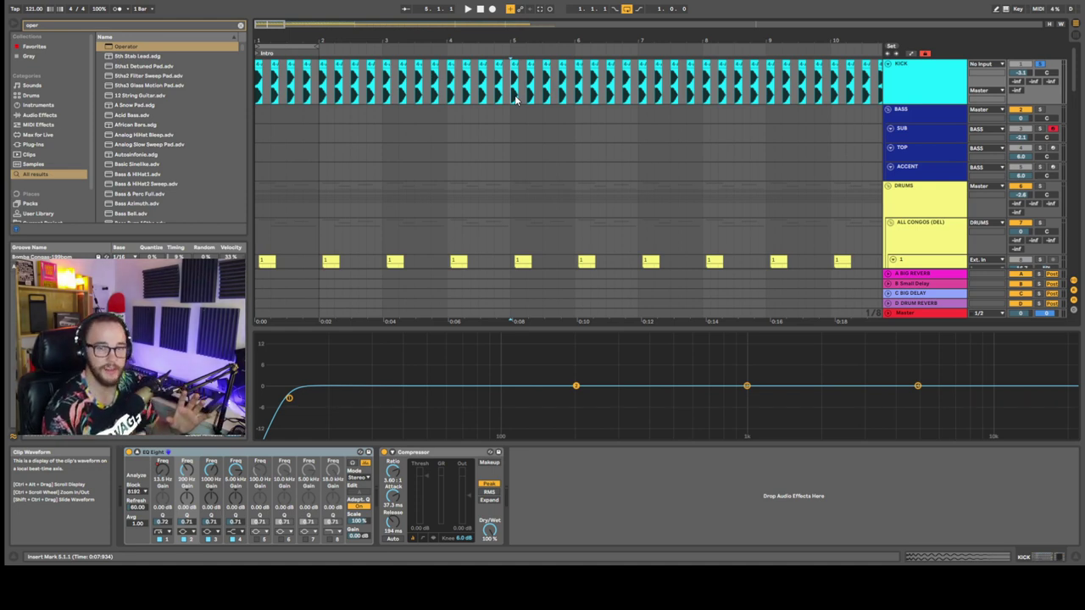
pyautogui.scroll(5, 548, 77)
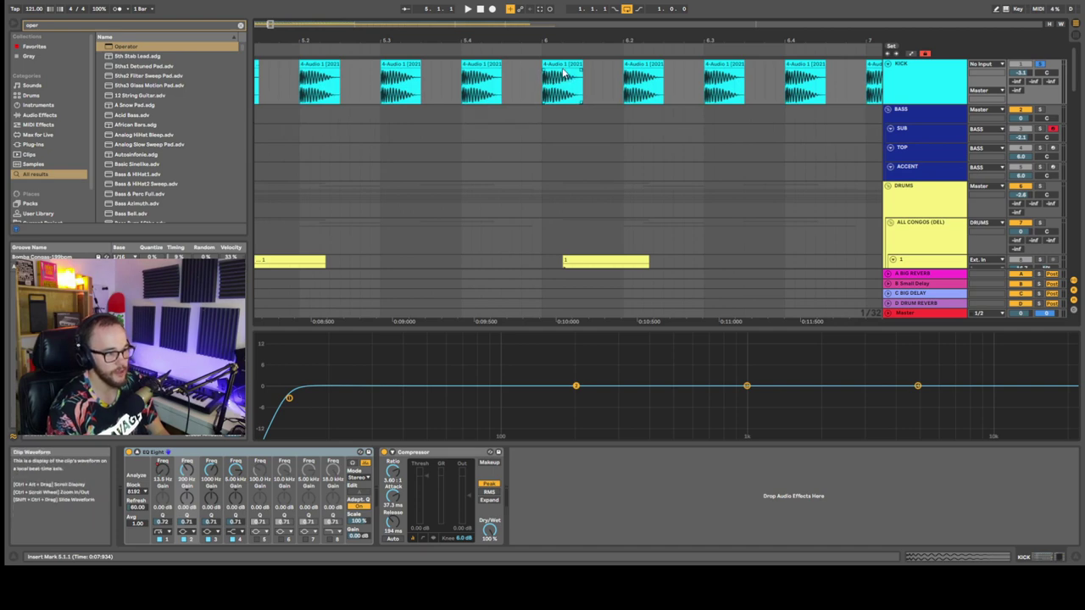
pyautogui.doubleClick(546, 78)
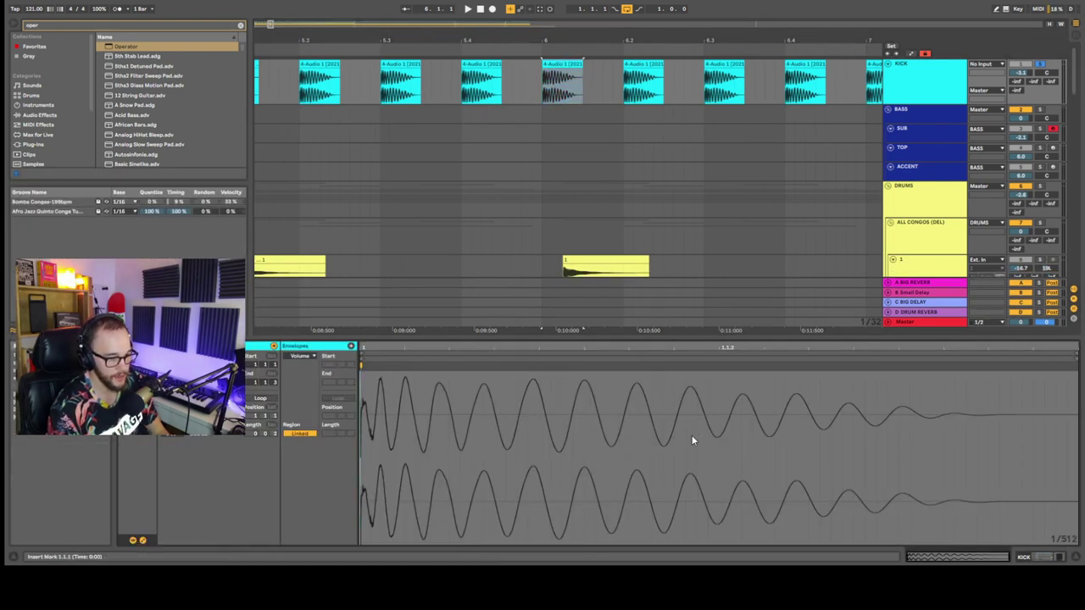
# Step through the kick hits in bars 5 and 6 to examine their placement on each beat
pyautogui.scroll(-5, 559, 102)
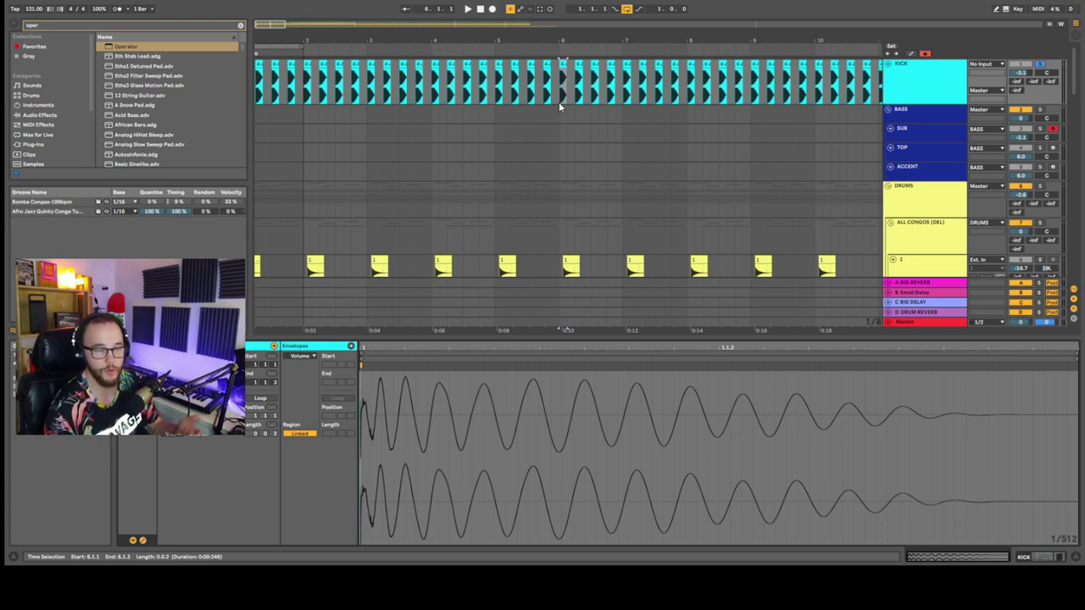
pyautogui.click(500, 96)
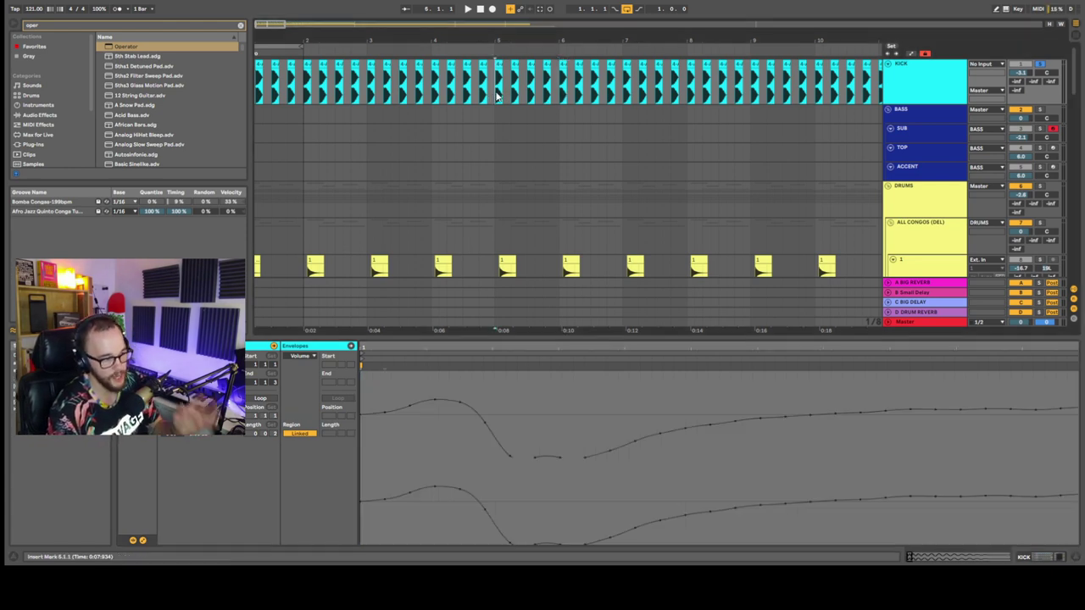
pyautogui.click(510, 96)
pyautogui.click(527, 94)
pyautogui.click(543, 94)
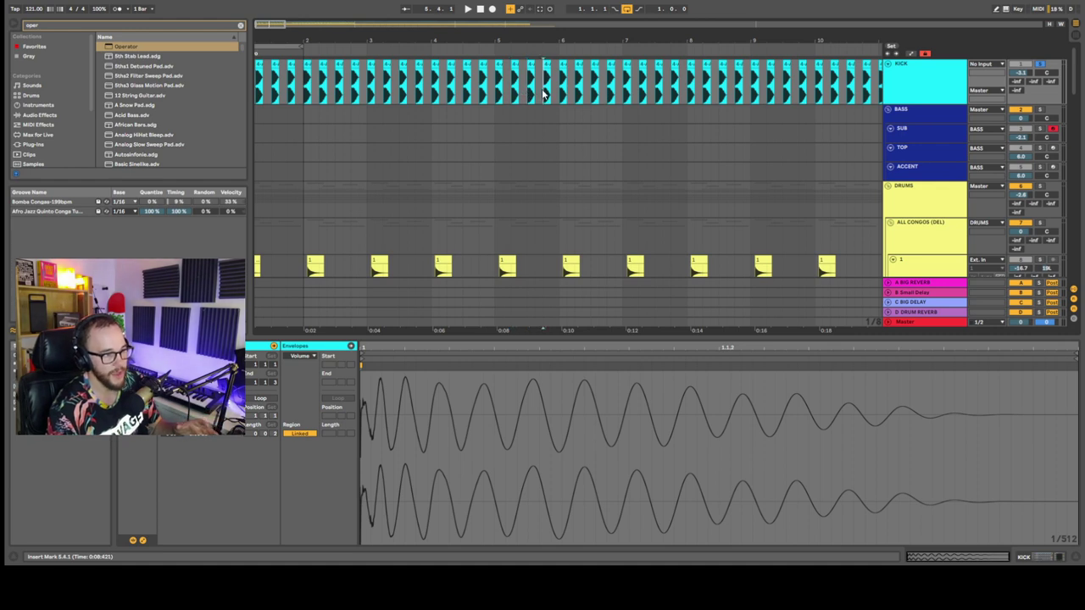
pyautogui.click(558, 94)
pyautogui.click(574, 86)
pyautogui.click(592, 84)
pyautogui.click(607, 87)
pyautogui.press('-')
pyautogui.press('-')
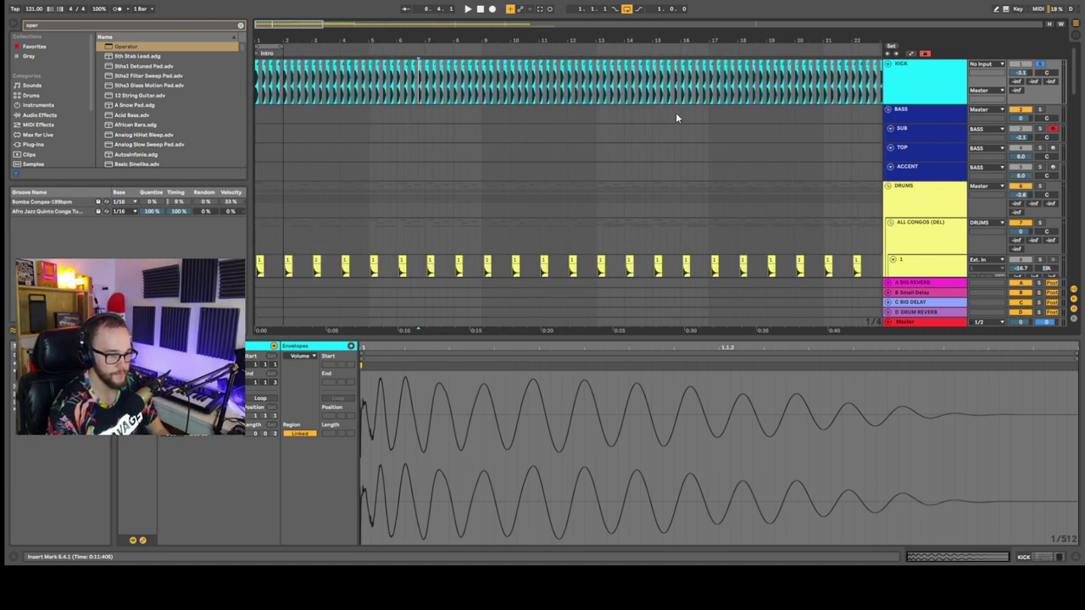
pyautogui.scroll(-1, 669, 110)
pyautogui.scroll(1, 676, 113)
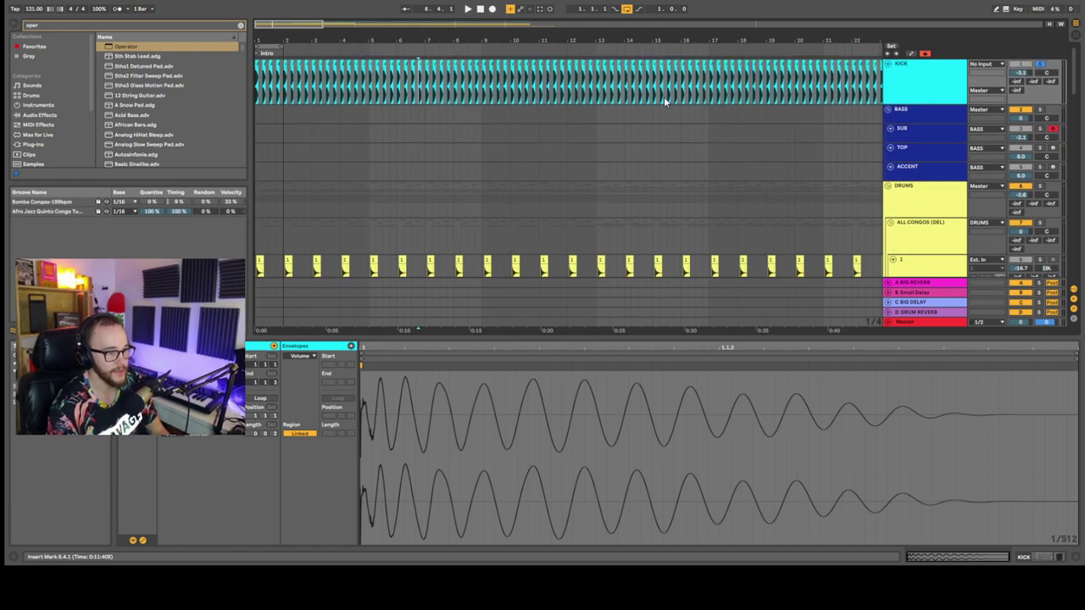
pyautogui.scroll(4, 399, 97)
pyautogui.scroll(-2, 420, 92)
pyautogui.click(422, 91)
pyautogui.click(449, 91)
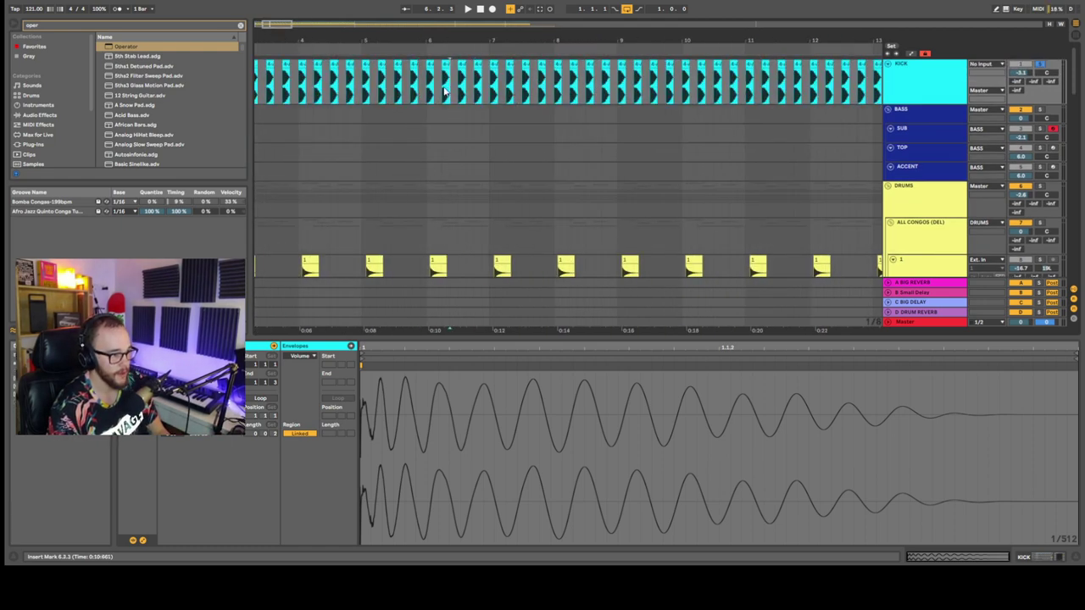
pyautogui.click(462, 89)
pyautogui.click(478, 99)
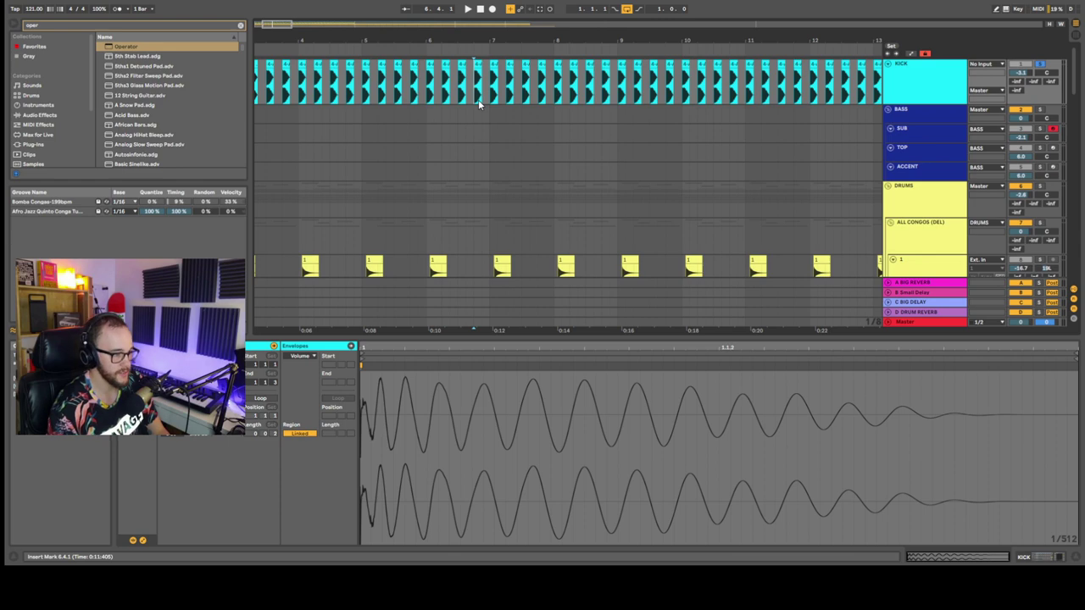
# Select the SUB track inside the BASS group and load the Operator instrument before its effects
pyautogui.click(942, 113)
pyautogui.click(930, 129)
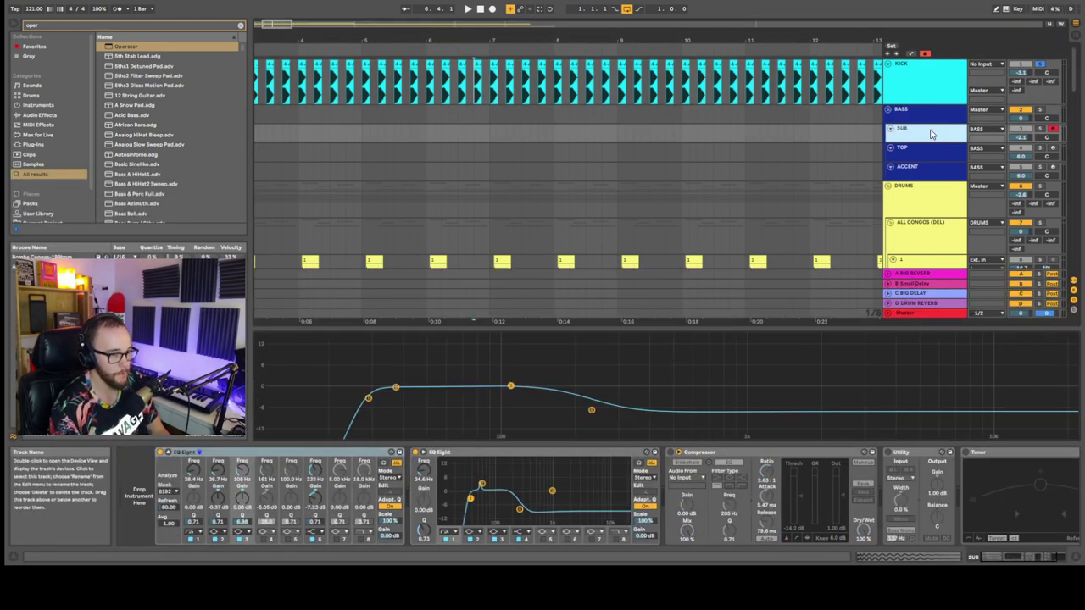
pyautogui.click(926, 110)
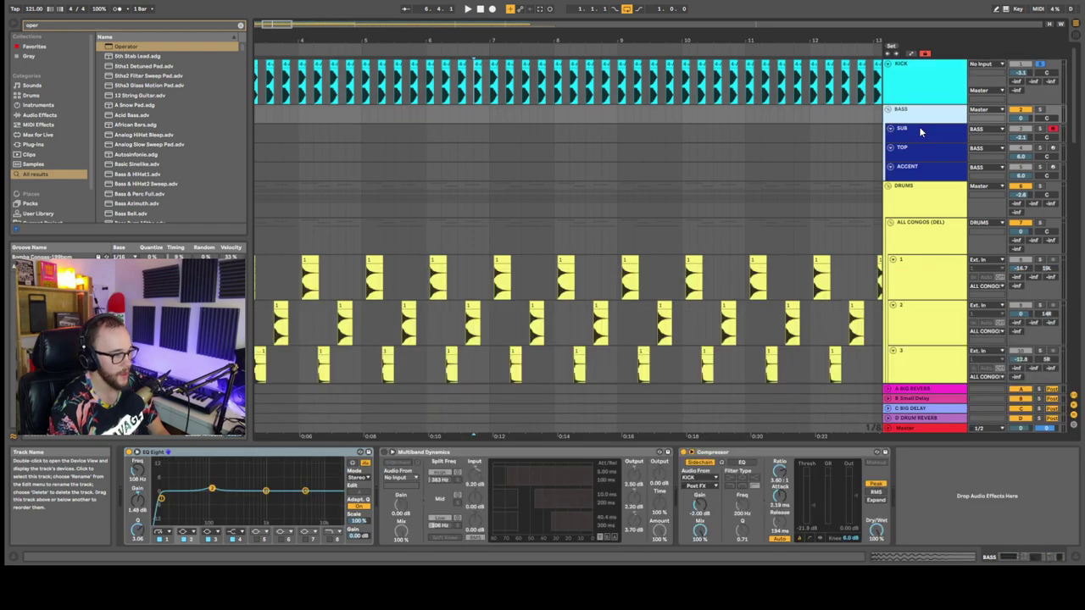
pyautogui.click(913, 136)
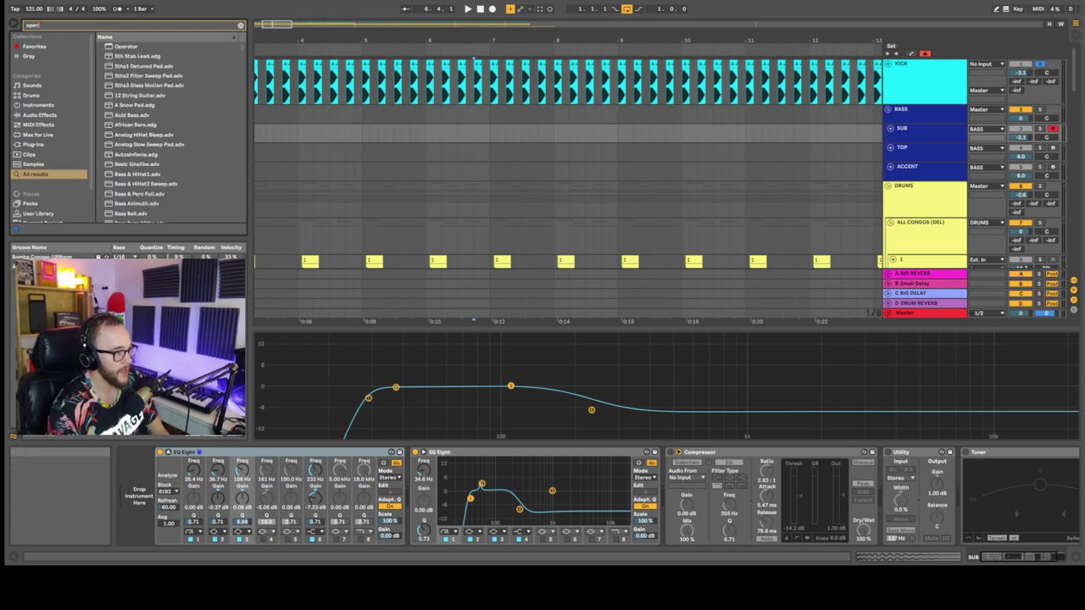
pyautogui.moveTo(126, 46); pyautogui.dragTo(167, 479)
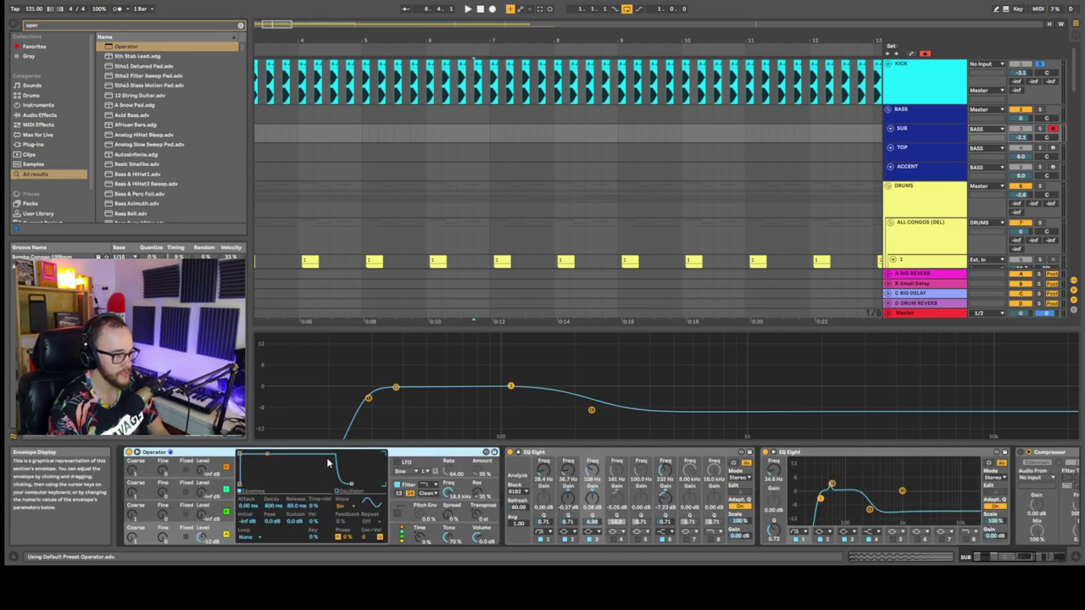
# View Operator's global settings and return to the oscillator A envelope display
pyautogui.click(402, 537)
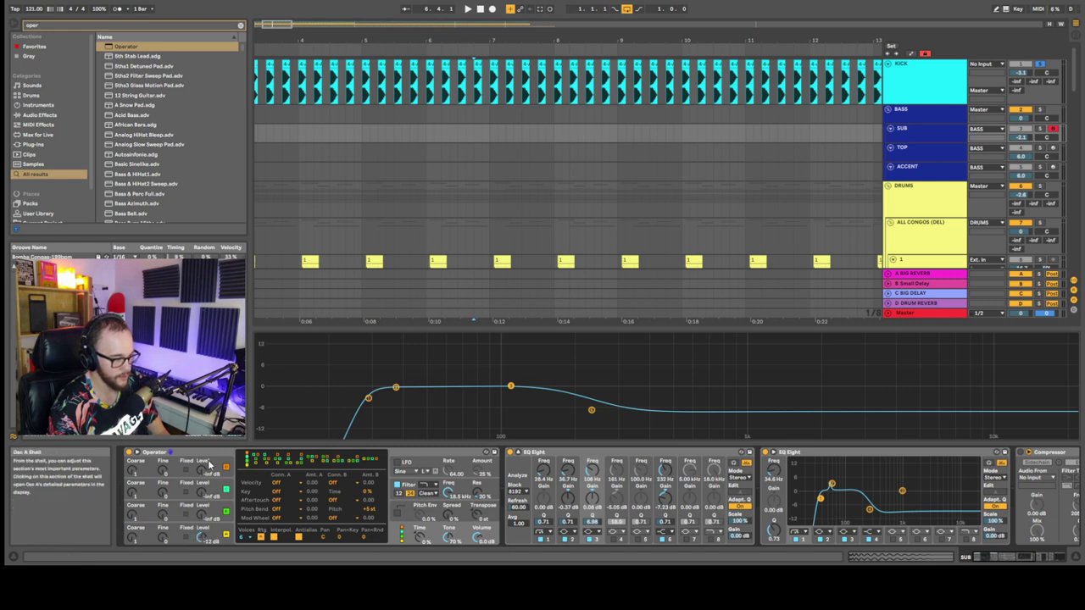
pyautogui.click(370, 462)
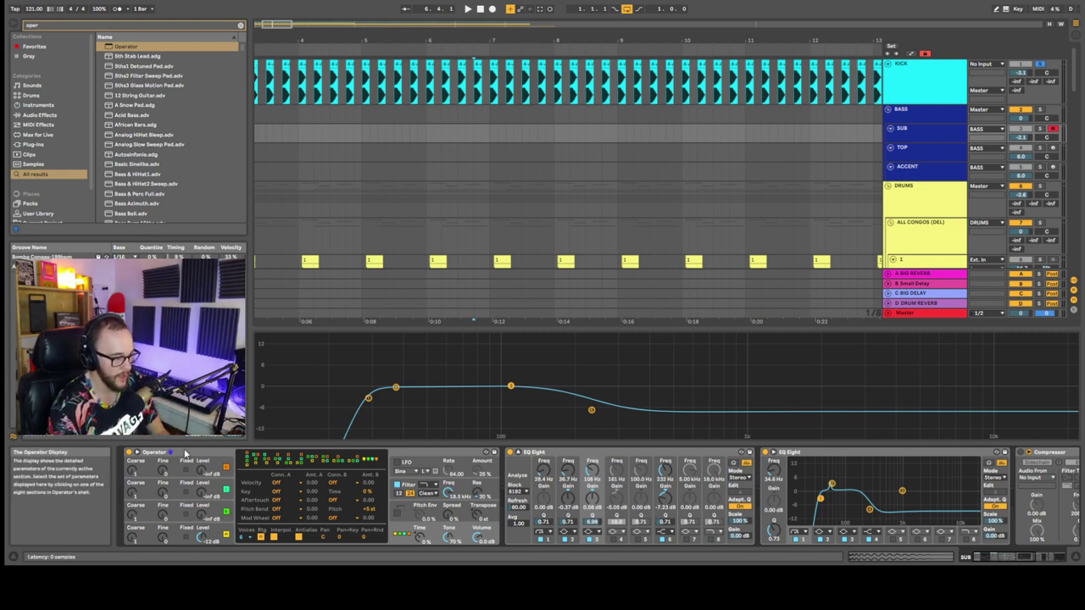
pyautogui.click(204, 537)
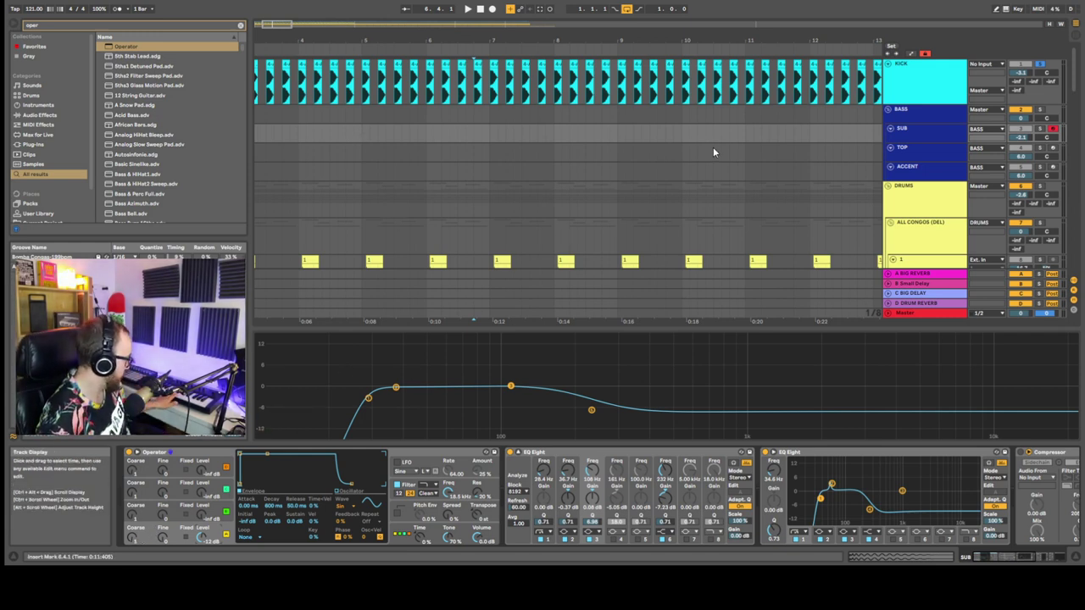
# Solo the SUB track and raise Operator's oscillator B output level to about -34 dB
pyautogui.click(1040, 129)
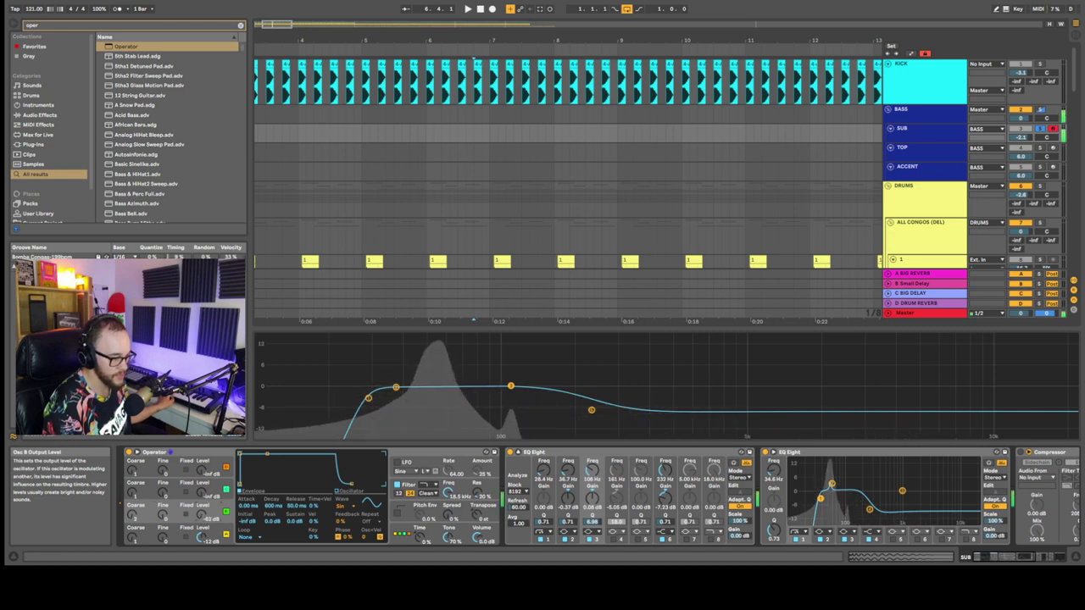
pyautogui.moveTo(202, 515); pyautogui.dragTo(201, 496)
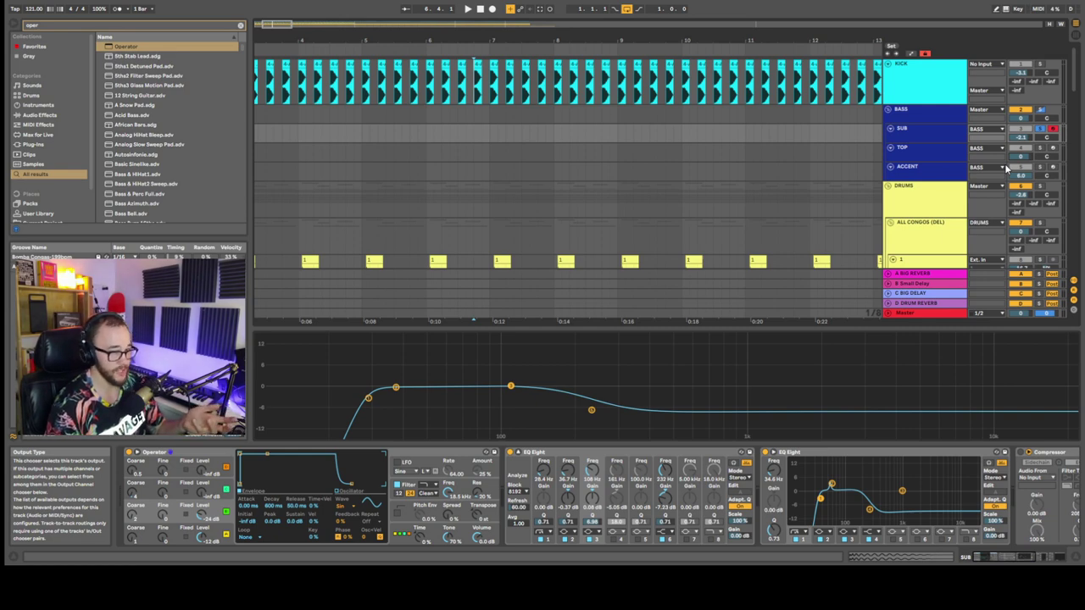
# Open Serum on the TOP track and change oscillator A's wavetable to 4088
pyautogui.click(938, 150)
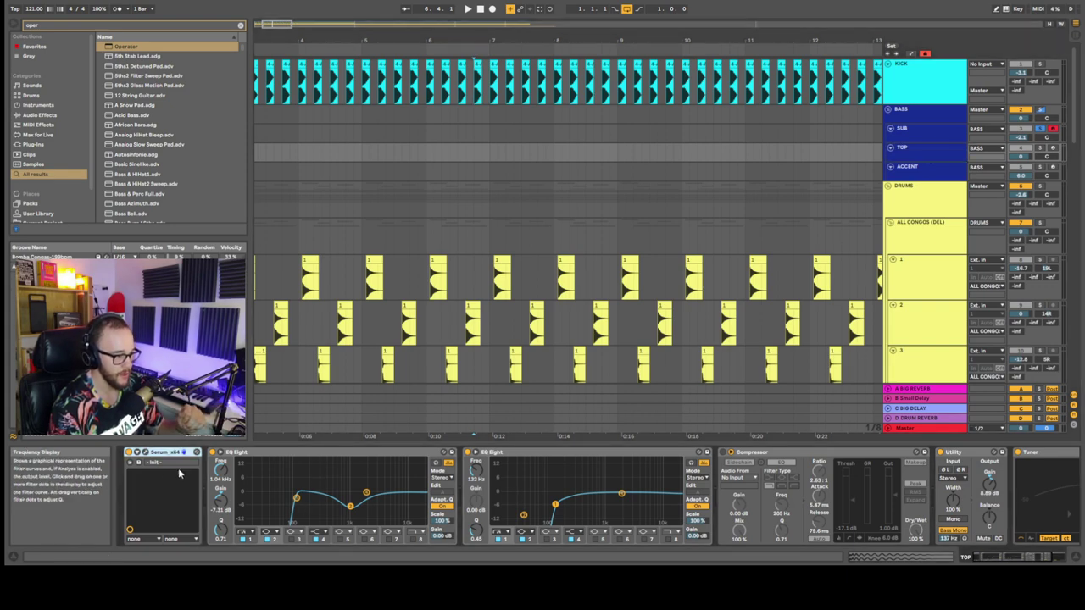
pyautogui.click(139, 462)
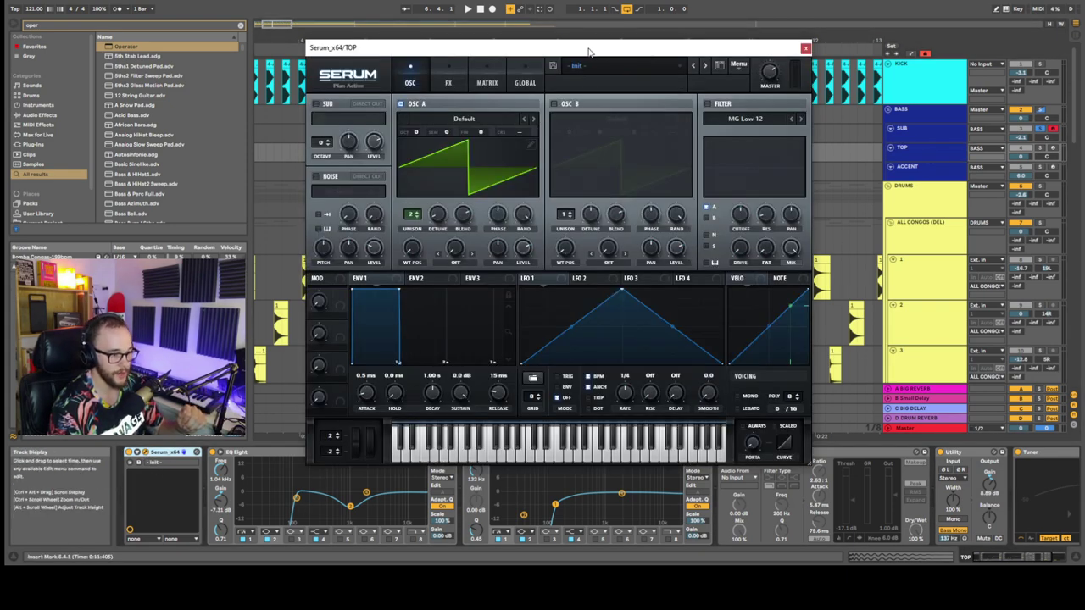
pyautogui.moveTo(593, 49); pyautogui.dragTo(580, 44)
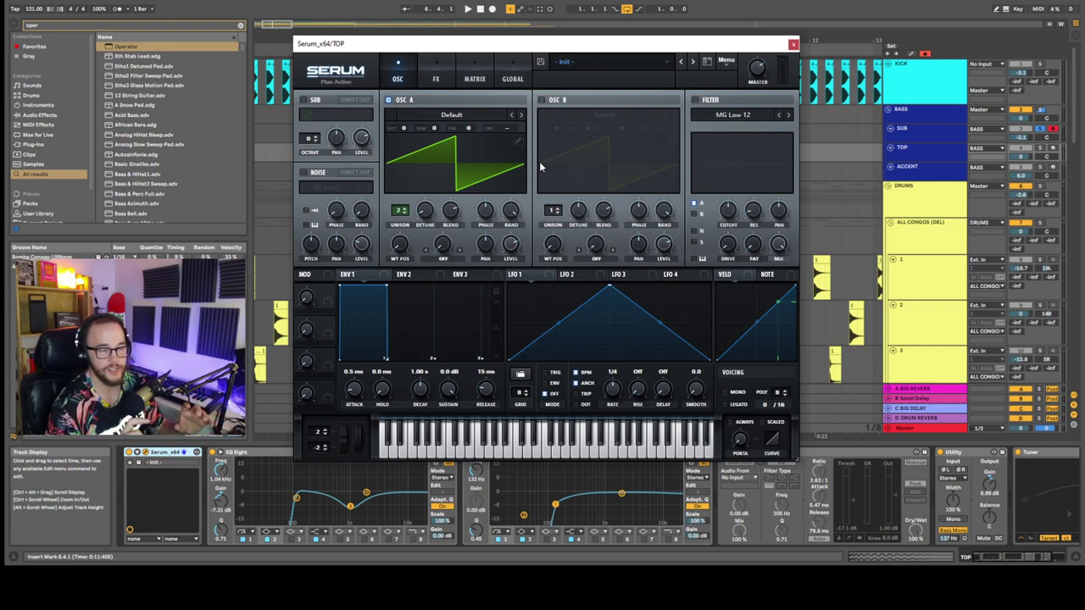
pyautogui.click(511, 116)
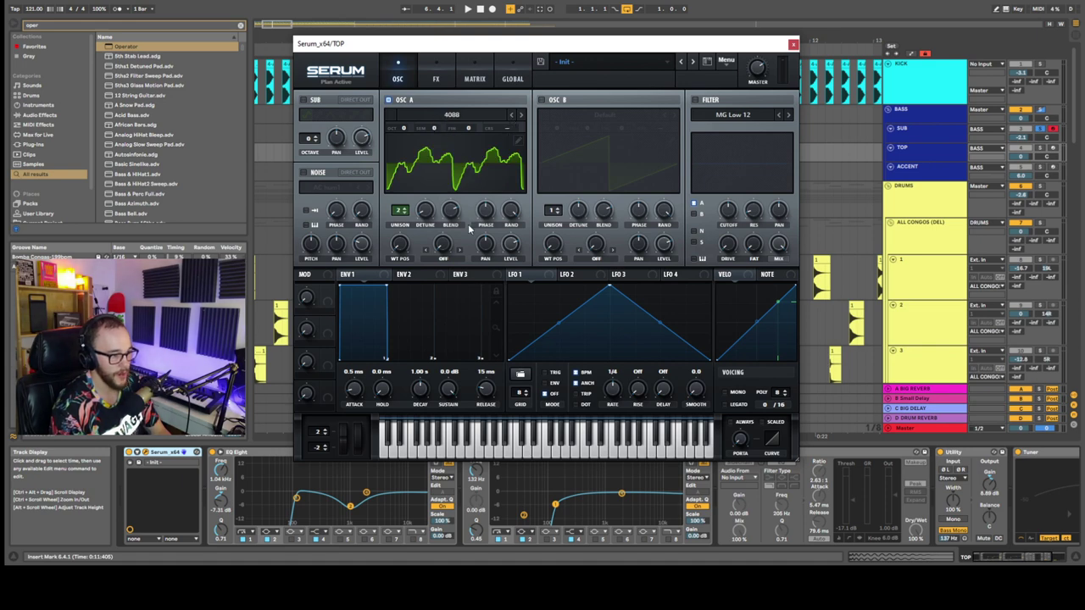
pyautogui.click(440, 450)
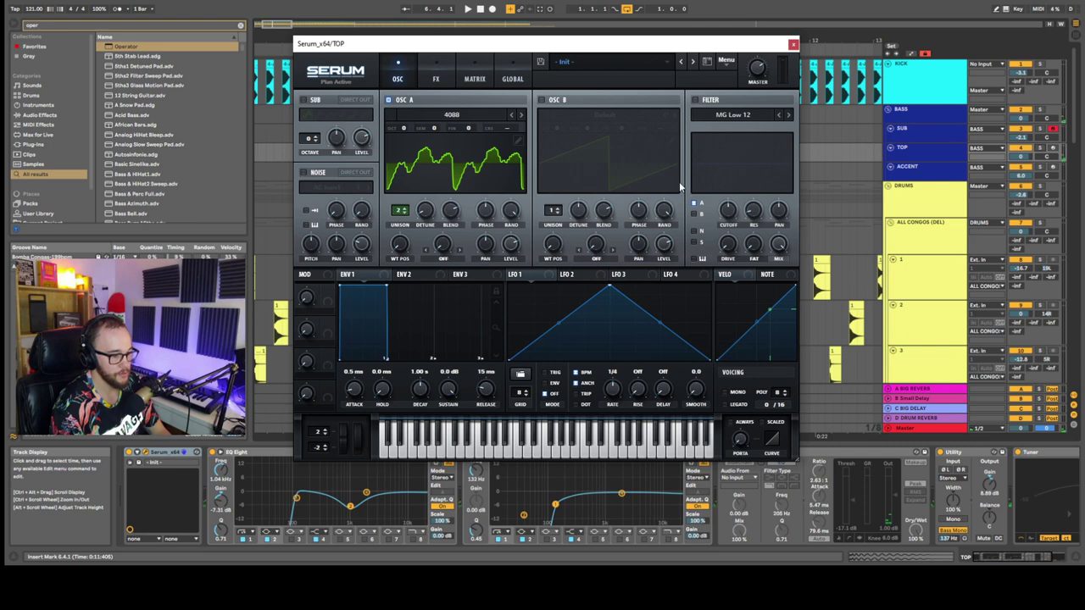
# Enable Serum's oscillator B with the analog Basic Shapes wavetable and move its wavetable position to the saw shape
pyautogui.click(546, 101)
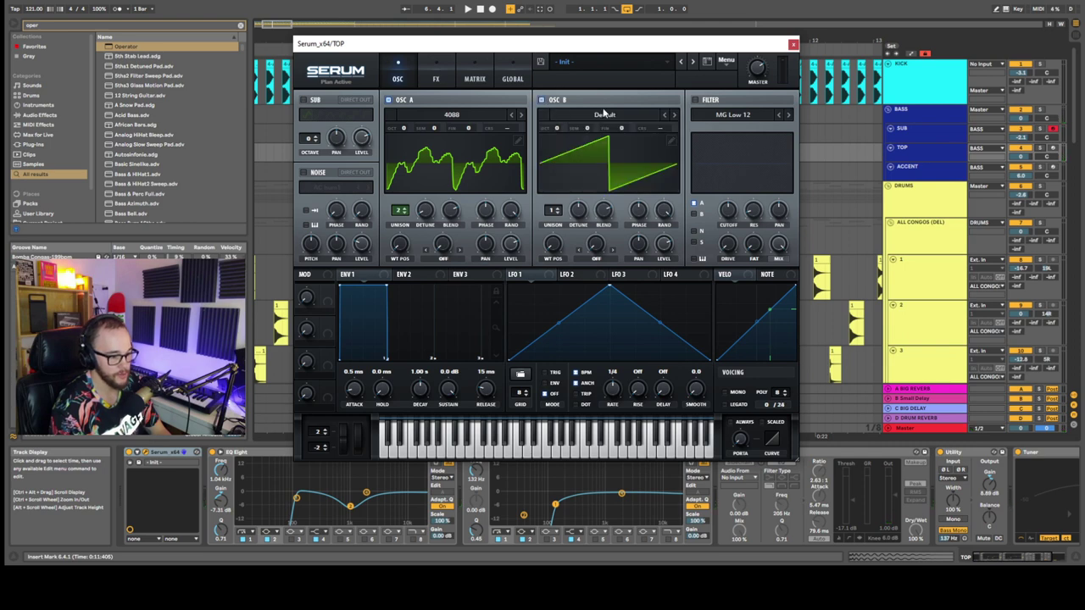
pyautogui.click(605, 113)
pyautogui.moveTo(601, 141)
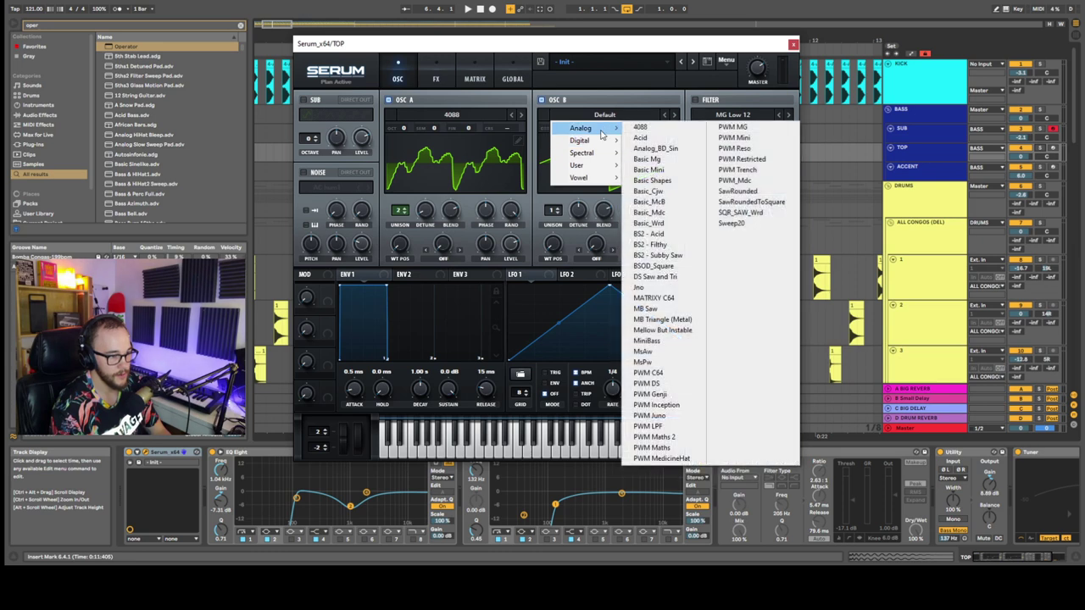
pyautogui.click(652, 180)
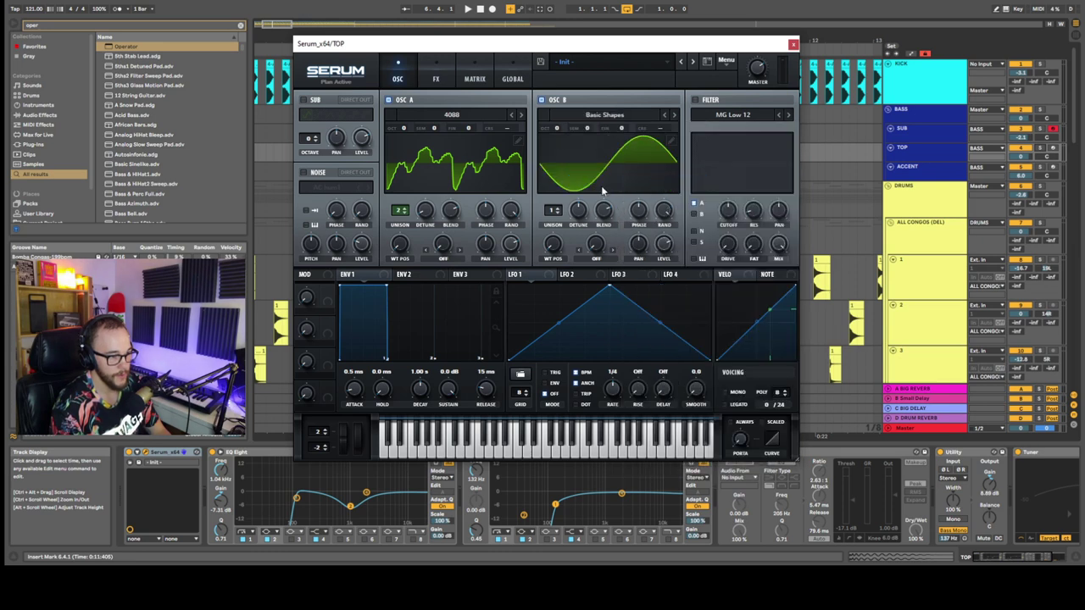
pyautogui.moveTo(553, 246)
pyautogui.mouseDown()
pyautogui.moveTo(559, 207)
pyautogui.moveTo(557, 246)
pyautogui.mouseUp()
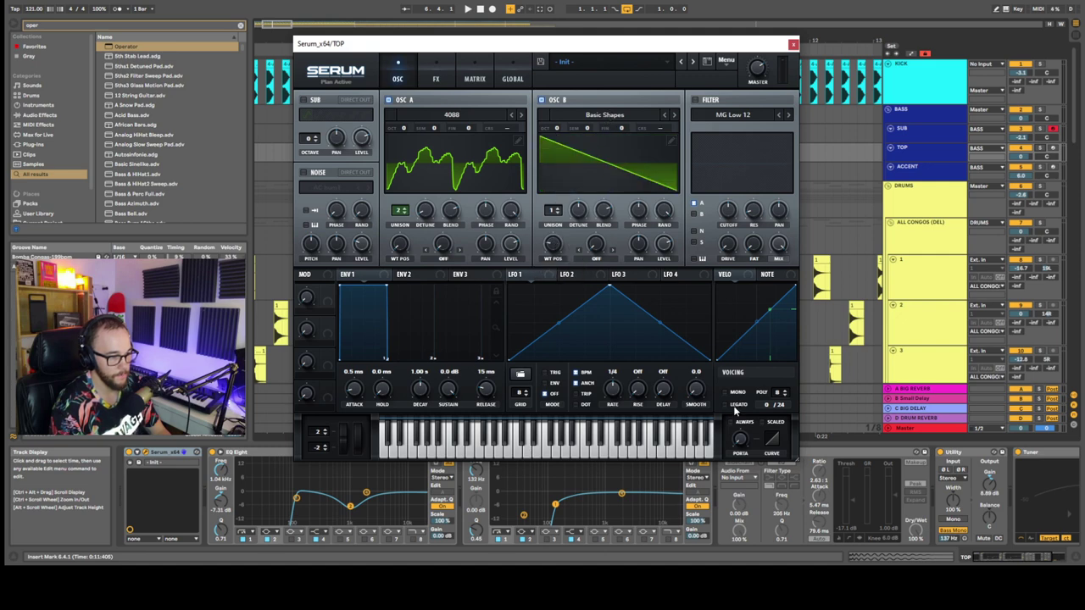
# Set unison to 3 voices on both Serum oscillators, adjusting their detune and setting oscillator A's blend to about 43
pyautogui.click(557, 211)
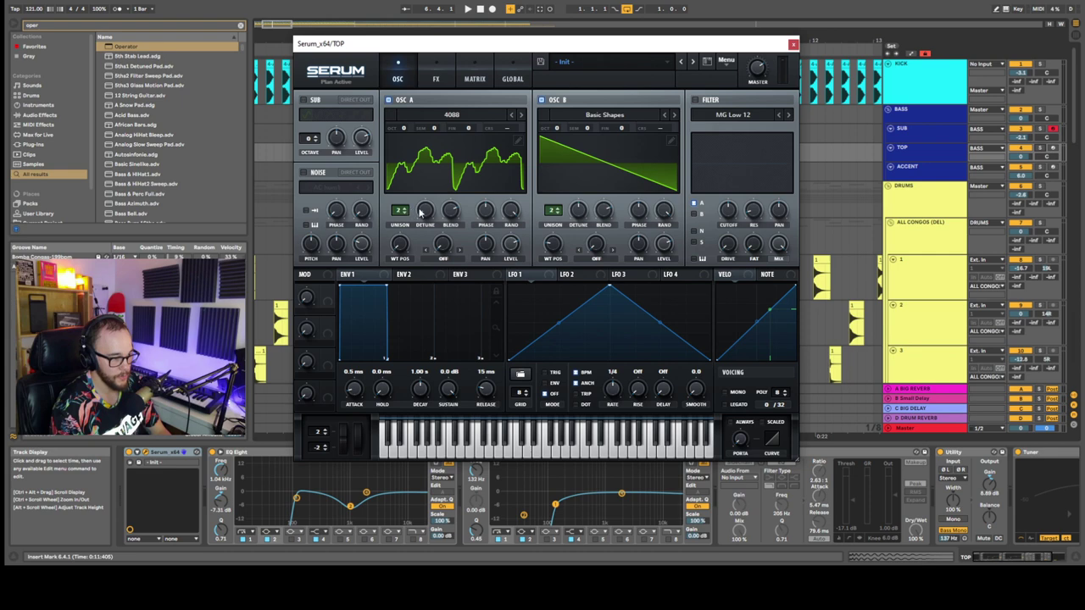
pyautogui.moveTo(426, 212); pyautogui.dragTo(427, 203)
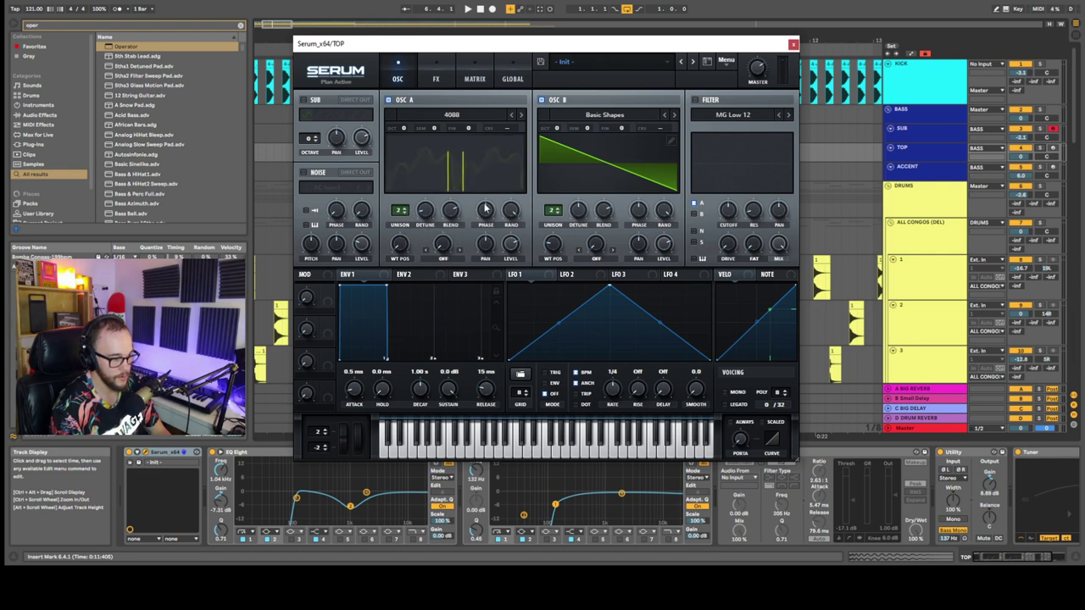
pyautogui.moveTo(579, 211); pyautogui.dragTo(564, 246)
pyautogui.click(559, 211)
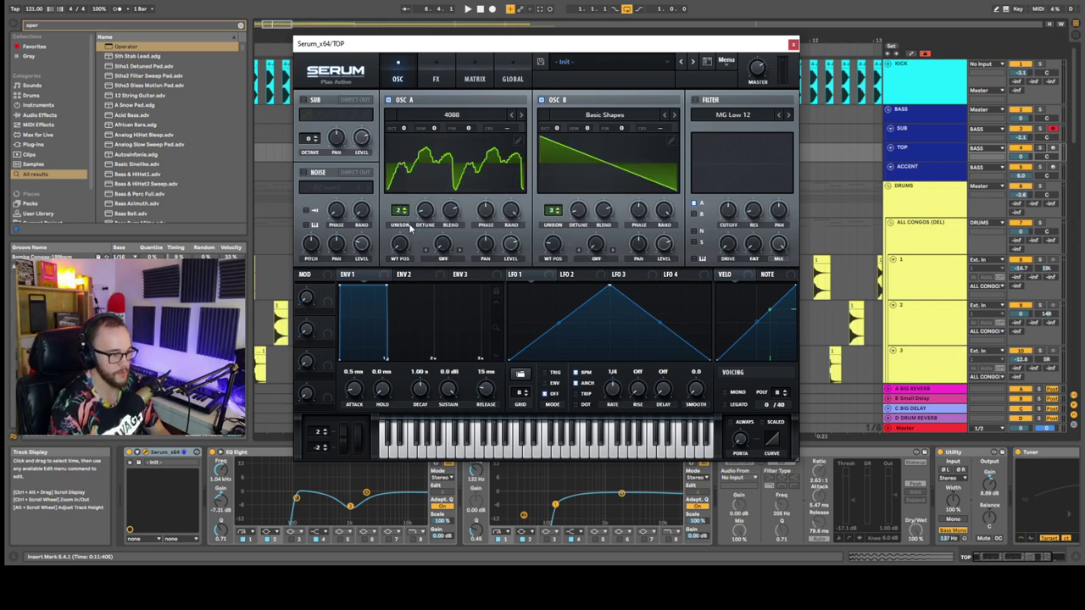
pyautogui.moveTo(448, 212); pyautogui.dragTo(445, 231)
pyautogui.click(404, 210)
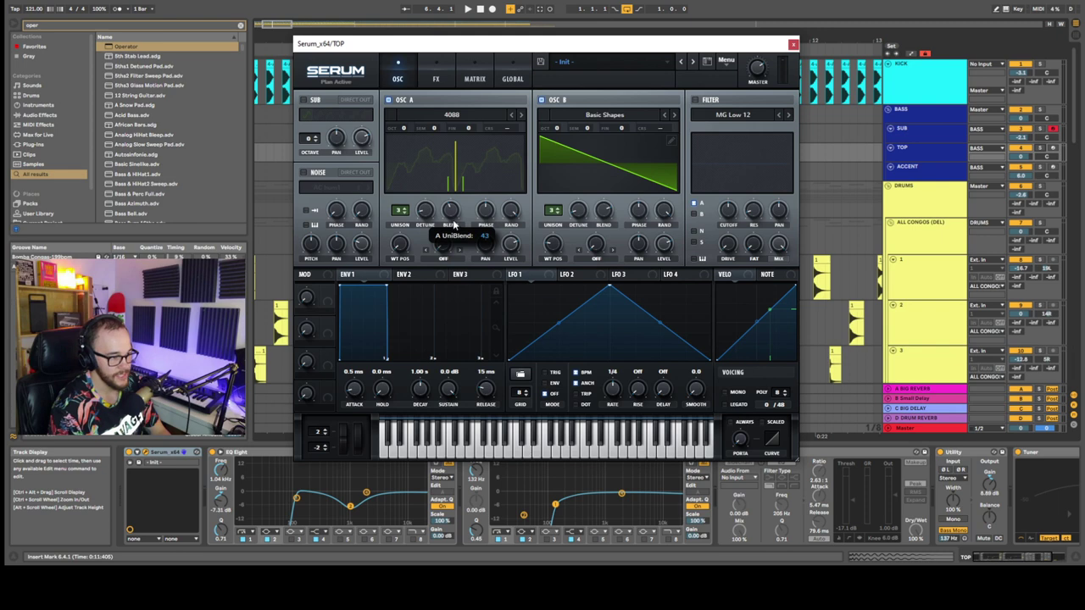
# Sweep oscillator A's unison blend up to 100 and adjust oscillator B's unison blend
pyautogui.moveTo(451, 208)
pyautogui.mouseDown()
pyautogui.moveTo(453, 178)
pyautogui.moveTo(456, 208)
pyautogui.mouseUp()
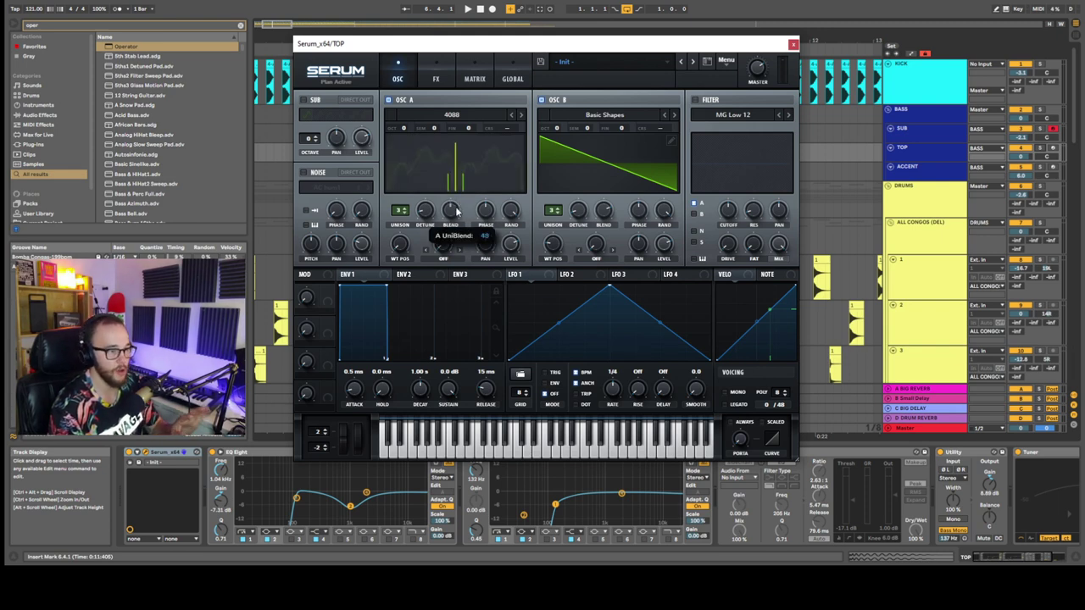
pyautogui.moveTo(456, 212); pyautogui.dragTo(460, 212)
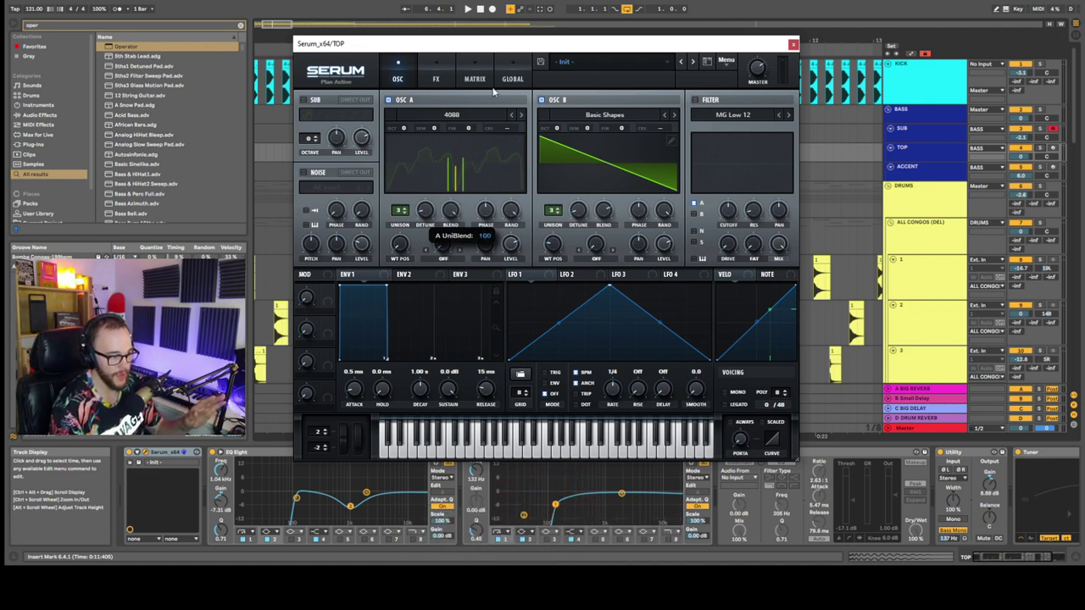
pyautogui.click(458, 449)
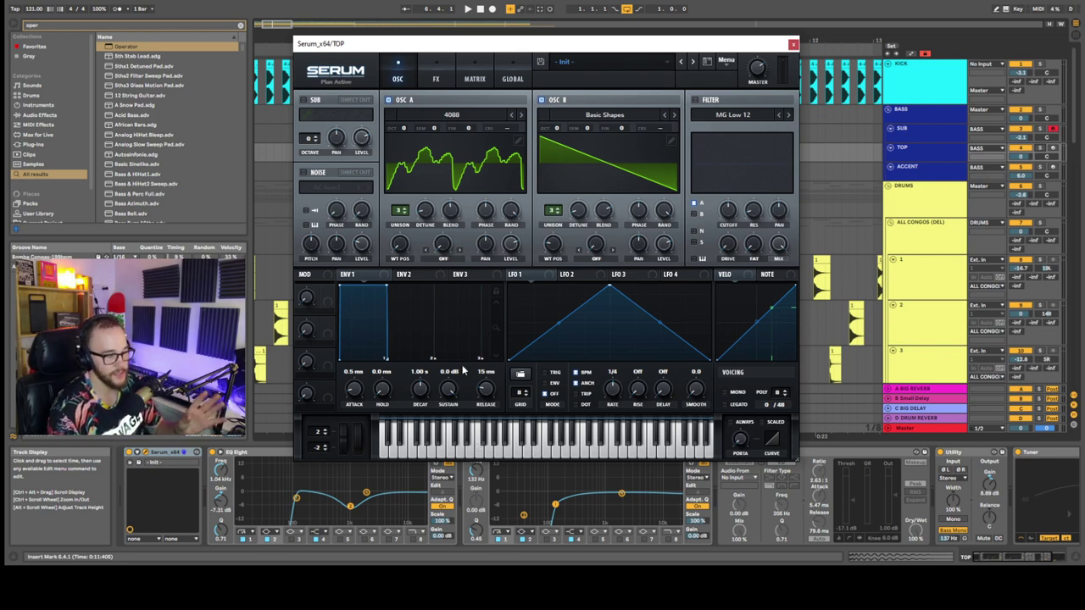
pyautogui.moveTo(610, 214)
pyautogui.mouseDown()
pyautogui.moveTo(599, 246)
pyautogui.moveTo(605, 219)
pyautogui.mouseUp()
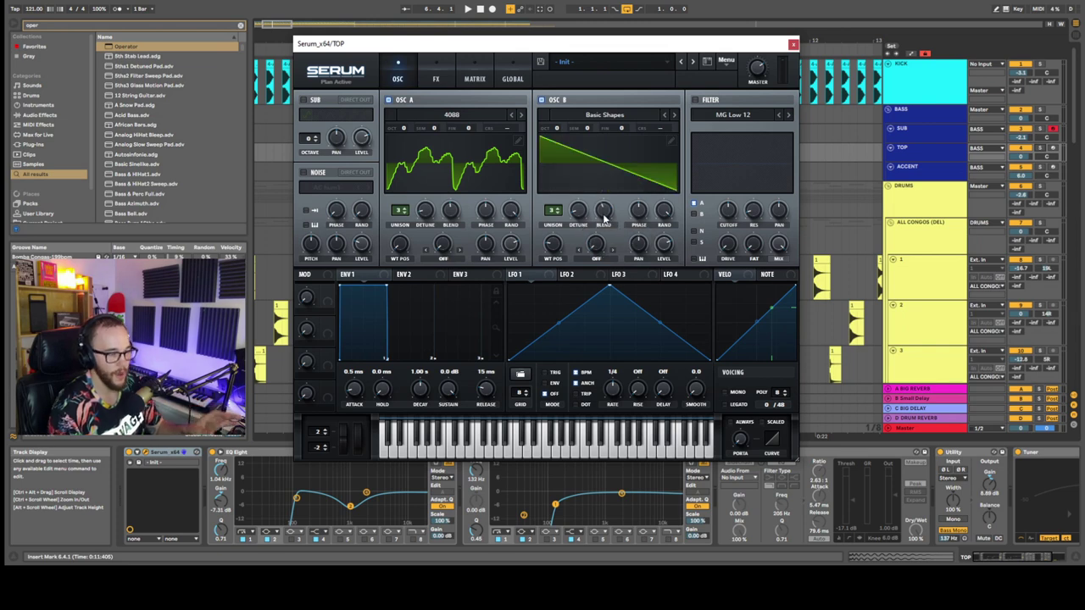
# Route oscillator B into Serum's filter, enable the filter with the MG Low 24 type and adjust its cutoff
pyautogui.click(702, 214)
pyautogui.moveTo(611, 217); pyautogui.dragTo(610, 218)
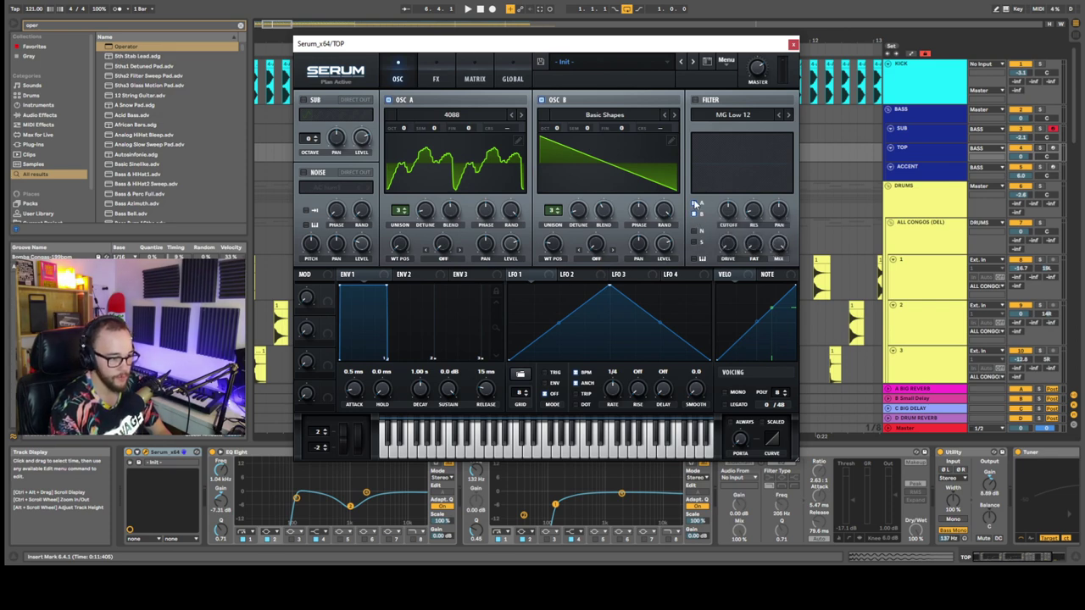
pyautogui.click(695, 100)
pyautogui.click(750, 116)
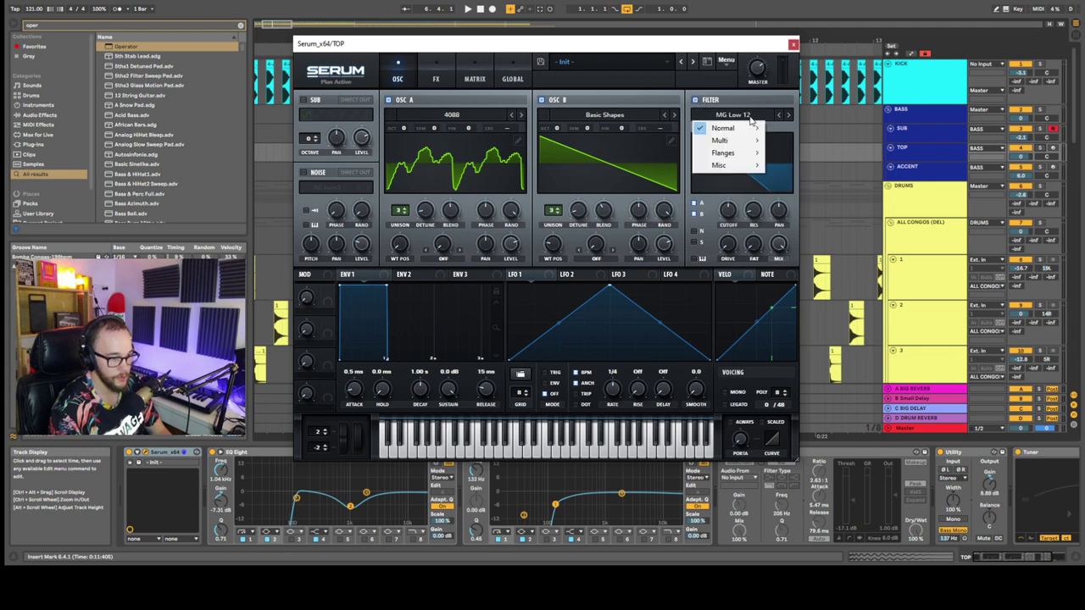
pyautogui.click(787, 116)
pyautogui.click(788, 116)
pyautogui.click(788, 116)
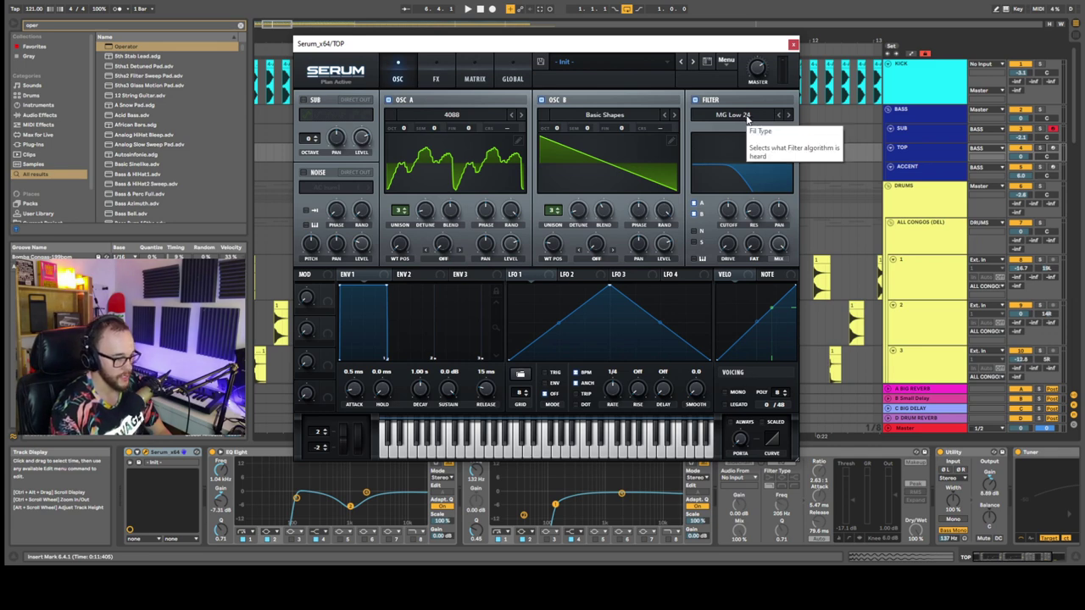
pyautogui.moveTo(729, 216); pyautogui.dragTo(726, 226)
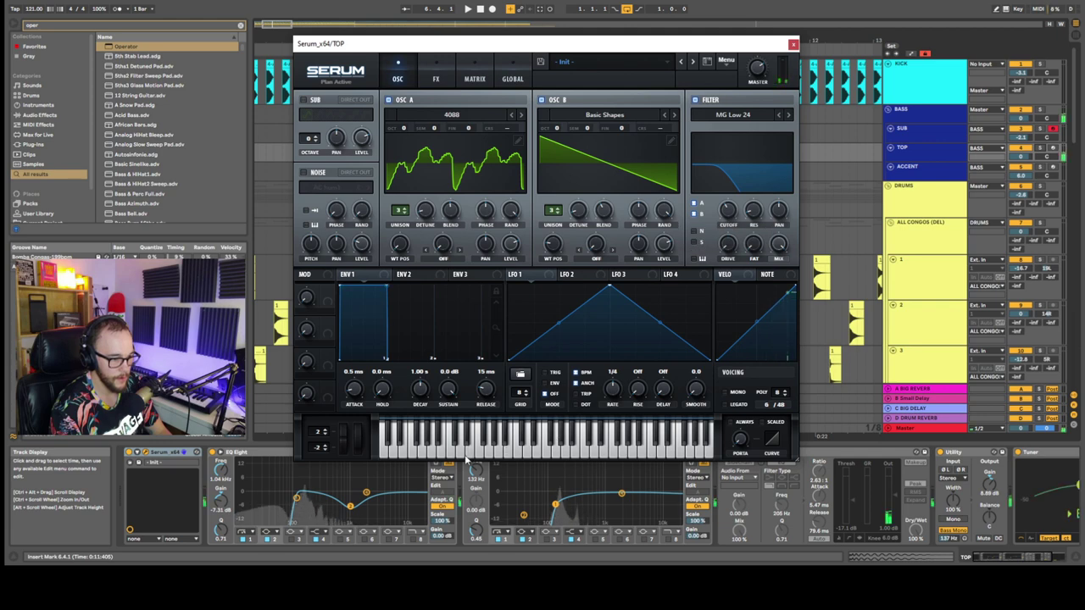
# Deactivate both EQ Eights and the Utility on the TOP track, moving the Serum window clear of the device chain
pyautogui.click(212, 452)
pyautogui.moveTo(444, 46); pyautogui.dragTo(443, 1)
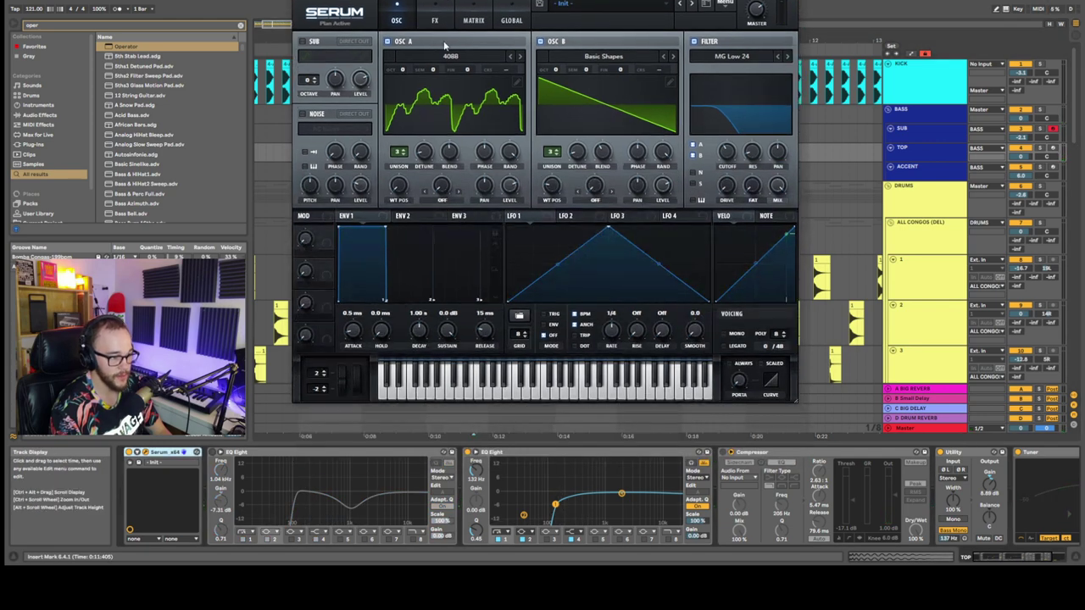
pyautogui.click(467, 453)
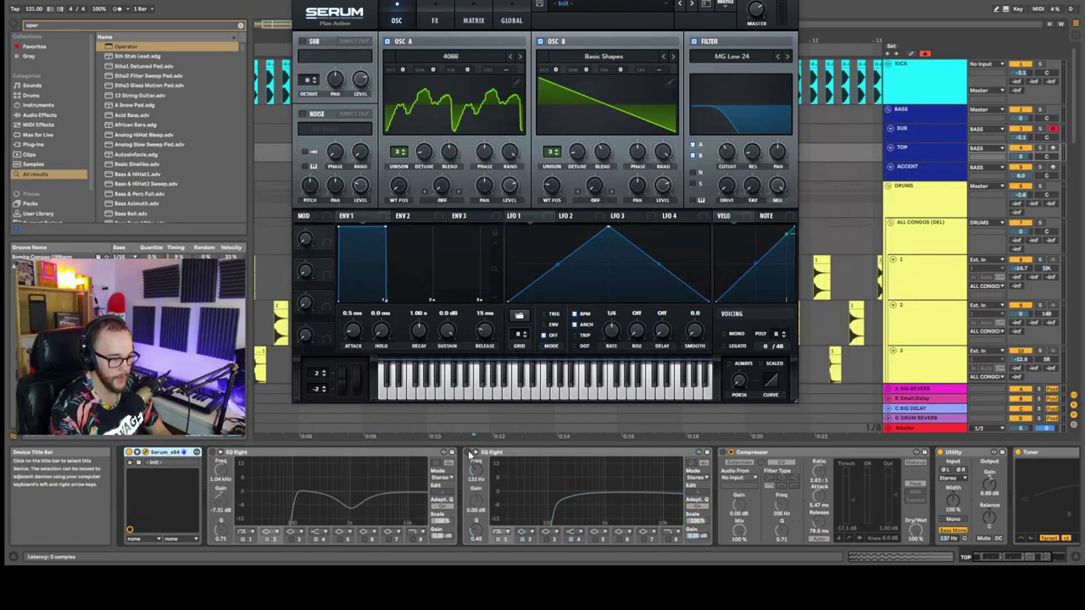
pyautogui.click(951, 453)
pyautogui.click(940, 453)
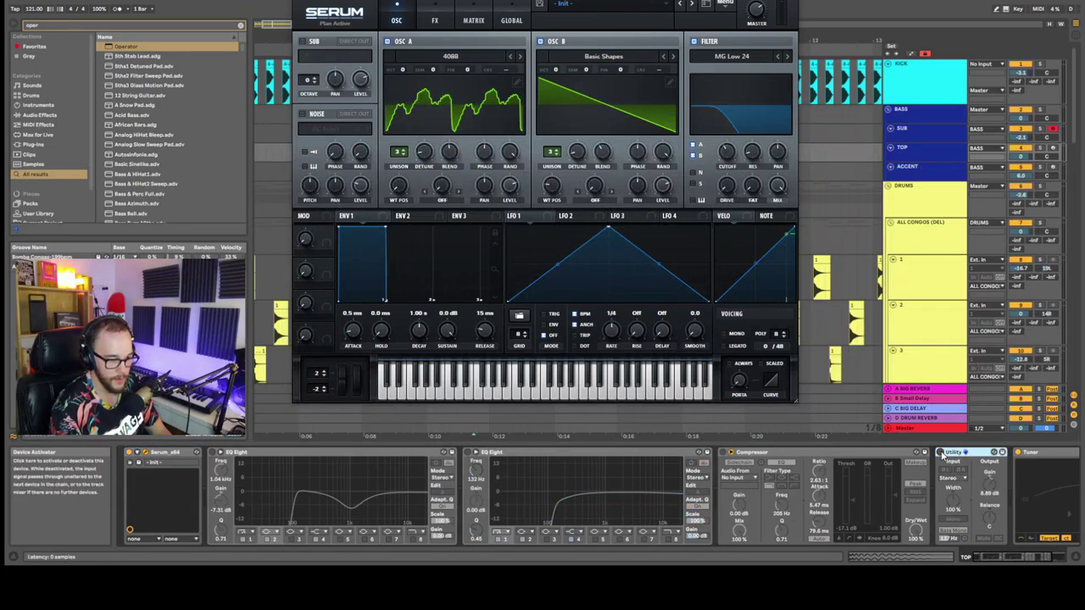
# Shape envelope 2 with a decay of 381 ms, sustain of about 91% and release of 402 ms, raising the filter cutoff slightly
pyautogui.moveTo(730, 195); pyautogui.dragTo(733, 184)
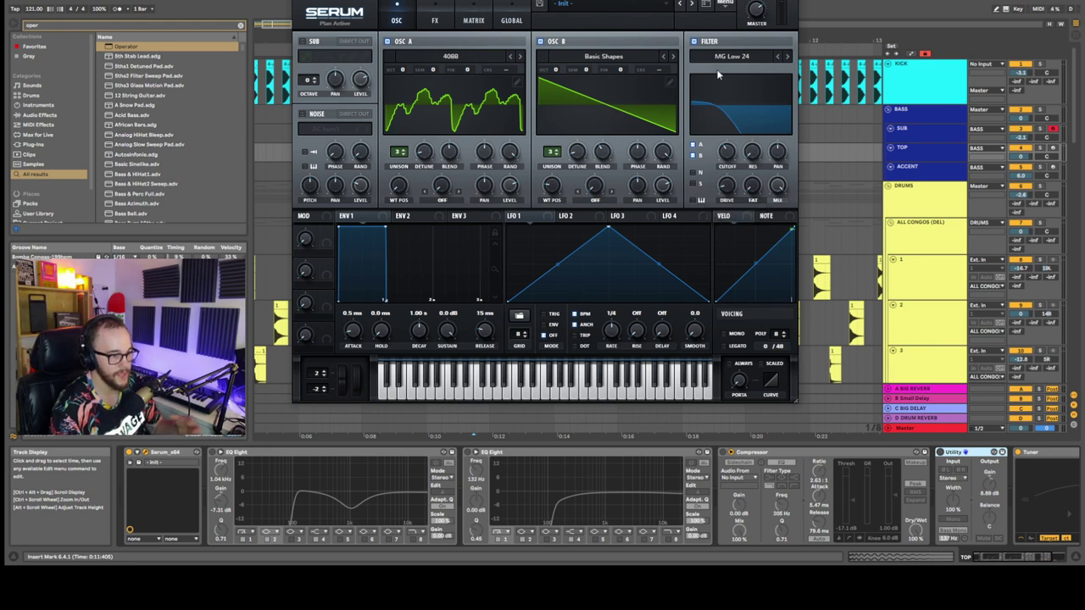
pyautogui.click(402, 216)
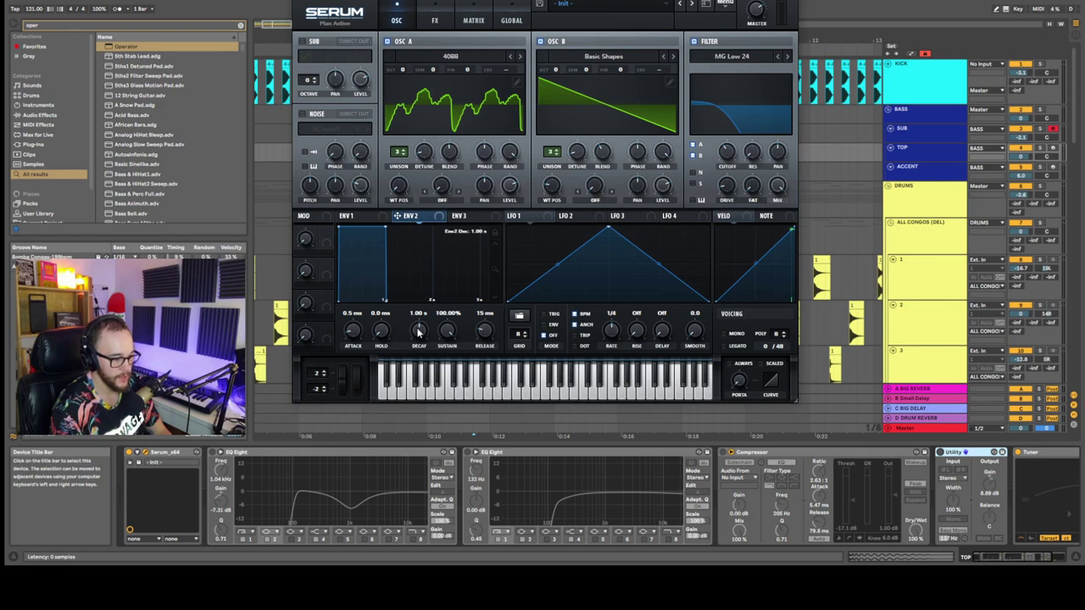
pyautogui.moveTo(418, 332); pyautogui.dragTo(450, 347)
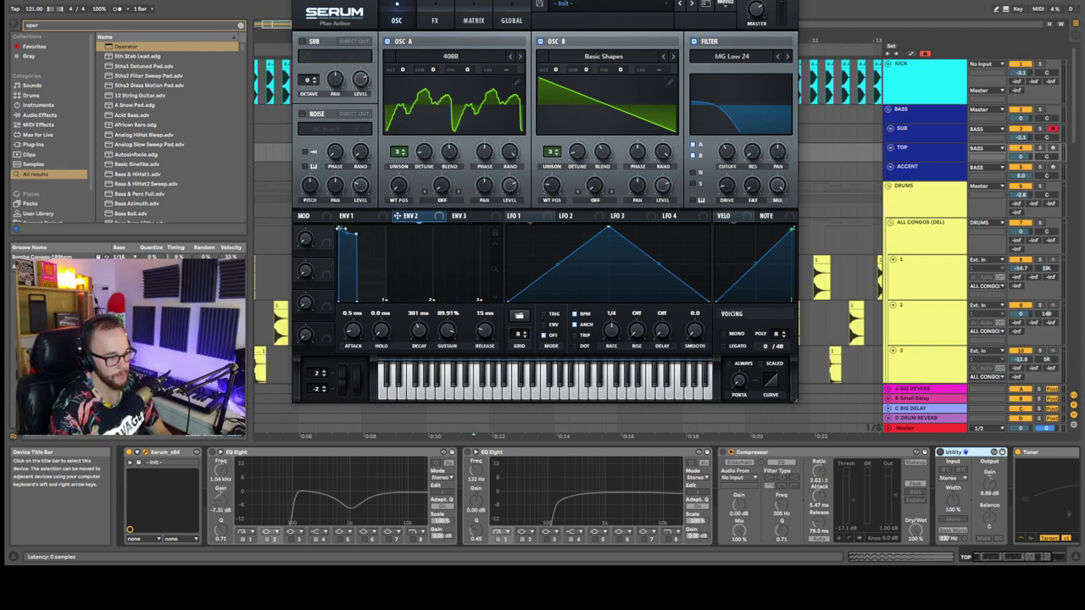
pyautogui.moveTo(725, 155)
pyautogui.mouseDown()
pyautogui.moveTo(727, 188)
pyautogui.moveTo(732, 150)
pyautogui.mouseUp()
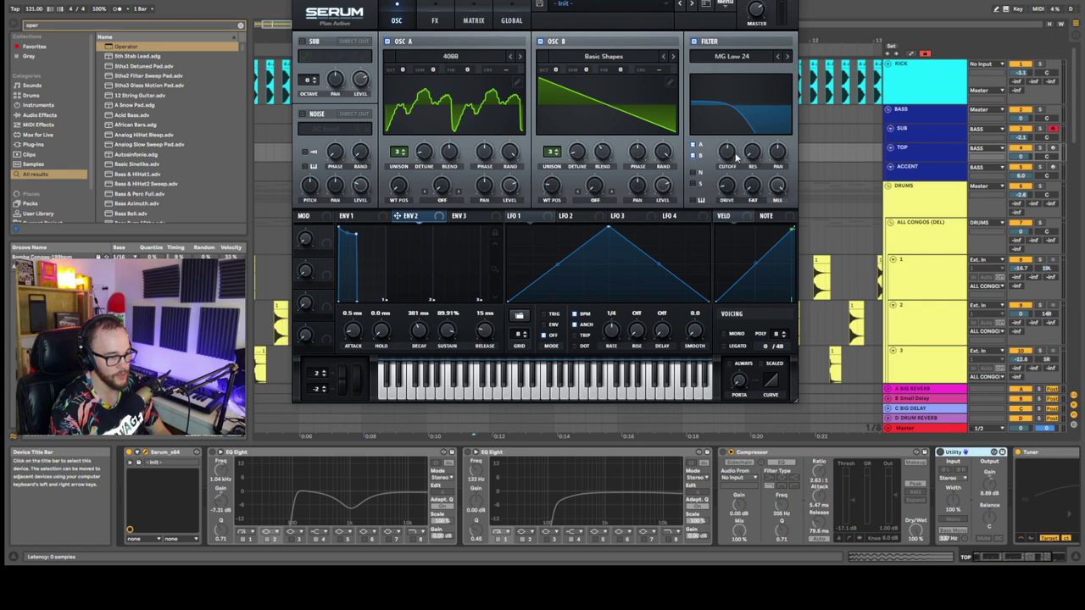
pyautogui.moveTo(480, 332)
pyautogui.mouseDown()
pyautogui.moveTo(489, 322)
pyautogui.moveTo(492, 336)
pyautogui.mouseUp()
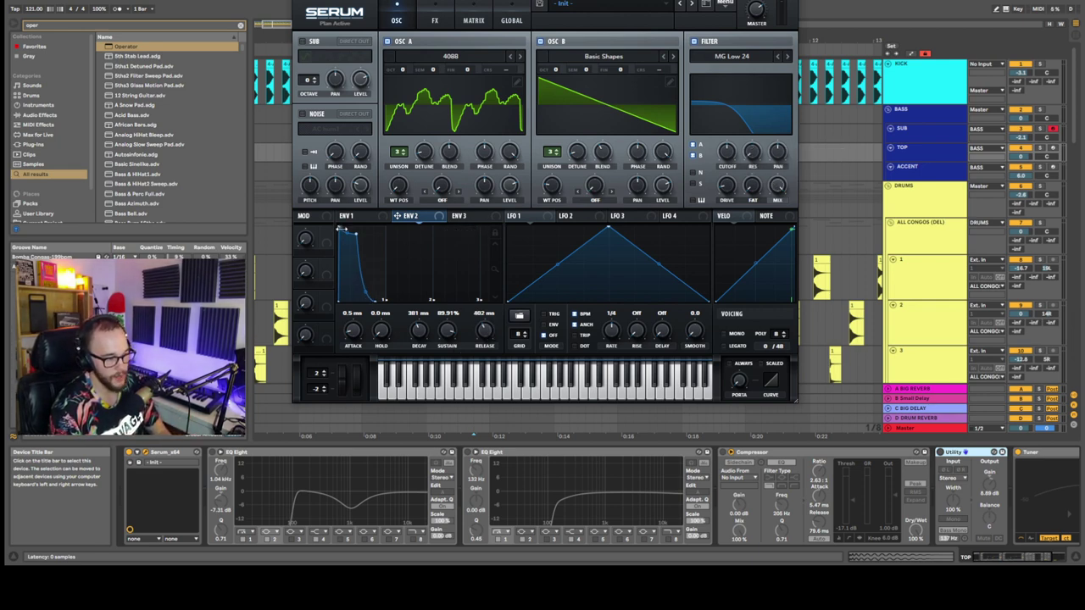
pyautogui.moveTo(448, 335); pyautogui.dragTo(466, 229)
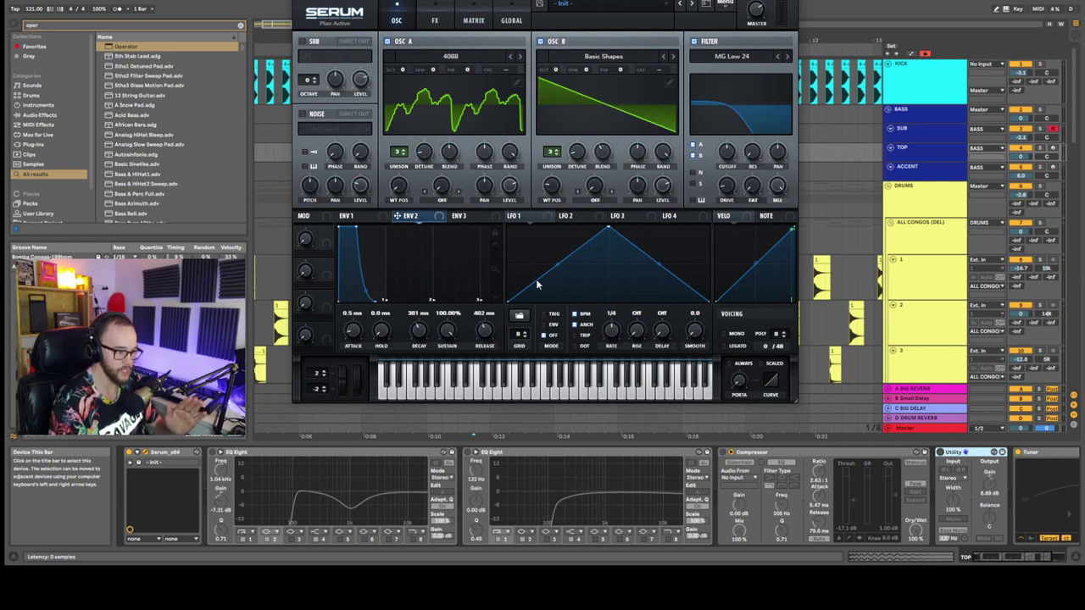
pyautogui.moveTo(450, 338); pyautogui.dragTo(451, 348)
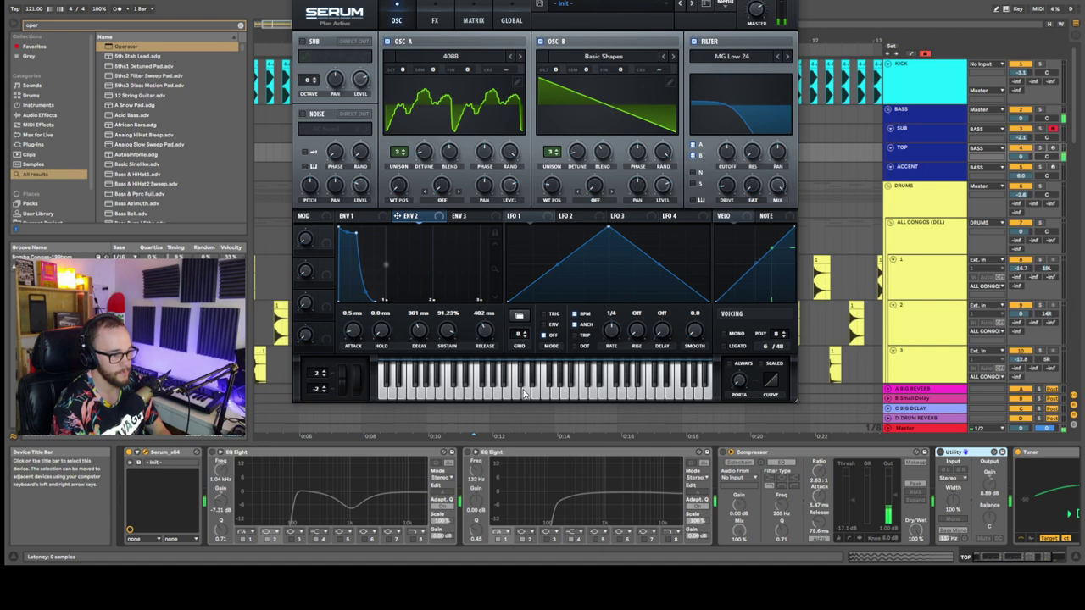
# Assign envelope 2 to the filter cutoff and set the envelope's decay to about 361 ms while auditioning notes
pyautogui.moveTo(403, 216); pyautogui.dragTo(722, 151)
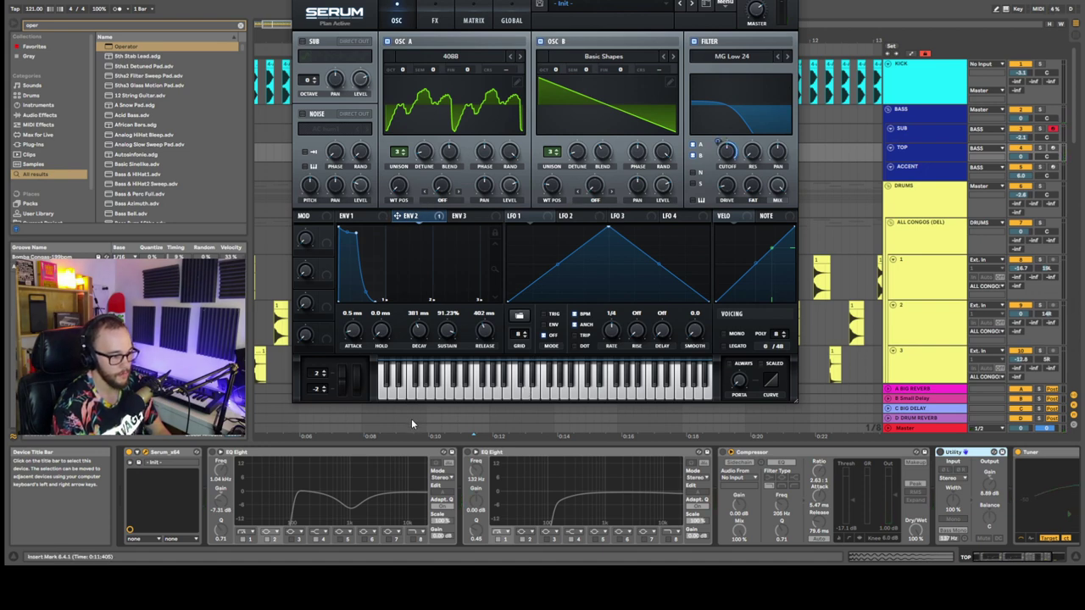
pyautogui.click(425, 398)
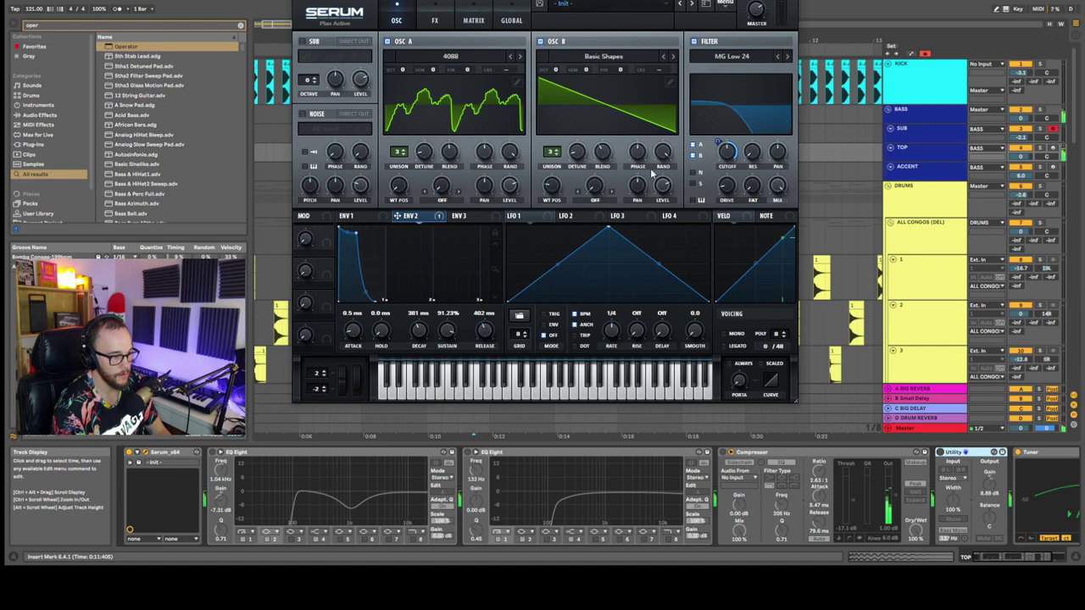
pyautogui.moveTo(418, 337); pyautogui.dragTo(422, 337)
pyautogui.click(440, 388)
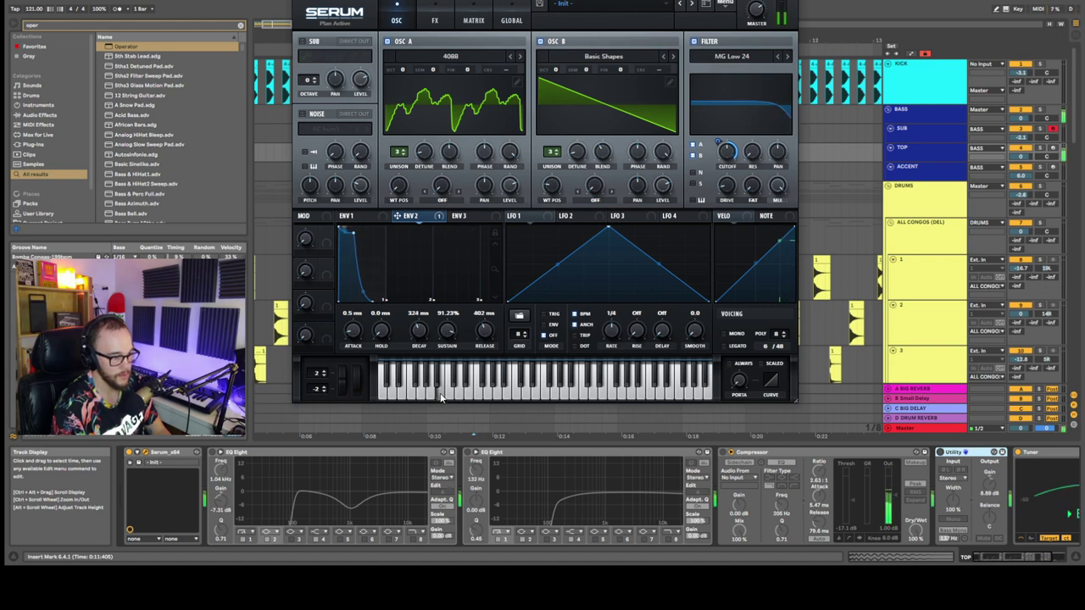
pyautogui.moveTo(417, 337); pyautogui.dragTo(420, 332)
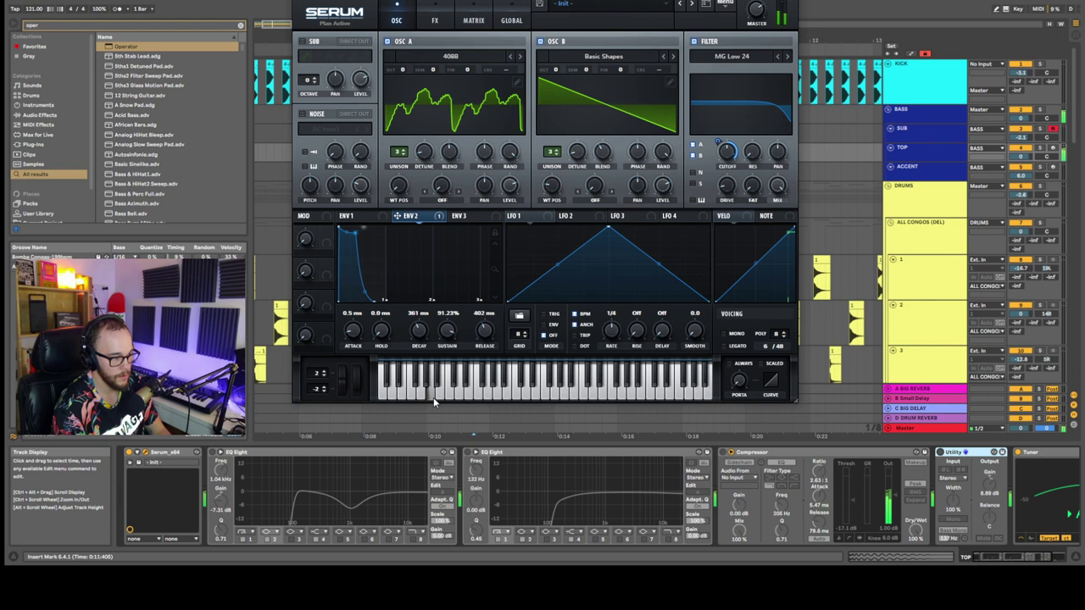
# Adjust envelope 2's modulation of the filter cutoff and audition the sound on several keys
pyautogui.moveTo(718, 143); pyautogui.dragTo(724, 166)
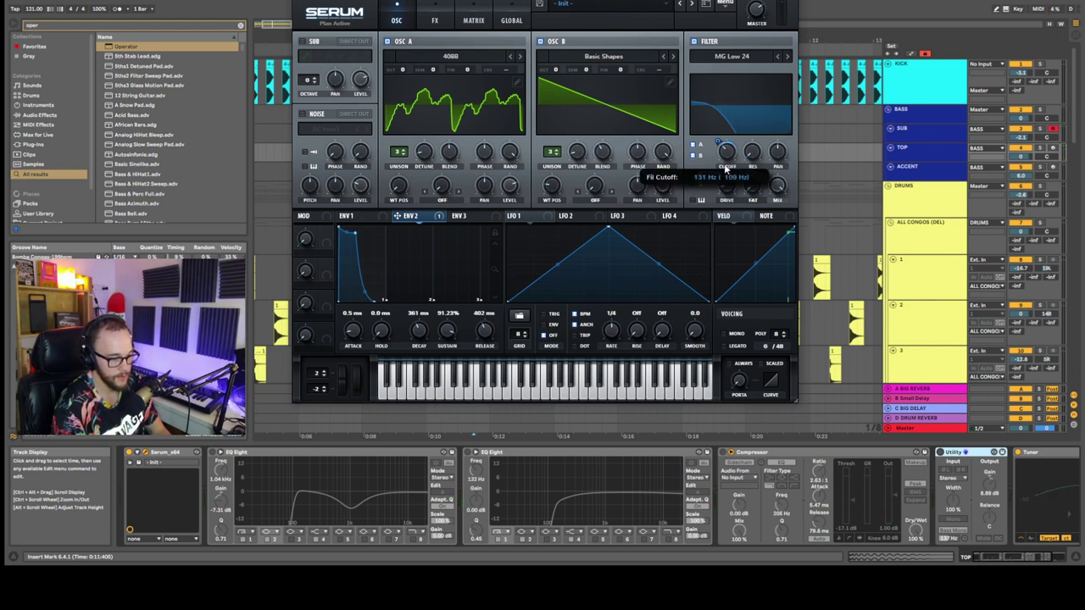
pyautogui.click(481, 385)
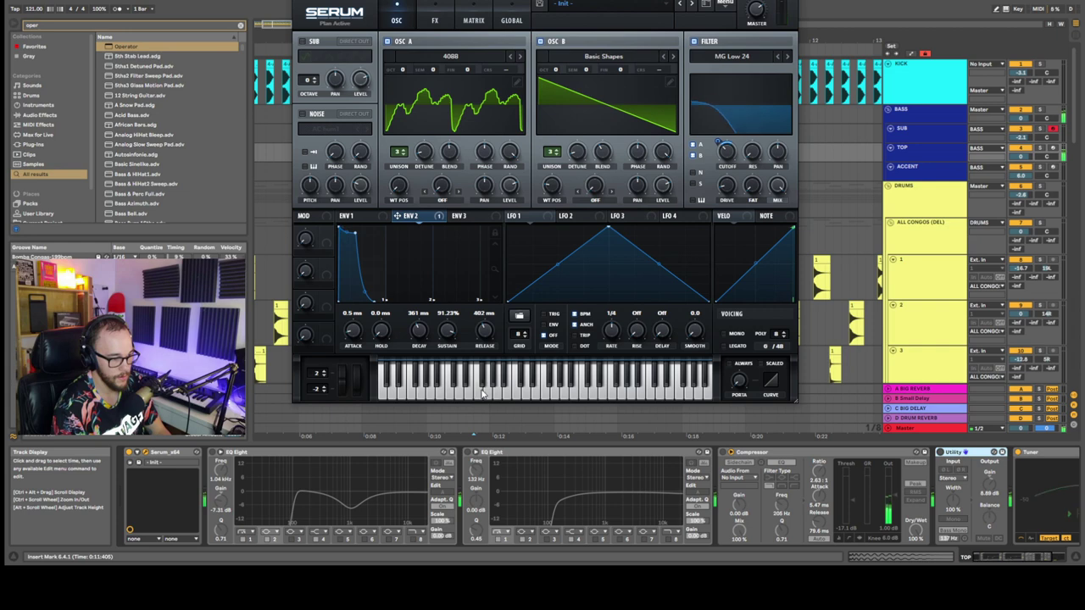
pyautogui.click(520, 410)
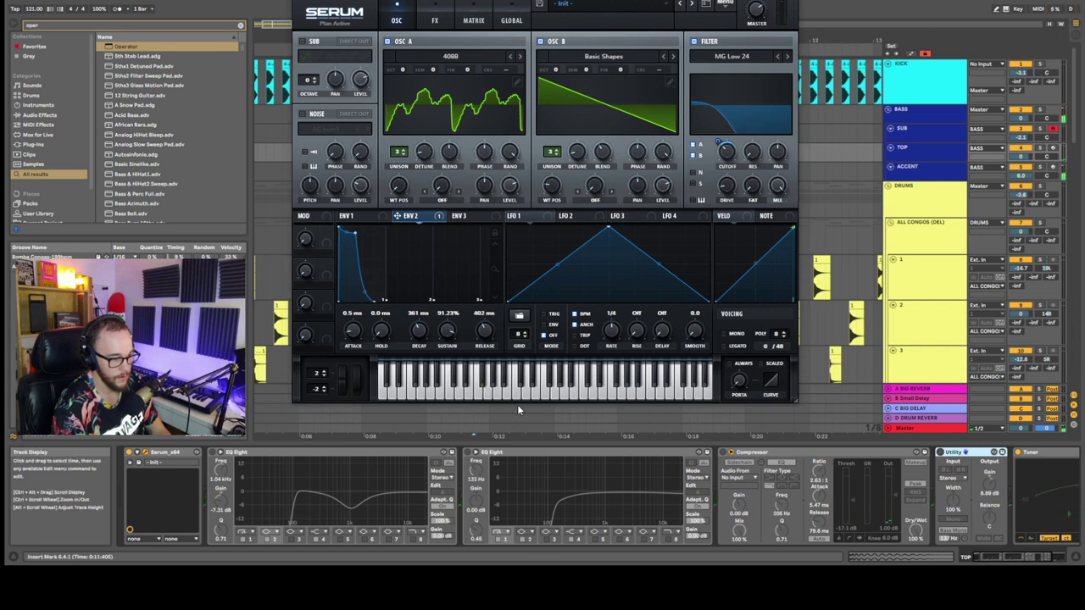
pyautogui.click(499, 390)
pyautogui.click(498, 390)
# Set envelope 1 to a release of 324 ms, decay of 519 ms and sustain of -2.9 dB, auditioning notes
pyautogui.click(364, 217)
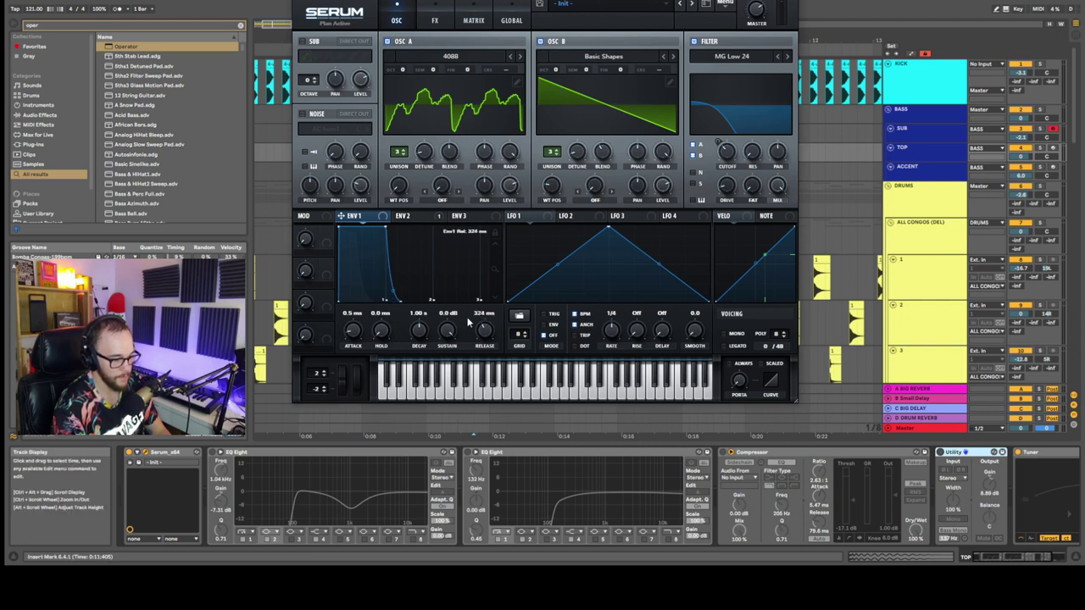
pyautogui.moveTo(420, 333); pyautogui.dragTo(423, 348)
pyautogui.click(464, 398)
pyautogui.click(463, 399)
pyautogui.click(464, 398)
pyautogui.moveTo(449, 329); pyautogui.dragTo(449, 347)
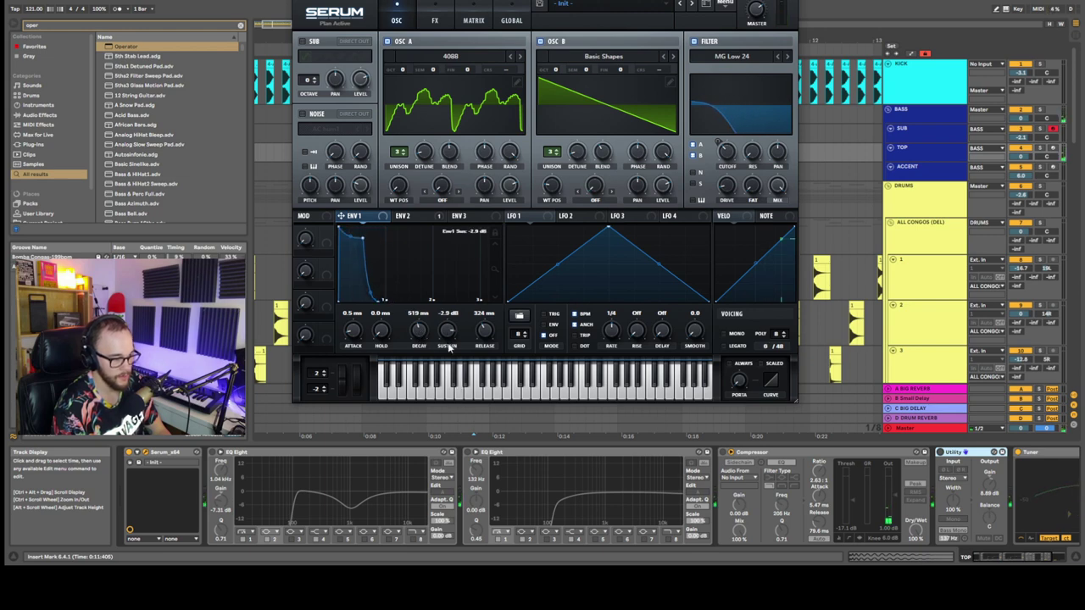
pyautogui.click(453, 392)
pyautogui.click(452, 392)
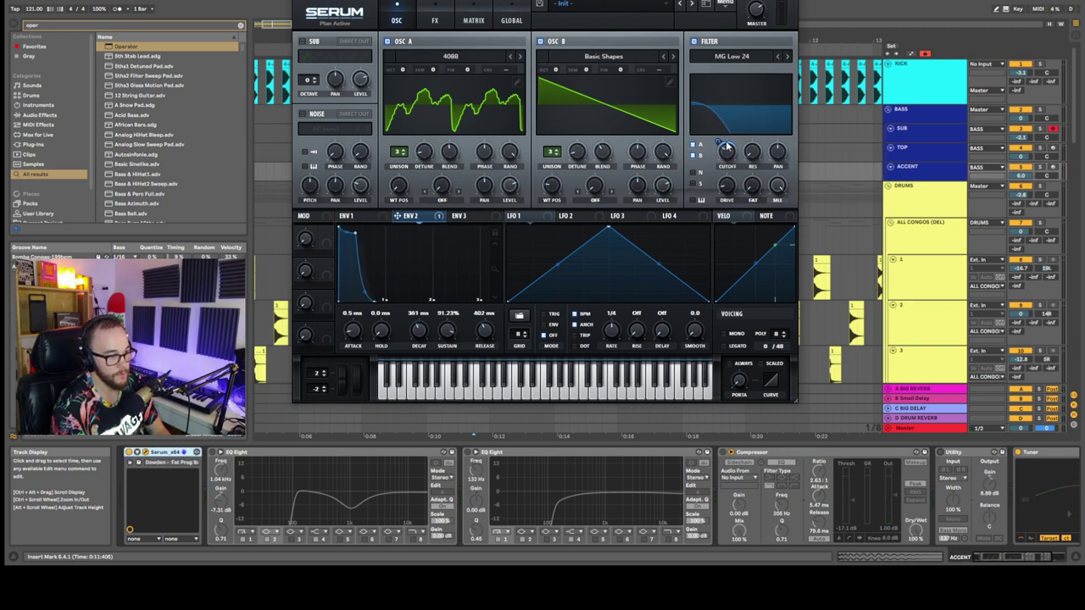
# Lower the filter cutoff to around 65 Hz and oscillator A's octave to -1, auditioning low notes
pyautogui.moveTo(726, 154)
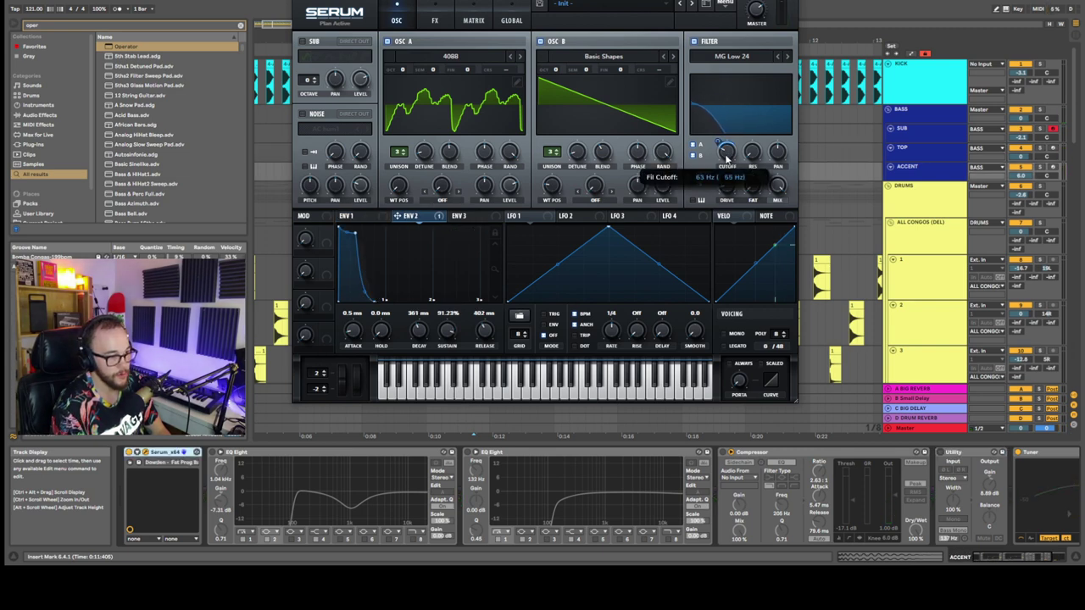
pyautogui.moveTo(727, 158); pyautogui.dragTo(726, 160)
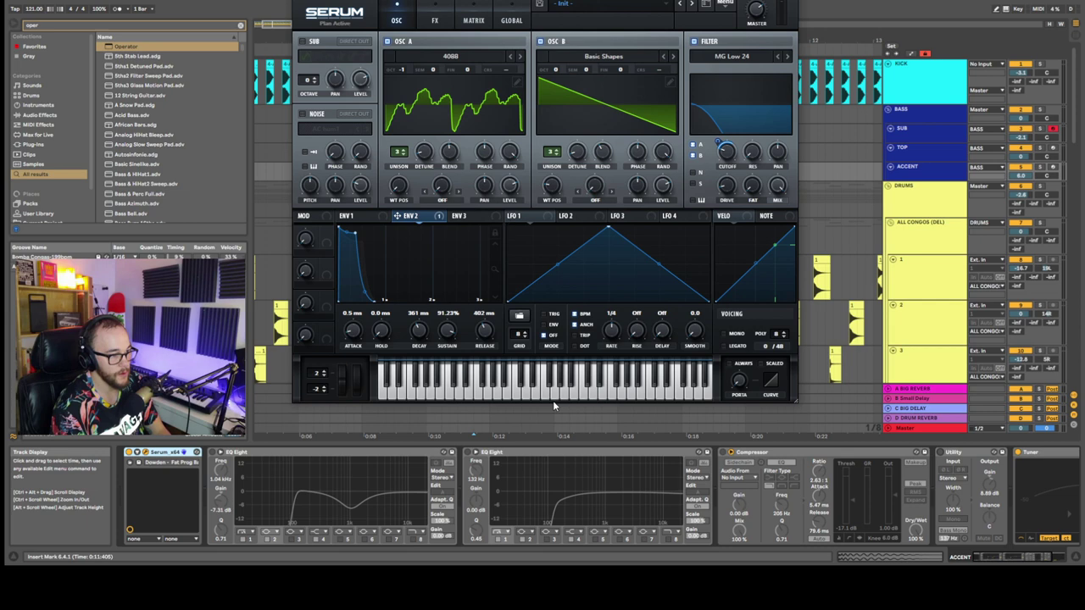
pyautogui.click(481, 395)
pyautogui.click(415, 399)
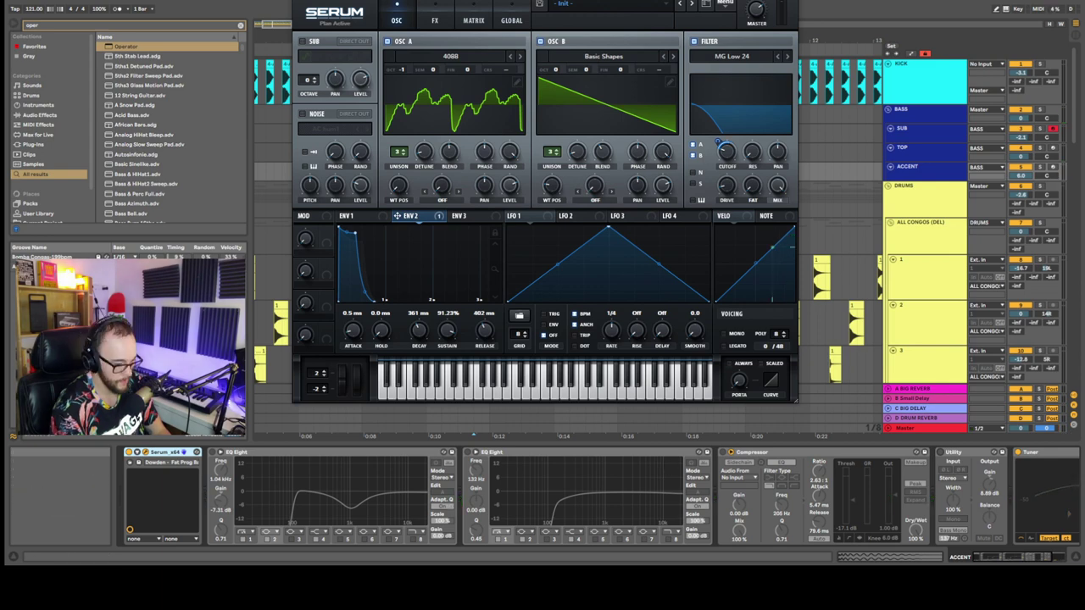
# Enable Serum's compressor effect in multiband mode and adjust its high band while auditioning a note
pyautogui.click(432, 20)
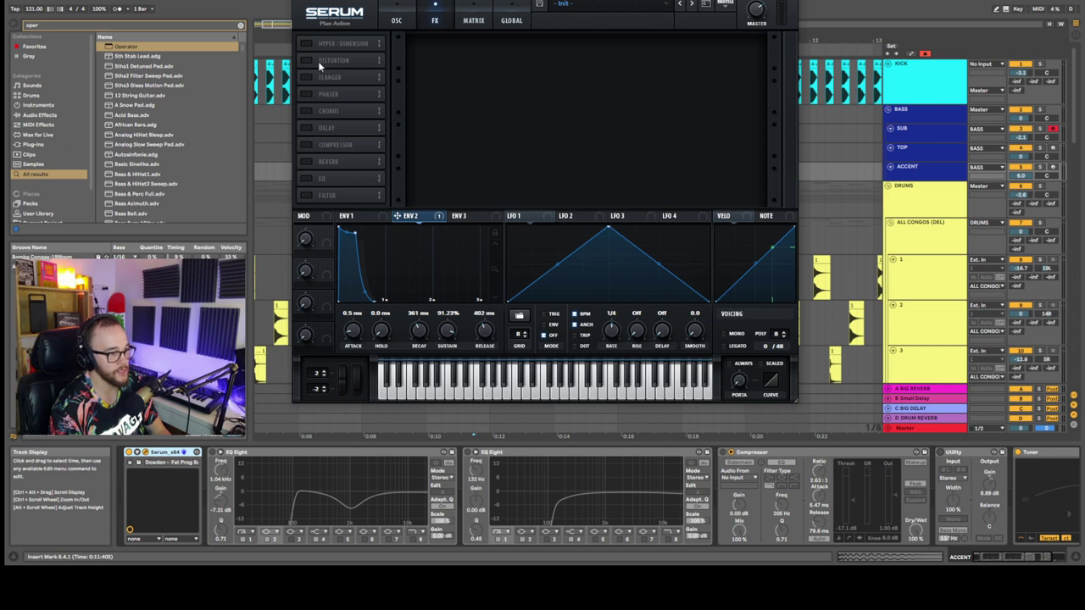
pyautogui.click(307, 145)
pyautogui.click(635, 66)
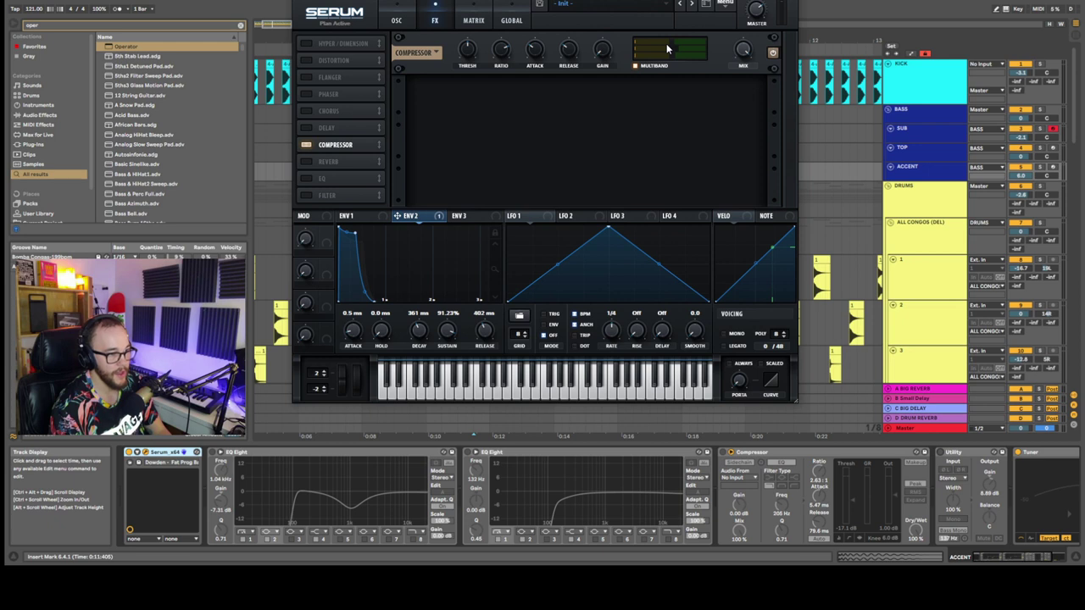
pyautogui.click(439, 396)
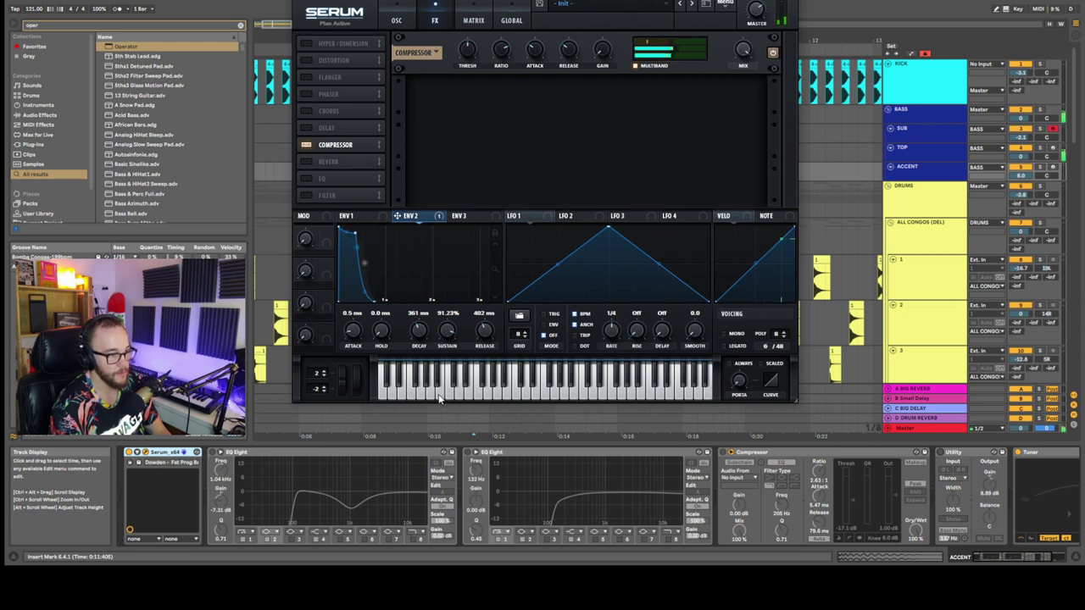
pyautogui.moveTo(656, 41); pyautogui.dragTo(652, 42)
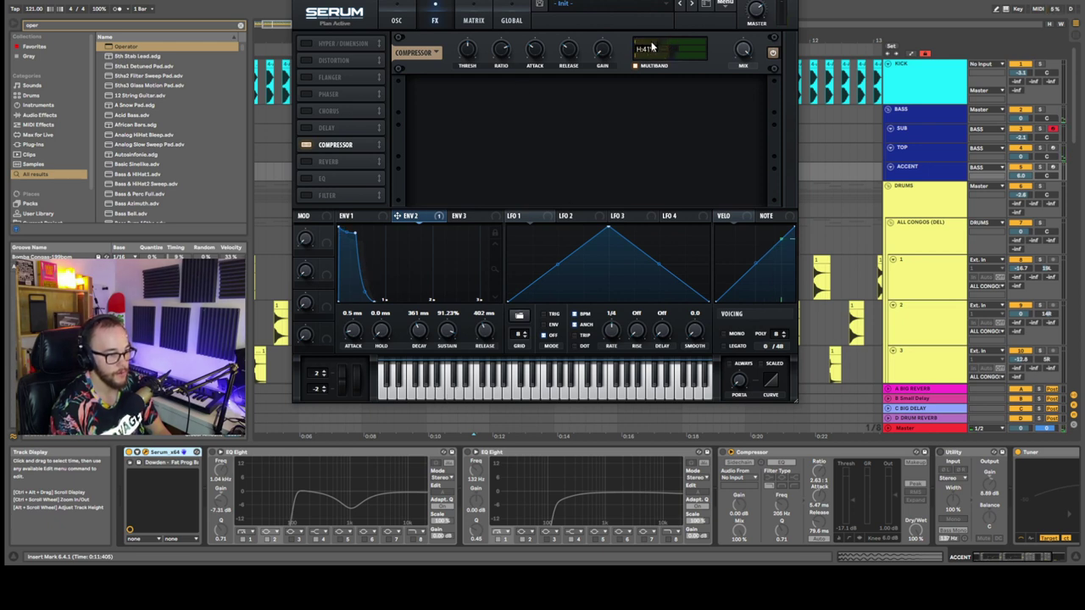
# Set the multiband compressor's low band to 60% and fine-tune its high band while auditioning notes on the keyboard
pyautogui.click(423, 396)
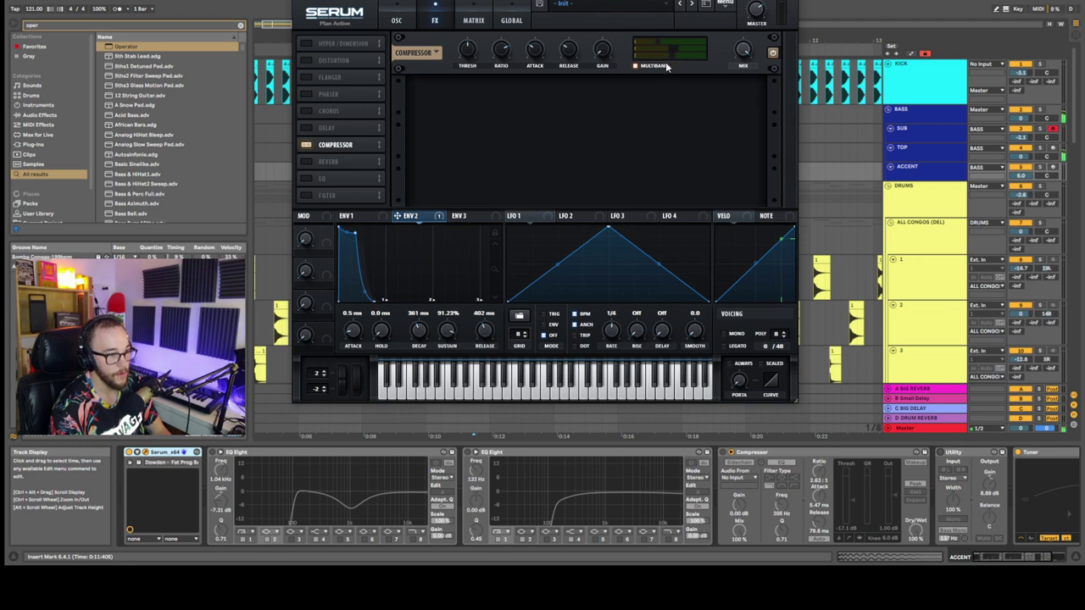
pyautogui.moveTo(671, 58); pyautogui.dragTo(657, 61)
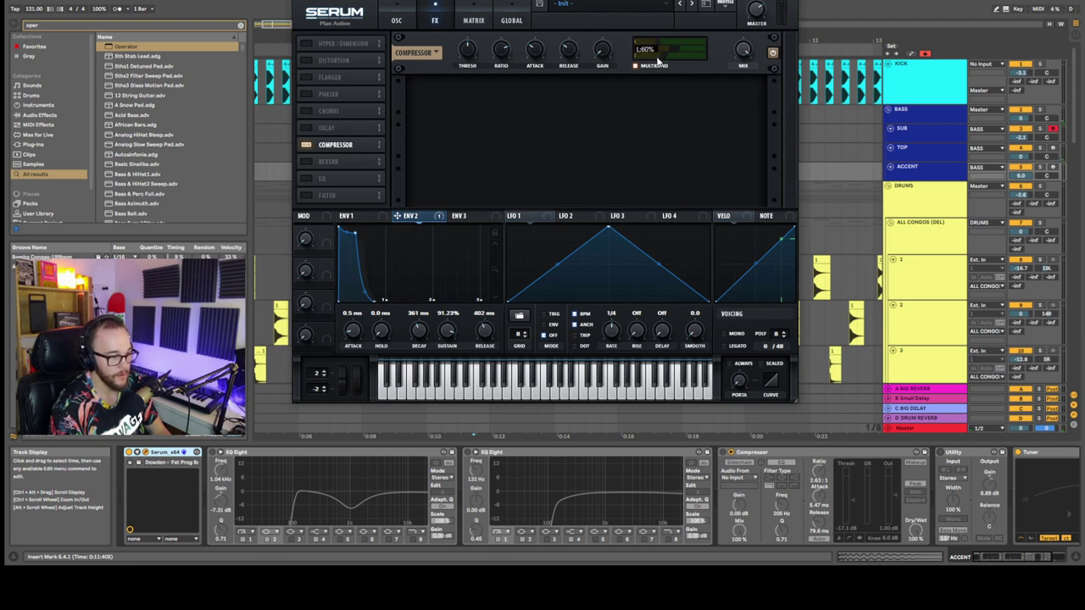
pyautogui.click(441, 391)
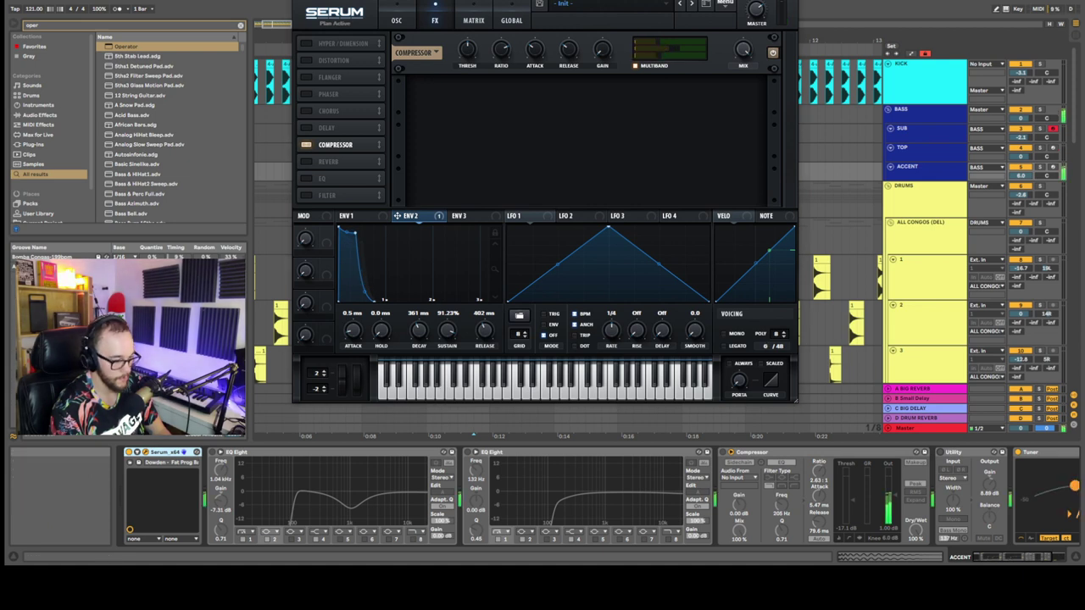
pyautogui.moveTo(656, 39); pyautogui.dragTo(659, 41)
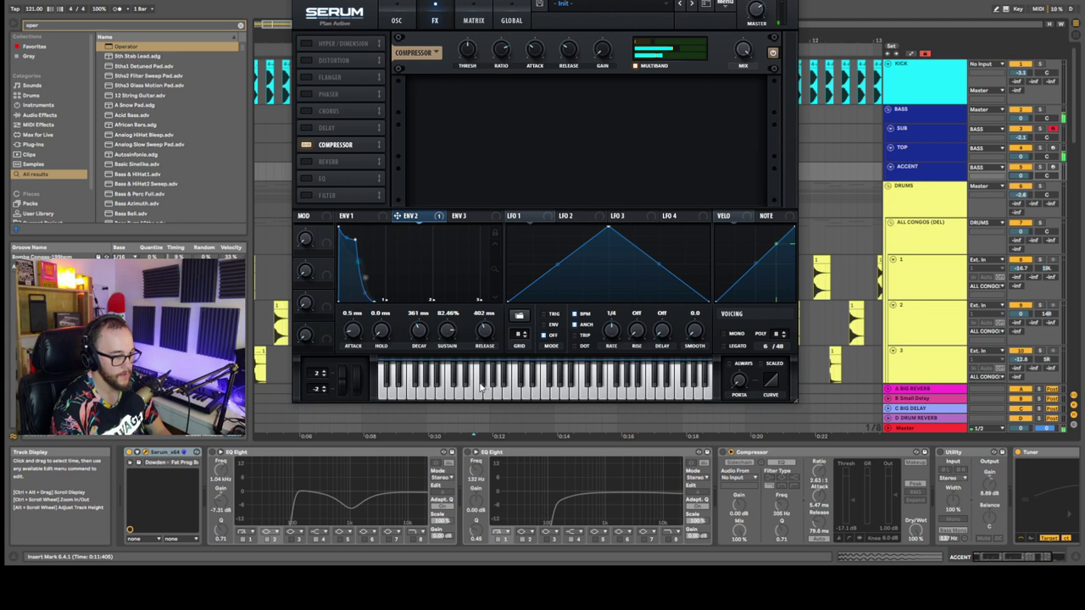
# Review Serum's oscillator settings while auditioning a low note, and close the plugin window
pyautogui.click(396, 12)
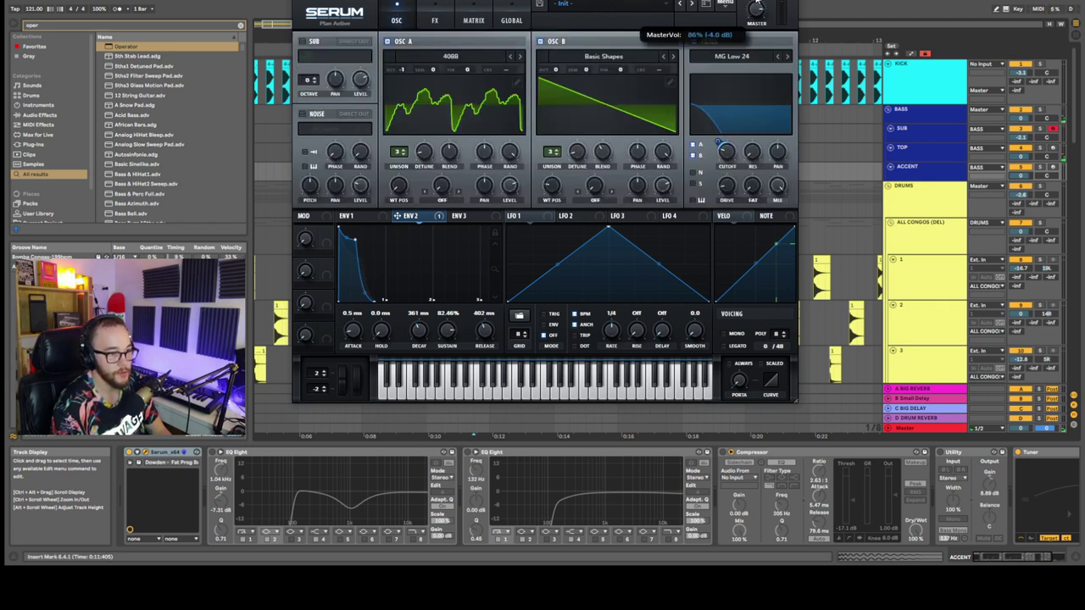
pyautogui.click(413, 394)
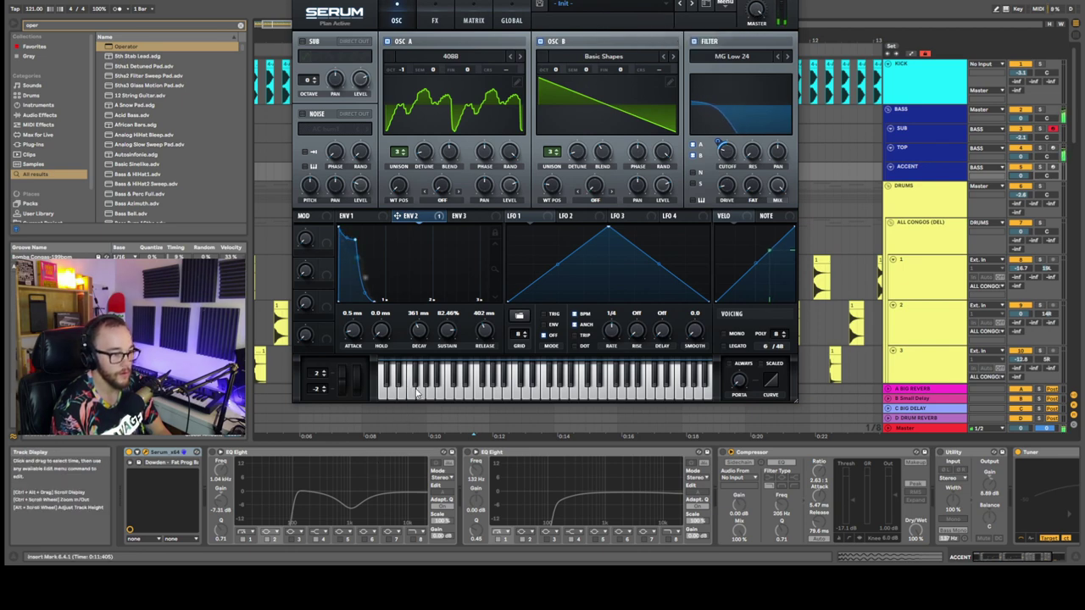
pyautogui.click(788, 0)
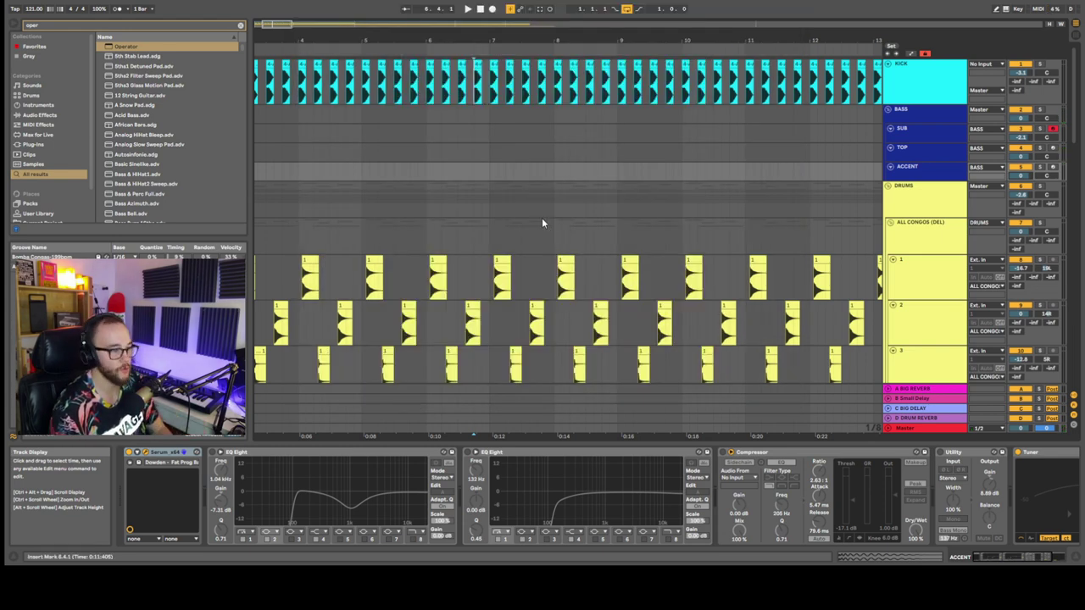
# Solo the KICK and BASS tracks and insert an empty one-bar MIDI clip at bar 1 of the ACCENT track
pyautogui.scroll(-1, 371, 170)
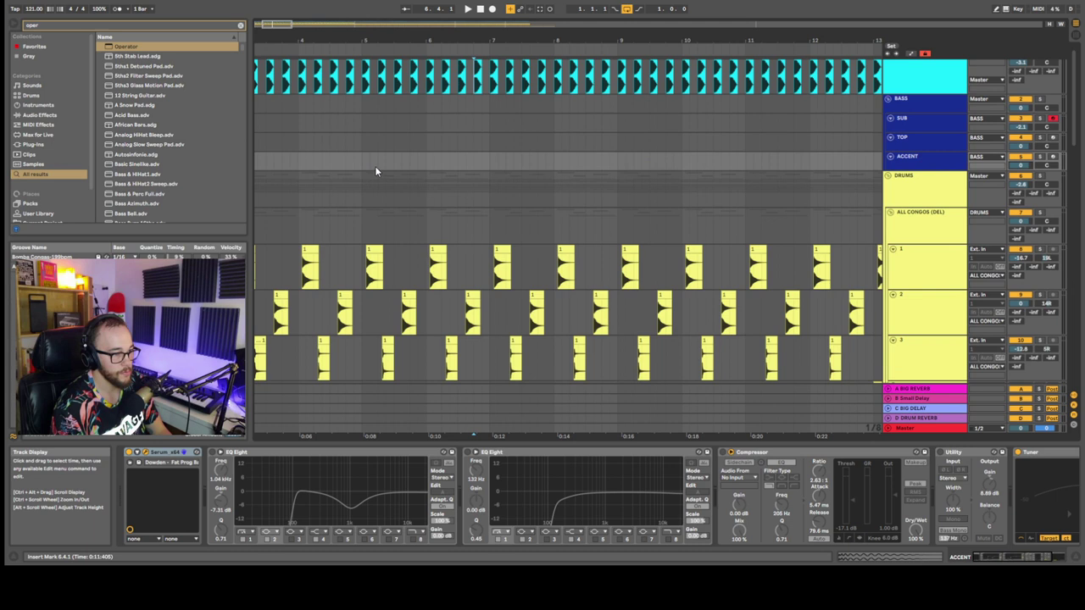
pyautogui.hscroll(-5, 368, 166)
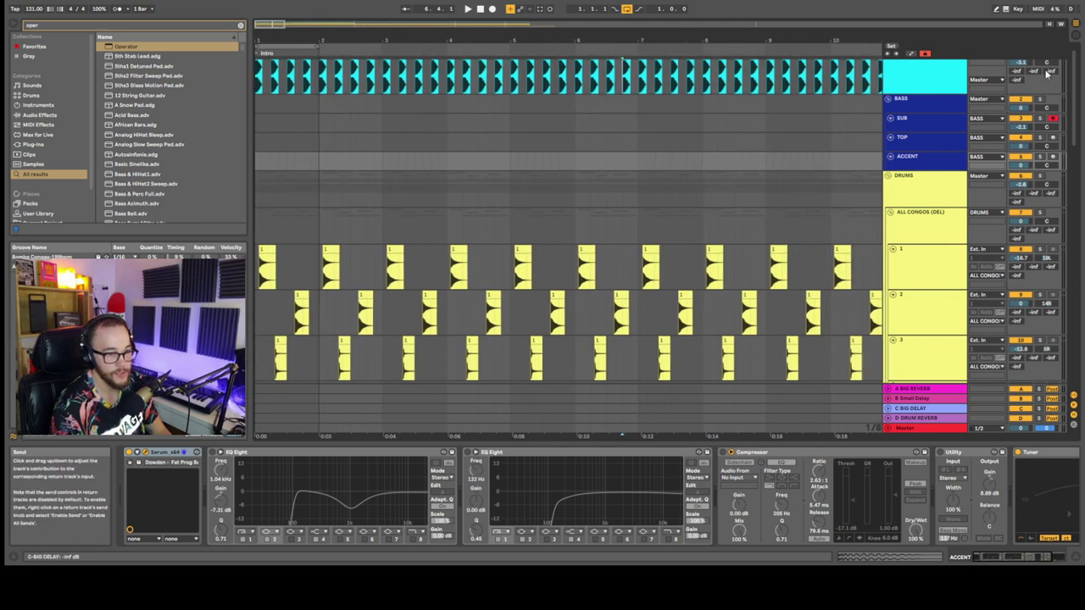
pyautogui.scroll(1, 1009, 75)
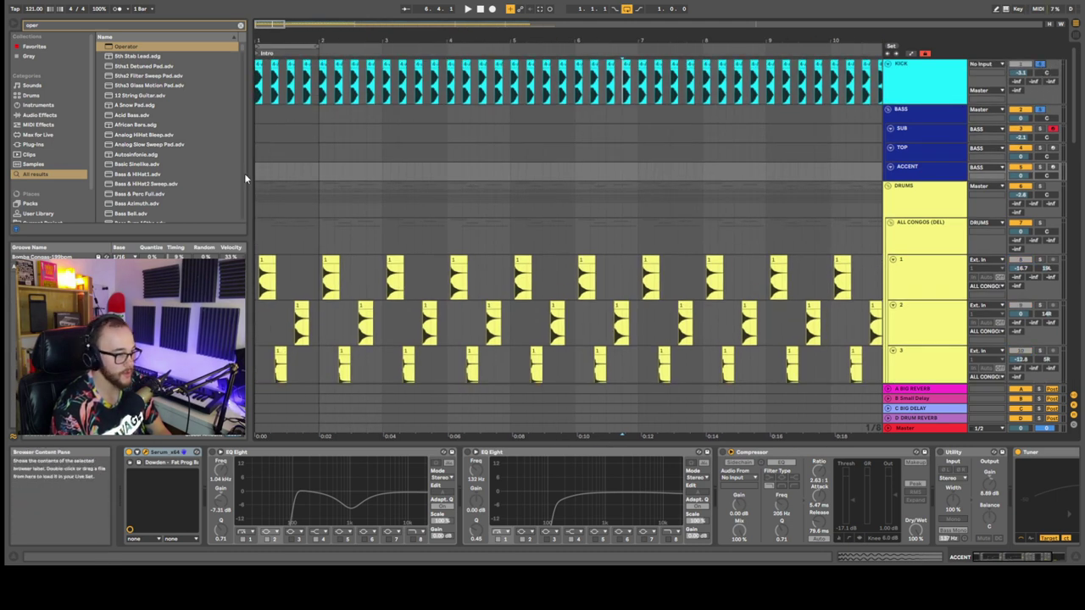
pyautogui.moveTo(256, 173); pyautogui.dragTo(320, 173)
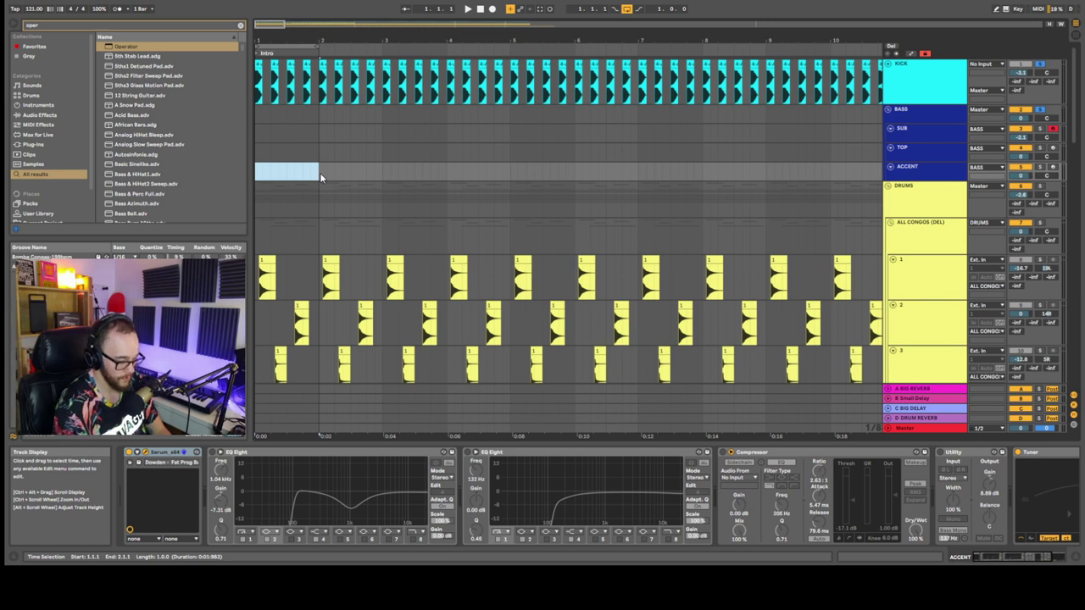
pyautogui.hotkey('ctrl', 'shift', 'm')
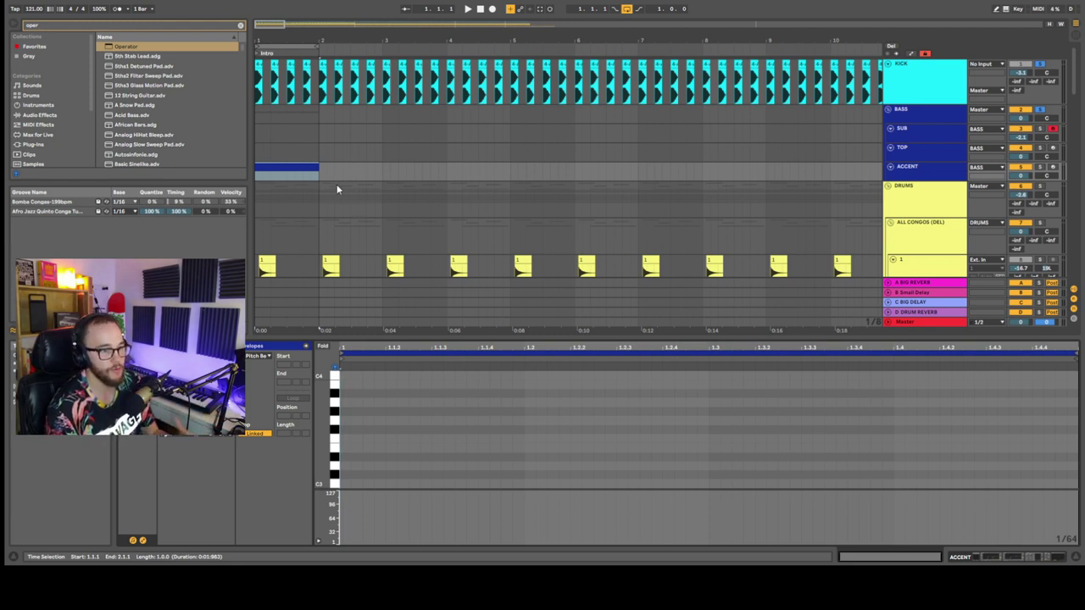
pyautogui.doubleClick(483, 429)
pyautogui.doubleClick(576, 429)
pyautogui.doubleClick(668, 419)
pyautogui.press('Delete')
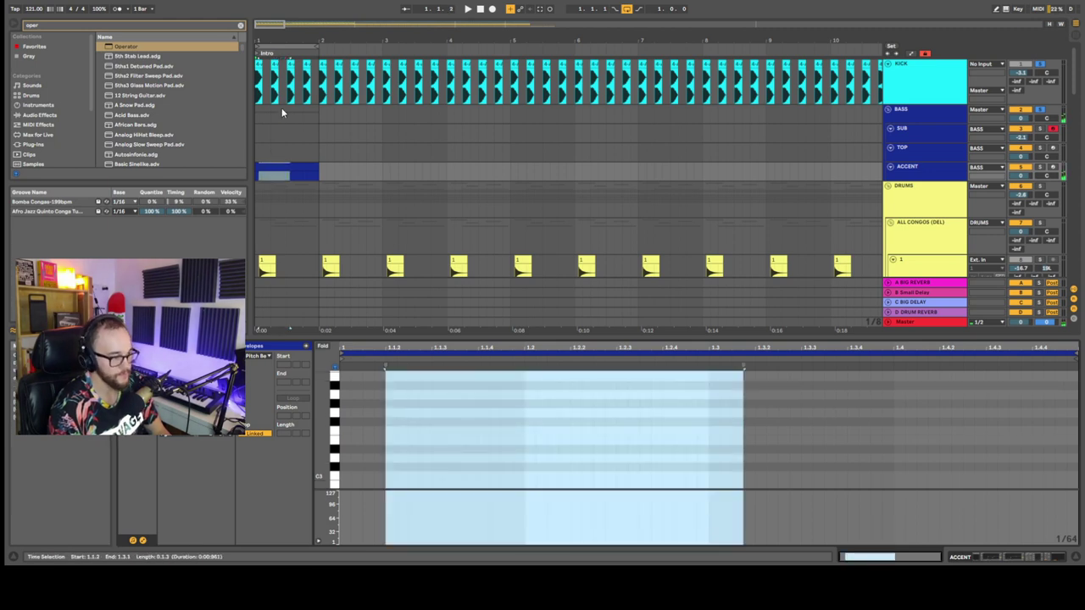
# Play the soloed kick loop near the start of the arrangement and stop it
pyautogui.click(263, 152)
pyautogui.press('space')
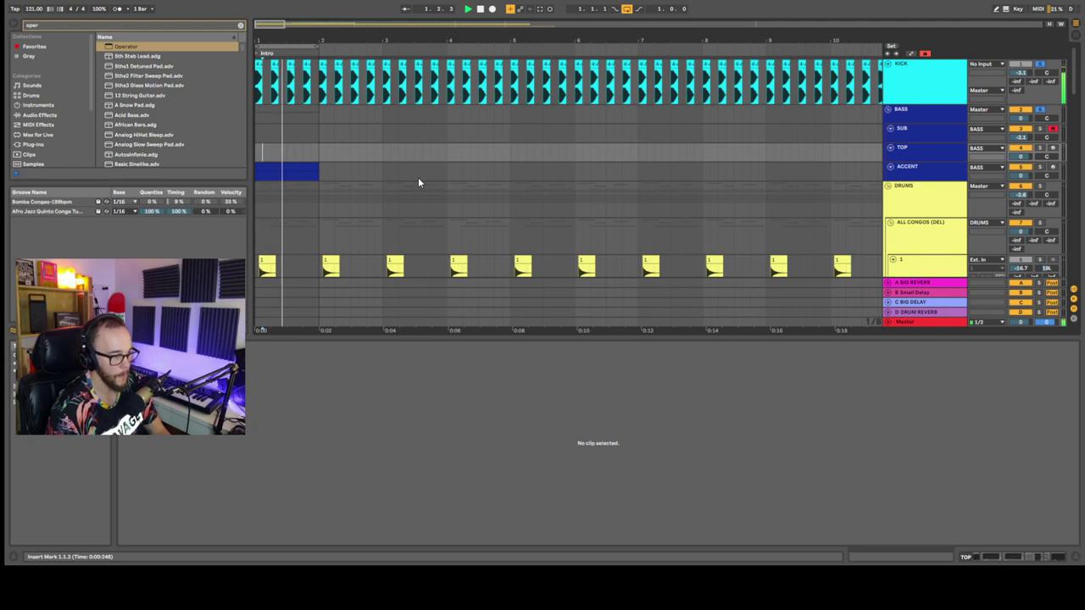
pyautogui.press('space')
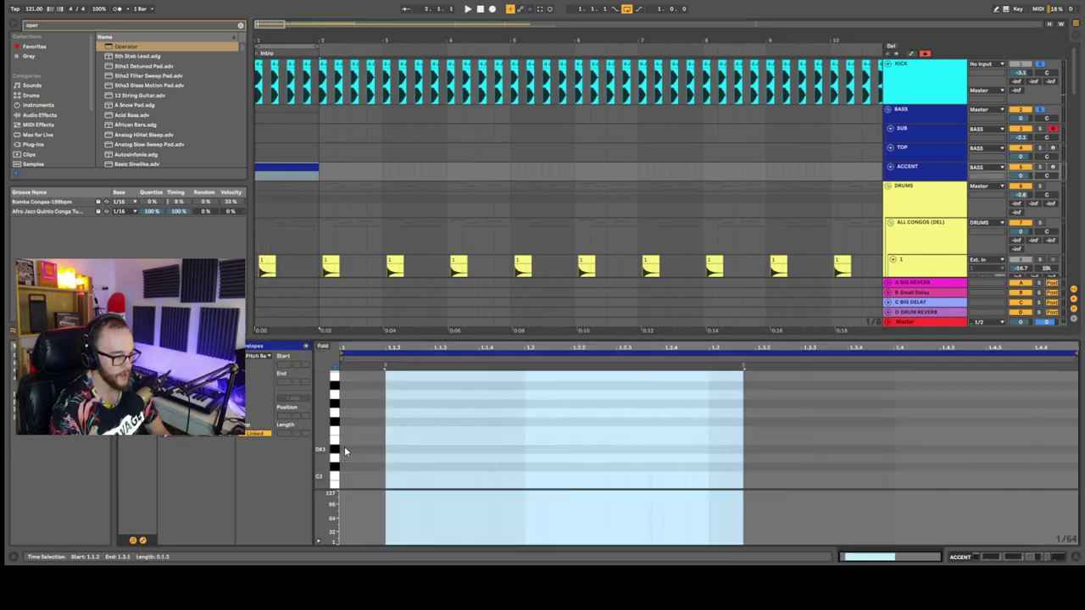
# Set the TOP clip's grid to 1/16 and place two consecutive A1 sixteenth notes at the start of the bar
pyautogui.scroll(-2, 344, 449)
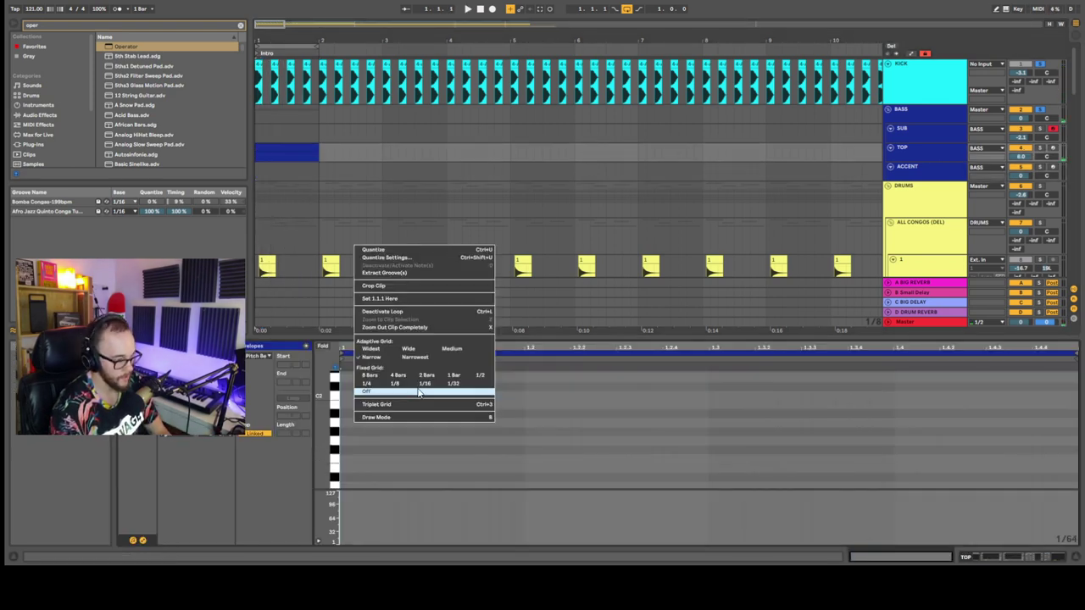
pyautogui.click(417, 386)
pyautogui.doubleClick(359, 426)
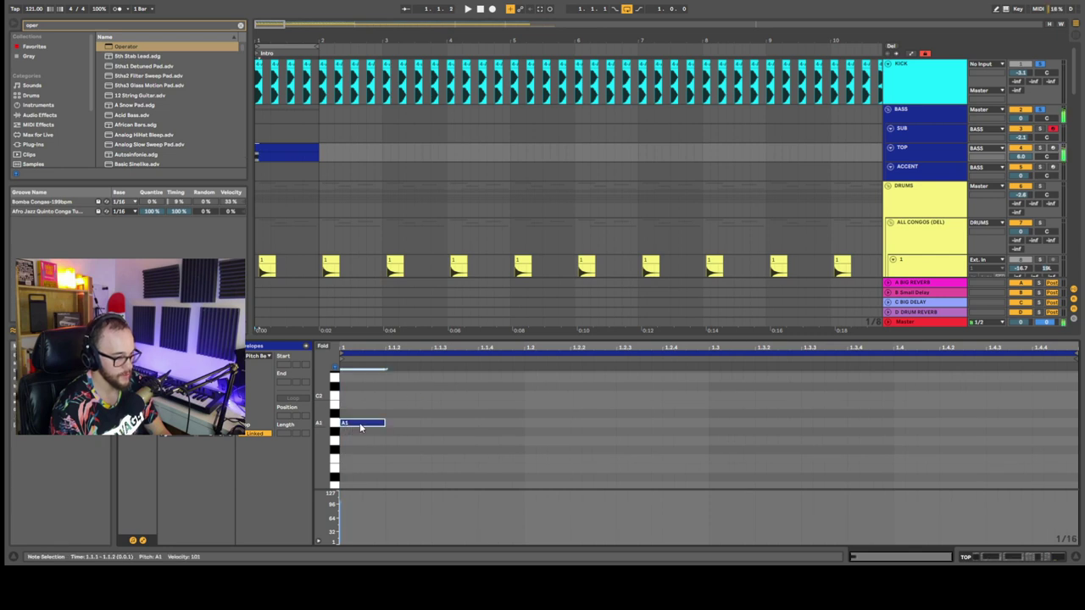
pyautogui.doubleClick(434, 424)
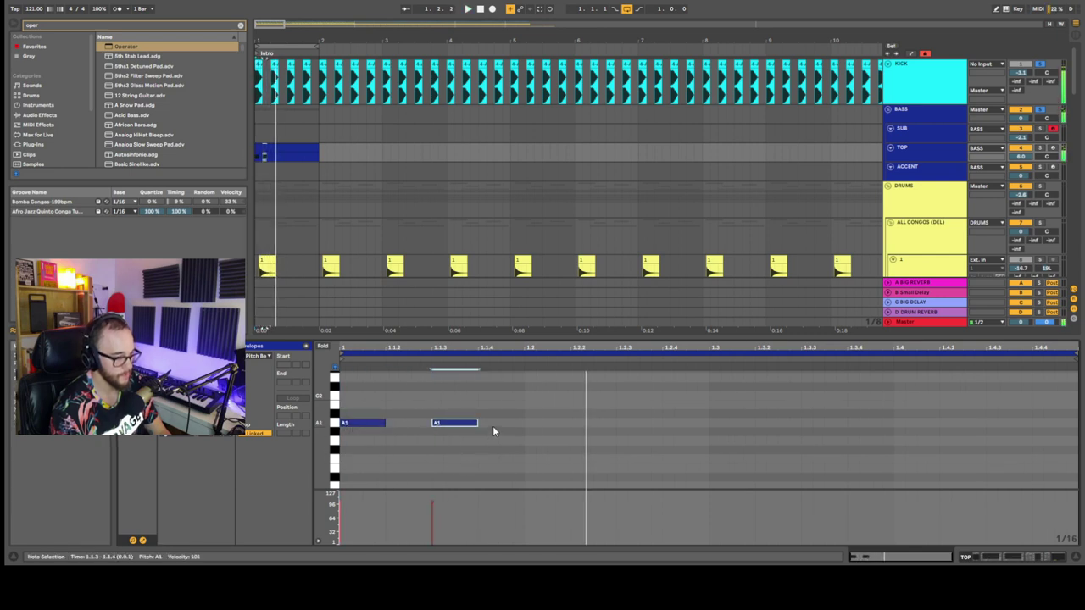
pyautogui.moveTo(437, 425); pyautogui.dragTo(392, 425)
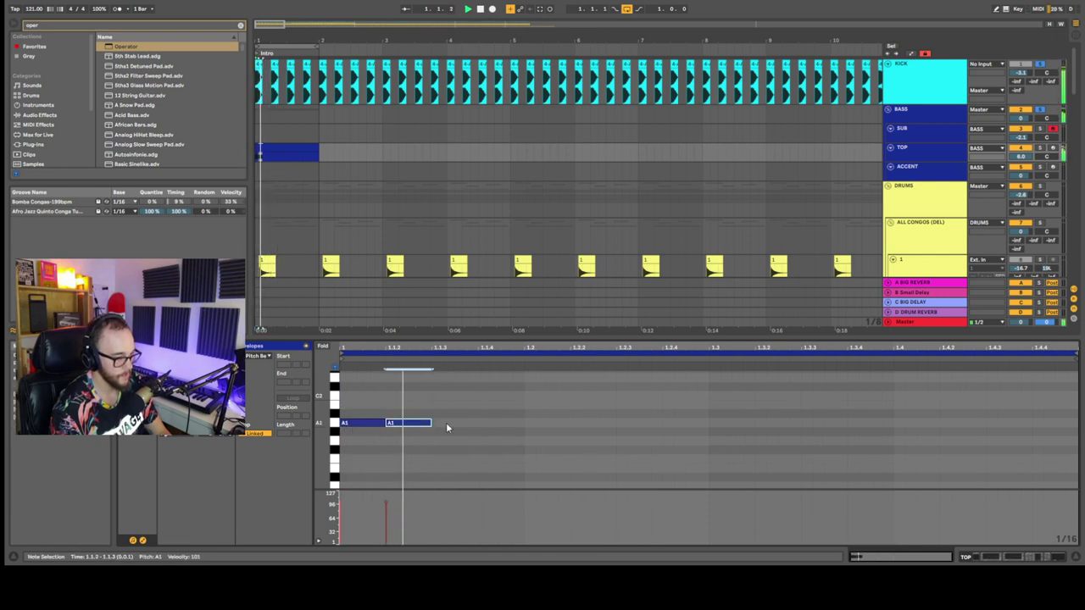
# Add A1 notes at 1.1.4, 1.2.2, 1.2.4 and 1.3.3, and shift the middle two one sixteenth later
pyautogui.click(486, 426)
pyautogui.doubleClick(487, 424)
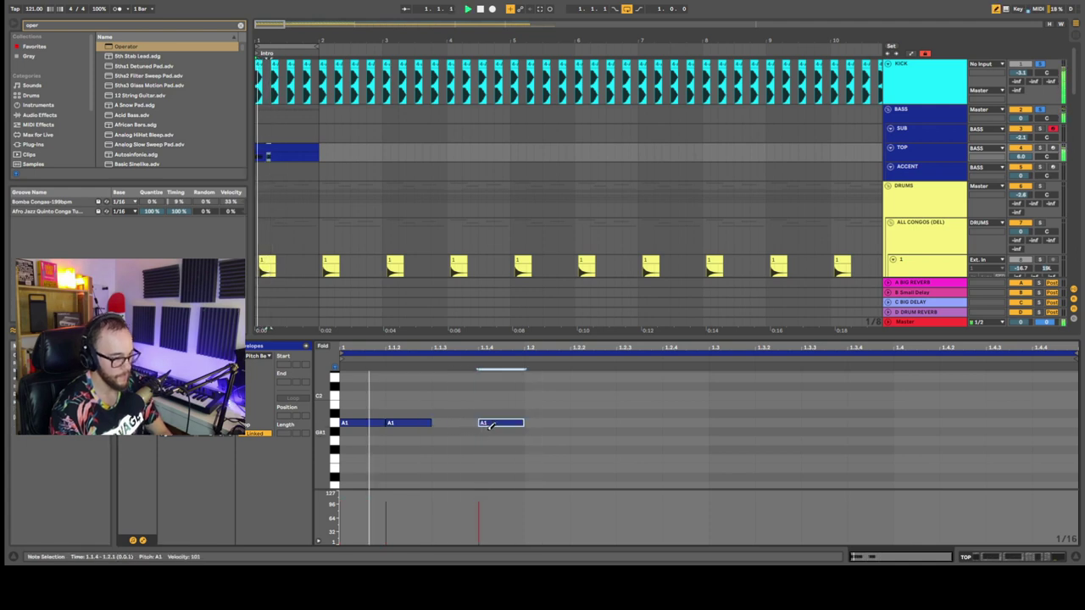
pyautogui.doubleClick(583, 422)
pyautogui.doubleClick(680, 422)
pyautogui.doubleClick(809, 421)
pyautogui.press('space')
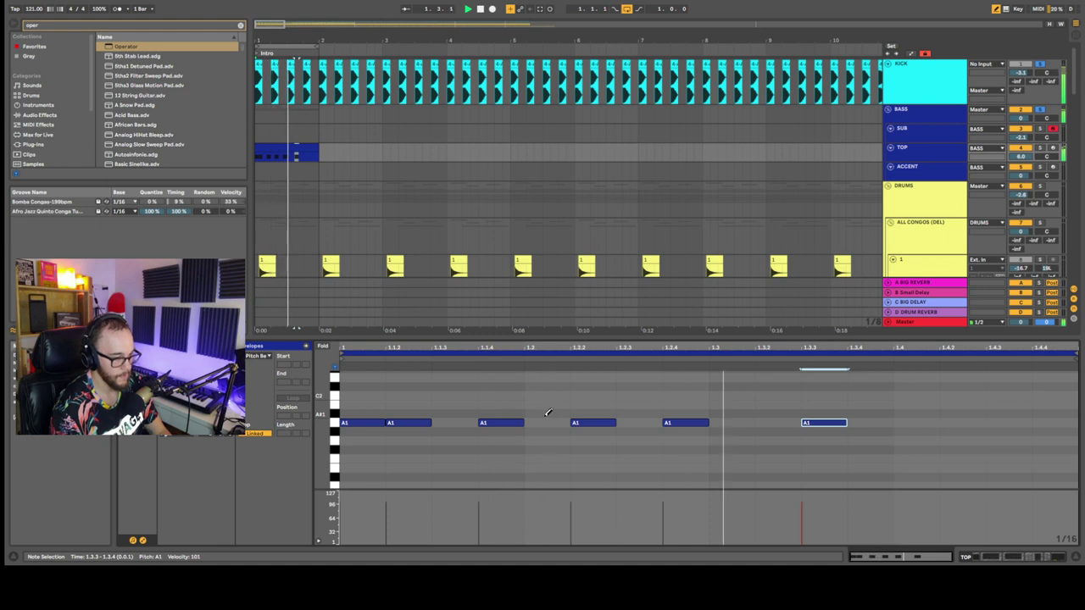
pyautogui.moveTo(591, 421); pyautogui.dragTo(727, 421)
pyautogui.click(681, 422)
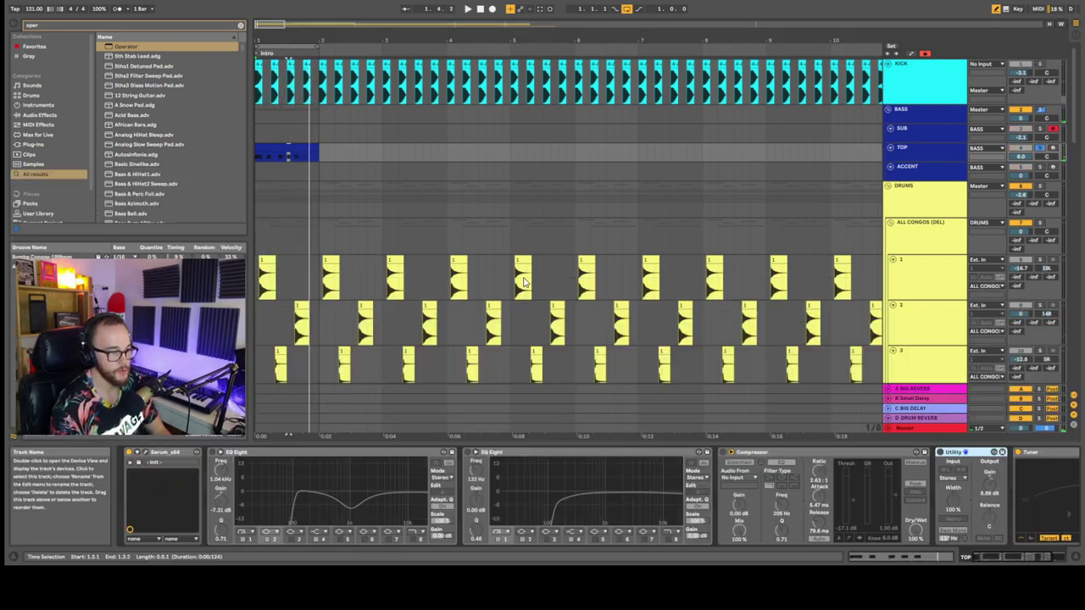
# Open Serum on the soloed TOP track, adjust the compressor's threshold and switch off its multiband mode while the loop plays
pyautogui.click(146, 452)
pyautogui.click(436, 20)
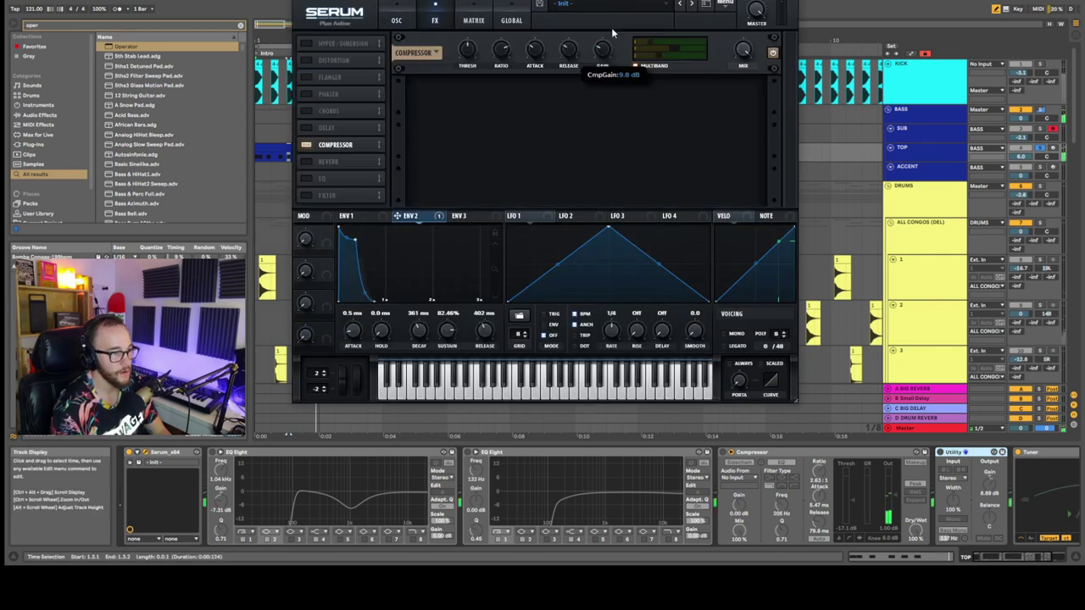
pyautogui.moveTo(466, 51)
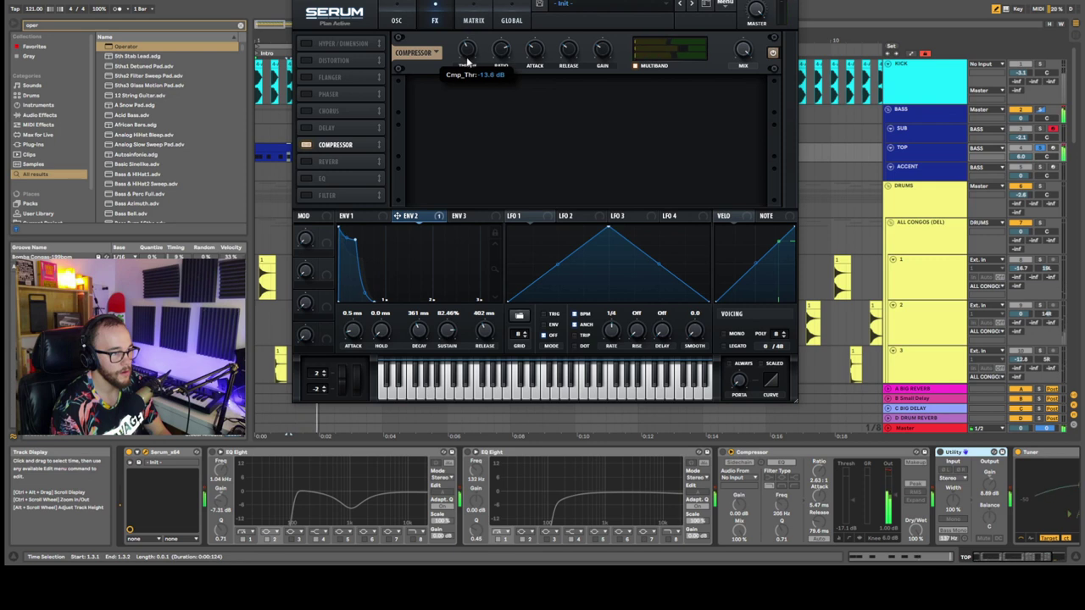
pyautogui.moveTo(467, 62); pyautogui.dragTo(540, 151)
pyautogui.moveTo(638, 66)
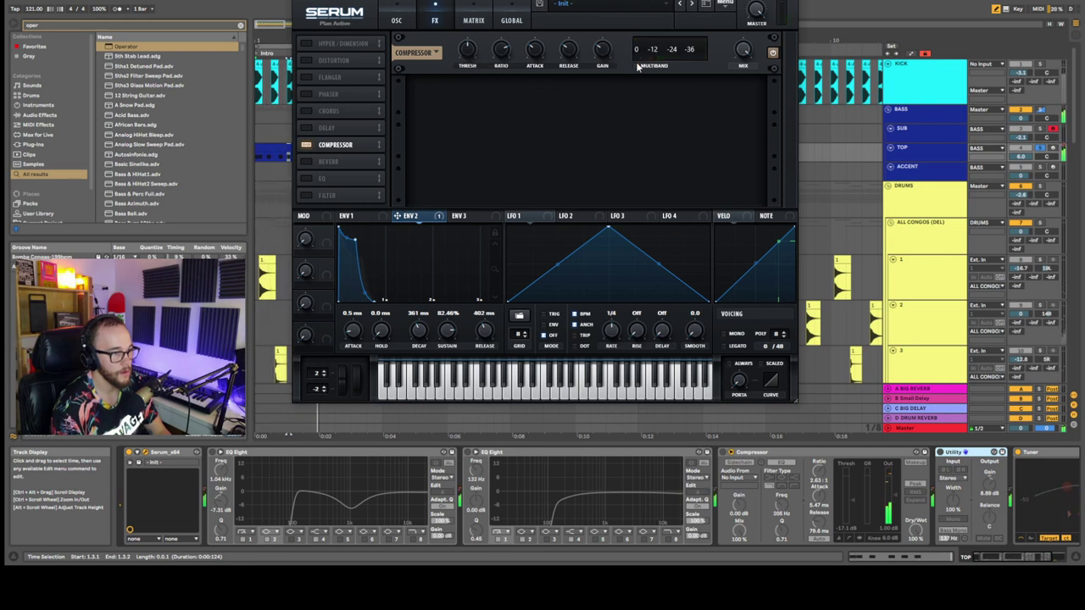
# Change oscillator A's wavetable position to a different waveform of the 4088 table and fine-tune it during playback
pyautogui.click(397, 19)
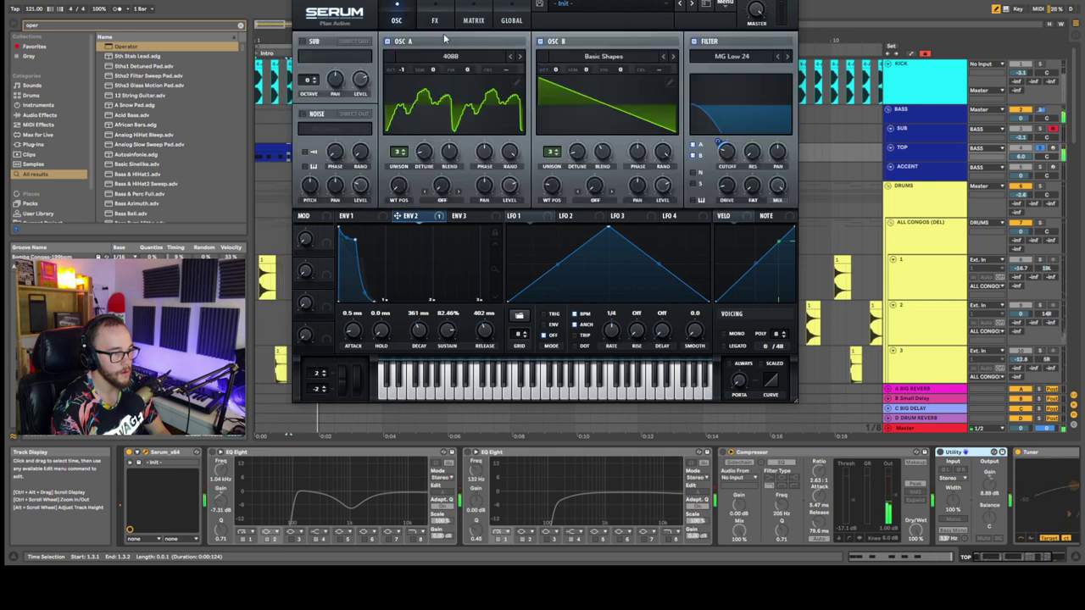
pyautogui.moveTo(402, 183)
pyautogui.moveTo(402, 182); pyautogui.dragTo(436, 98)
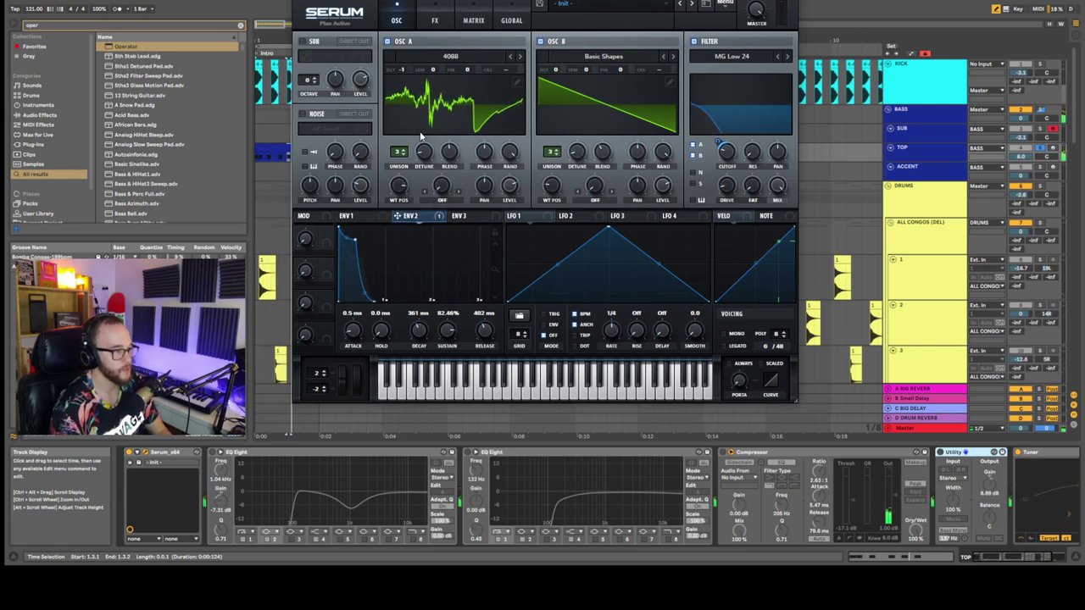
pyautogui.moveTo(397, 188); pyautogui.dragTo(398, 201)
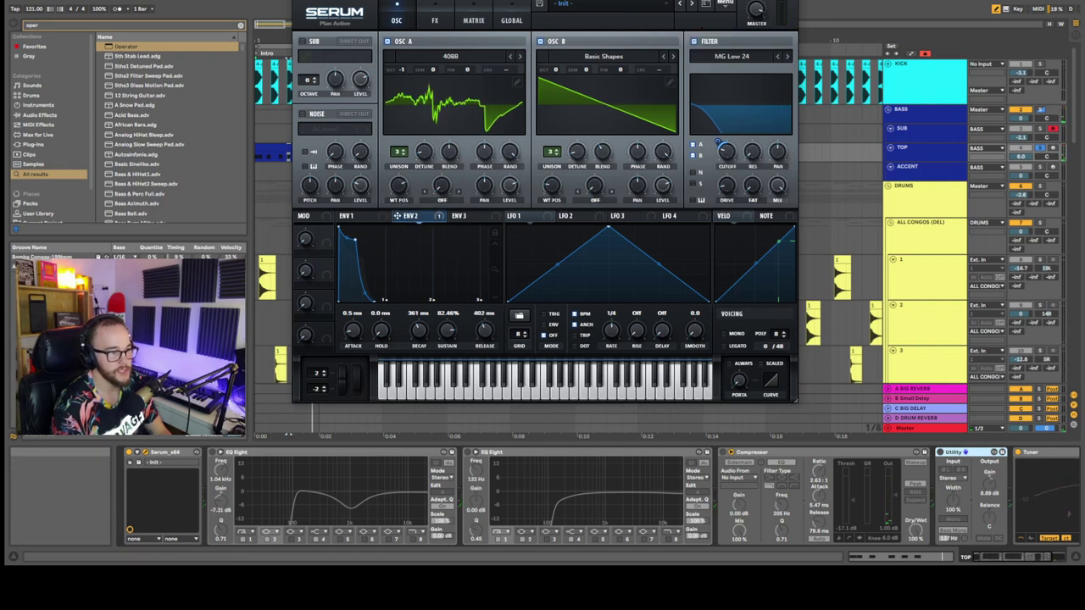
# Close Serum, set the TOP track's volume to 0 and audition it together with the soloed KICK
pyautogui.click(788, 1)
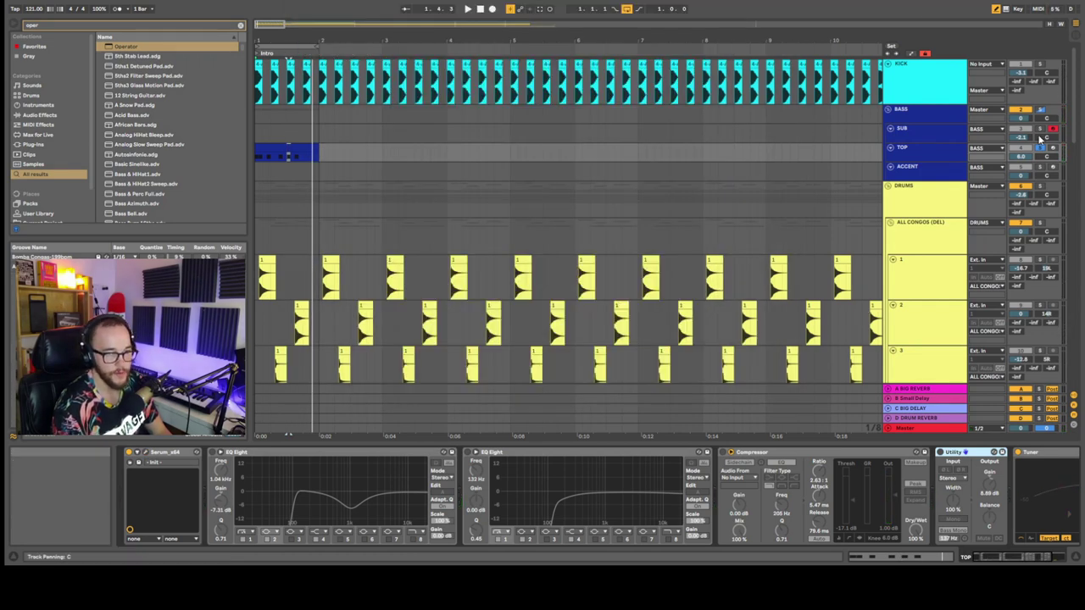
pyautogui.press('space')
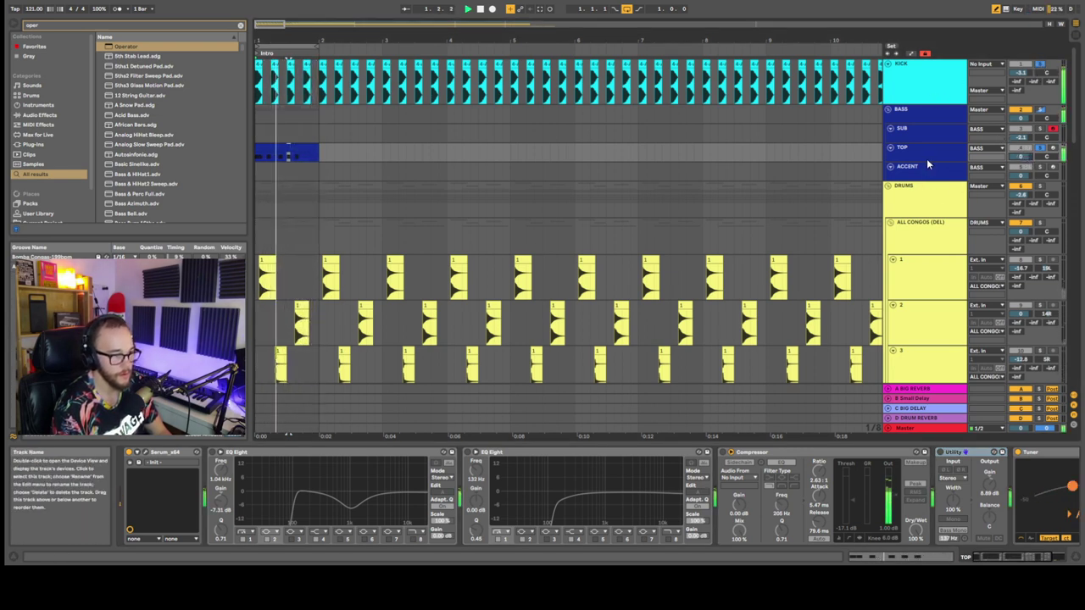
# Copy the TOP track's MIDI clip to bar 1 of the SUB track and play it with SUB soloed
pyautogui.click(275, 148)
pyautogui.press('space')
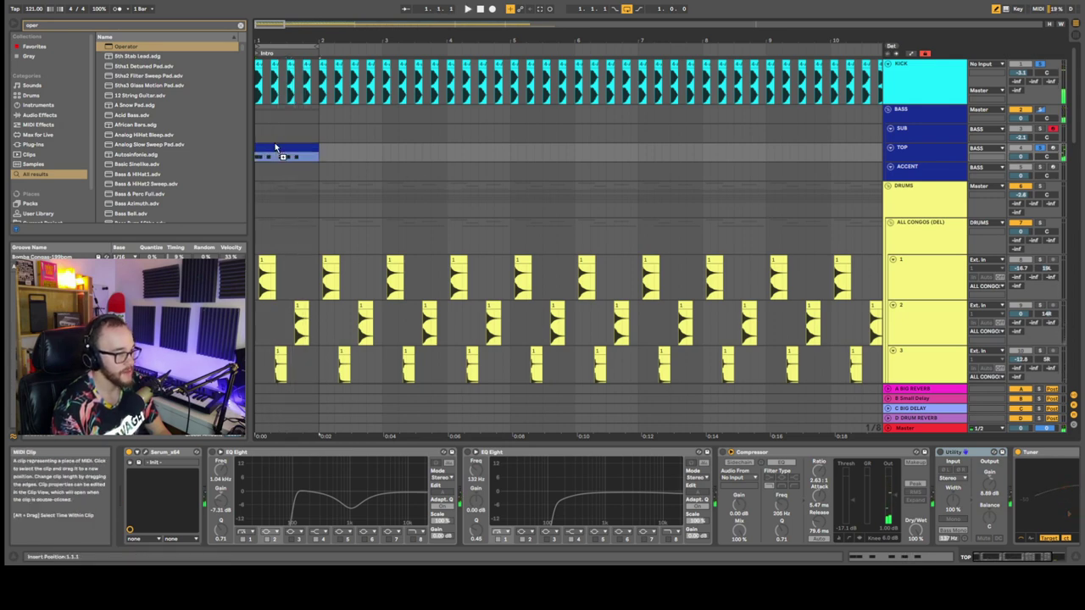
pyautogui.click(276, 136)
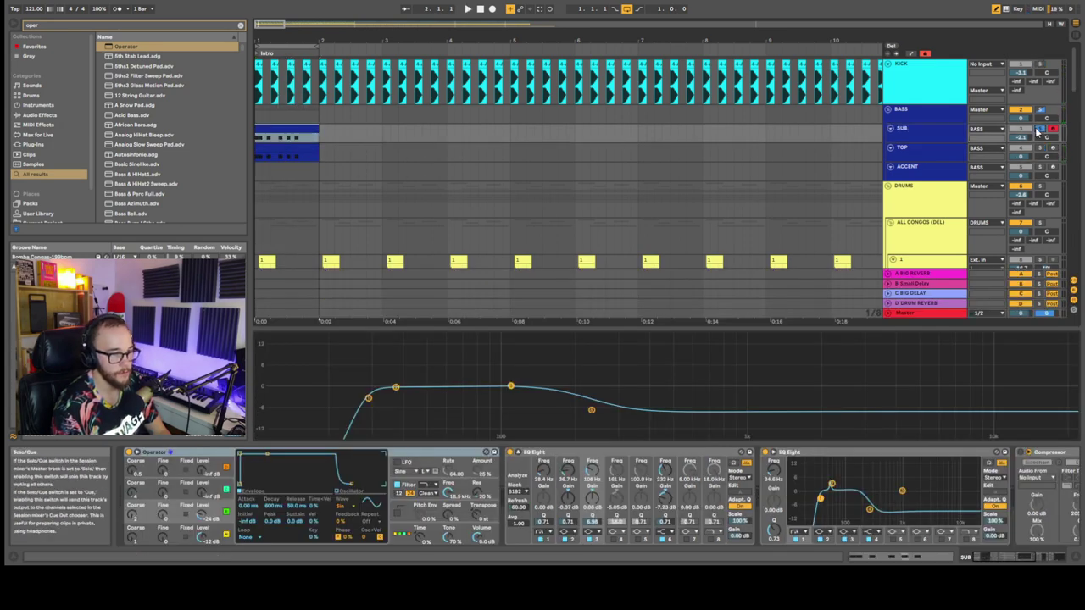
pyautogui.press('space')
# Transpose all notes of the SUB clip down one octave to A0 and play the loop
pyautogui.doubleClick(304, 128)
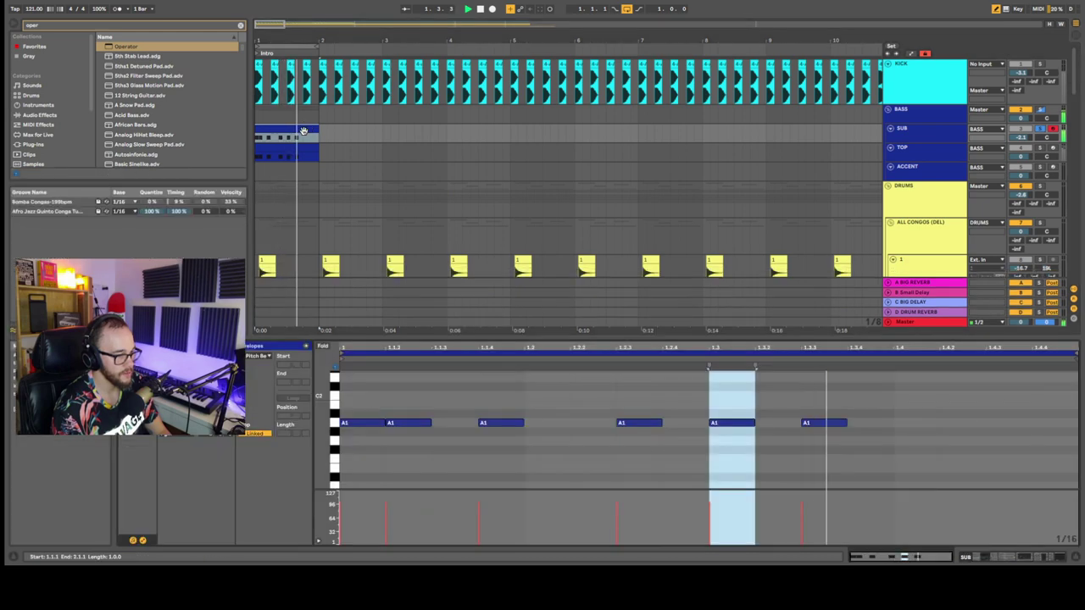
pyautogui.click(441, 439)
pyautogui.press('space')
pyautogui.hotkey('ctrl', 'a')
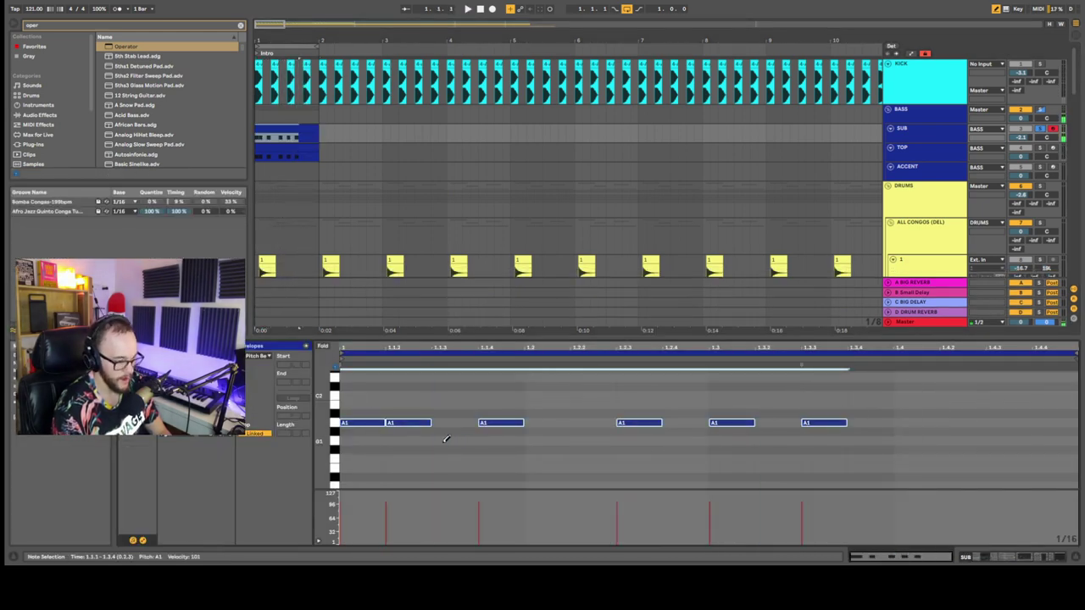
pyautogui.hotkey('shift', 'Down')
pyautogui.press('space')
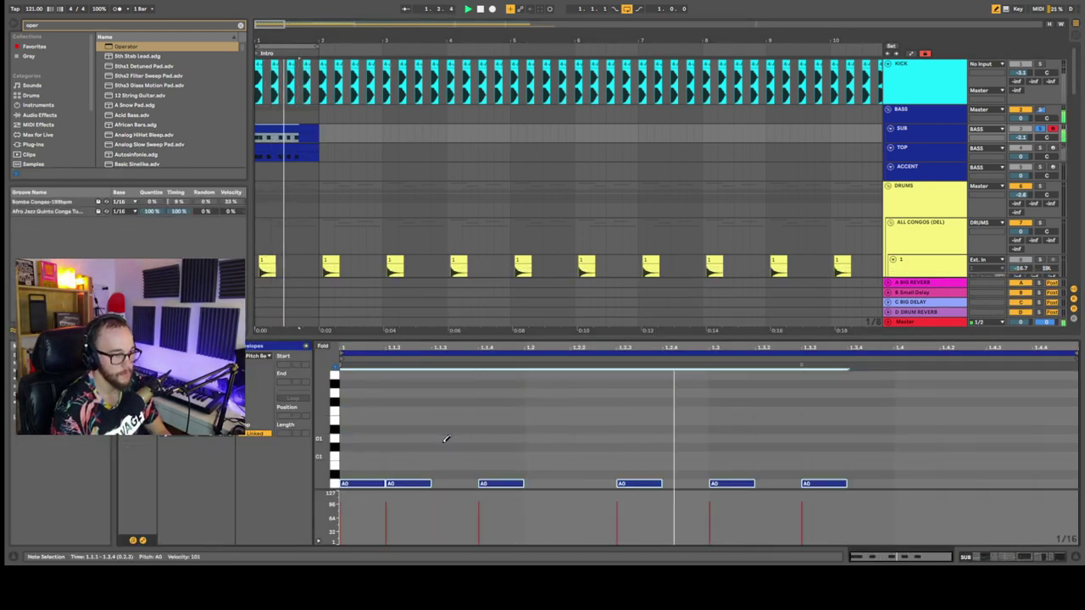
# Delete the second EQ Eight from the SUB track's device chain
pyautogui.click(932, 139)
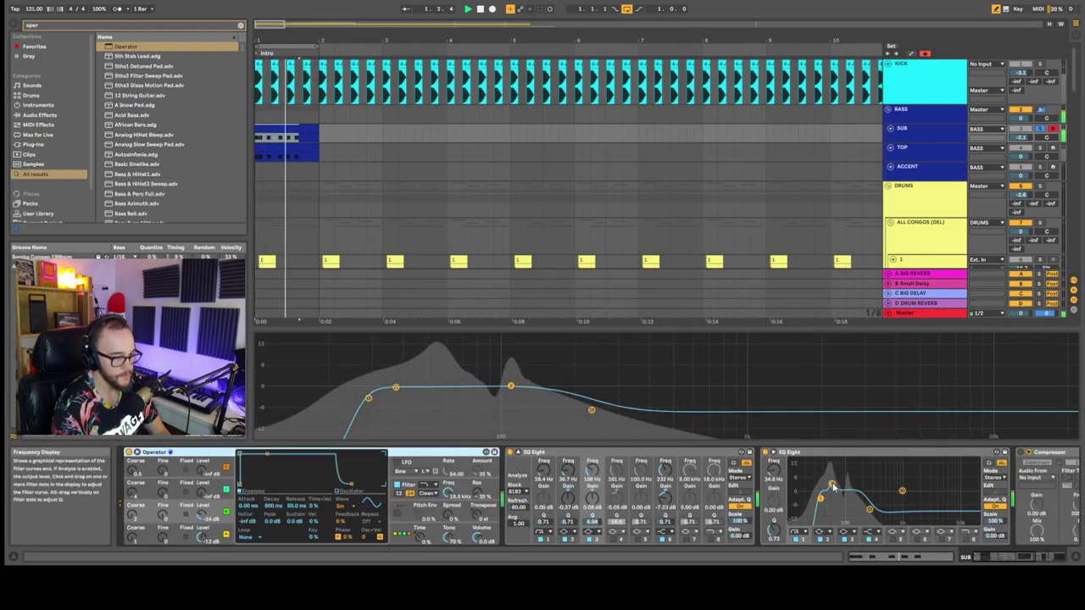
pyautogui.moveTo(832, 484); pyautogui.dragTo(831, 492)
pyautogui.click(792, 452)
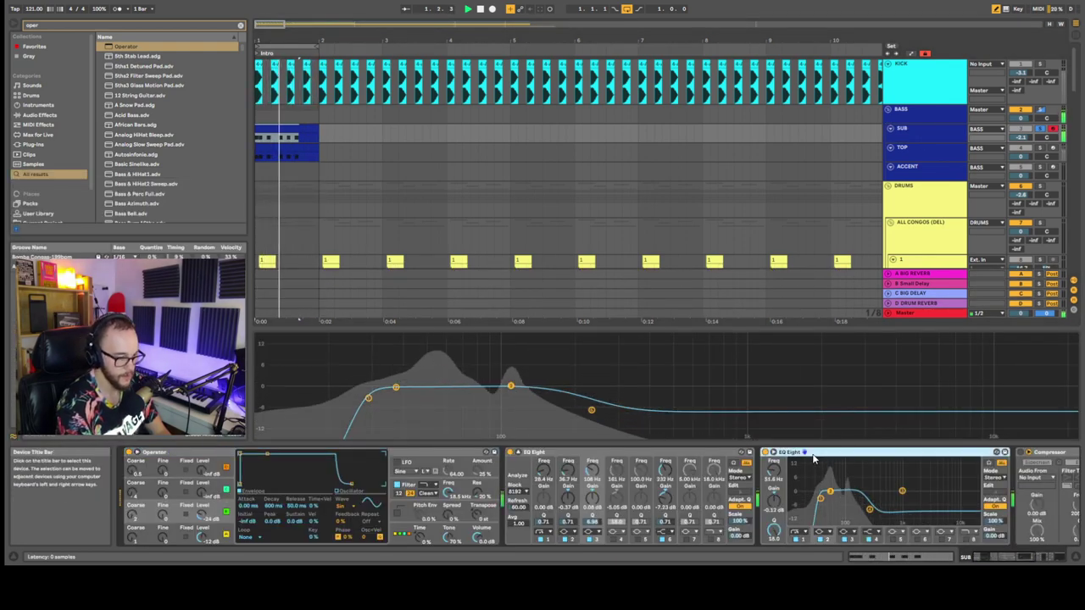
pyautogui.press('Delete')
# Turn on the TOP track's first EQ Eight, flatten its 1.04 kHz dip and raise its low cut to about 141 Hz while playing
pyautogui.click(932, 156)
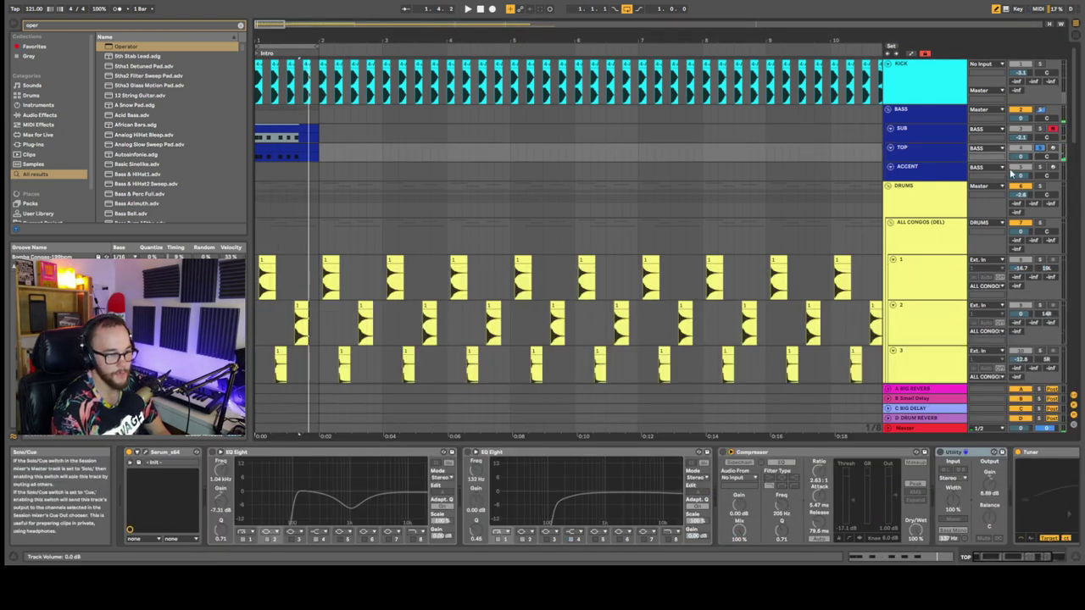
pyautogui.click(417, 458)
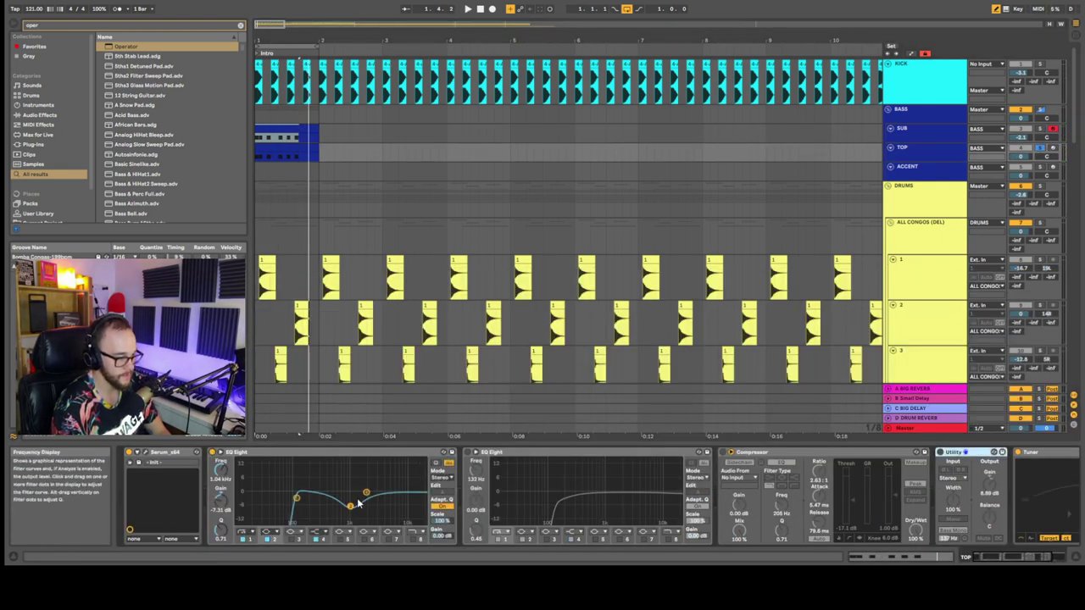
pyautogui.moveTo(350, 506); pyautogui.dragTo(351, 491)
pyautogui.press('space')
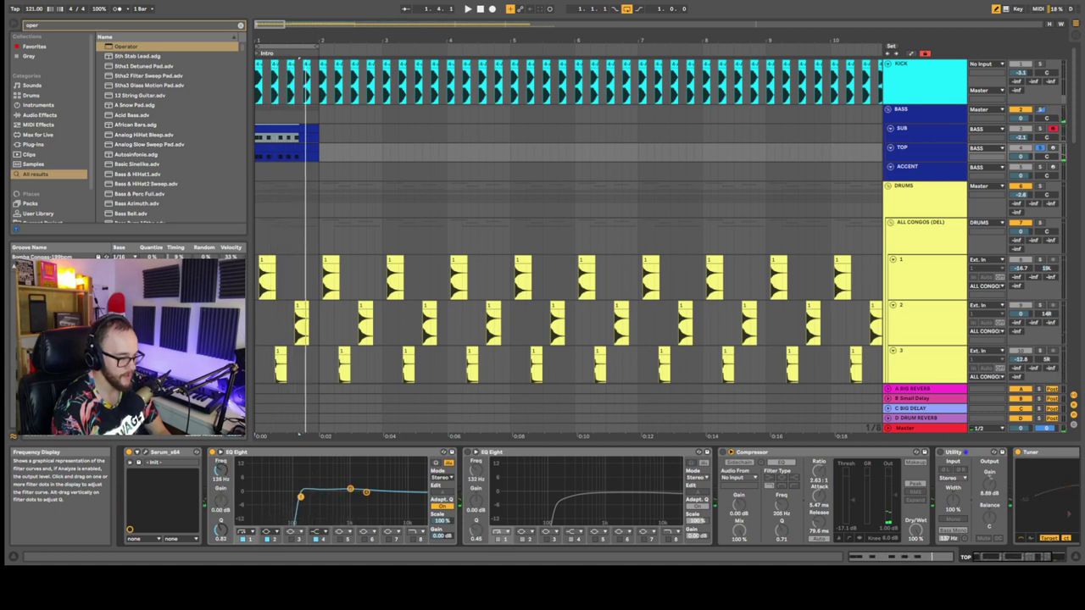
pyautogui.press('space')
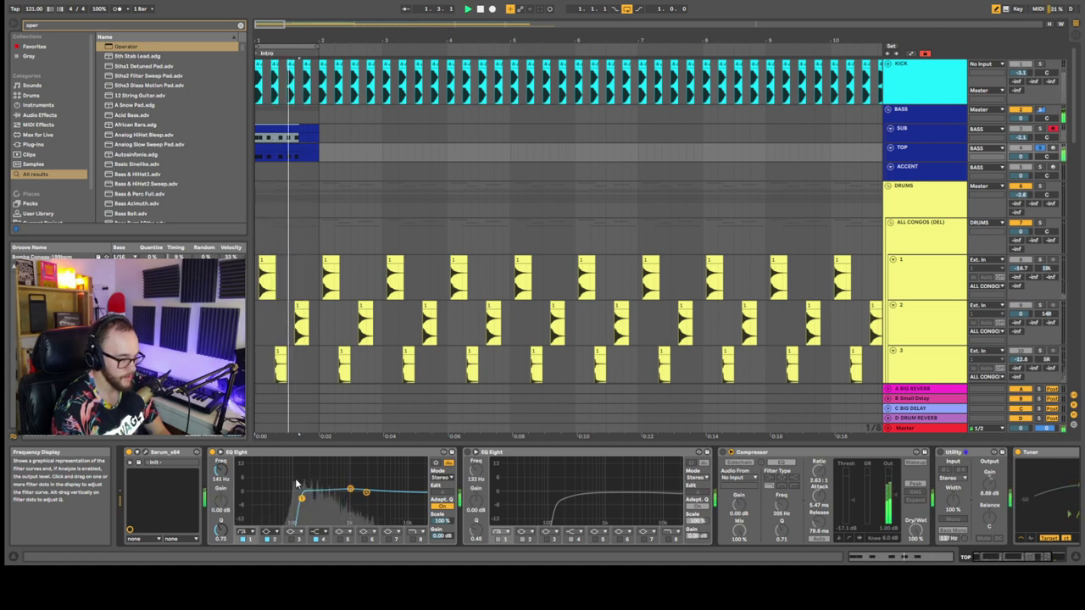
# Compare the TOP and SUB spectra to set TOP's low cut to 138 Hz, and delete TOP's second EQ Eight
pyautogui.click(221, 452)
pyautogui.click(938, 133)
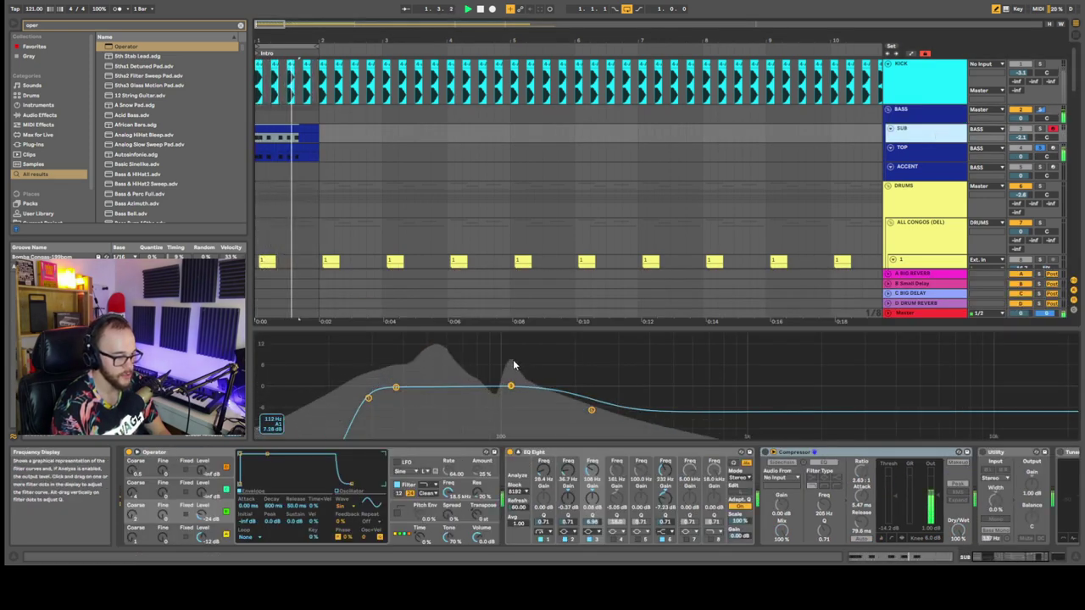
pyautogui.click(932, 149)
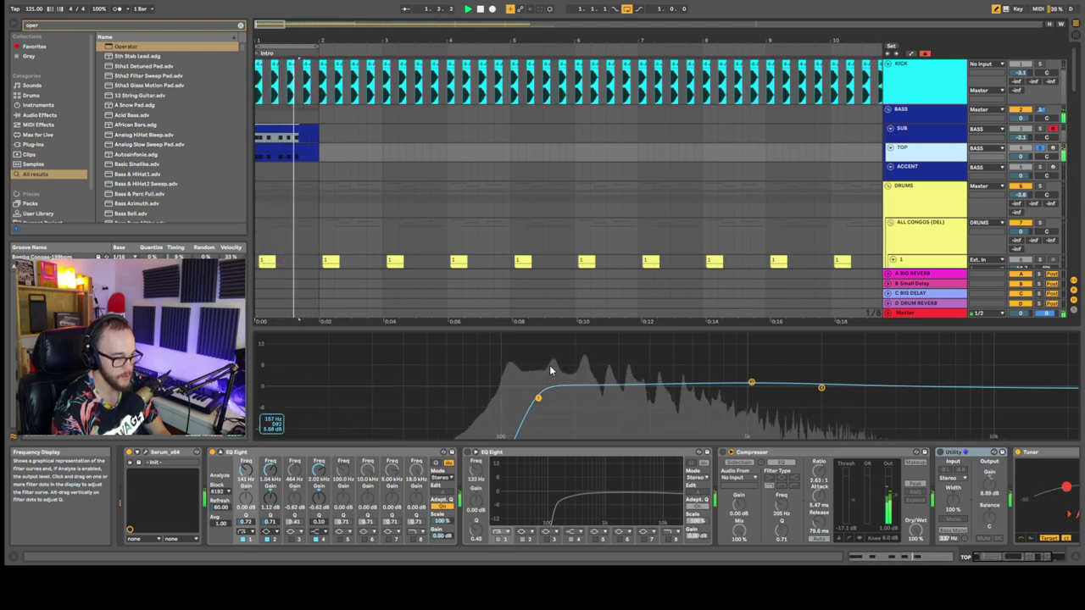
pyautogui.moveTo(538, 398); pyautogui.dragTo(536, 397)
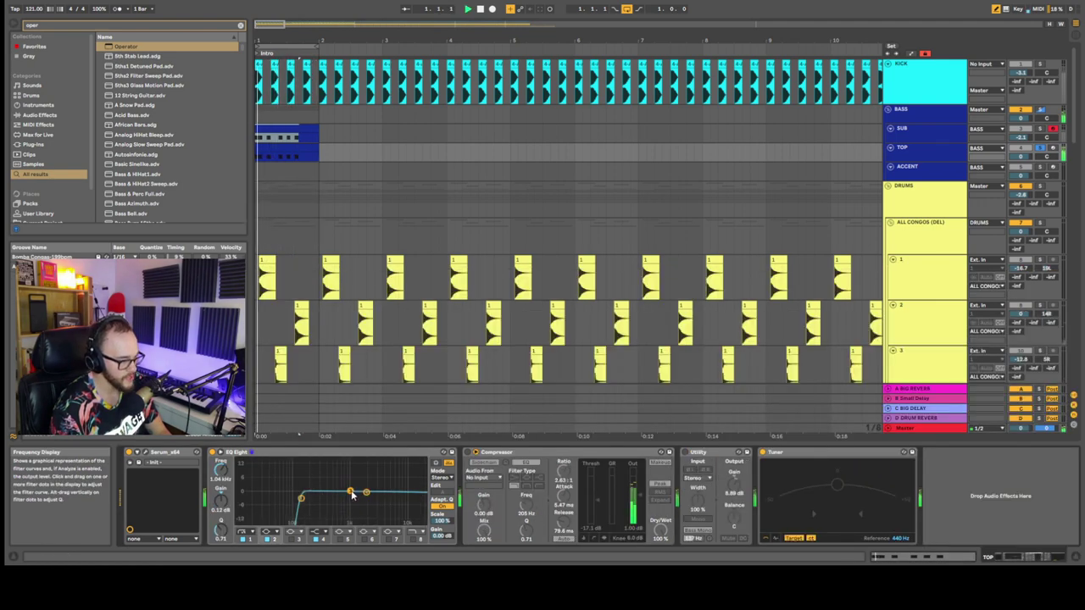
# Move the second band of TOP's EQ Eight to 278 Hz with a gain of -3.84 dB, then stop playback
pyautogui.moveTo(351, 491); pyautogui.dragTo(318, 499)
pyautogui.press('space')
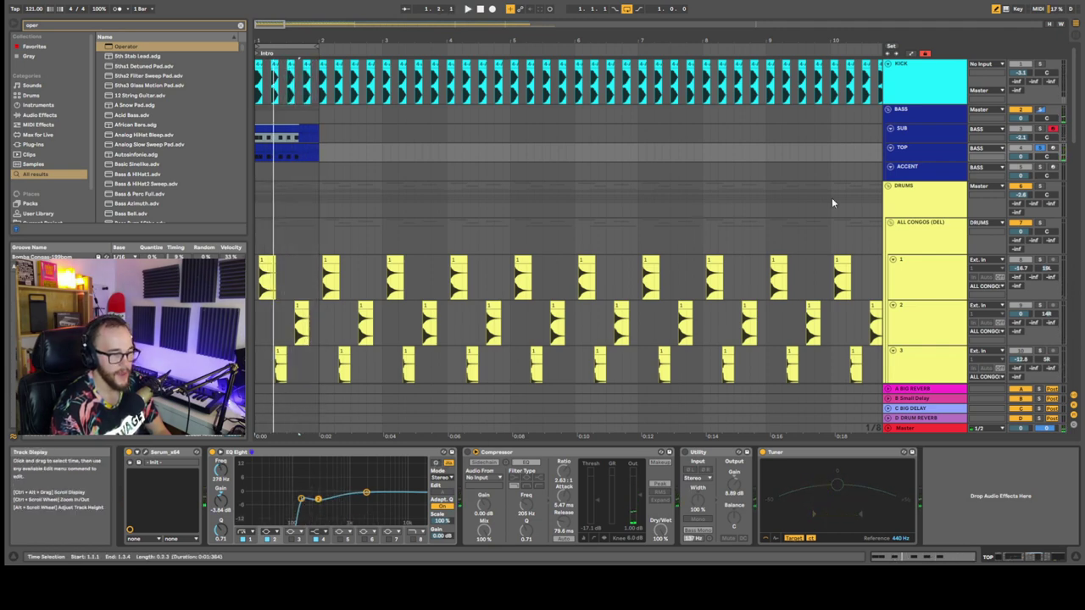
# Delete the first A0 note on the downbeat of the SUB track's MIDI clip
pyautogui.click(952, 127)
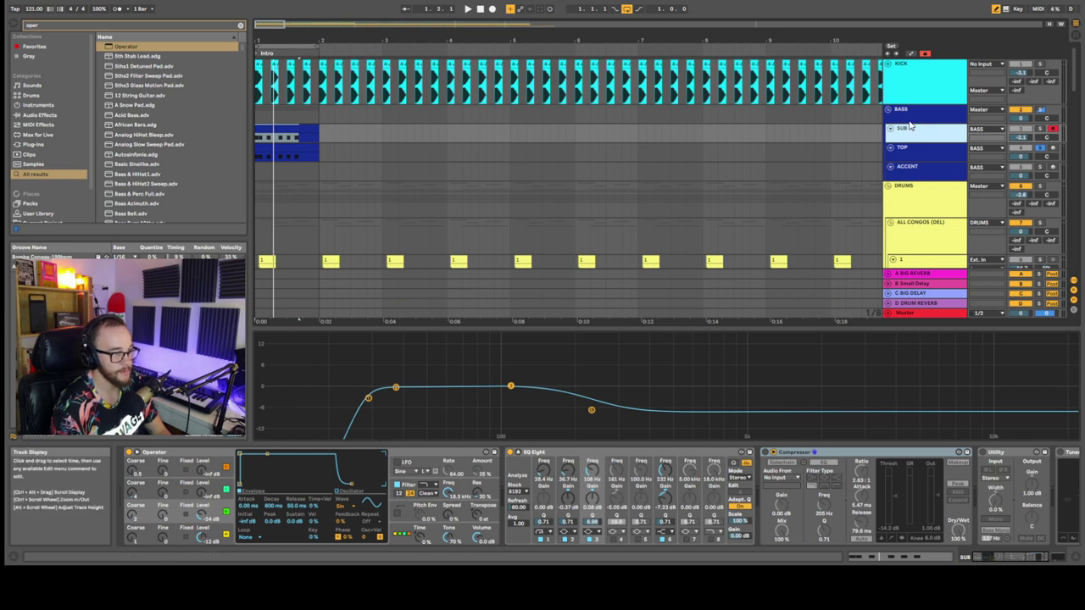
pyautogui.doubleClick(273, 130)
pyautogui.doubleClick(355, 483)
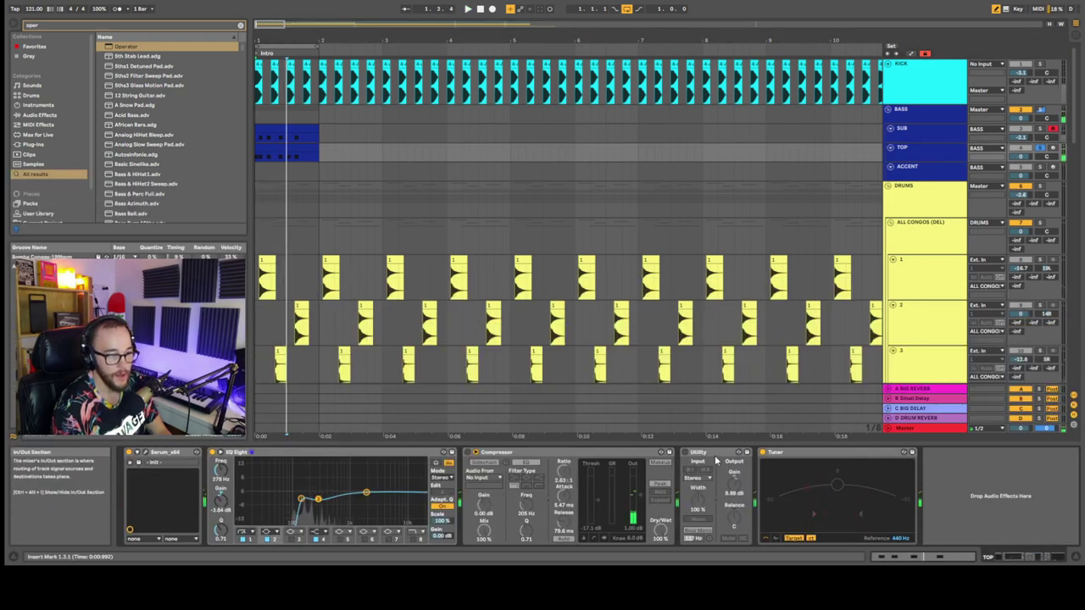
# Turn on TOP's Compressor with KICK as its sidechain source and a threshold of -10 dB
pyautogui.click(469, 454)
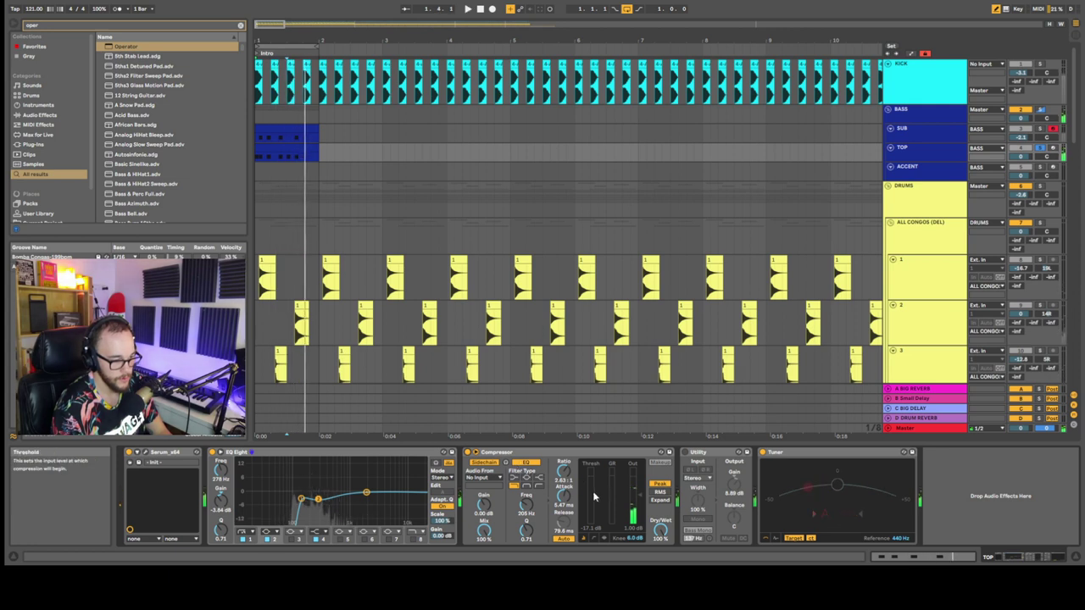
pyautogui.click(483, 477)
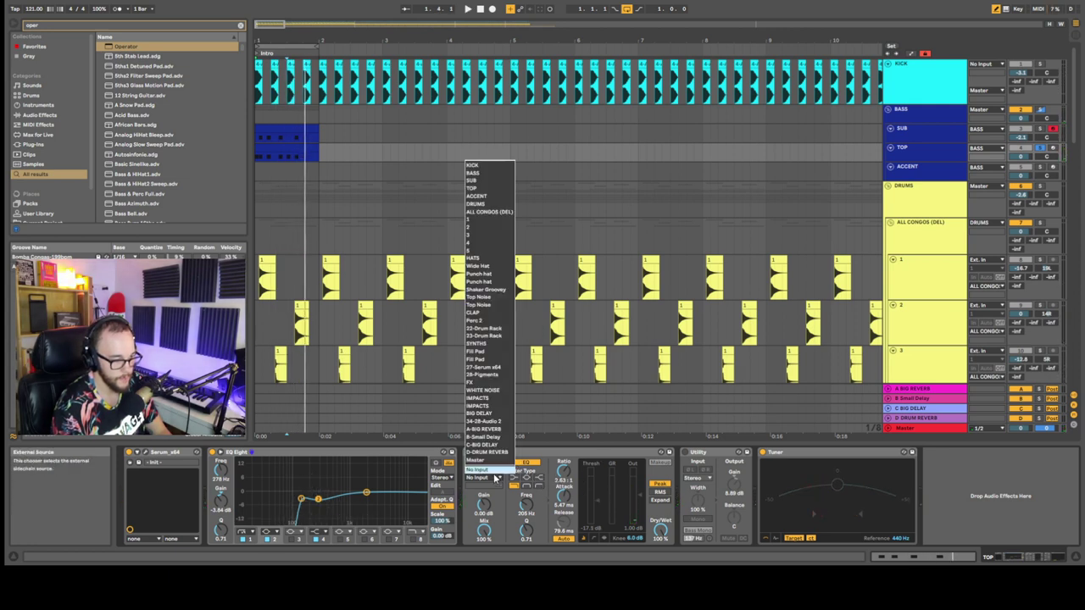
pyautogui.click(484, 166)
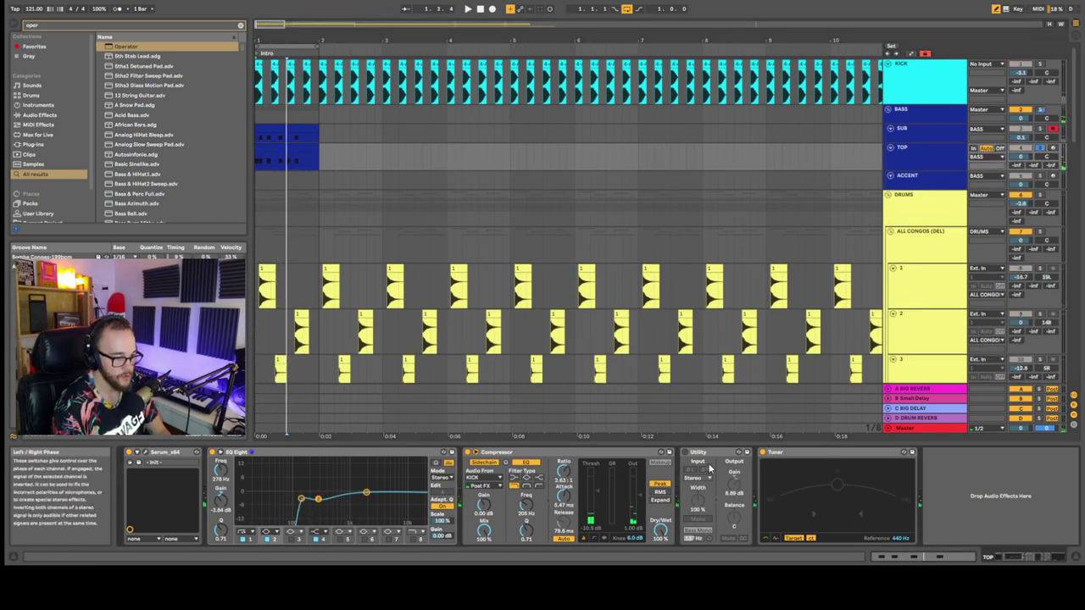
# Turn on TOP's Utility with its gain at 7.78 dB, and delete the Tuner
pyautogui.click(688, 454)
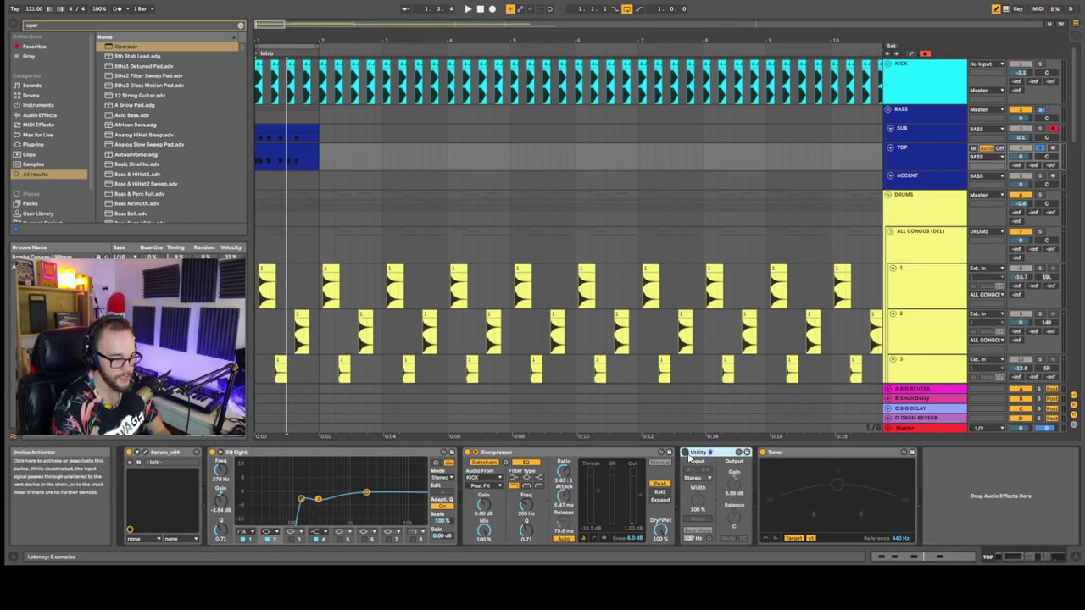
pyautogui.click(685, 452)
pyautogui.press('space')
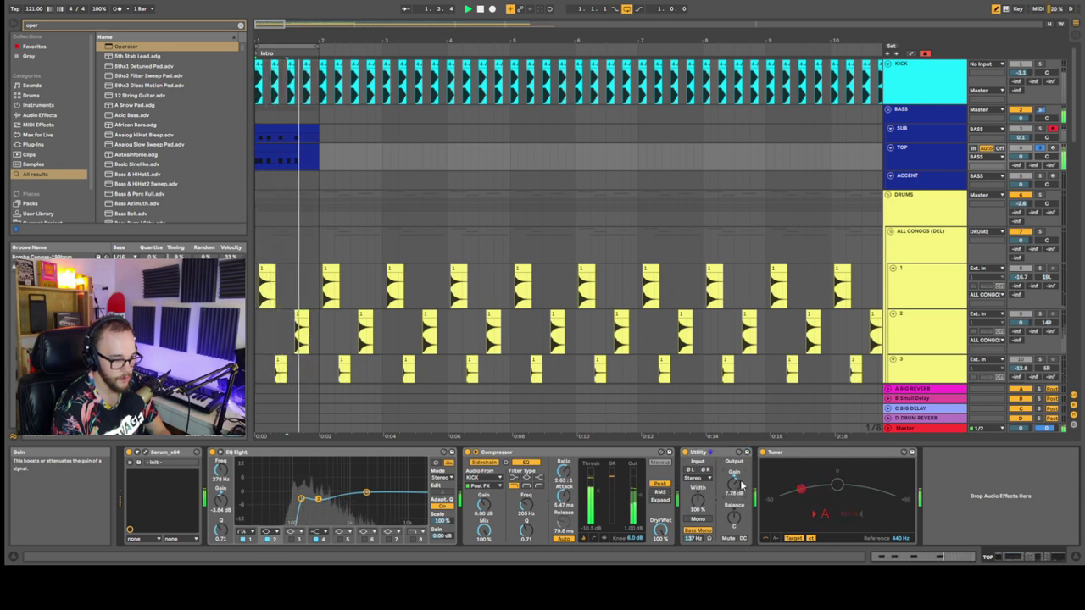
pyautogui.click(783, 465)
pyautogui.press('Delete')
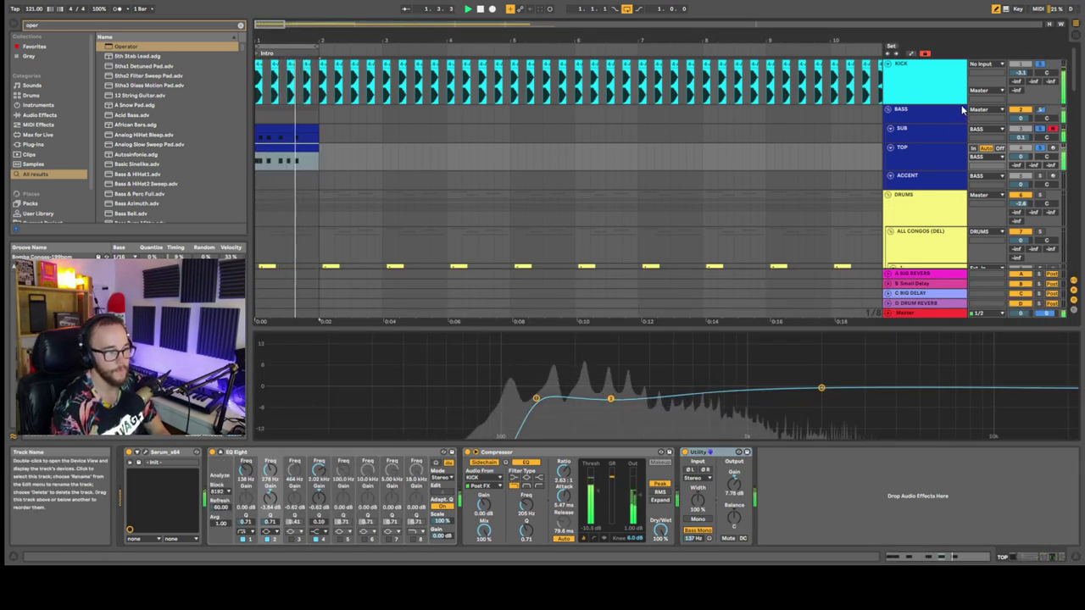
# Open Serum on the TOP track and set oscillator B's octave to -1
pyautogui.press('space')
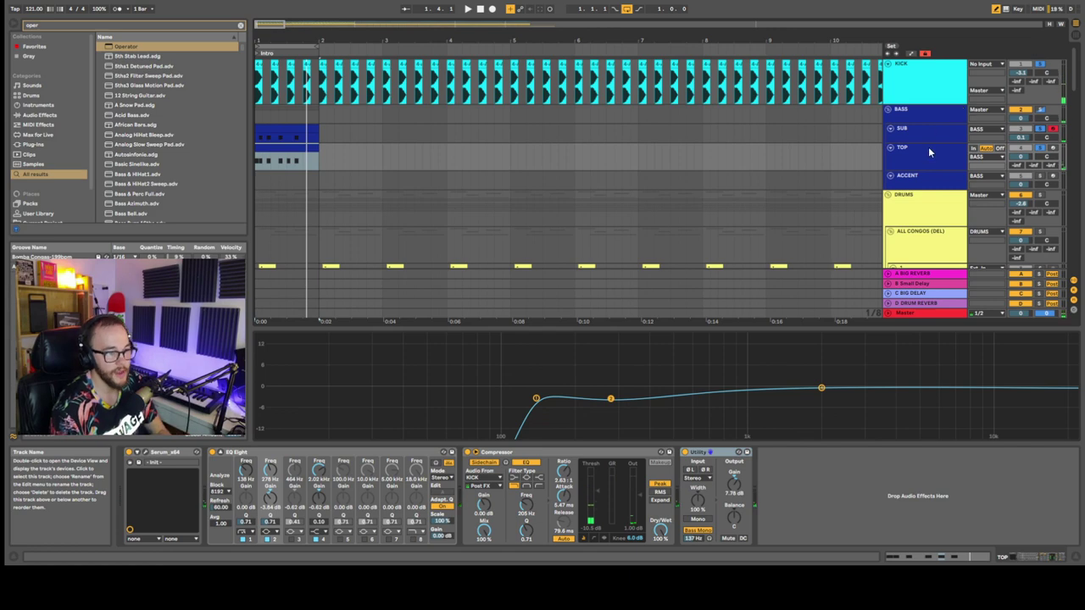
pyautogui.click(145, 452)
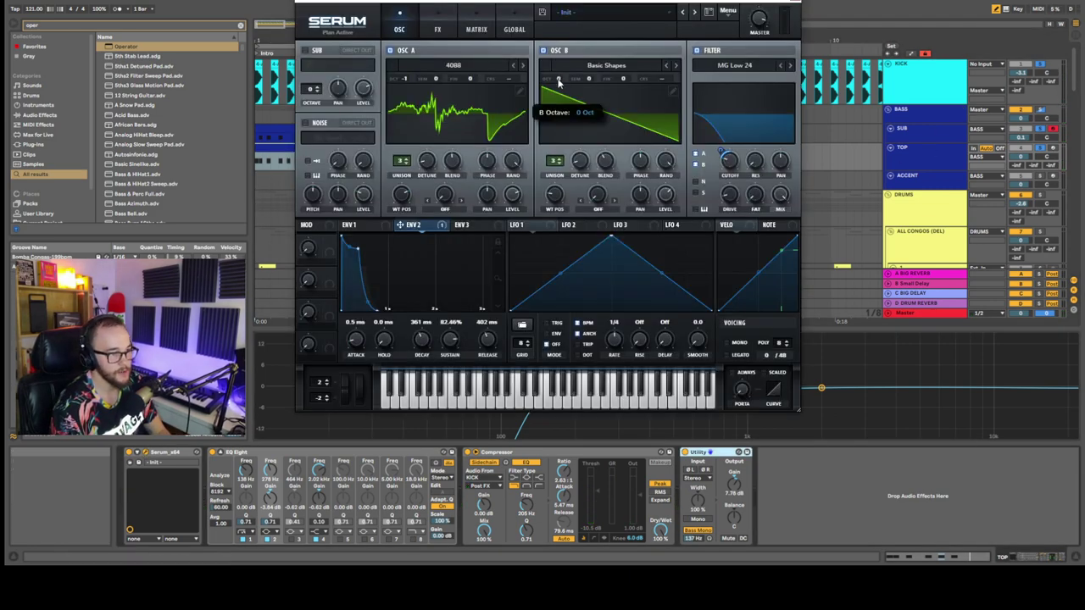
pyautogui.press('space')
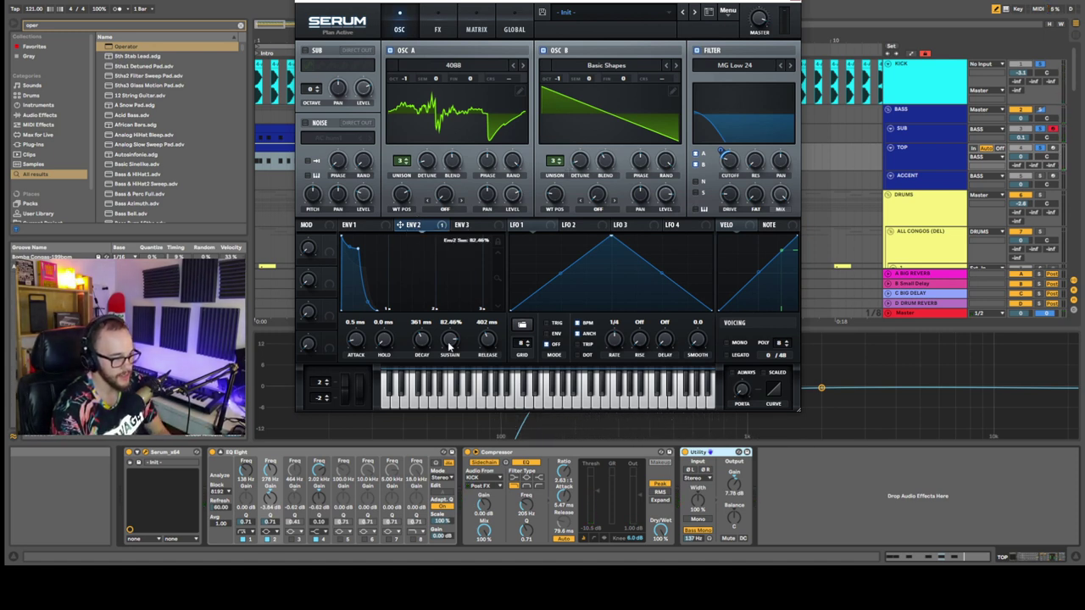
# Set envelope 2's sustain to 79.82% and its filter cutoff amount to 27, and try the filter resonance during playback
pyautogui.moveTo(721, 152); pyautogui.dragTo(721, 154)
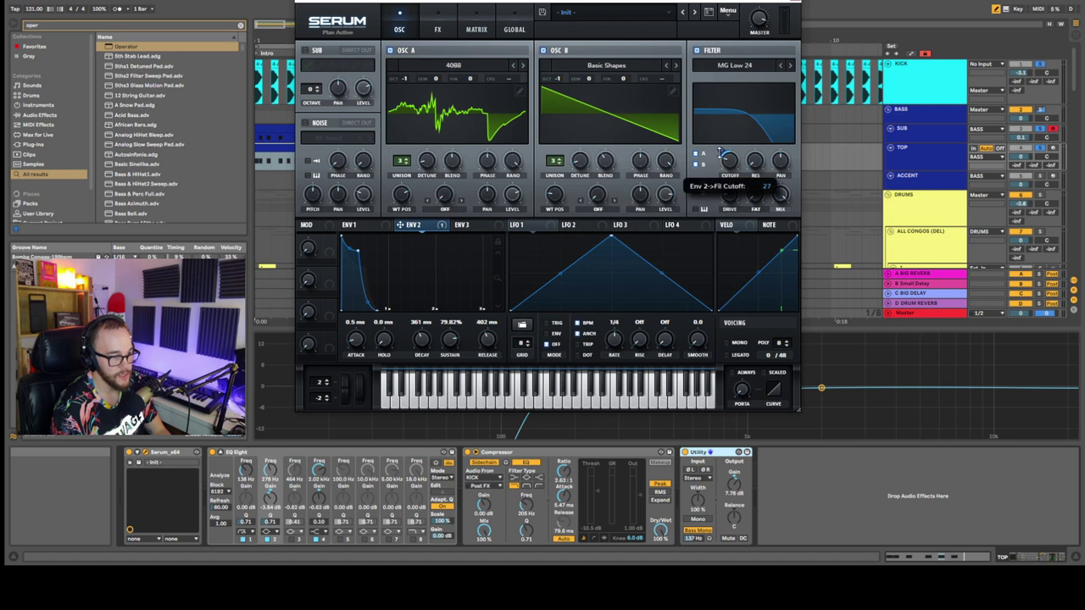
pyautogui.press('space')
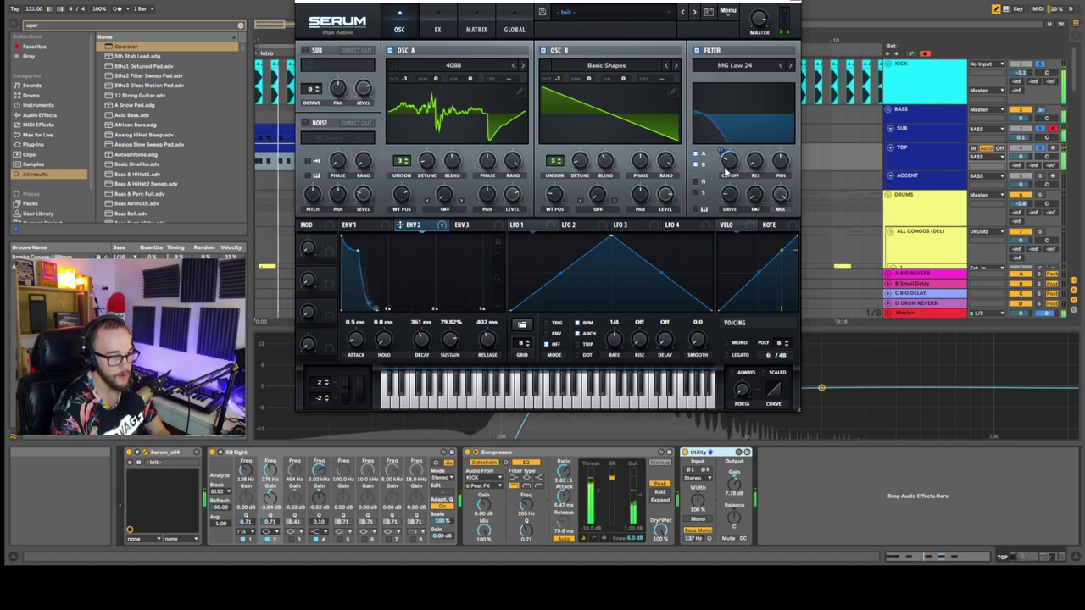
pyautogui.moveTo(757, 168); pyautogui.dragTo(753, 137)
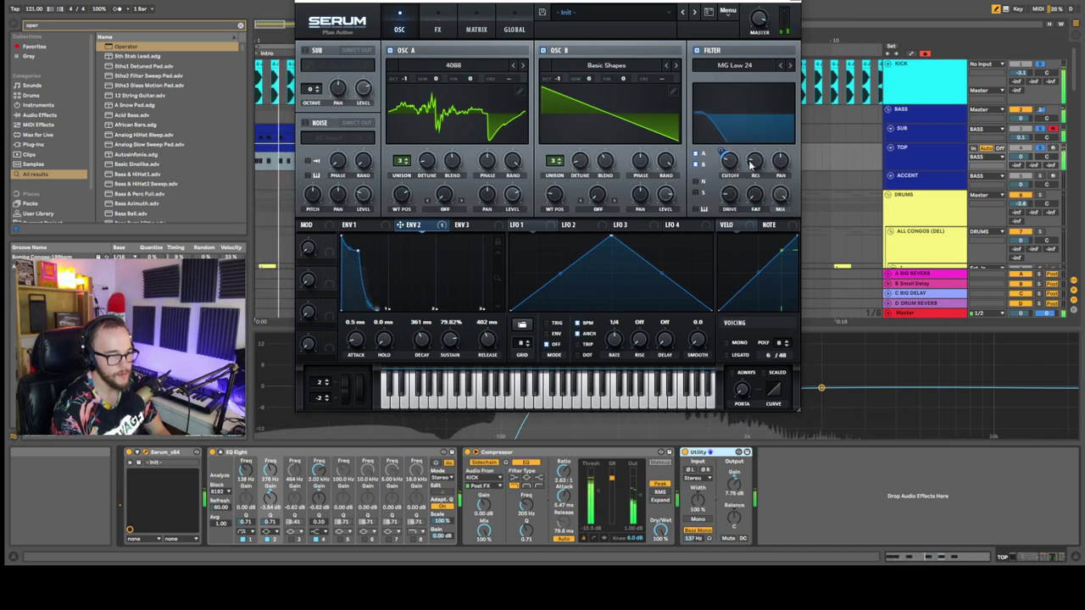
# Adjust the band levels of Serum's multiband compressor effect, return to the oscillator page and close Serum
pyautogui.click(437, 25)
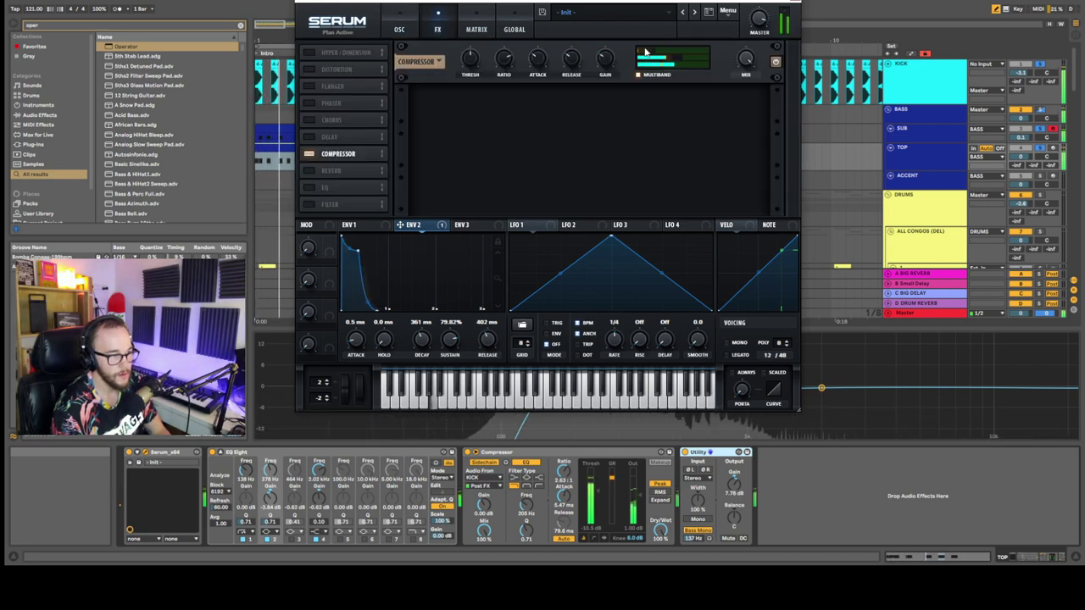
pyautogui.moveTo(686, 56); pyautogui.dragTo(650, 68)
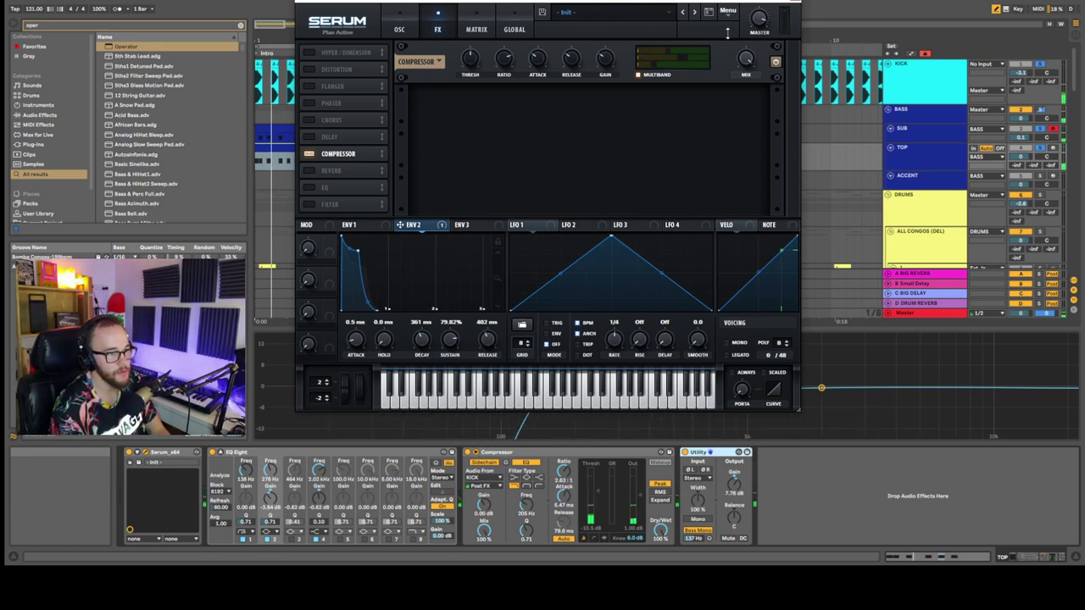
pyautogui.click(400, 24)
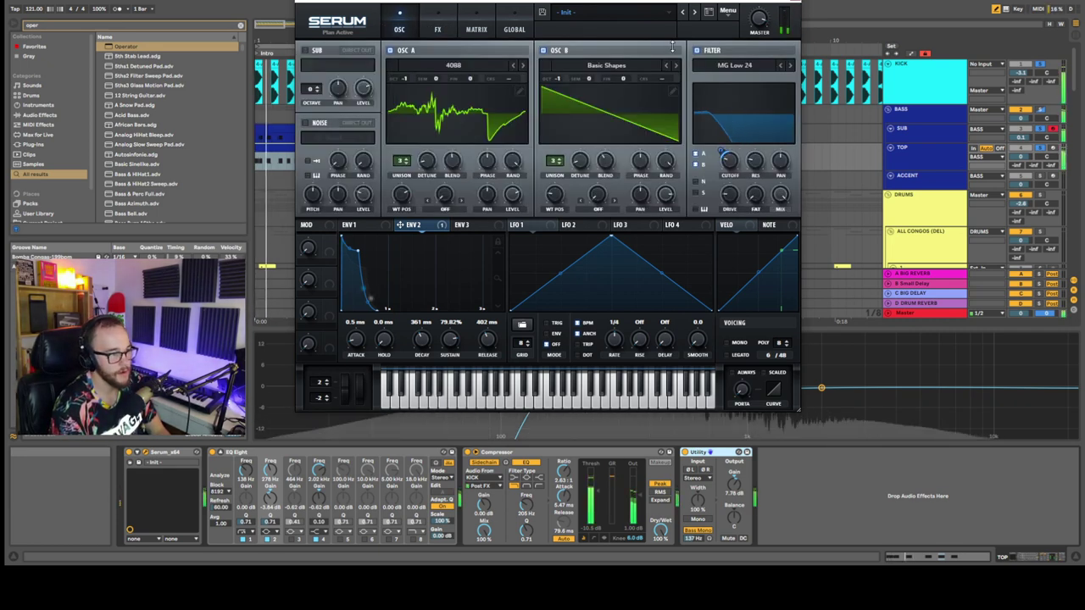
pyautogui.press('super+alt+p')
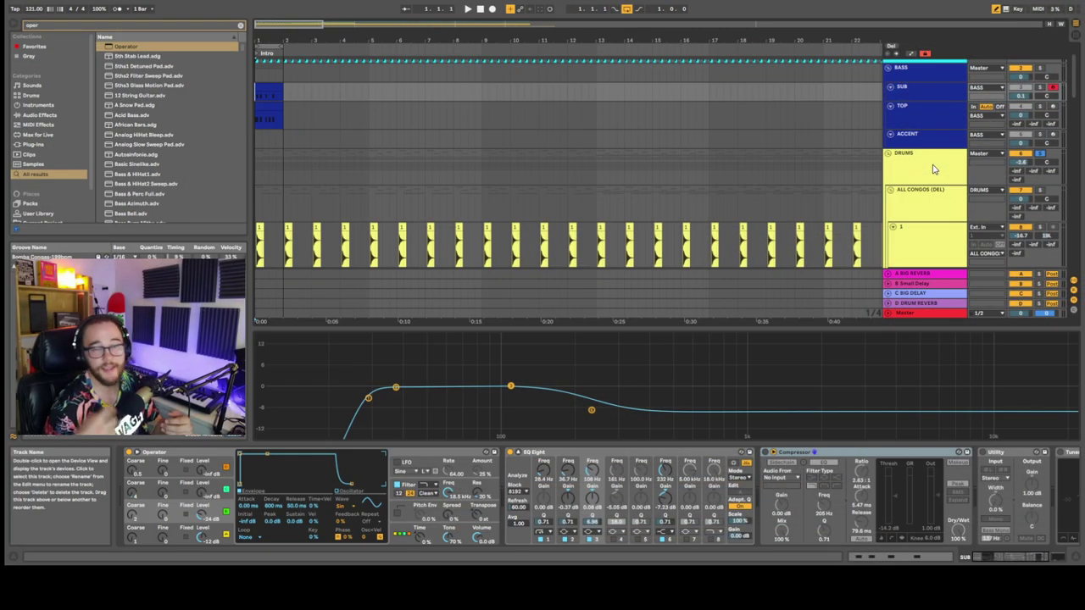
# Examine the individual conga tracks of the ALL CONGOS (DEL) group and their clips in the arrangement
pyautogui.scroll(-3, 793, 150)
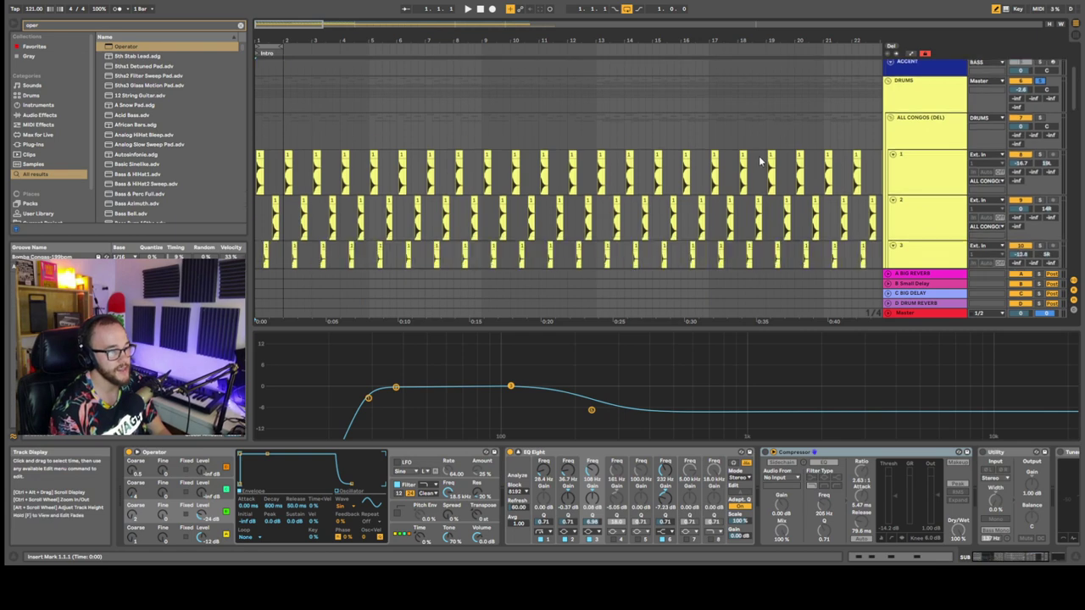
pyautogui.scroll(-3, 928, 150)
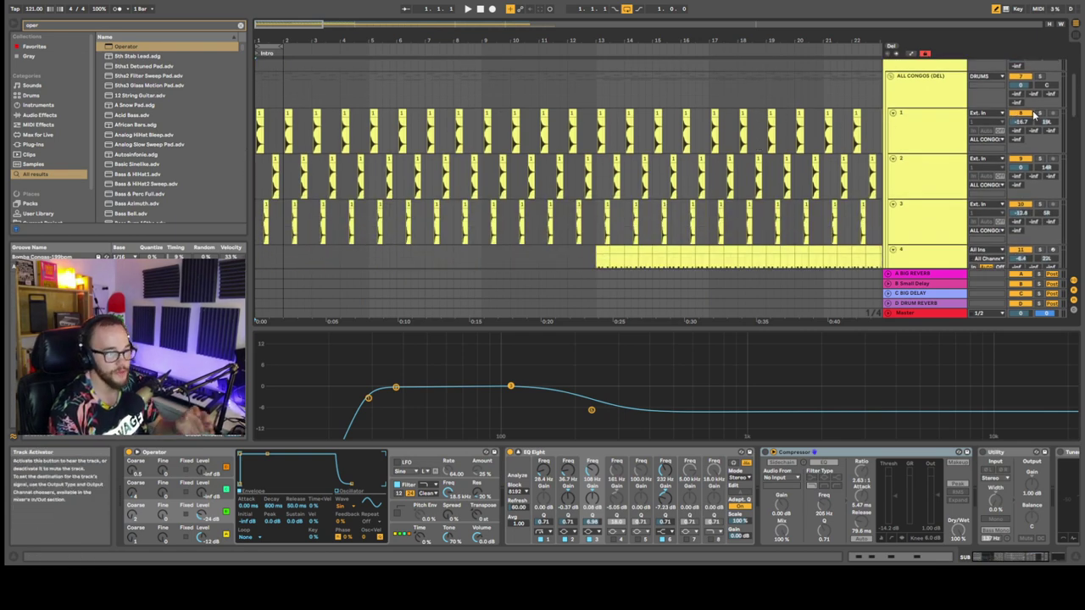
pyautogui.scroll(-1, 612, 125)
pyautogui.scroll(4, 483, 144)
pyautogui.hscroll(-1, 483, 144)
pyautogui.scroll(-3, 482, 141)
pyautogui.scroll(1, 901, 125)
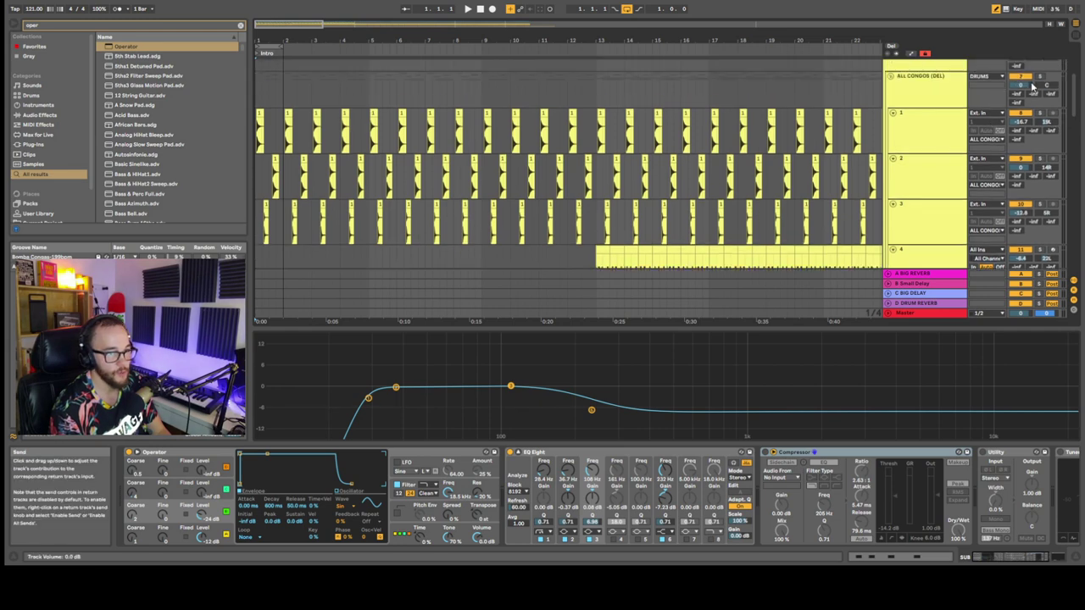
pyautogui.scroll(-1, 901, 126)
pyautogui.scroll(-3, 500, 128)
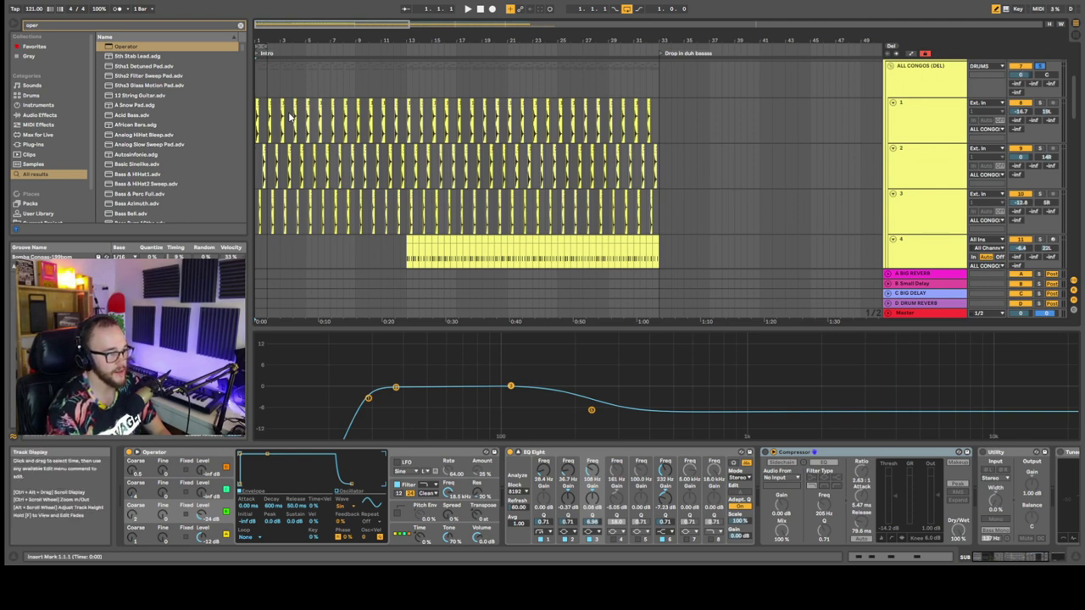
# Play the loop with the KICK and the conga group soloed, and deactivate conga track 5
pyautogui.press('space')
pyautogui.press('+')
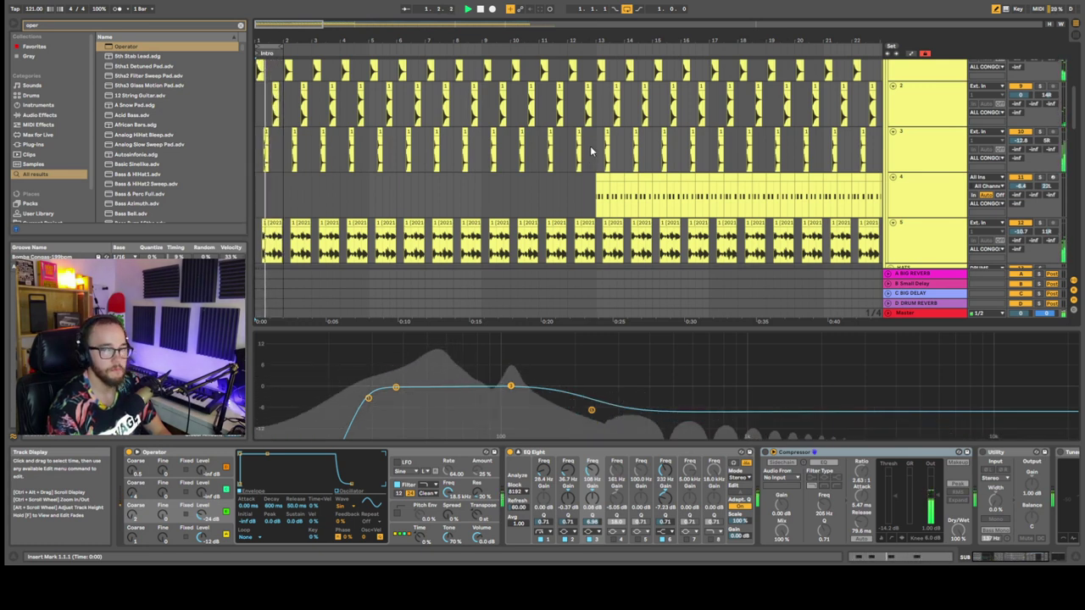
pyautogui.moveTo(1074, 111); pyautogui.dragTo(1074, 69)
pyautogui.click(1040, 65)
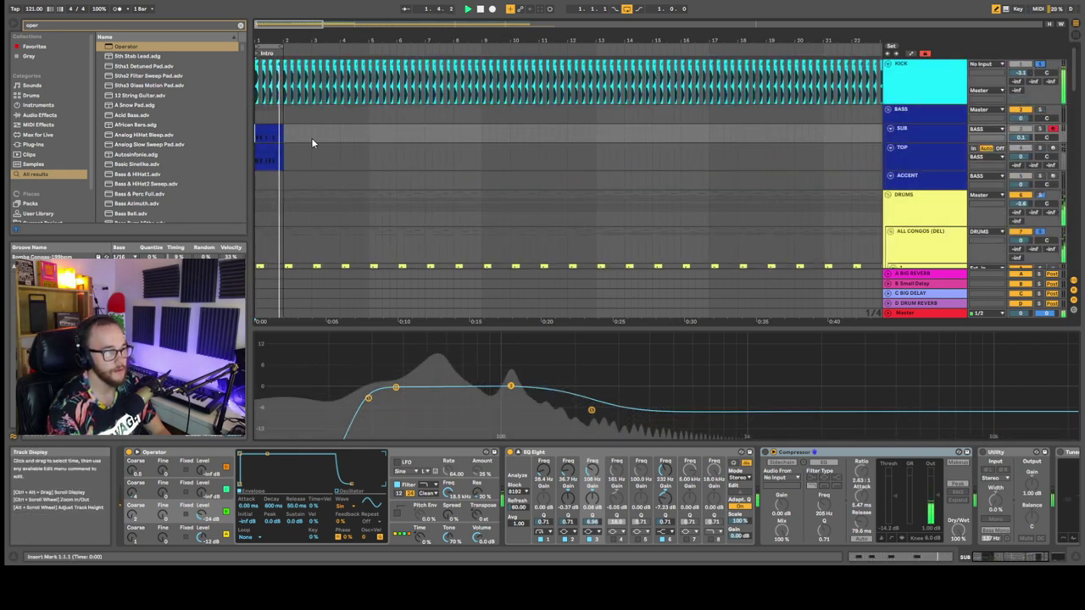
pyautogui.scroll(-5, 311, 138)
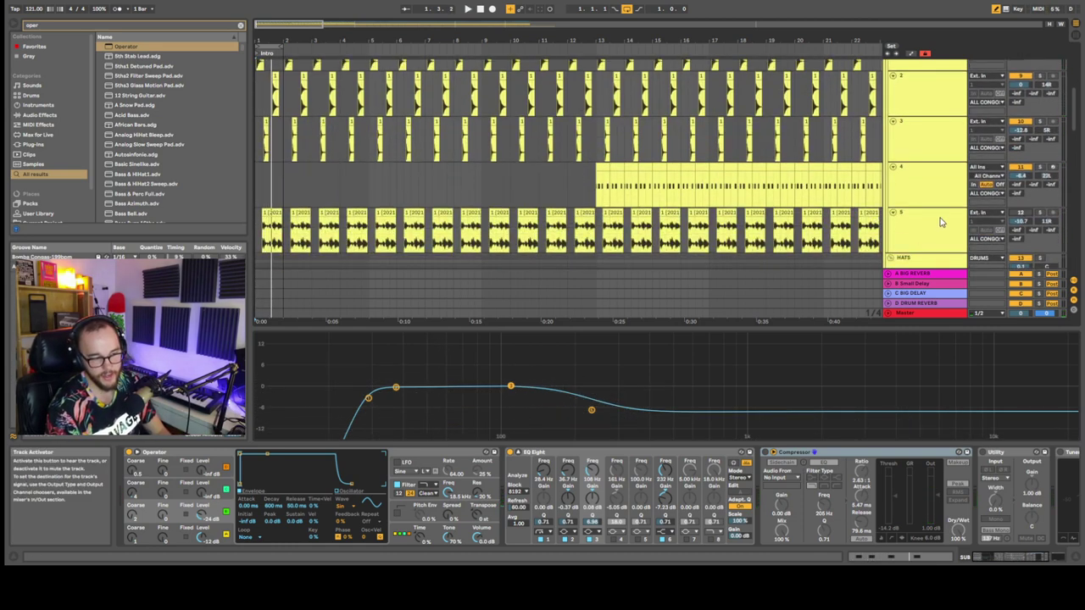
# Play the conga loop without conga track 5, reactivate that track and play the loop again to compare
pyautogui.scroll(2, 333, 134)
pyautogui.press('space')
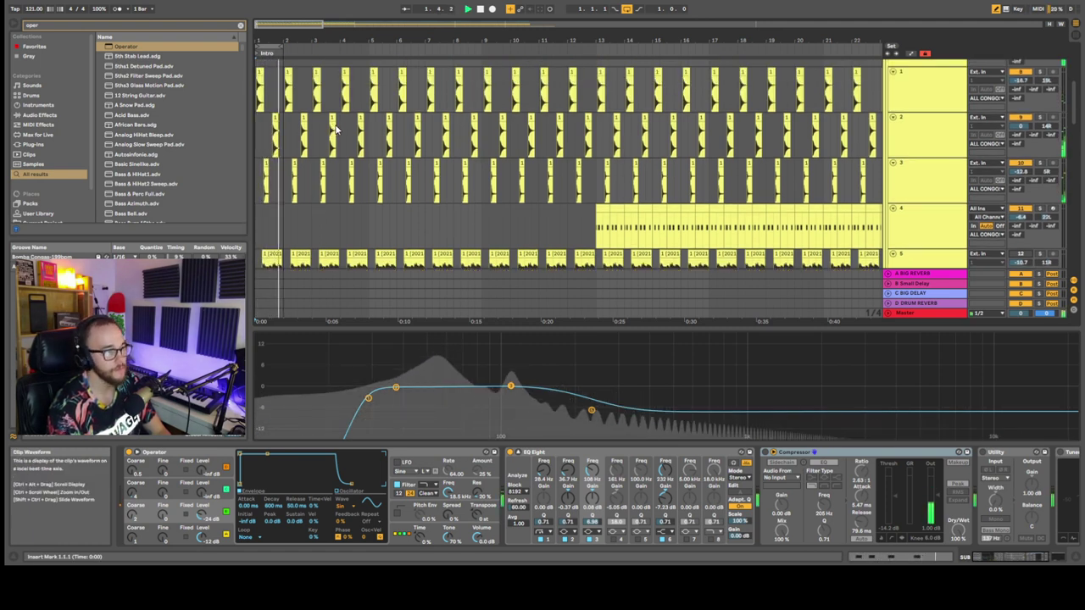
pyautogui.press('space')
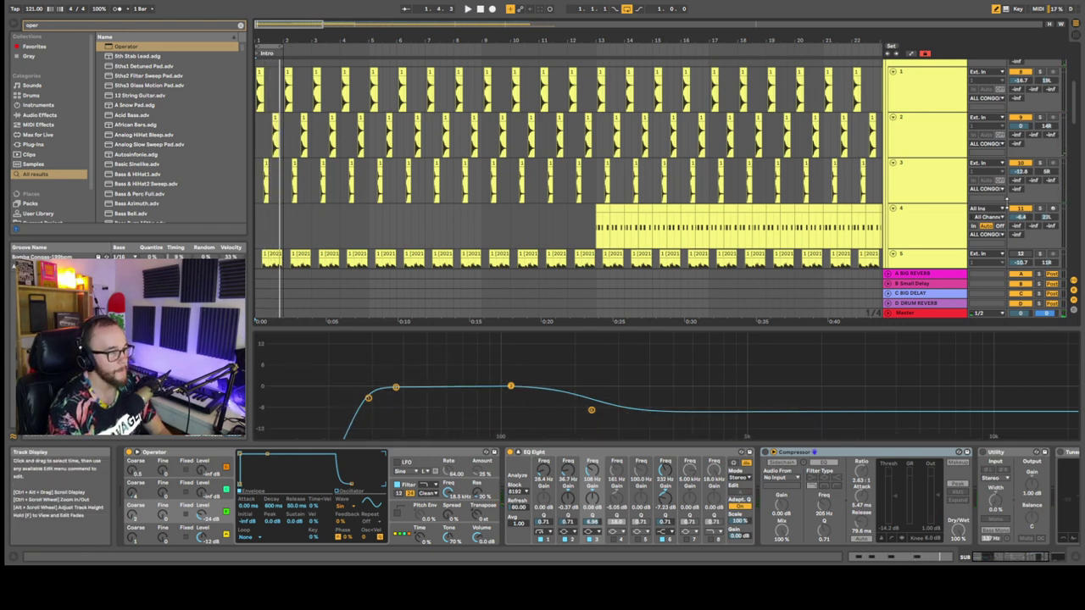
pyautogui.scroll(-1, 1002, 185)
pyautogui.click(1022, 212)
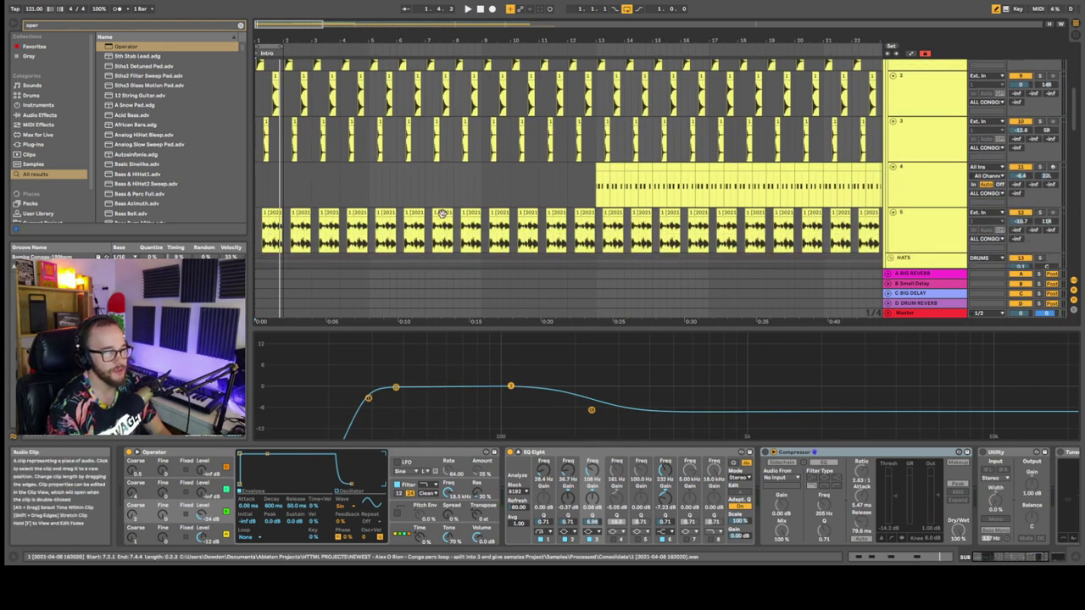
pyautogui.press('space')
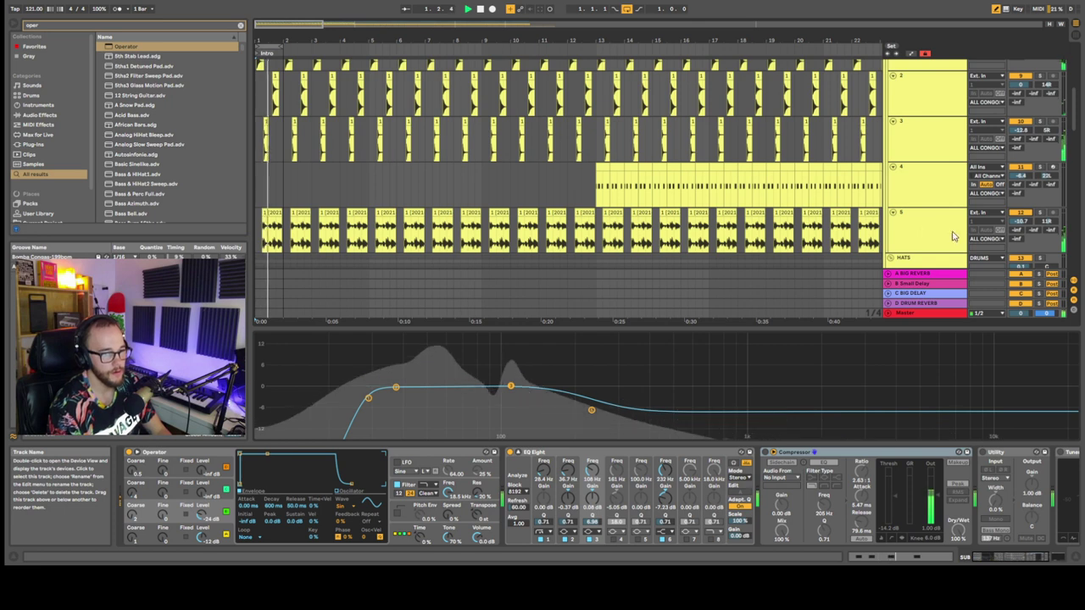
# Raise conga track 5's DRUM REVERB send and add a Reverb to it with a 649 ms decay time and 44% dry/wet
pyautogui.moveTo(1016, 232); pyautogui.dragTo(1016, 222)
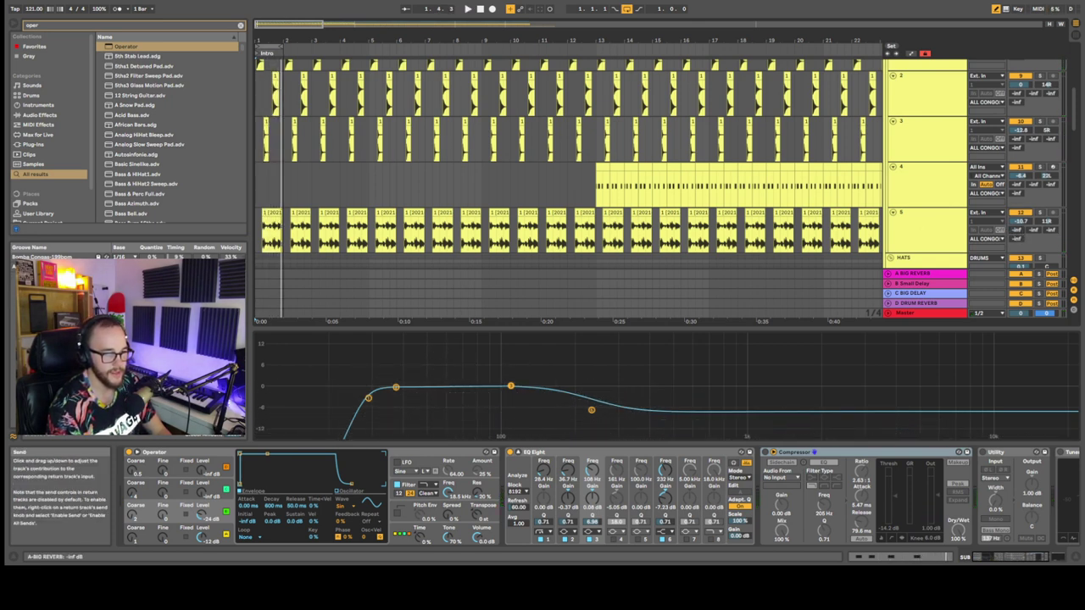
pyautogui.hotkey('ctrl', 'f')
pyautogui.write('rev')
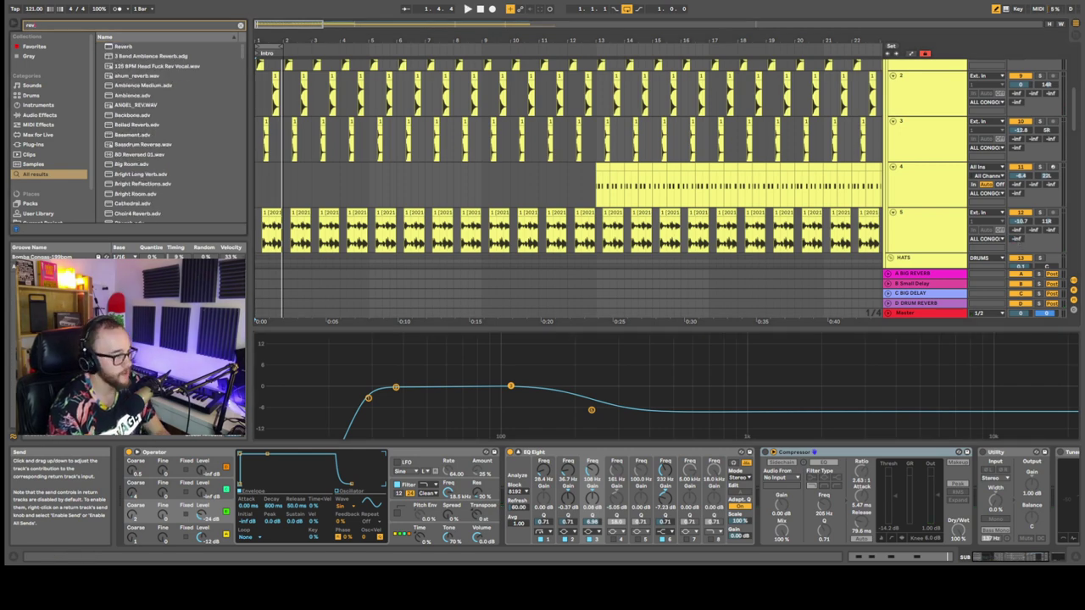
pyautogui.moveTo(106, 48); pyautogui.dragTo(944, 161)
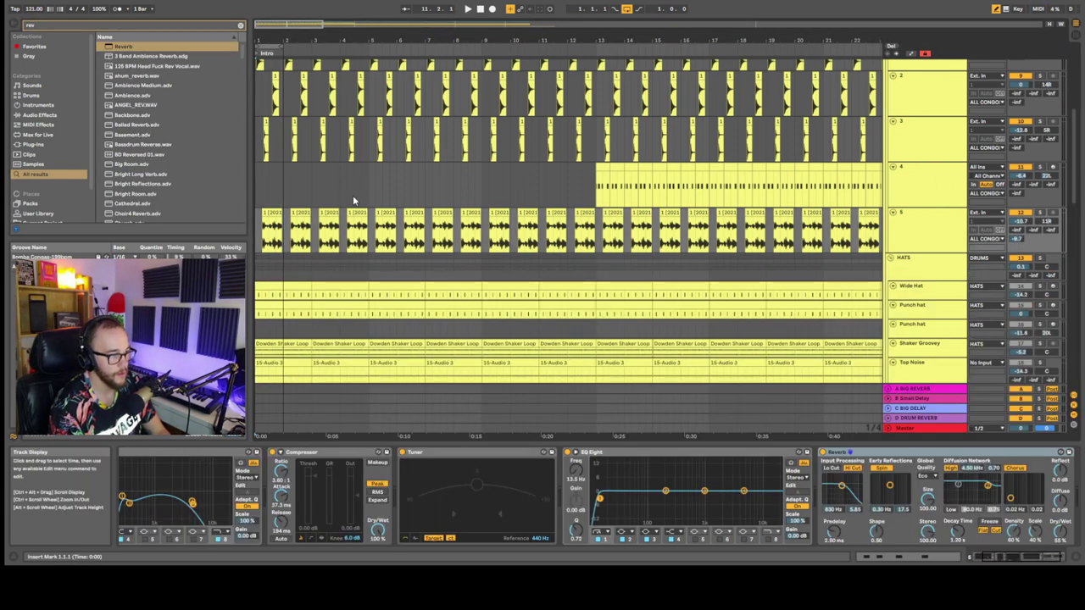
pyautogui.press('space')
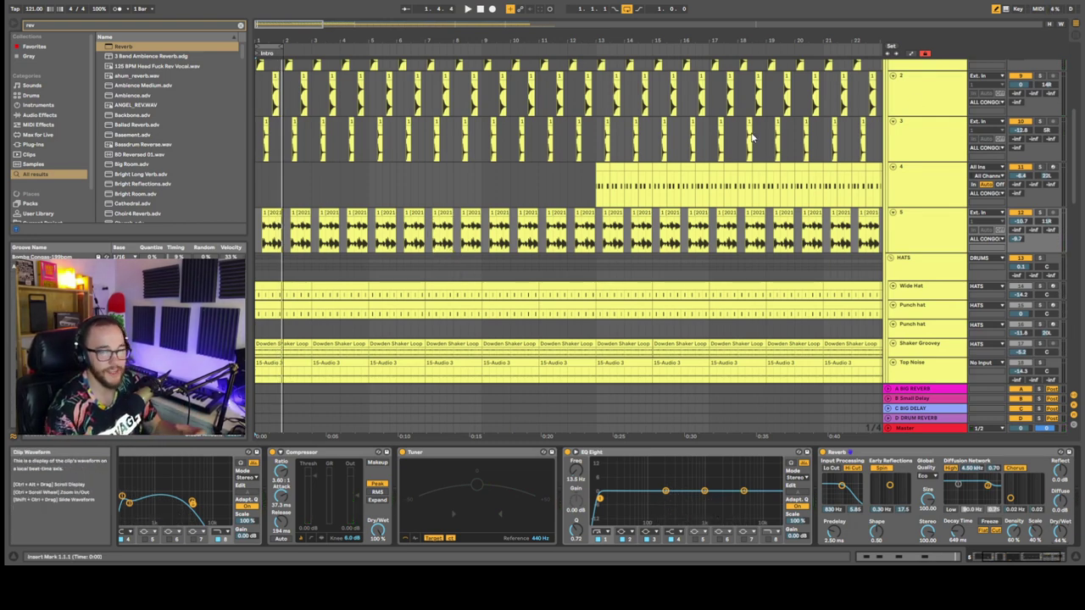
# Add a Tuner after the Compressor on conga track 1
pyautogui.scroll(3, 748, 133)
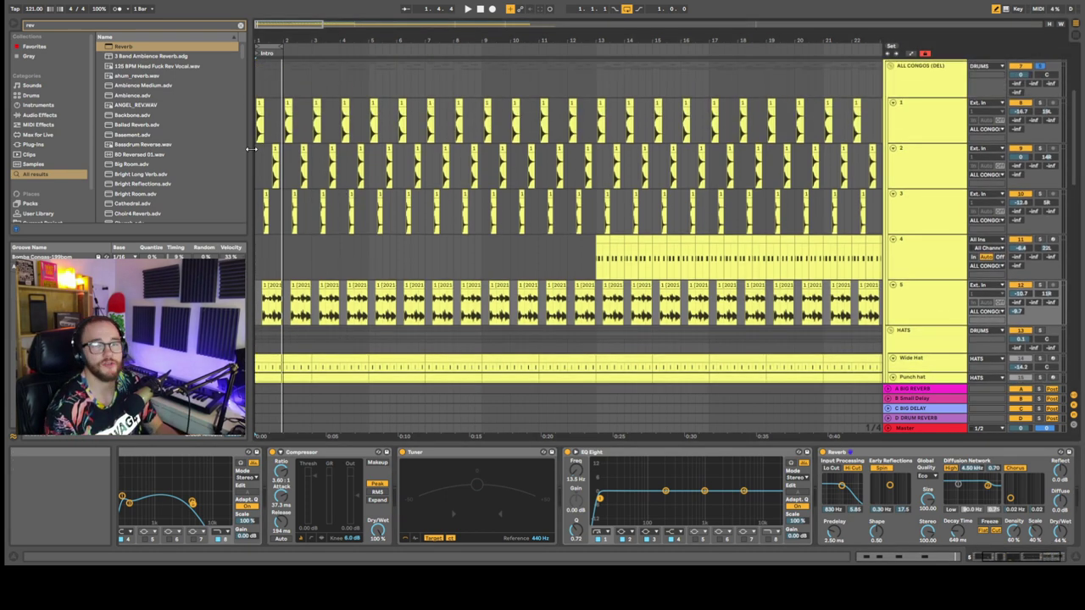
pyautogui.scroll(3, 448, 148)
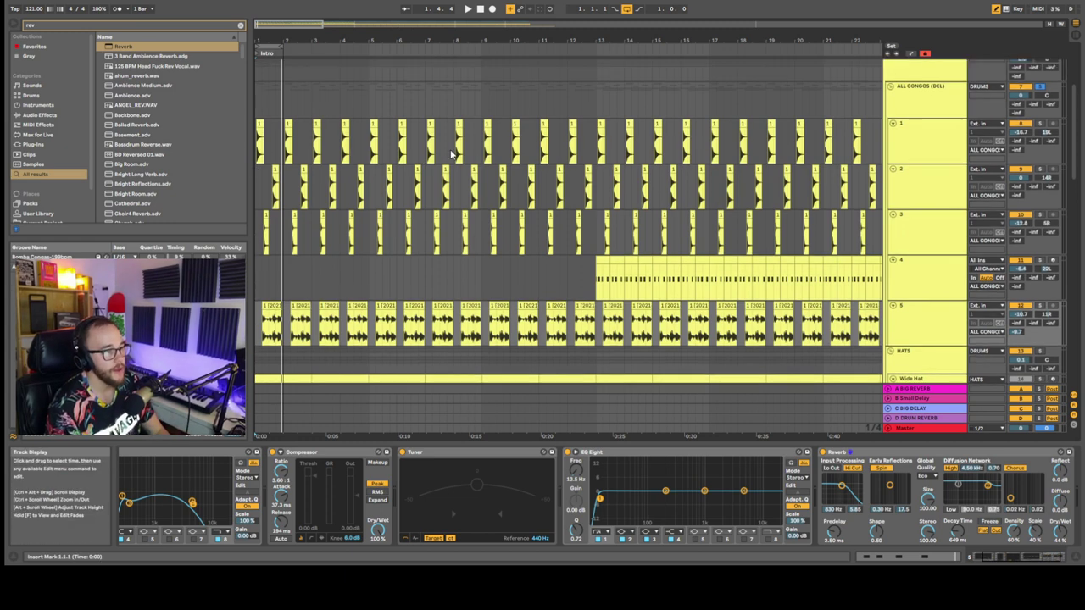
pyautogui.scroll(4, 450, 156)
pyautogui.hscroll(-8, 450, 152)
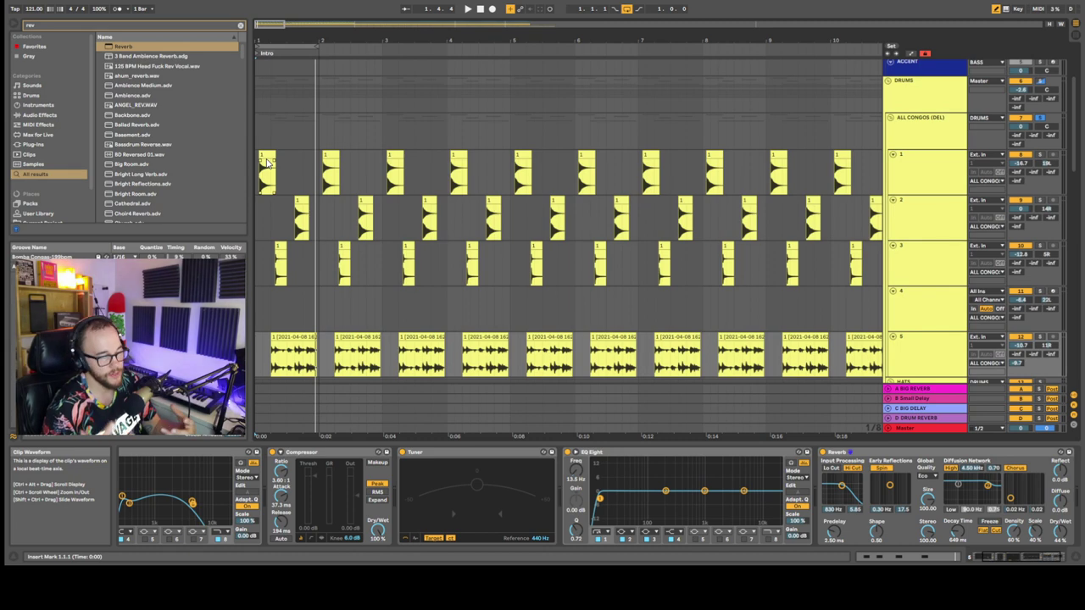
pyautogui.click(270, 165)
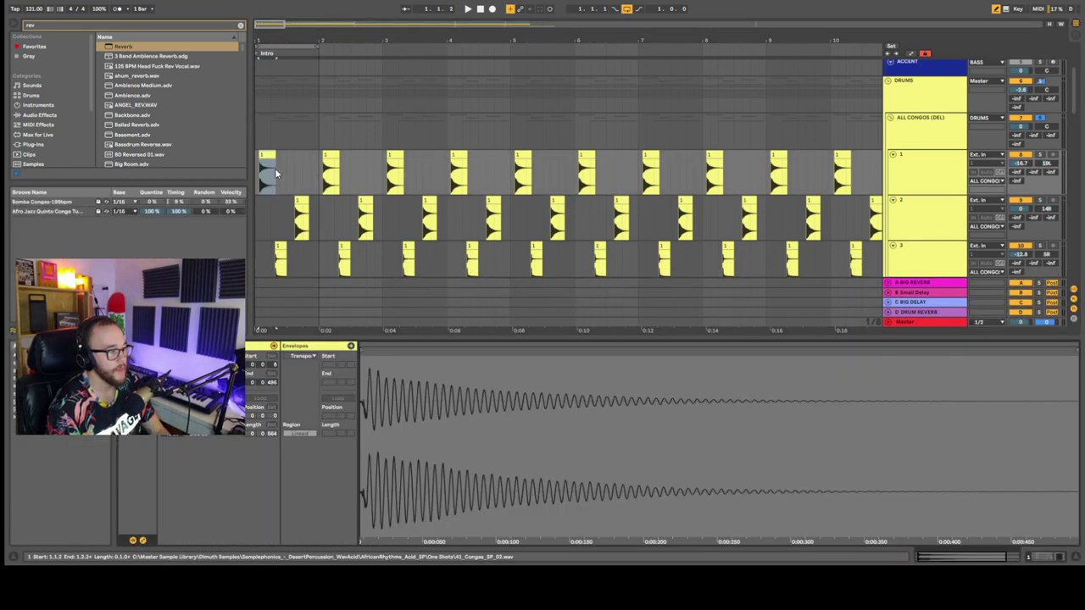
pyautogui.hotkey('shift', 'Tab')
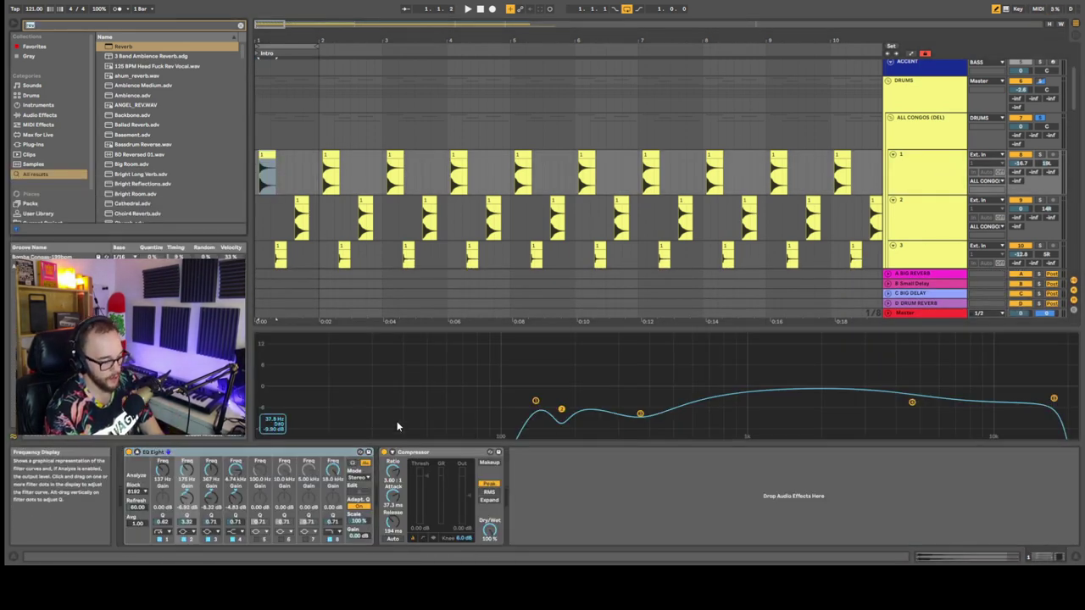
pyautogui.hotkey('ctrl', 'f')
pyautogui.write('tuner')
pyautogui.press('Down')
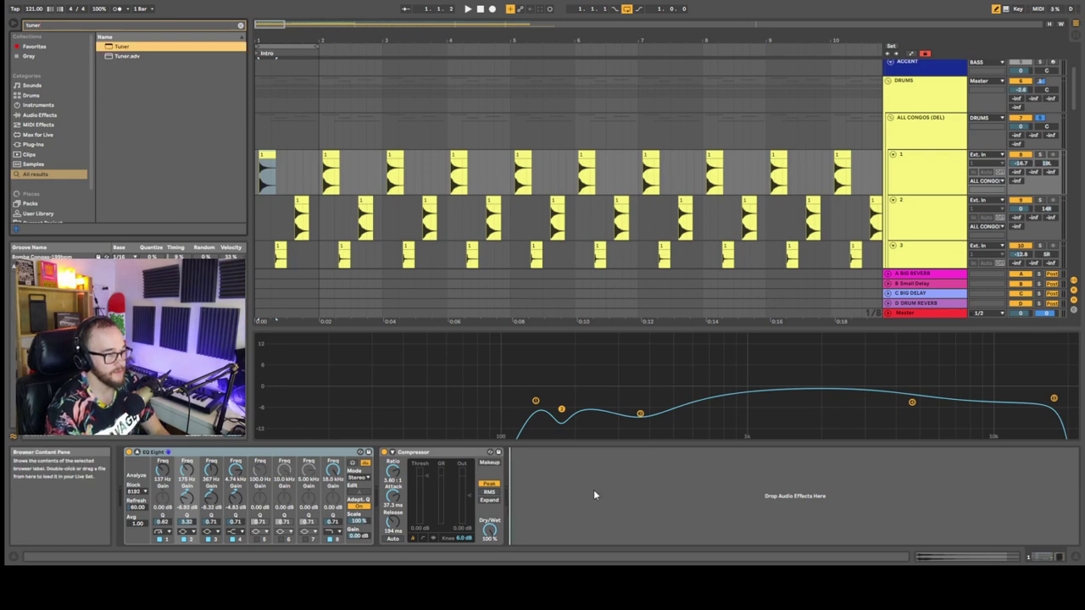
pyautogui.press('Return')
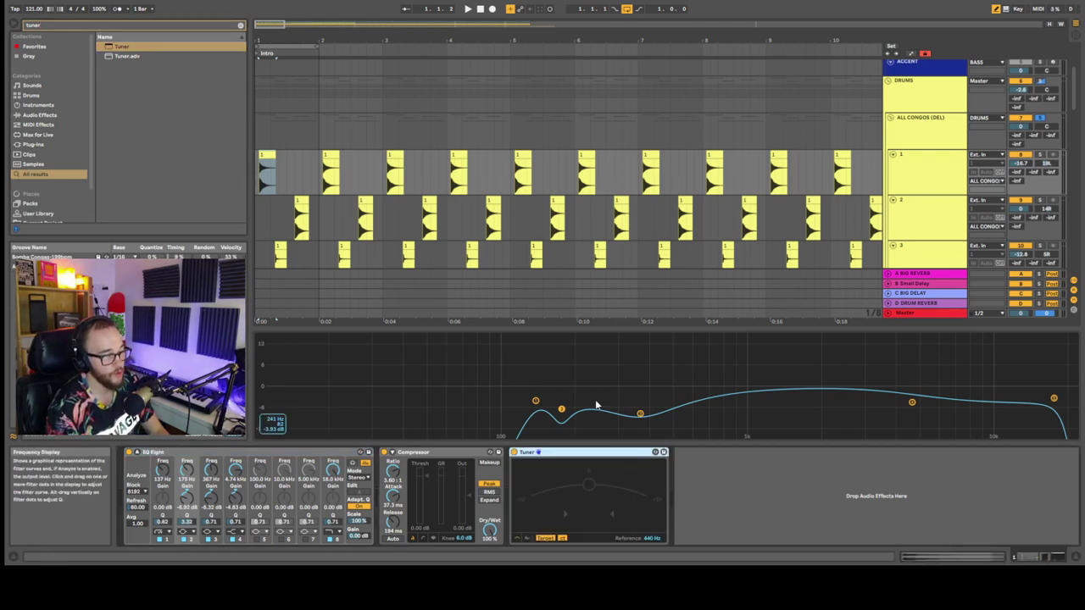
pyautogui.click(283, 139)
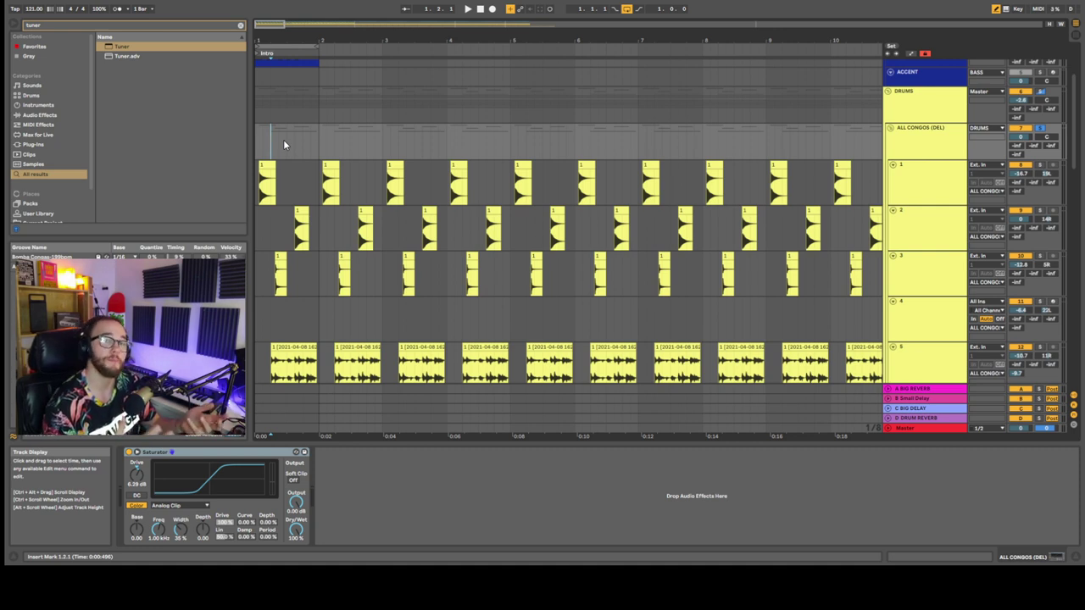
pyautogui.scroll(-2, 284, 144)
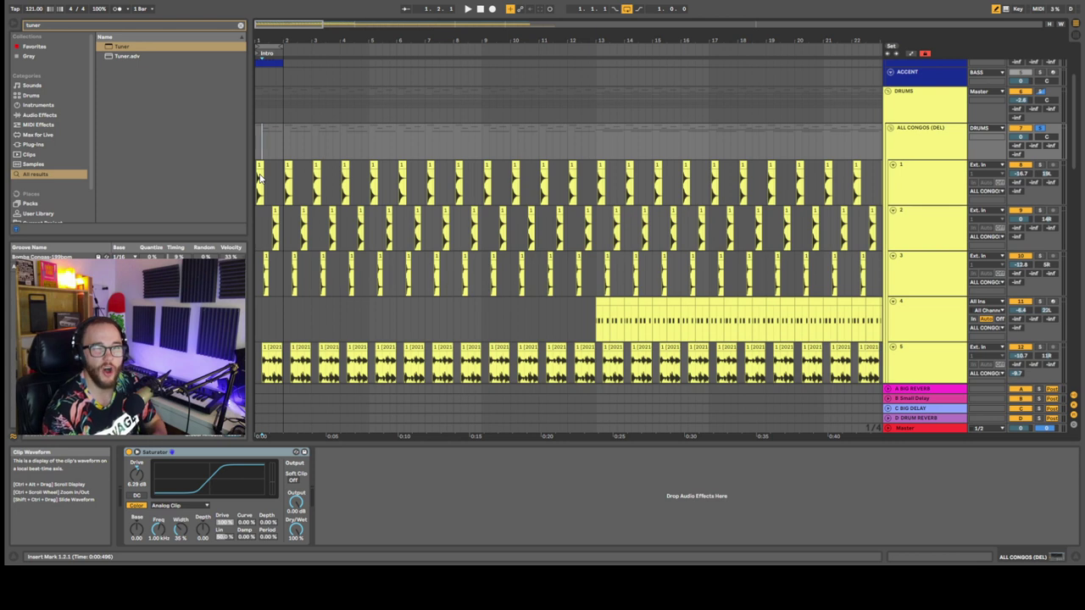
pyautogui.scroll(2, 267, 181)
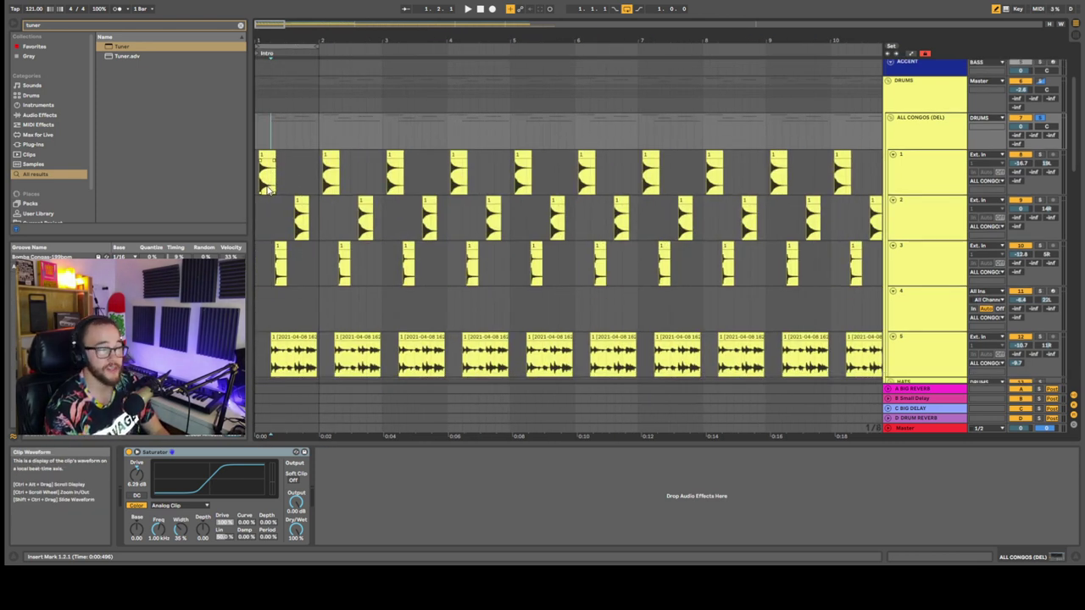
pyautogui.scroll(-2, 267, 188)
pyautogui.scroll(-2, 273, 190)
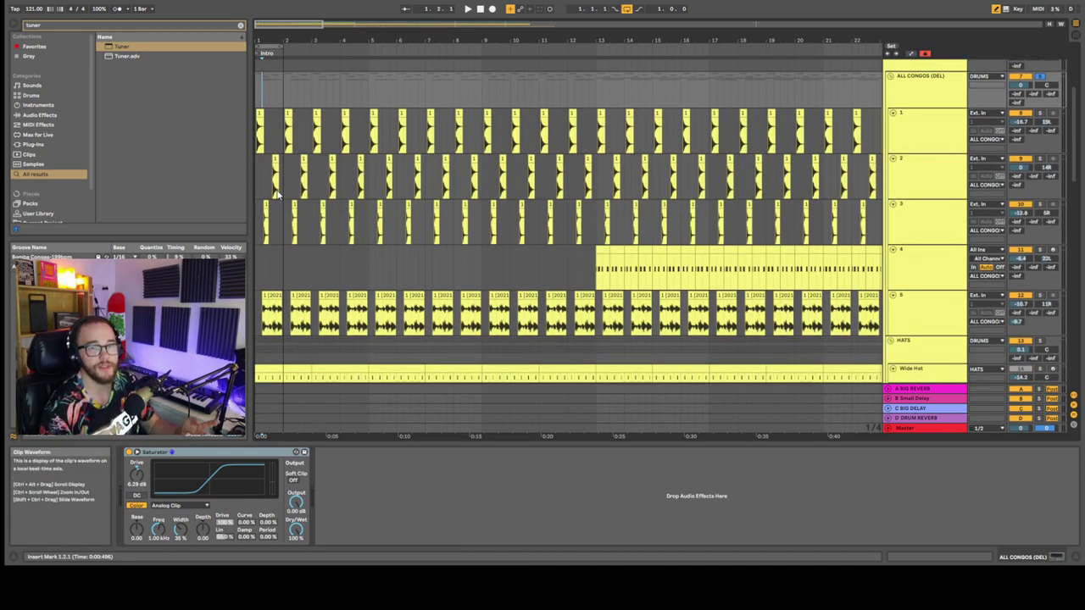
pyautogui.scroll(-2, 277, 195)
# Deactivate the conga tracks, solo the Wide Hat track in the HATS group, and check the first Punch hat track's devices
pyautogui.click(409, 274)
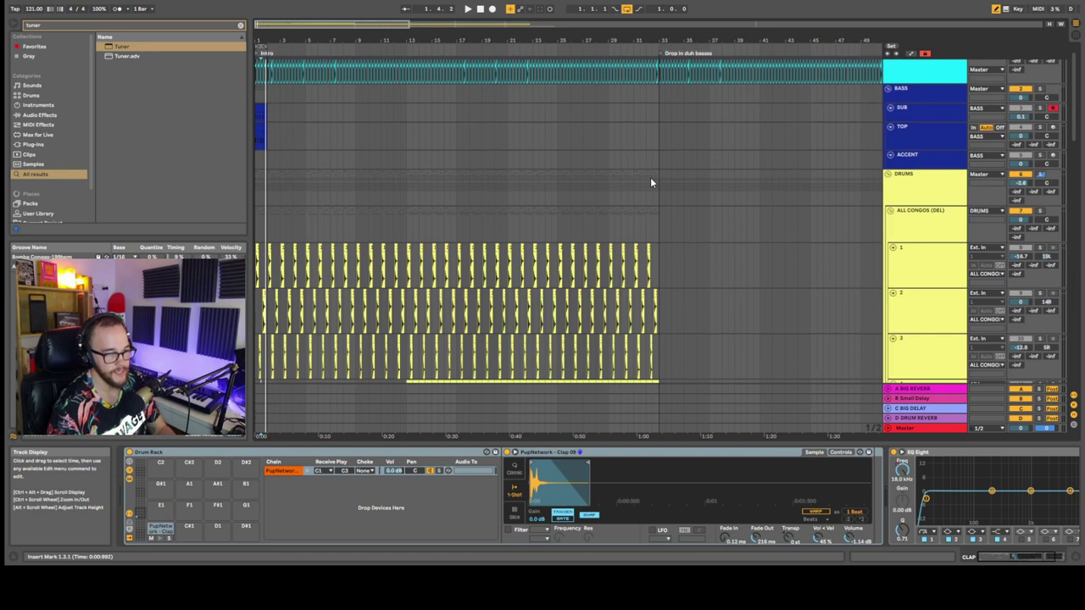
pyautogui.scroll(-6, 646, 179)
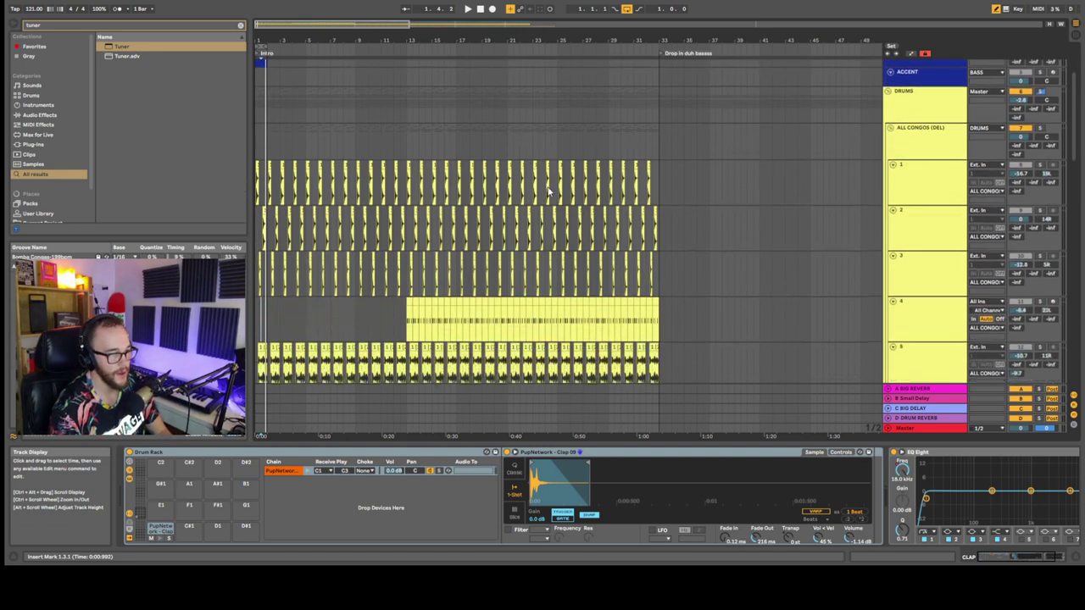
pyautogui.scroll(-2, 809, 210)
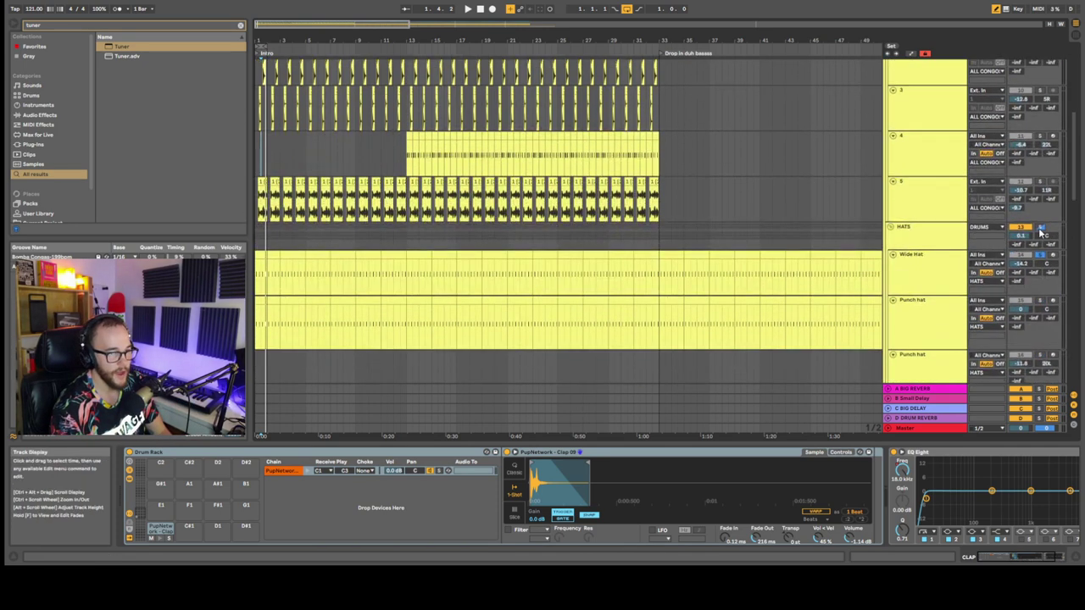
pyautogui.click(949, 270)
pyautogui.scroll(-1, 945, 289)
pyautogui.click(945, 288)
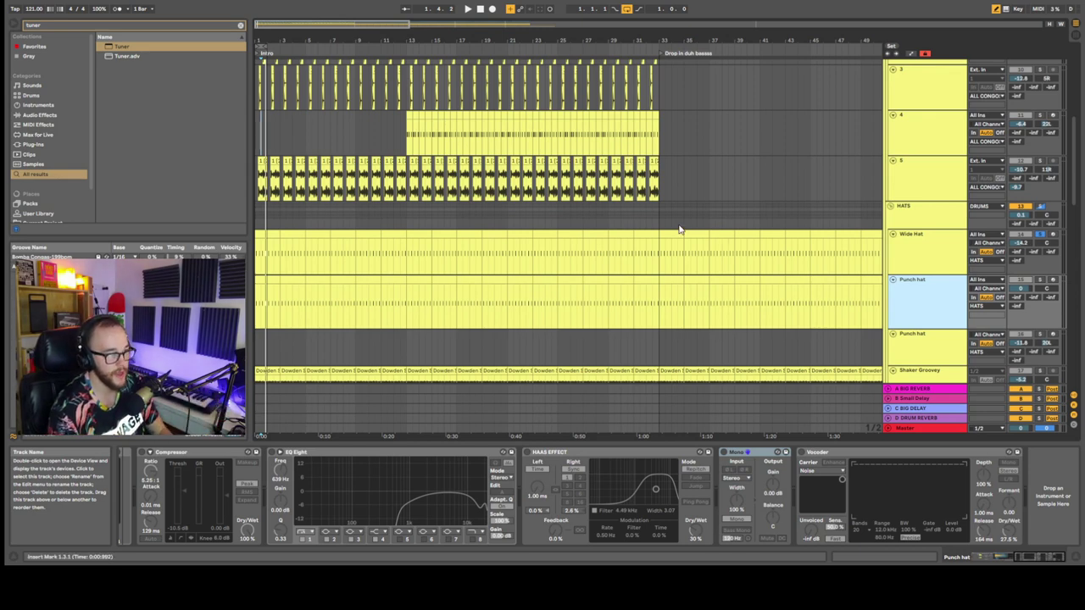
pyautogui.scroll(1, 498, 82)
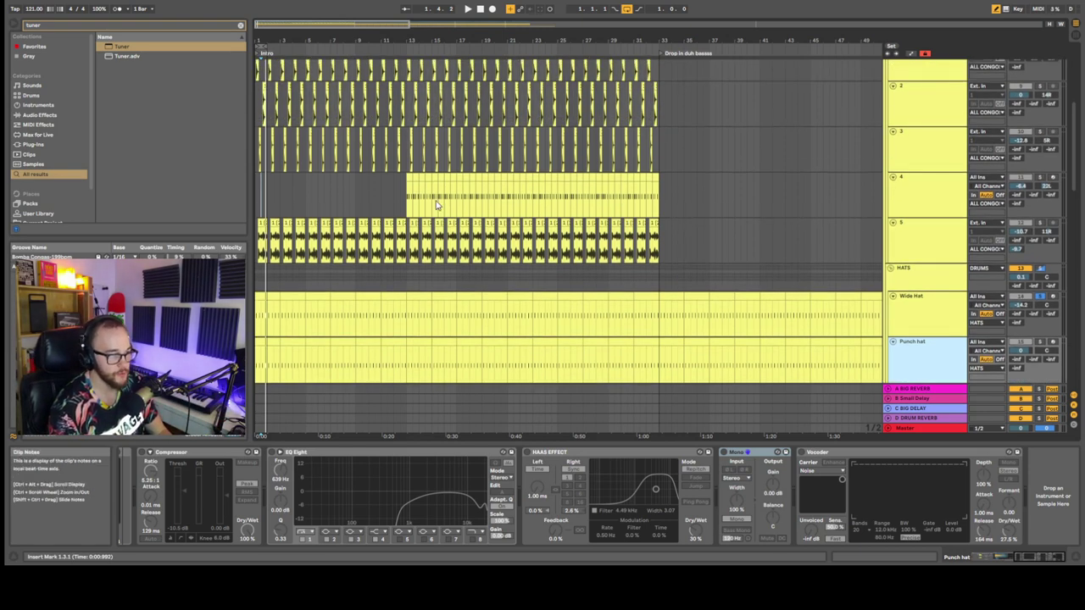
pyautogui.scroll(-2, 368, 202)
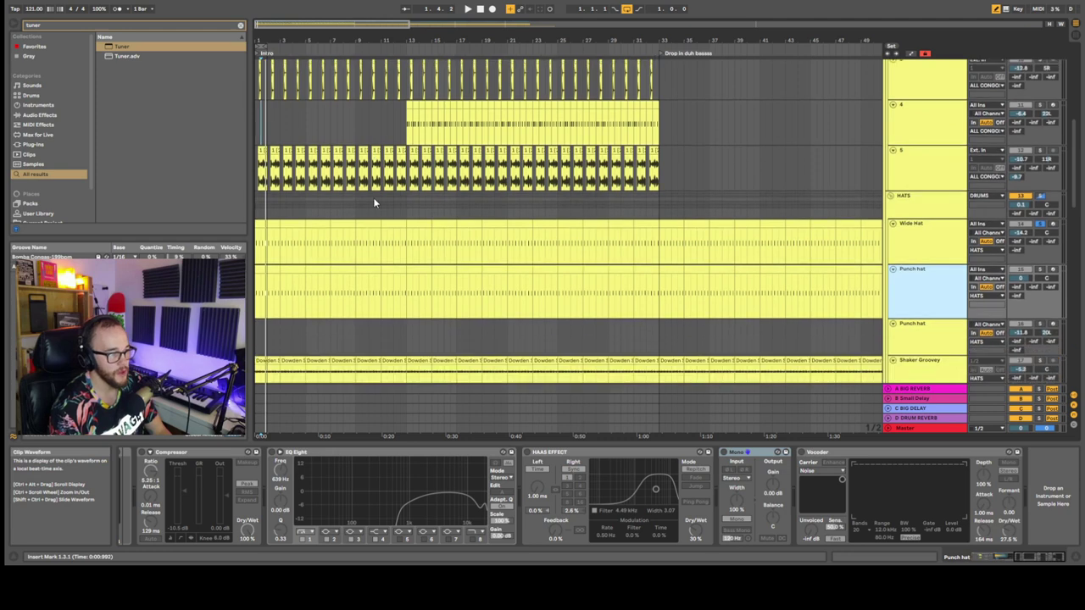
pyautogui.scroll(-1, 813, 268)
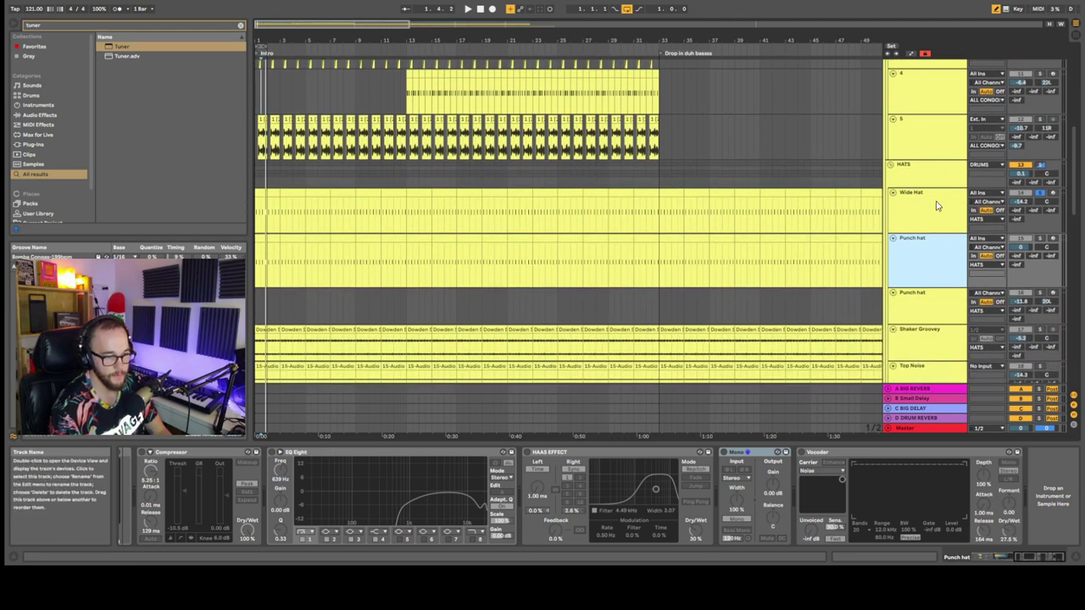
# Play the Wide Hat track with its Reverb switched off and on to compare, leaving the Reverb on
pyautogui.click(931, 210)
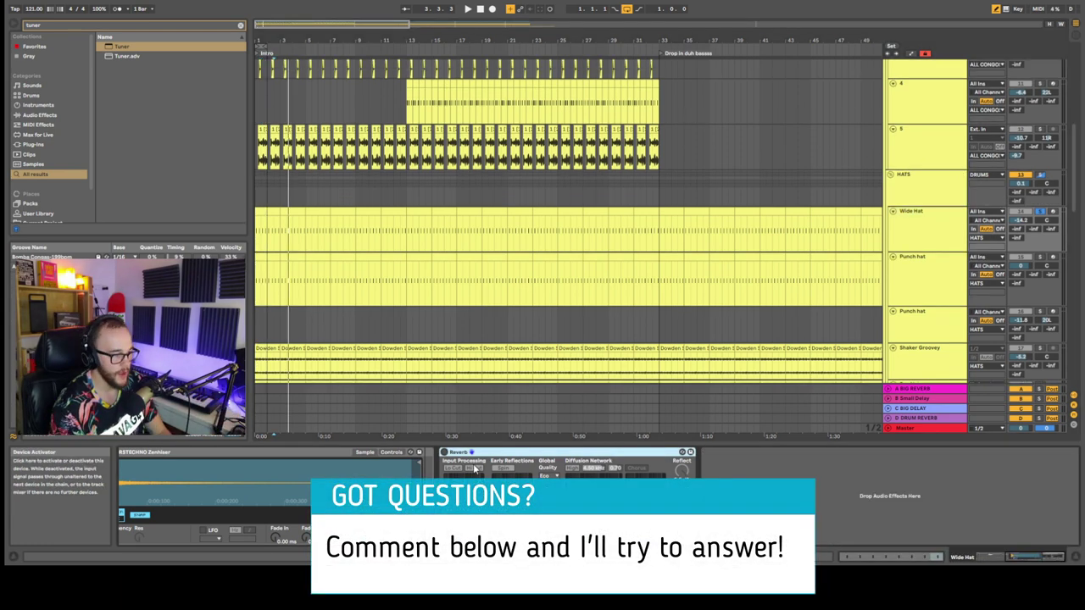
pyautogui.hscroll(-5, 476, 465)
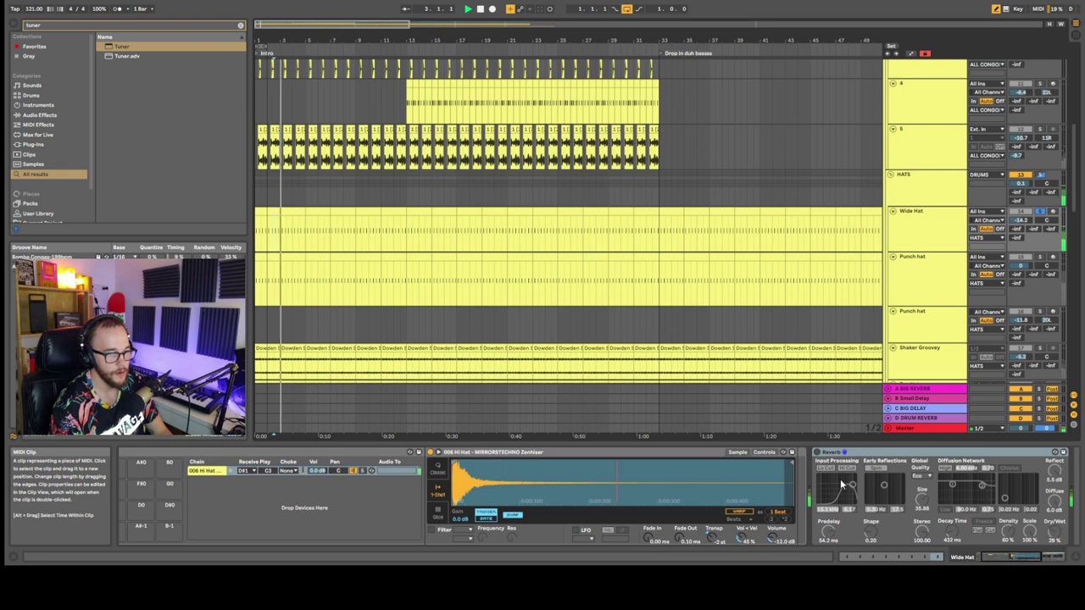
pyautogui.click(817, 453)
pyautogui.hscroll(5, 819, 462)
pyautogui.press('space')
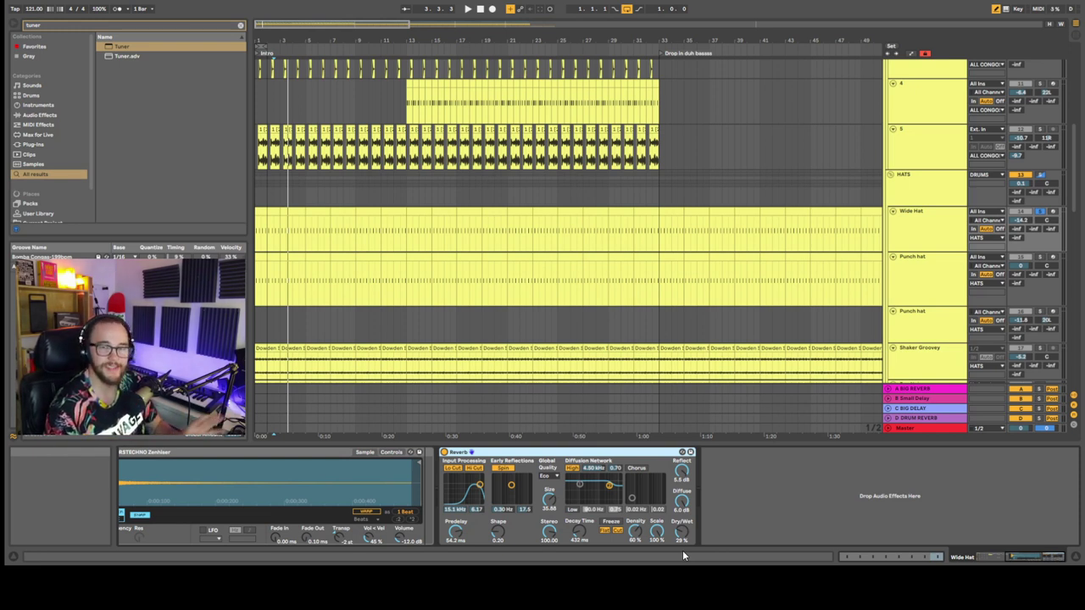
# Add a Compressor after the Reverb on the Wide Hat track and set its ratio to 5.04:1
pyautogui.hotkey('ctrl', 'f')
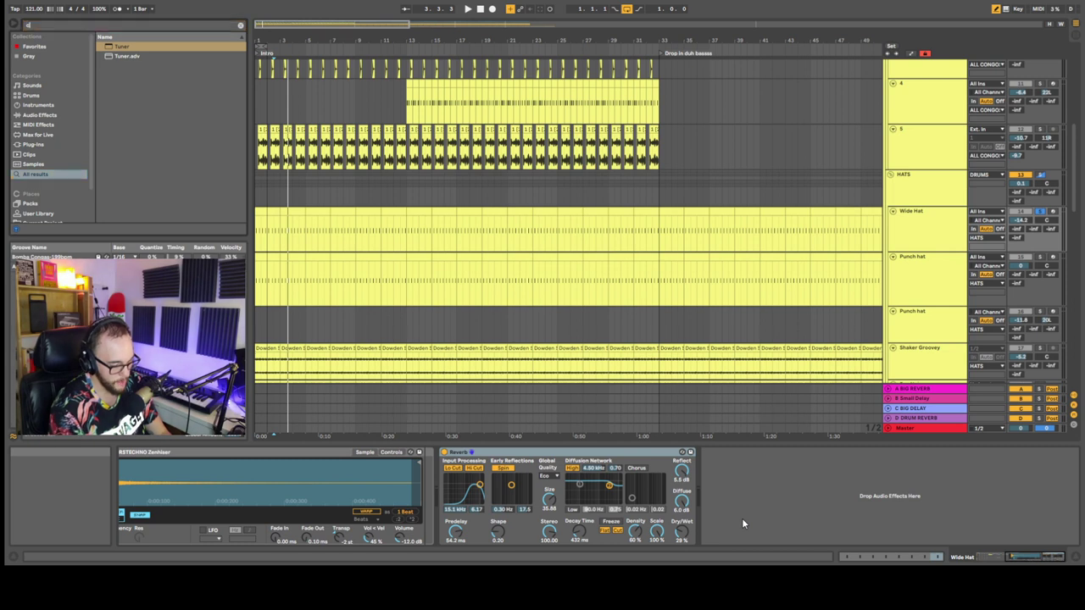
pyautogui.write('comp')
pyautogui.moveTo(131, 47); pyautogui.dragTo(763, 496)
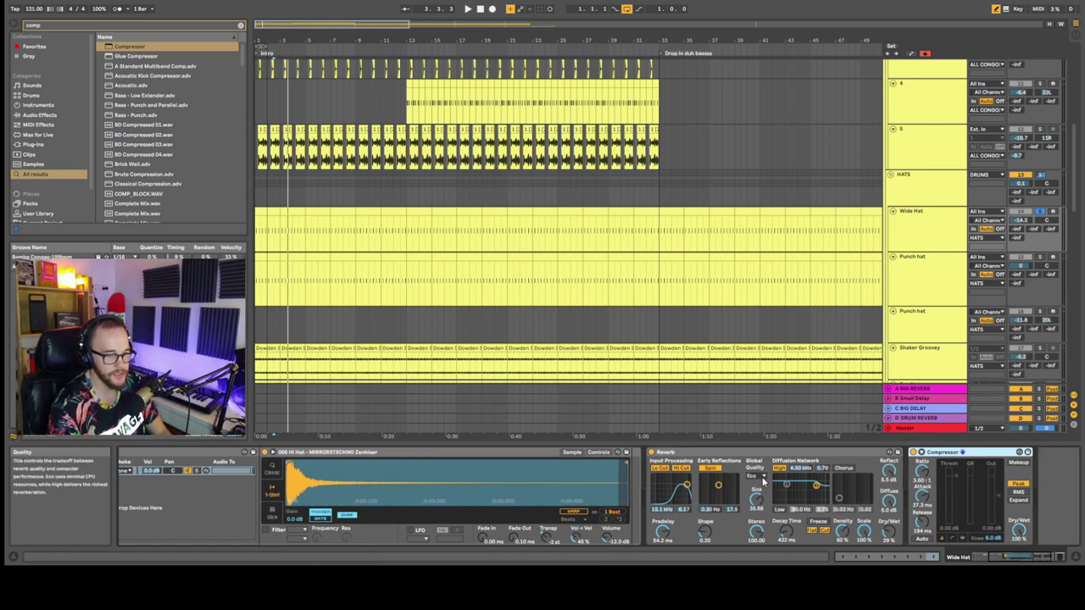
pyautogui.hscroll(5, 746, 475)
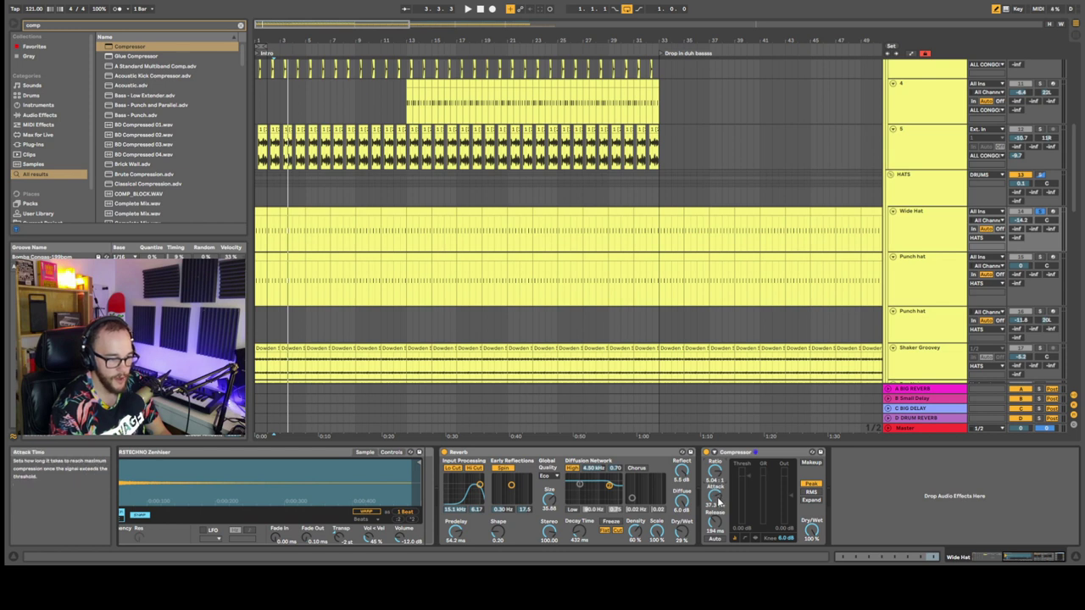
# Set the Wide Hat Compressor's attack to 0.01 ms and its threshold to -15.3 dB while listening to the track
pyautogui.press('space')
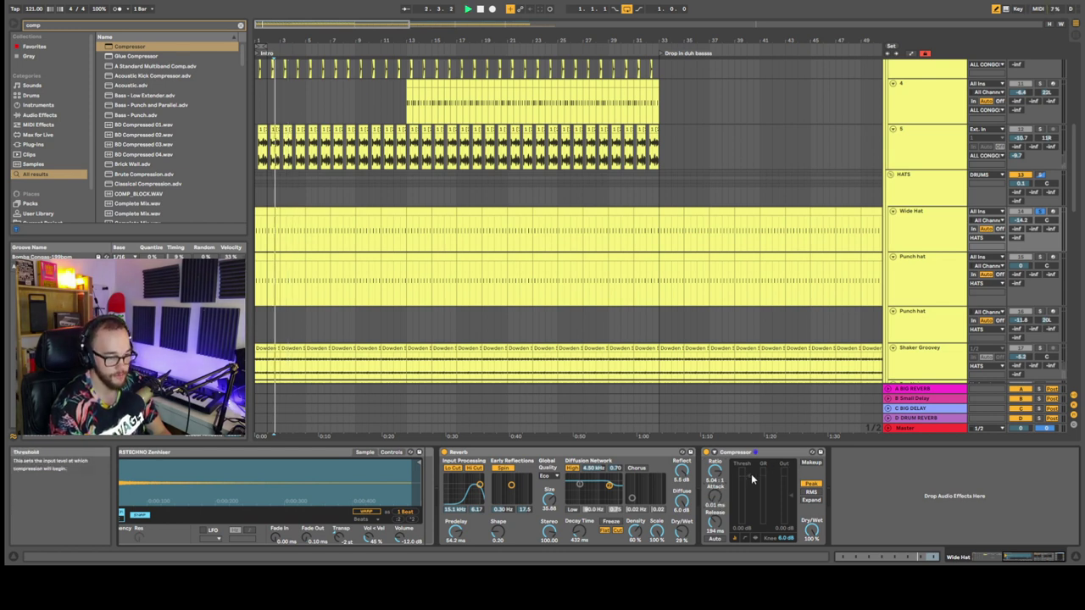
pyautogui.click(713, 453)
pyautogui.click(714, 452)
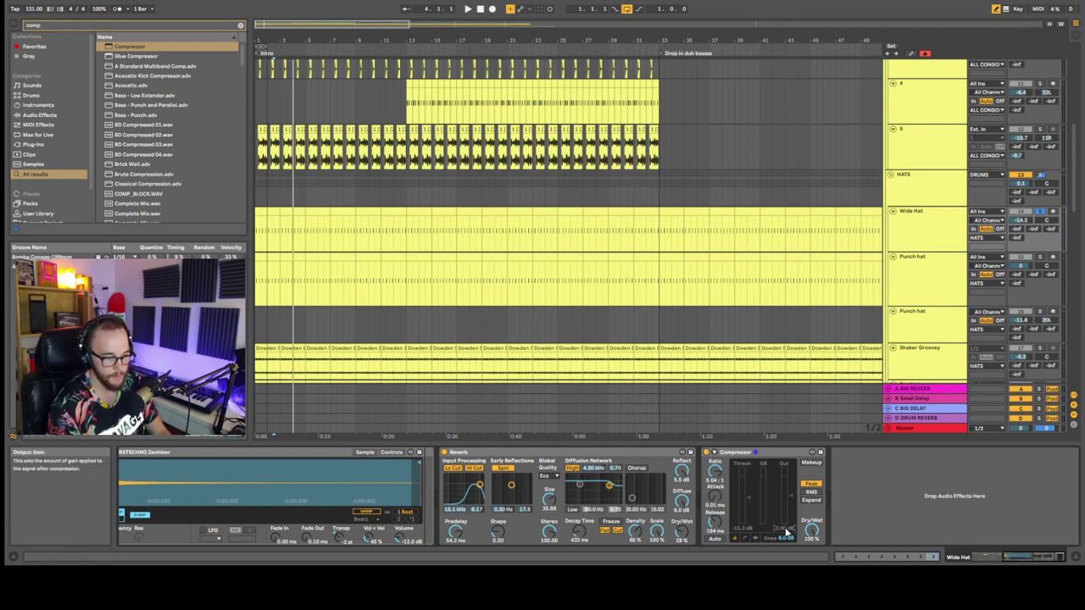
# Raise the Wide Hat Compressor's output gain to 5.00 dB and compare the sound with the Compressor off and on
pyautogui.press('space')
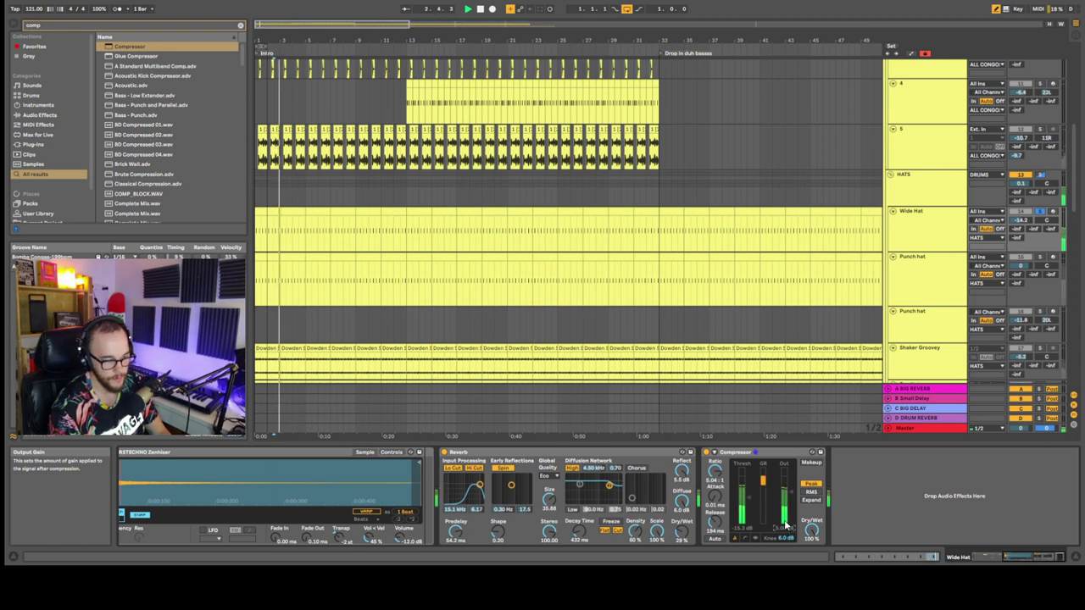
pyautogui.click(712, 454)
pyautogui.click(708, 455)
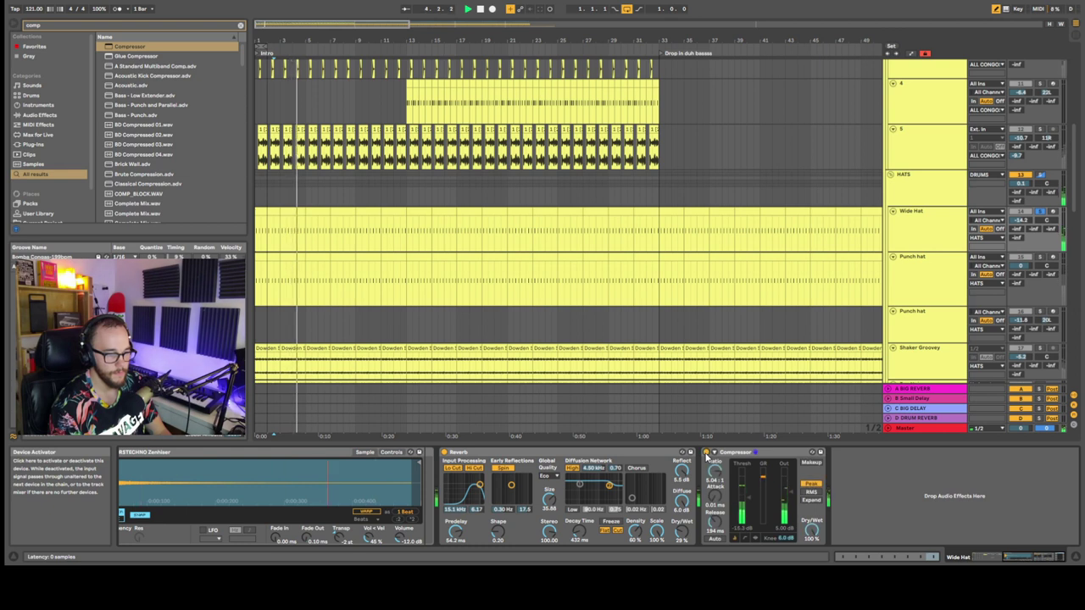
pyautogui.press('space')
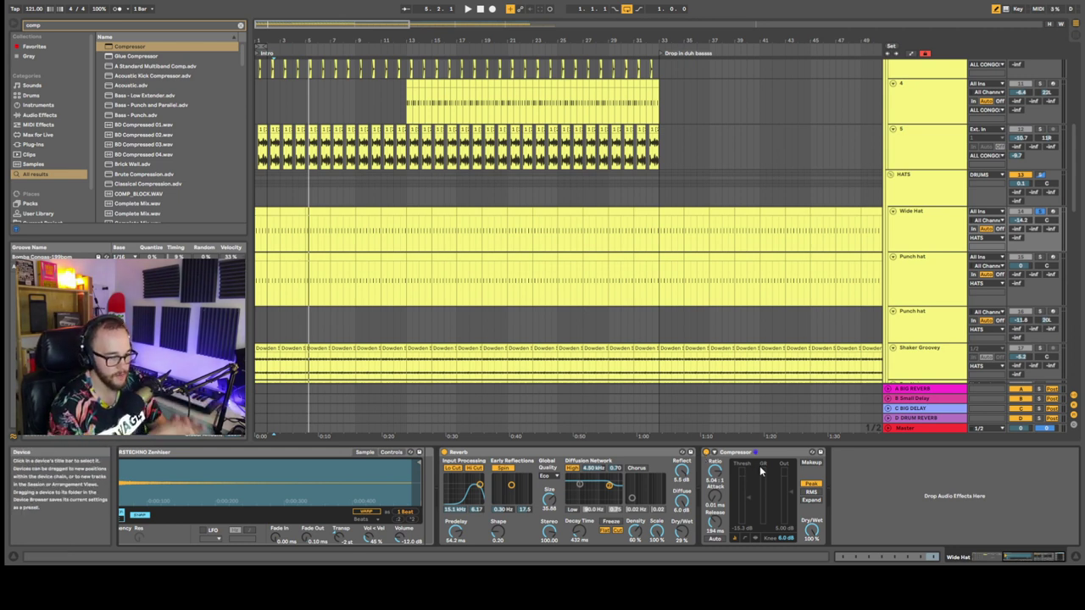
# Add the HAAS EFFECT preset after the Compressor on the Wide Hat track, set its right delay to 10.5 ms, and play it
pyautogui.hotkey('ctrl', 'f')
pyautogui.write('haas')
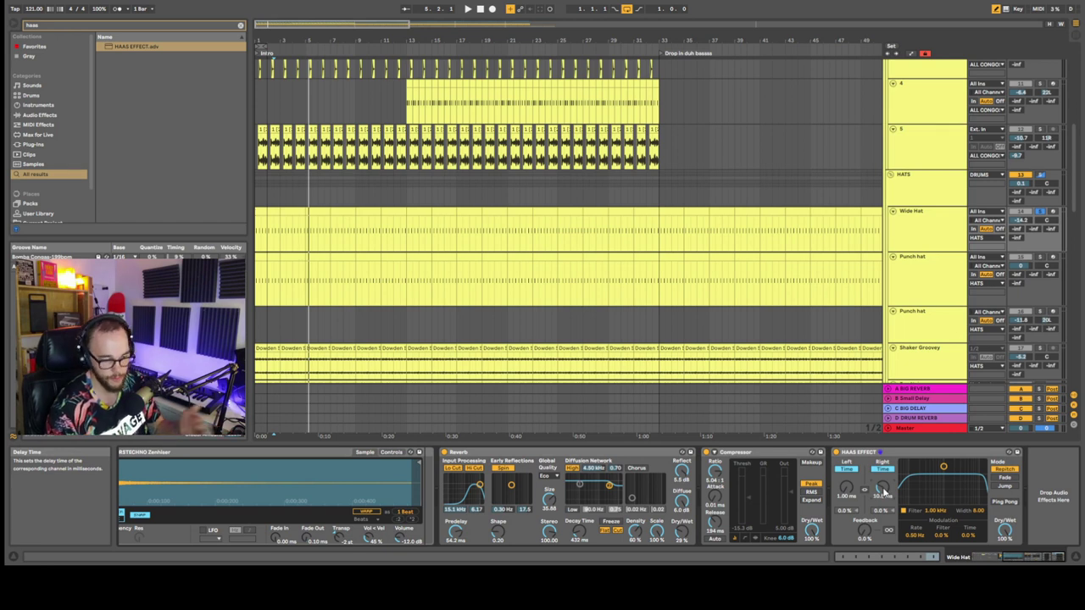
pyautogui.press('space')
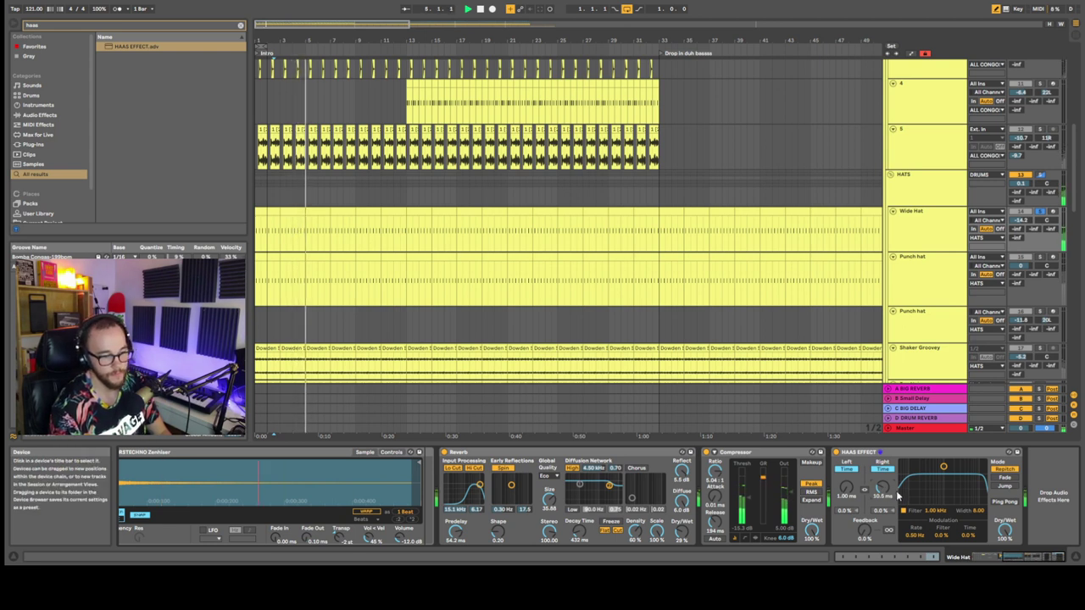
pyautogui.press('space')
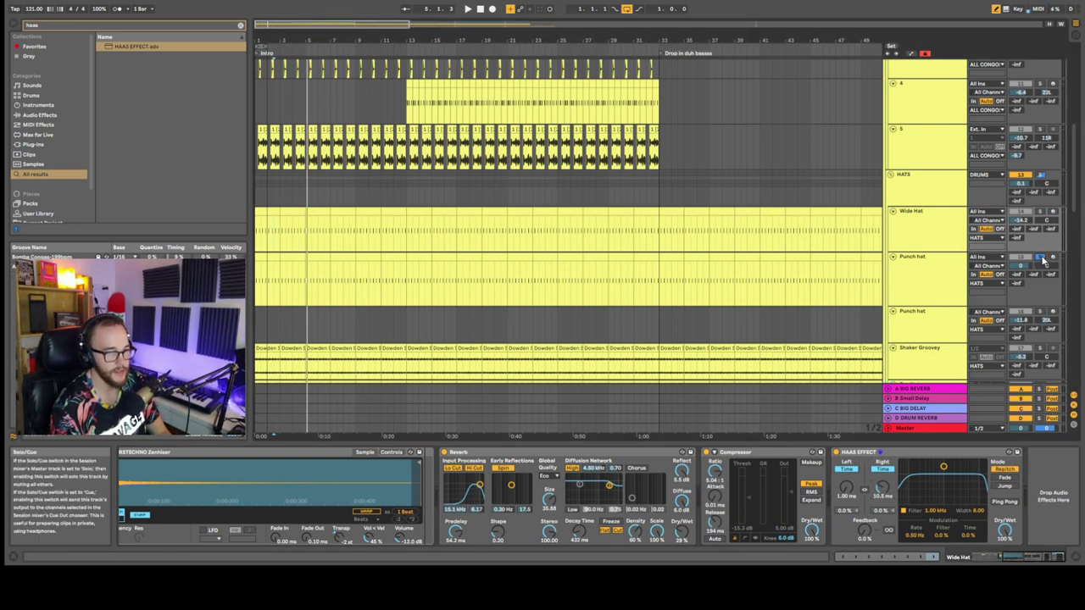
# Solo the first Punch hat track and extend the end of its XF_HatVinyl11 sample to the full sample length
pyautogui.click(927, 287)
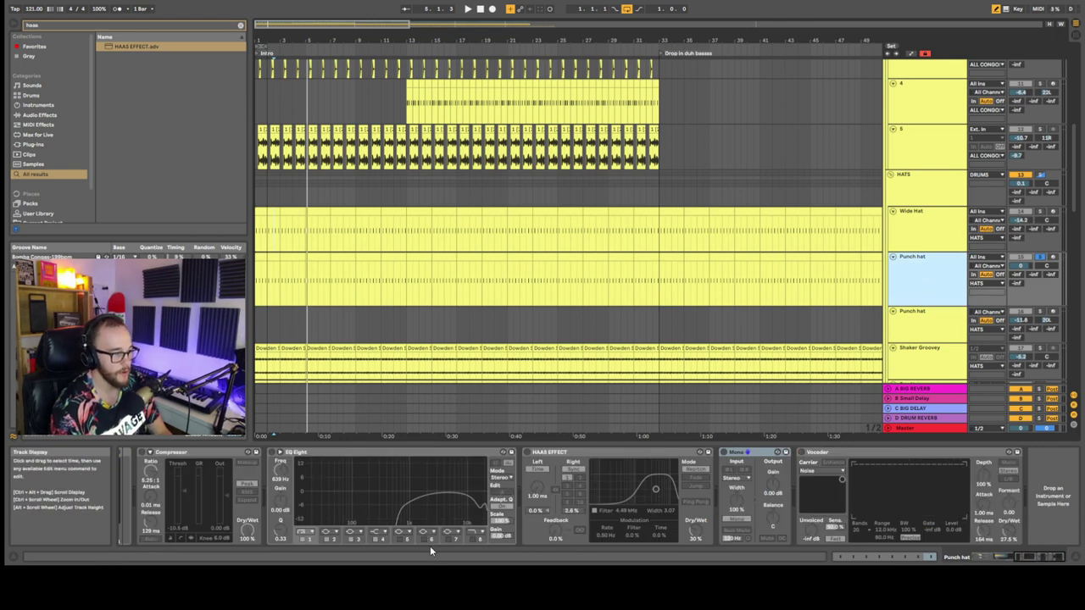
pyautogui.hscroll(-10, 453, 504)
pyautogui.hscroll(-5, 831, 508)
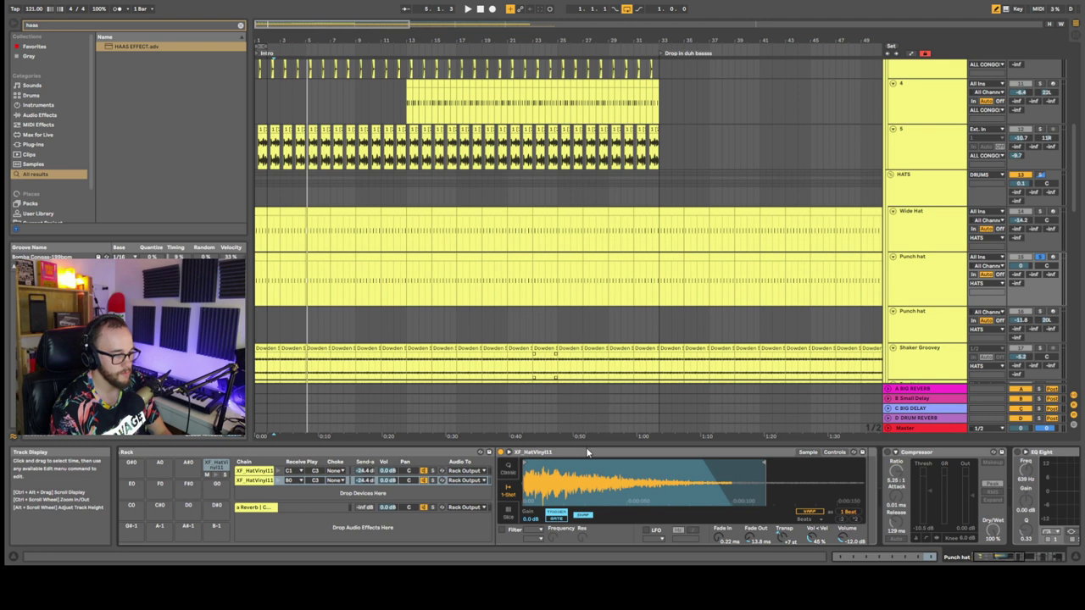
pyautogui.press('space')
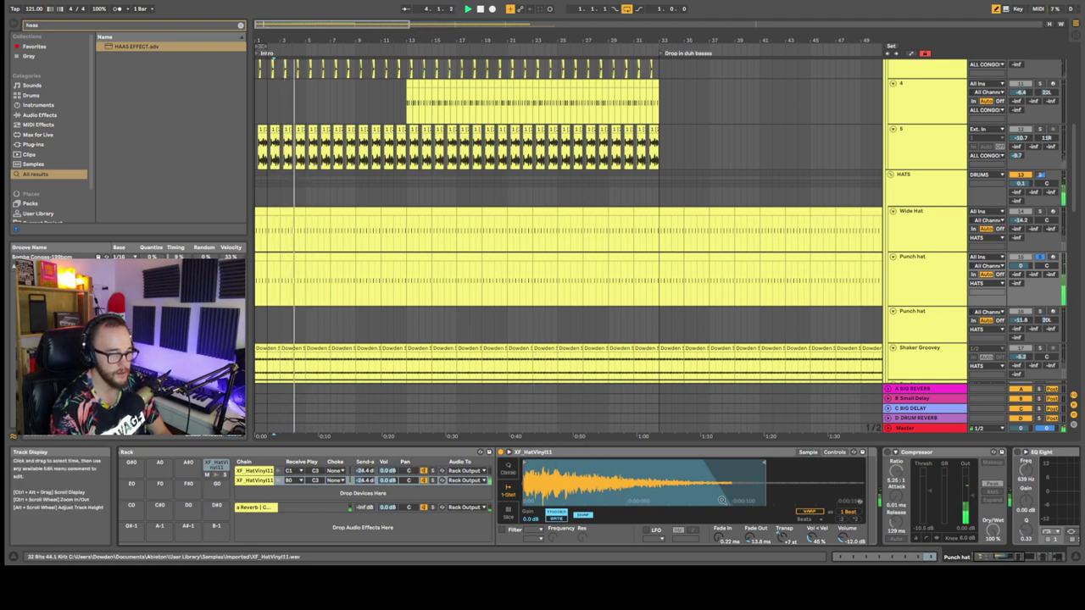
pyautogui.moveTo(770, 465); pyautogui.dragTo(864, 467)
# Switch on the Compressor and EQ Eight on the Punch hat track and listen to the result
pyautogui.hscroll(10, 781, 504)
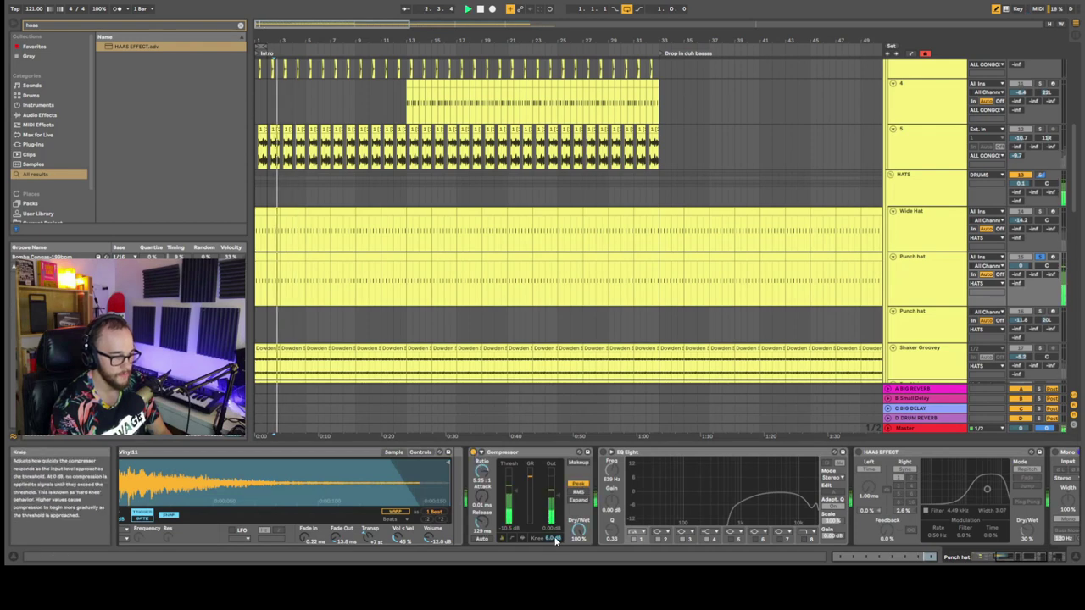
pyautogui.hscroll(-5, 314, 476)
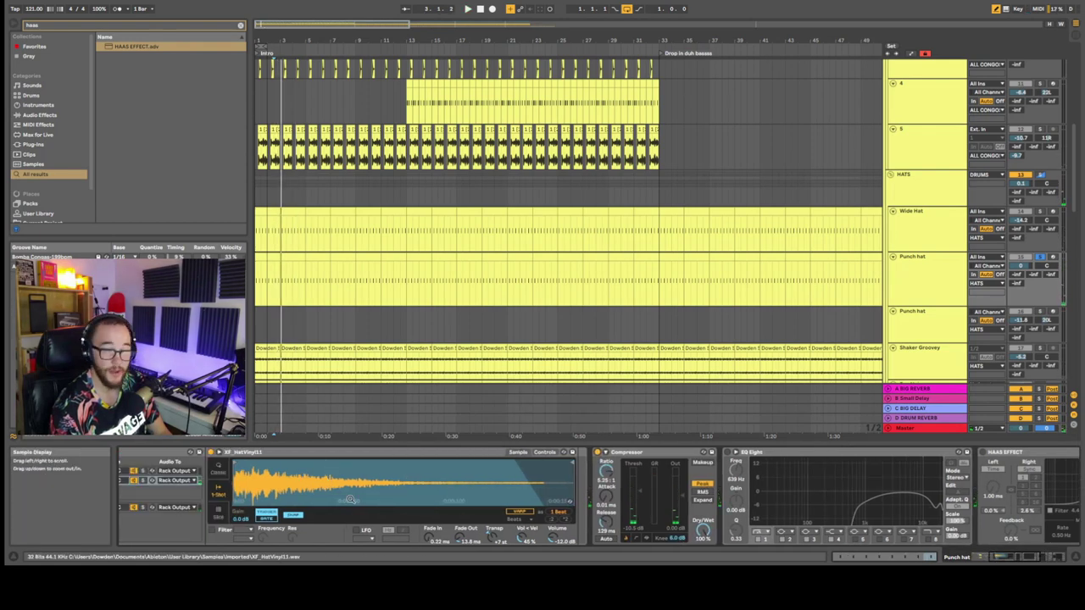
pyautogui.hscroll(10, 642, 504)
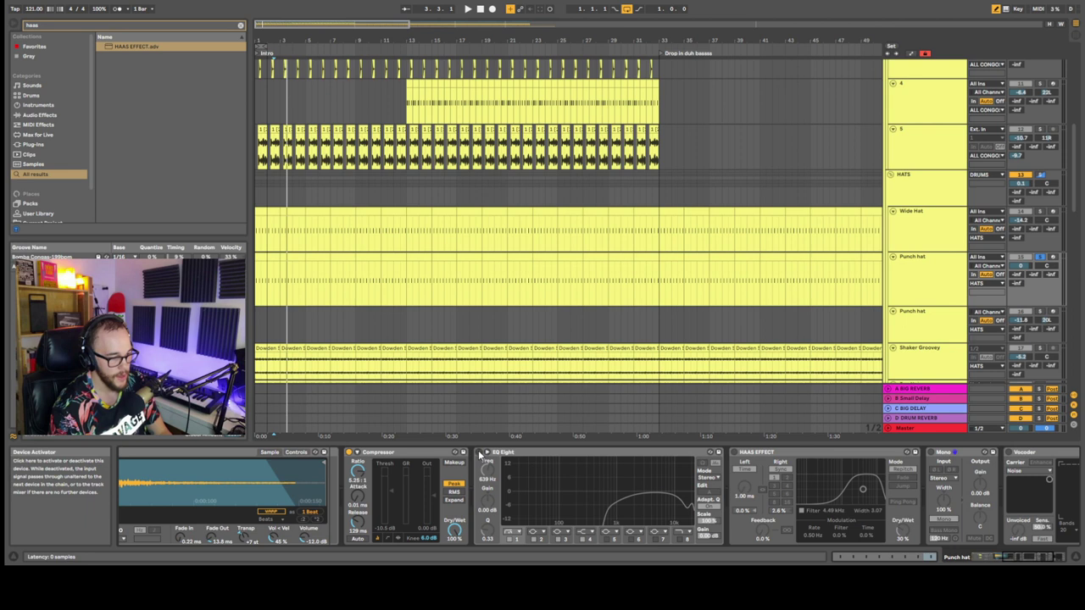
pyautogui.press('space')
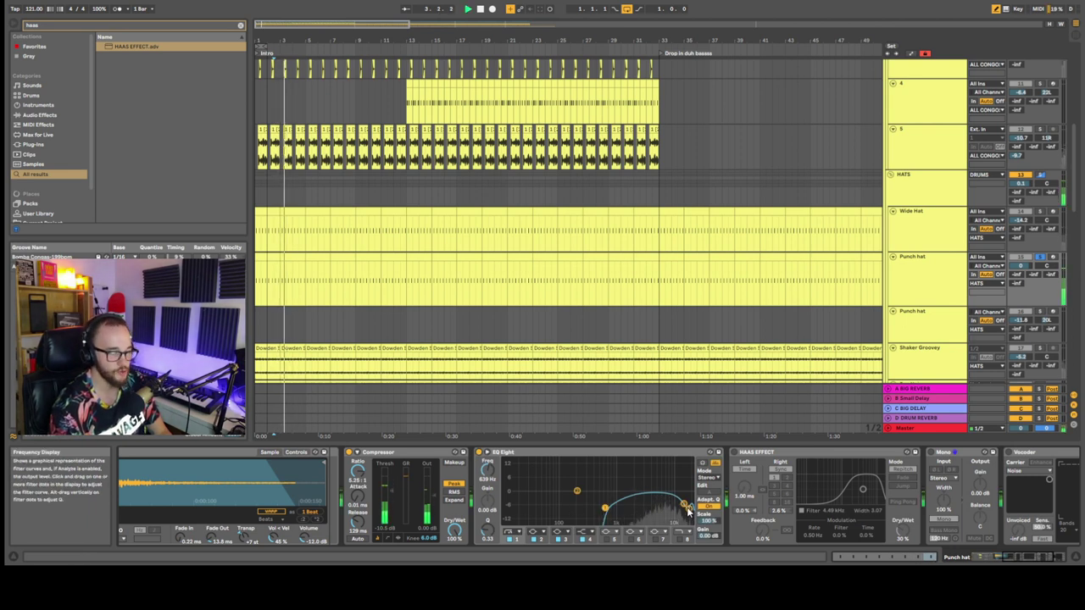
pyautogui.hscroll(8, 684, 505)
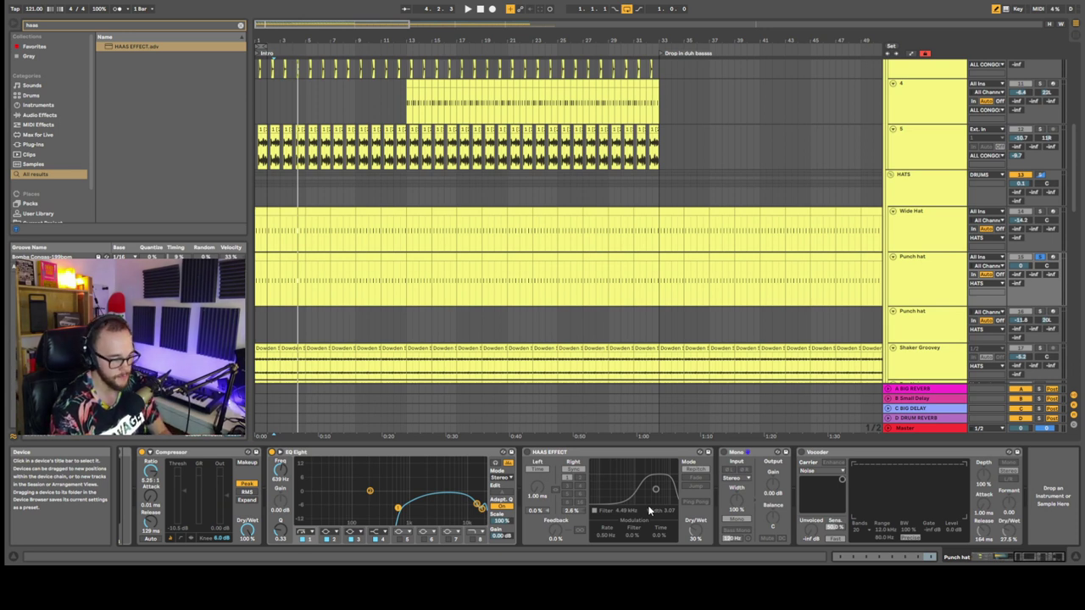
# Switch on the HAAS EFFECT and Mono devices on the Punch hat track, keep the right delay synced at 1, and play it
pyautogui.click(573, 469)
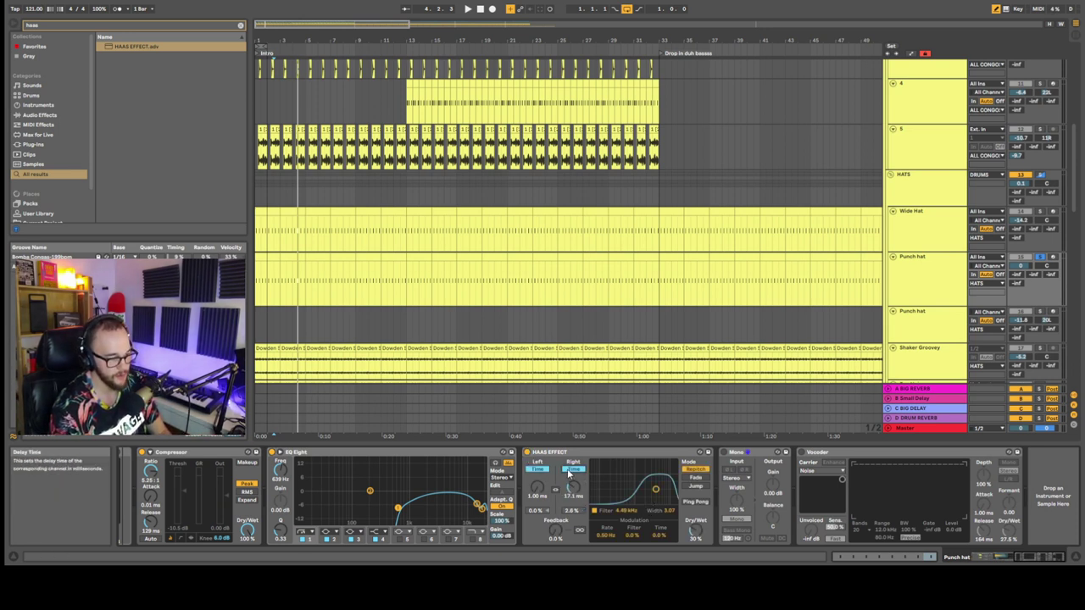
pyautogui.click(574, 469)
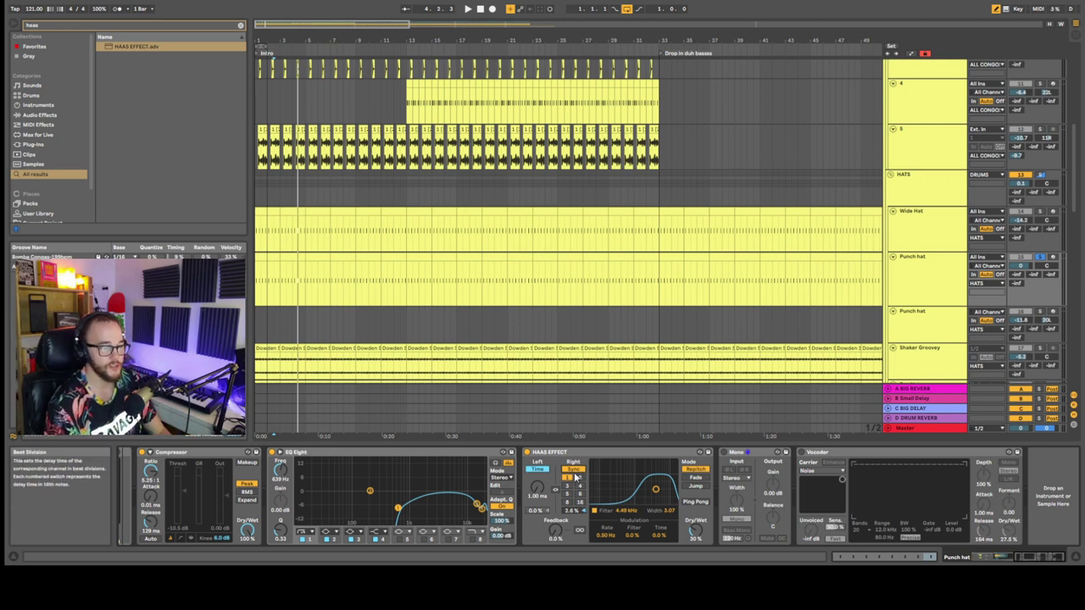
pyautogui.press('space')
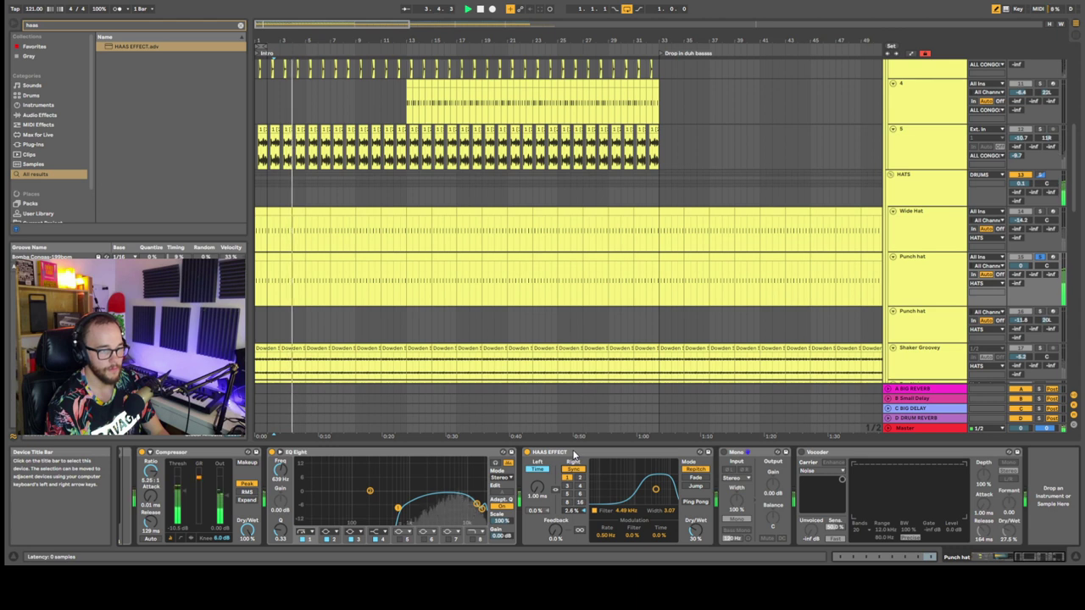
pyautogui.press('space')
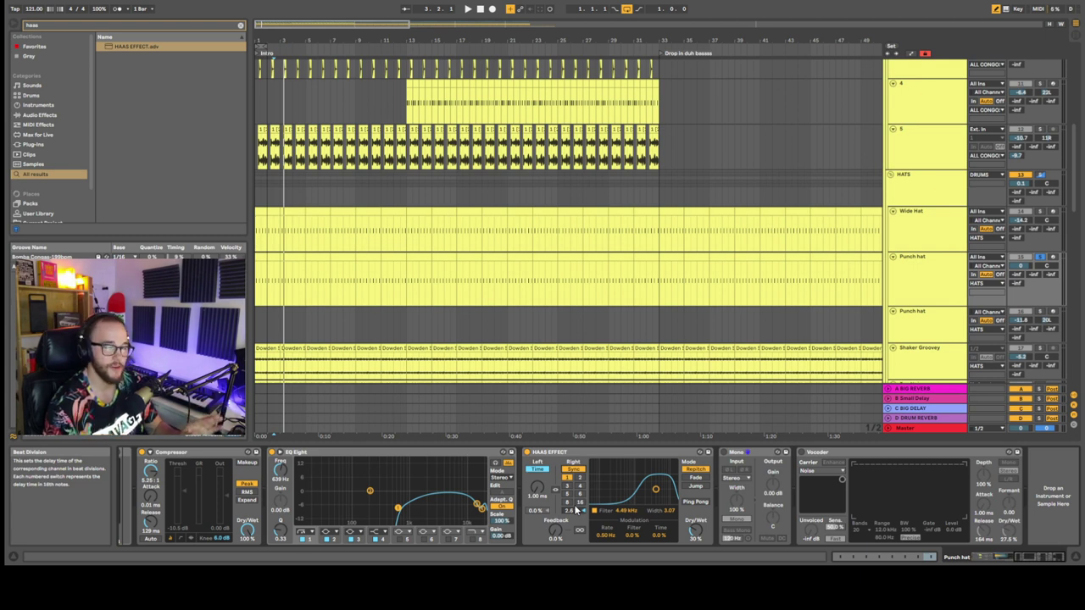
pyautogui.press('space')
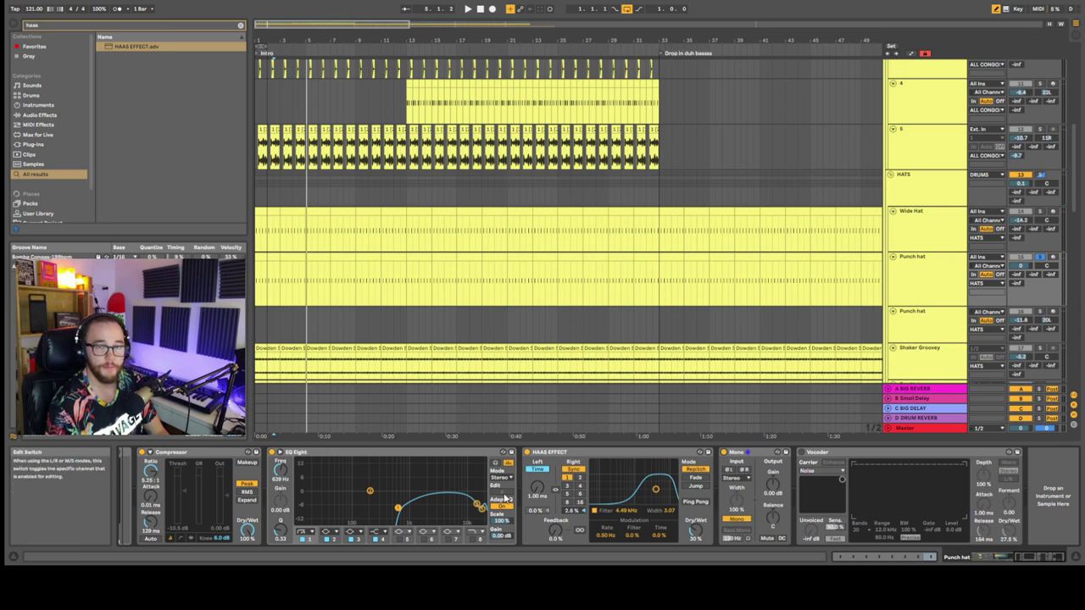
pyautogui.press('space')
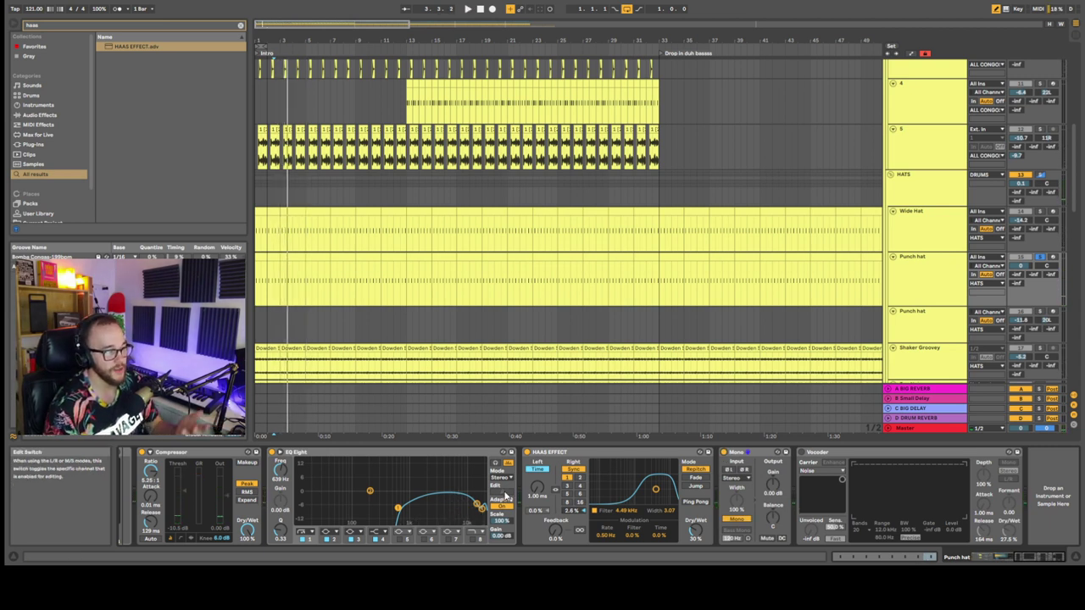
# Try an extra hit at 1.1.4 in the Punch hat clip, play it, and remove the note
pyautogui.doubleClick(297, 216)
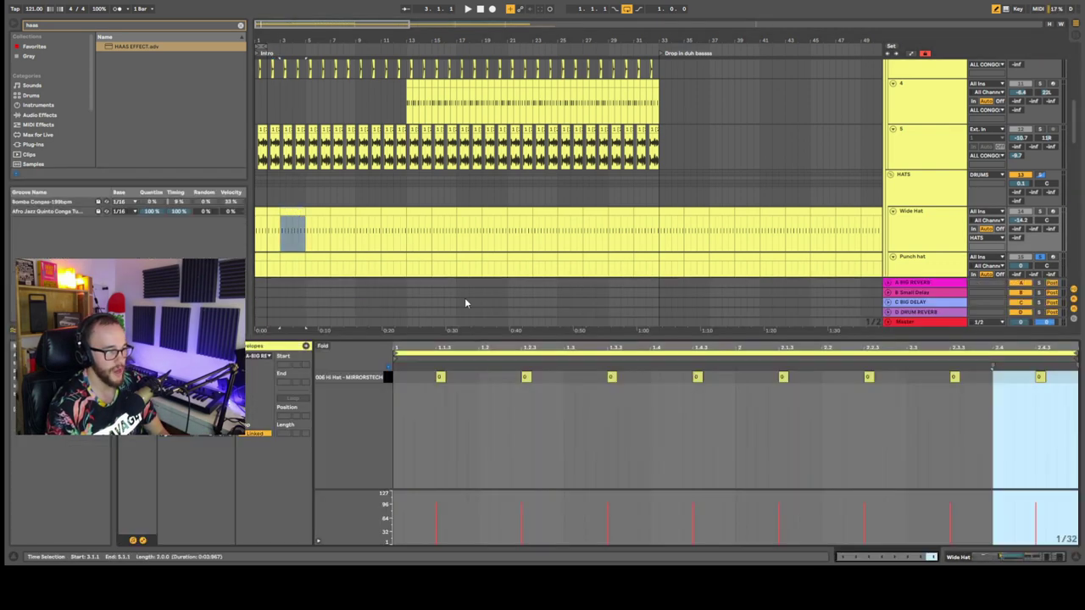
pyautogui.click(441, 376)
pyautogui.press('space')
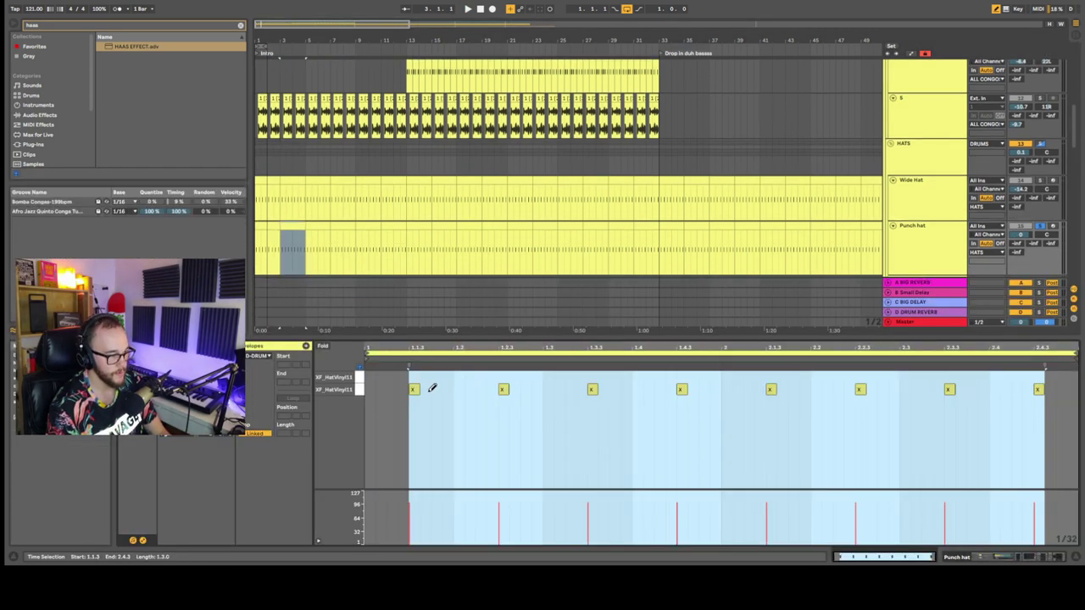
pyautogui.click(436, 389)
pyautogui.press('space')
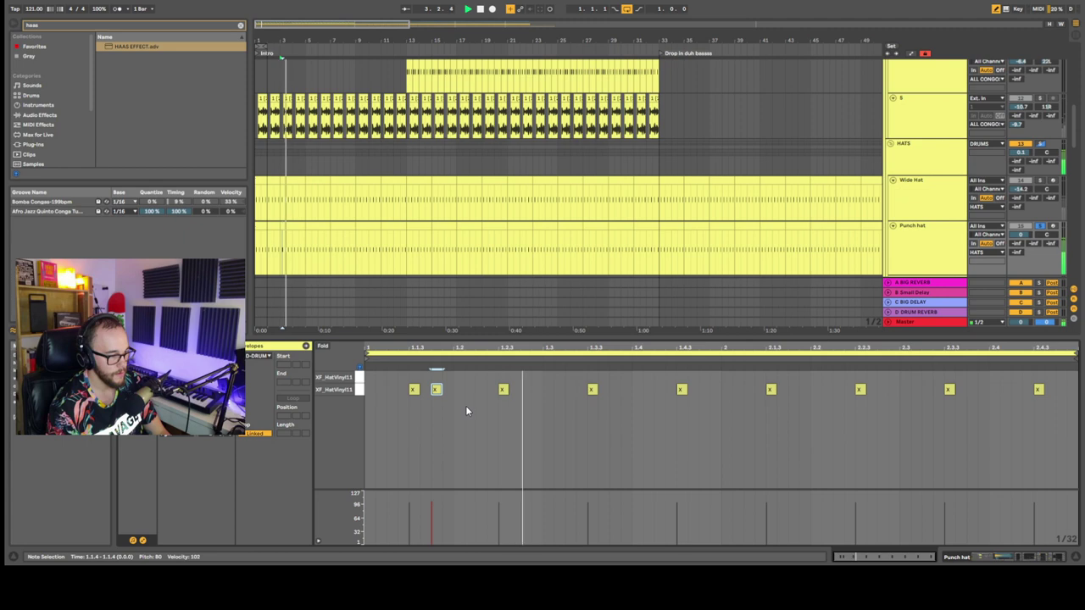
pyautogui.press('space')
pyautogui.press('Delete')
# Set the Punch hat HAAS EFFECT's dry/wet to 28% and delete the Vocoder from the track
pyautogui.doubleClick(946, 240)
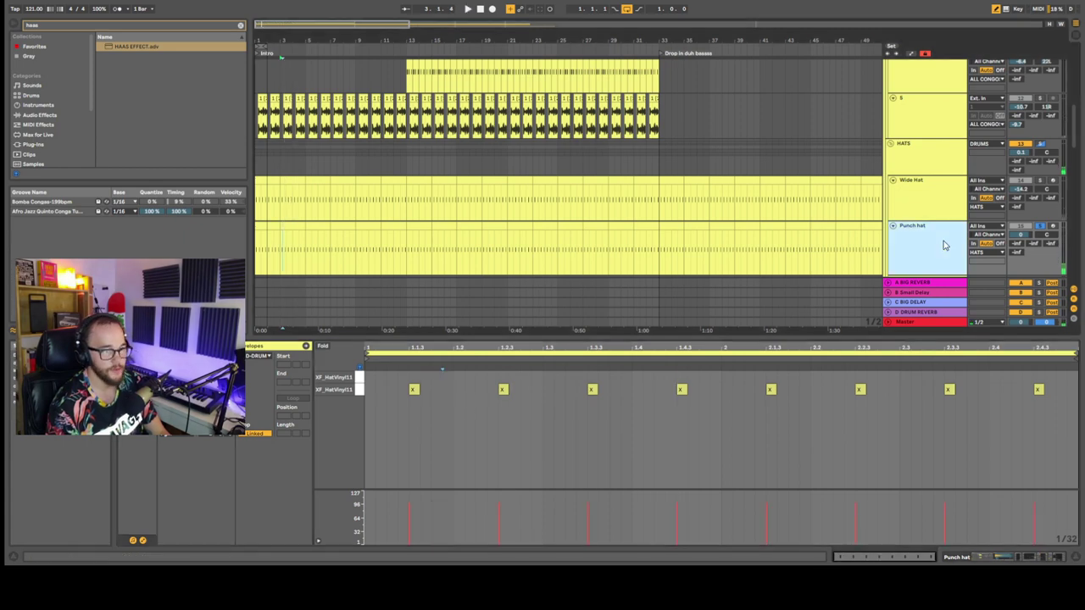
pyautogui.press('space')
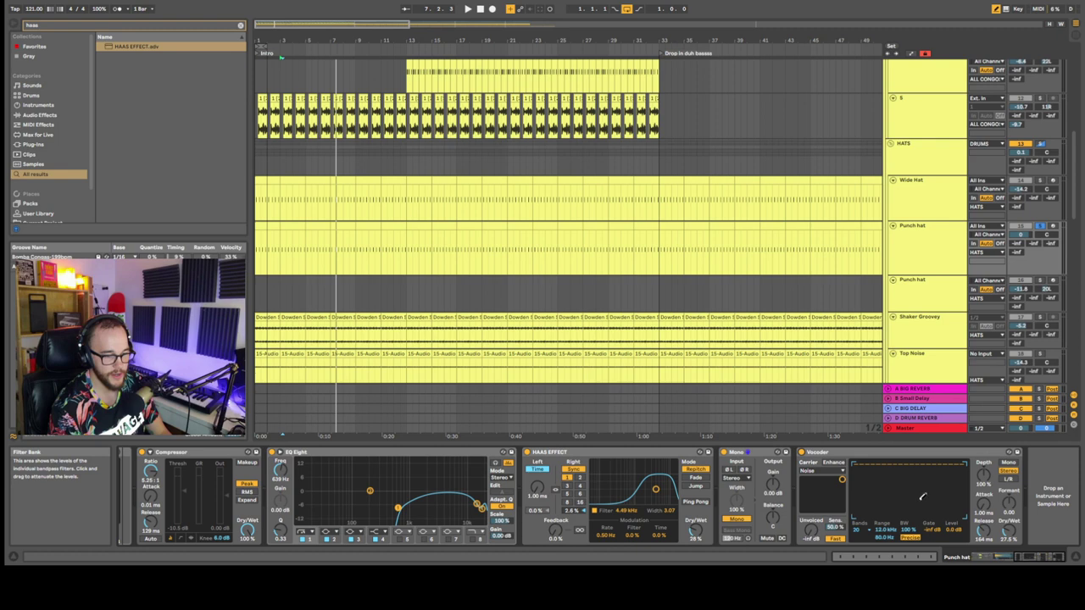
pyautogui.click(801, 451)
pyautogui.press('Delete')
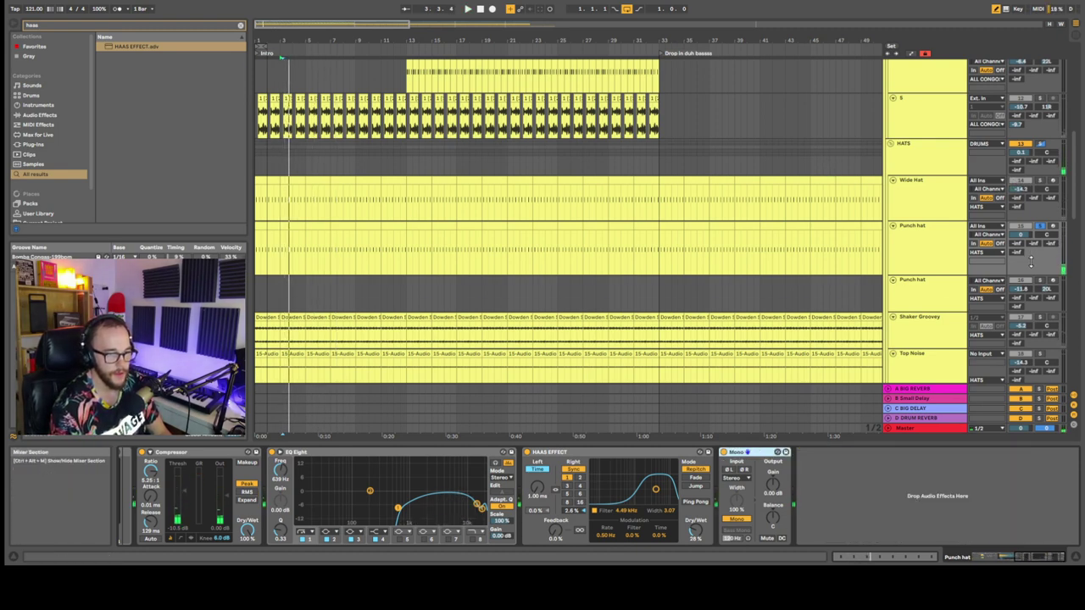
# Check the second Punch hat track in the HATS group for clips and delete the empty track
pyautogui.scroll(-2, 918, 238)
pyautogui.click(918, 239)
pyautogui.scroll(-5, 651, 227)
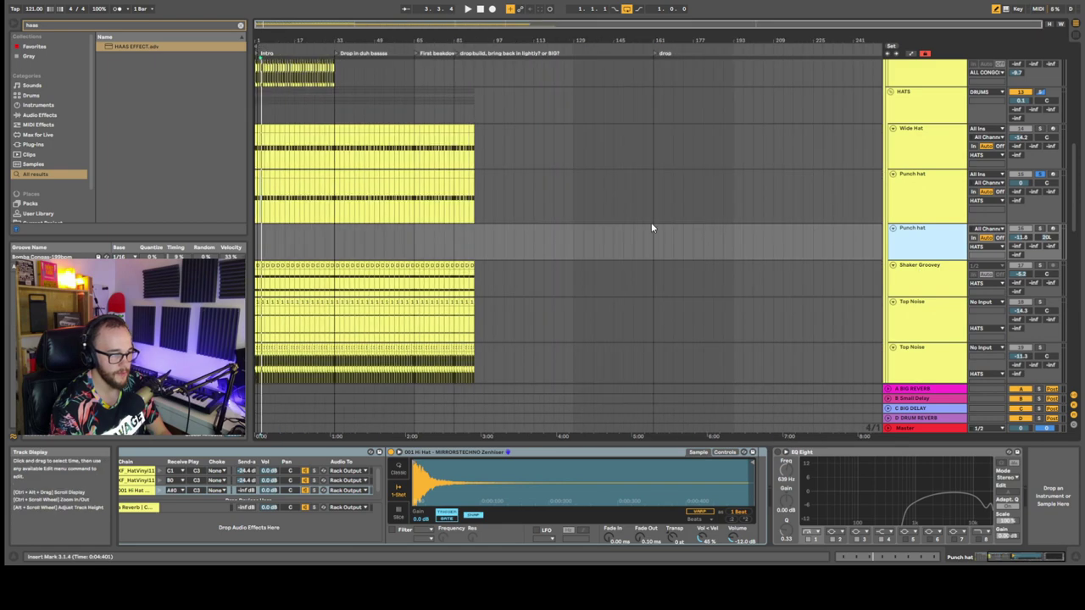
pyautogui.click(536, 232)
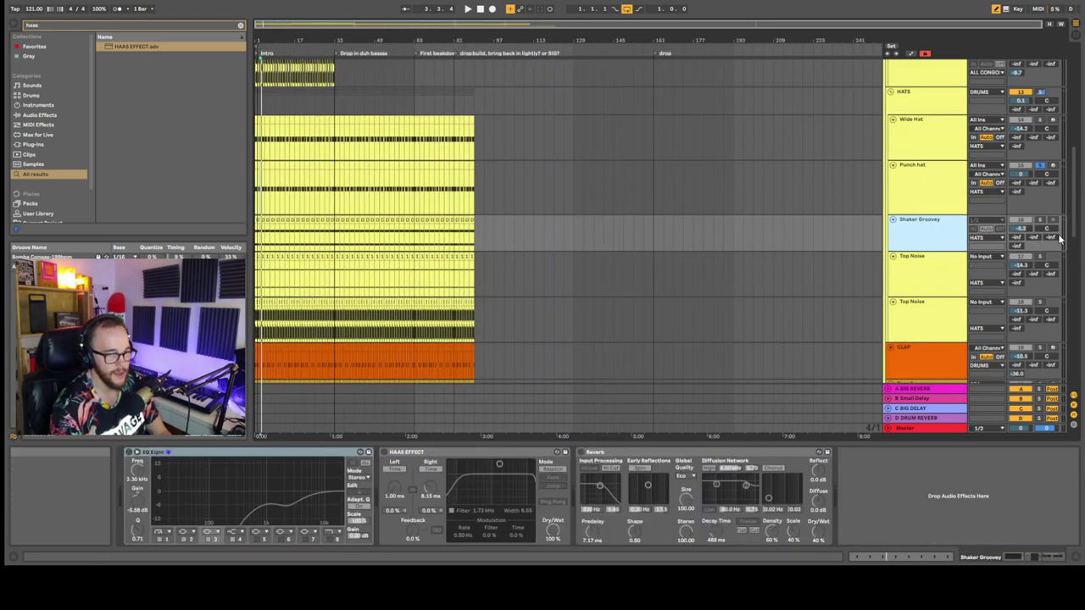
# Solo the Shaker Groovey track and play its shaker loop from 1.3.1
pyautogui.scroll(10, 536, 216)
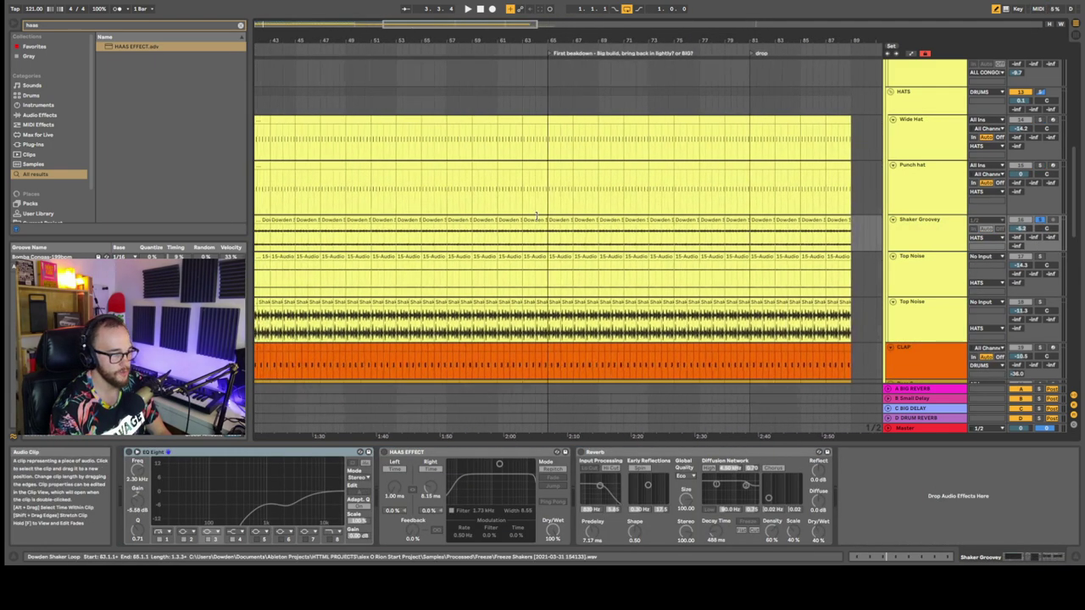
pyautogui.hscroll(-10, 535, 216)
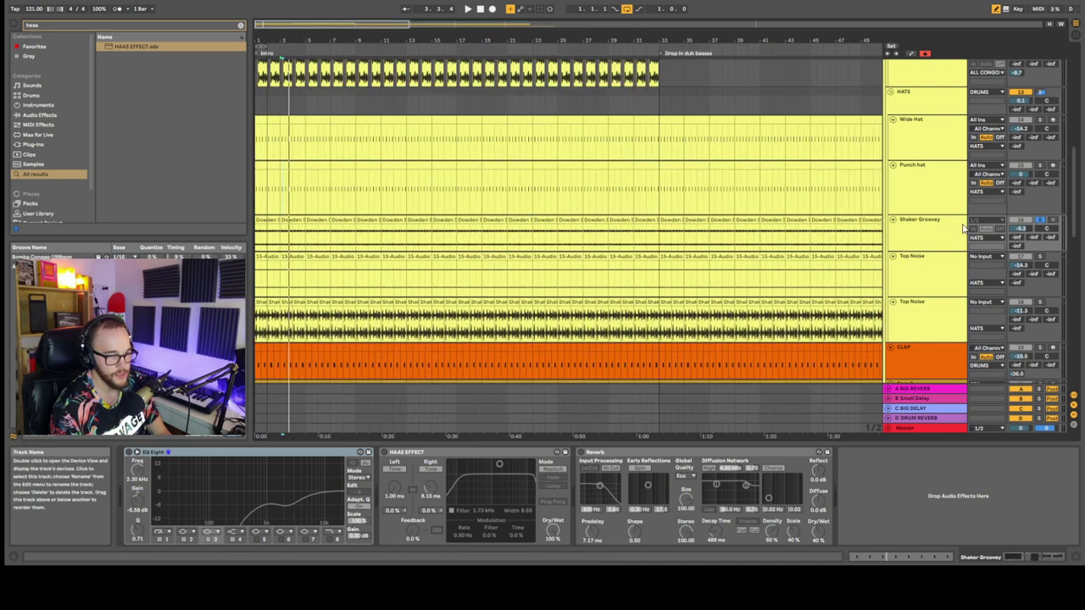
pyautogui.scroll(5, 559, 241)
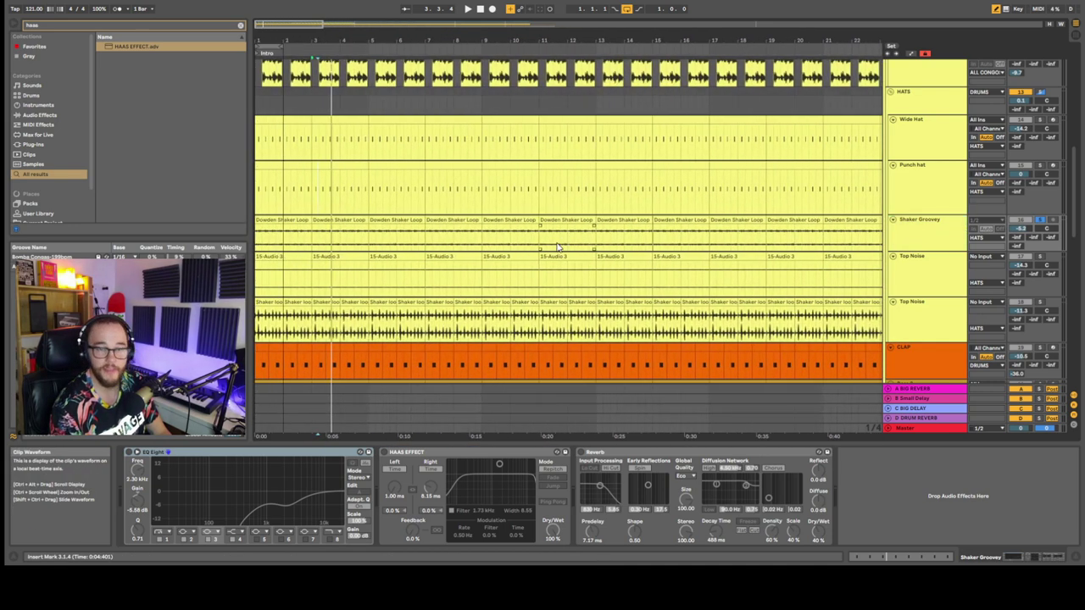
pyautogui.click(271, 234)
pyautogui.press('space')
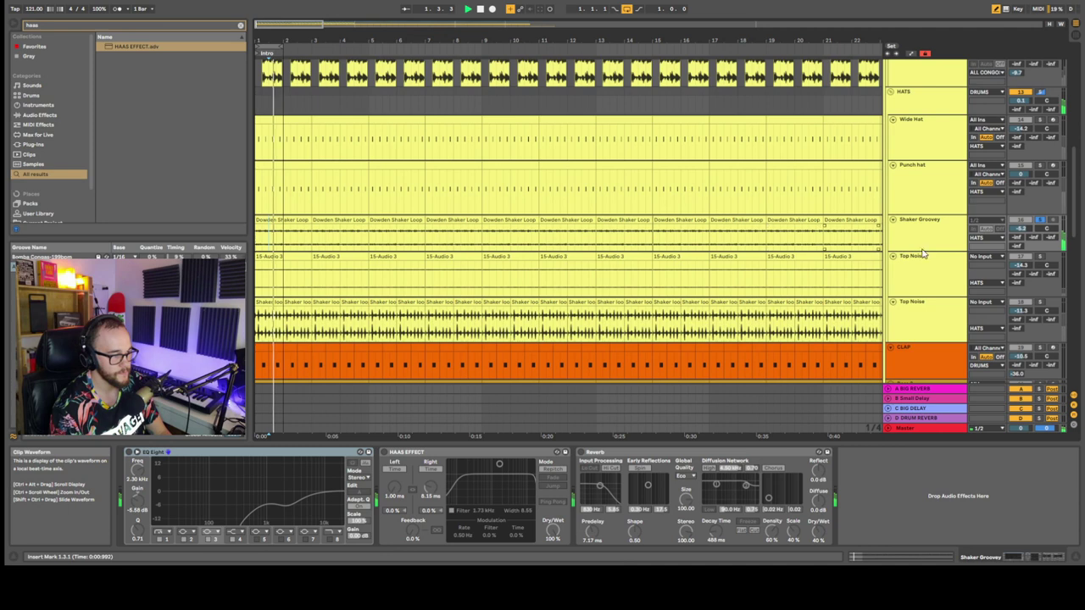
pyautogui.scroll(-5, 692, 201)
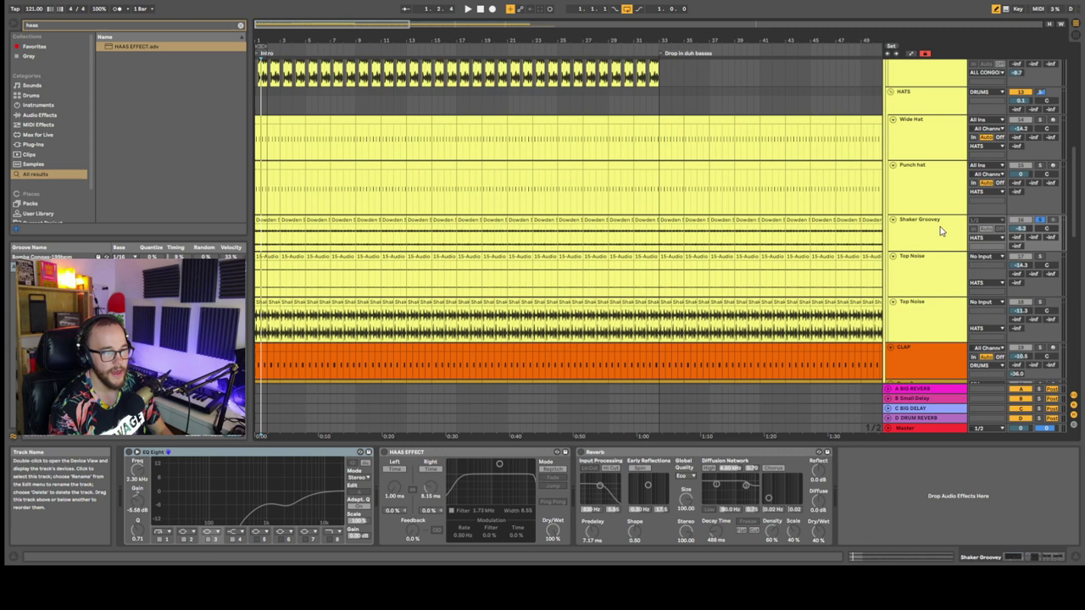
# Turn on the EQ Eight, HAAS EFFECT and Reverb on the Shaker Groovey track and play the soloed first Top Noise track
pyautogui.scroll(-3, 569, 212)
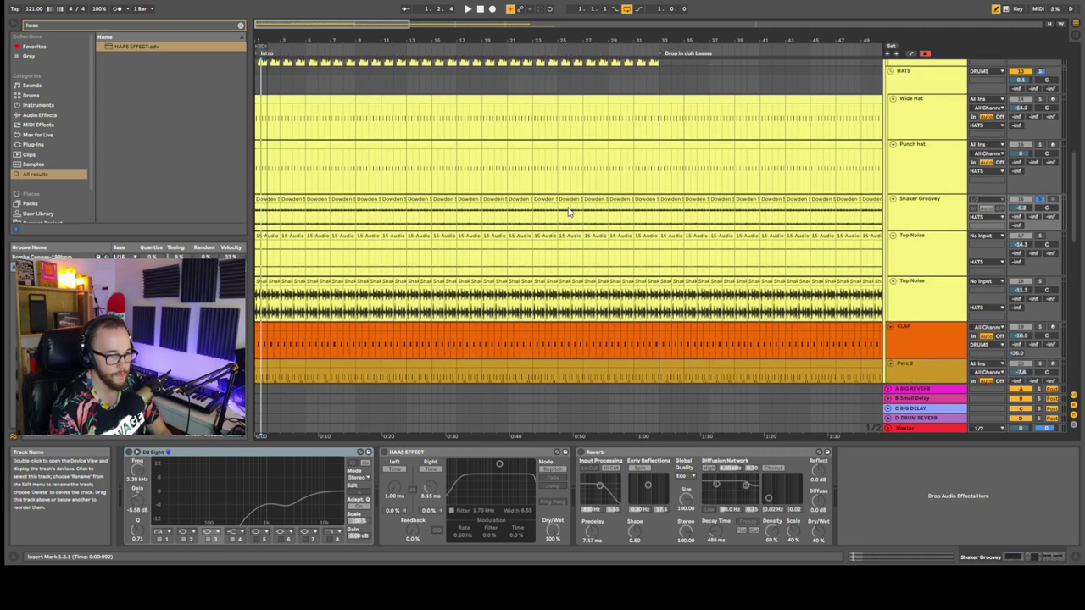
pyautogui.click(946, 241)
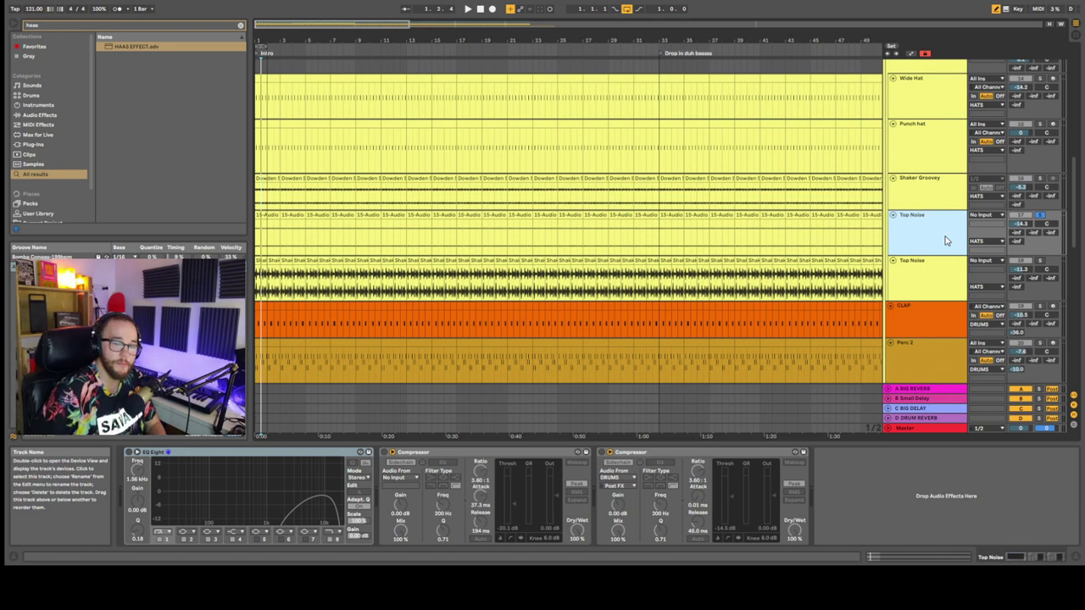
pyautogui.click(932, 197)
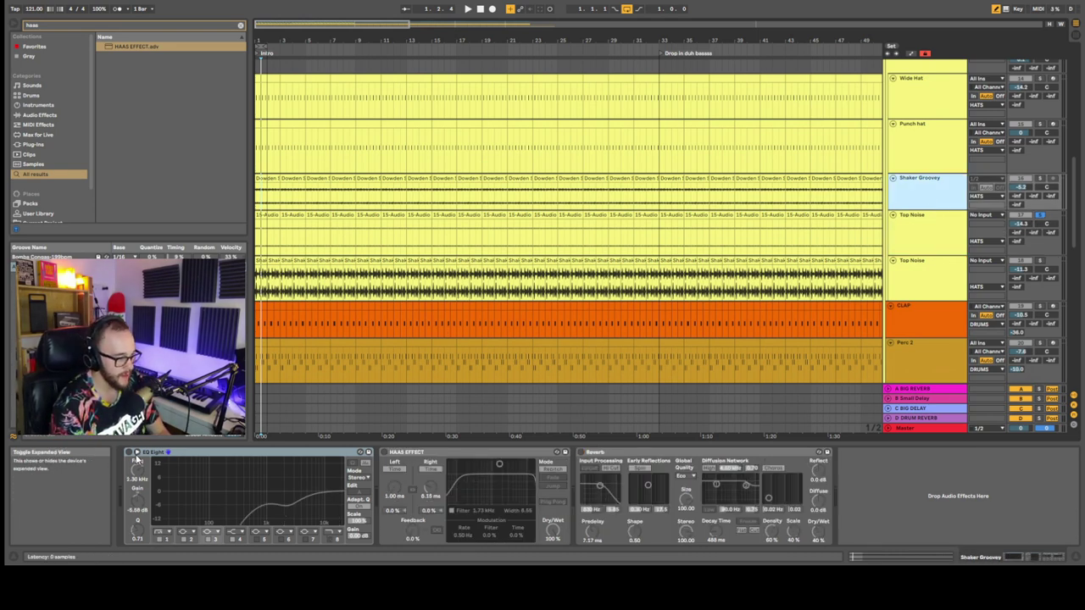
pyautogui.click(396, 452)
pyautogui.click(580, 454)
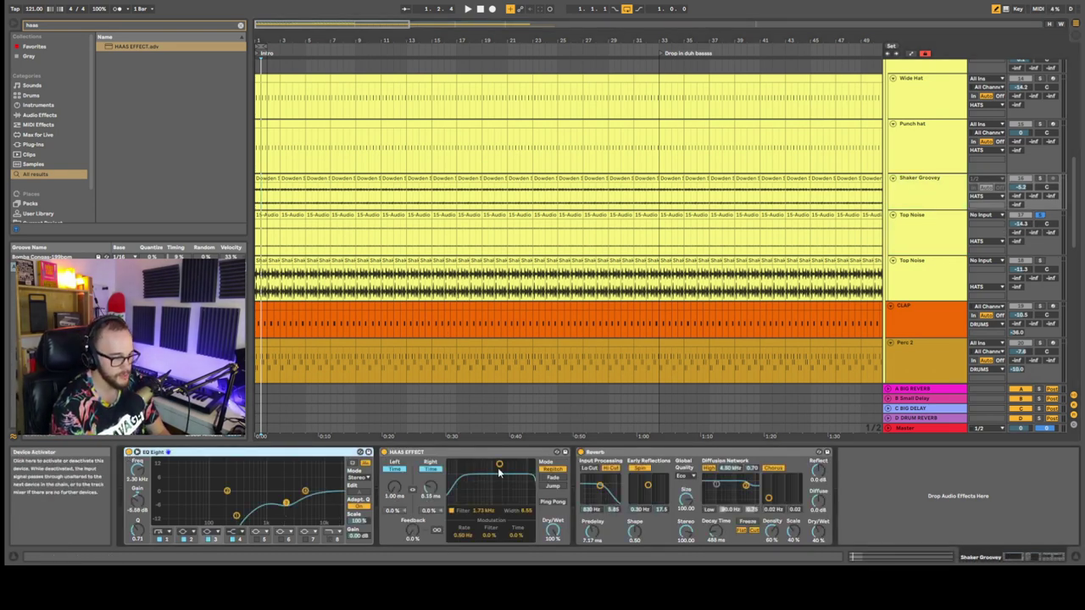
pyautogui.press('space')
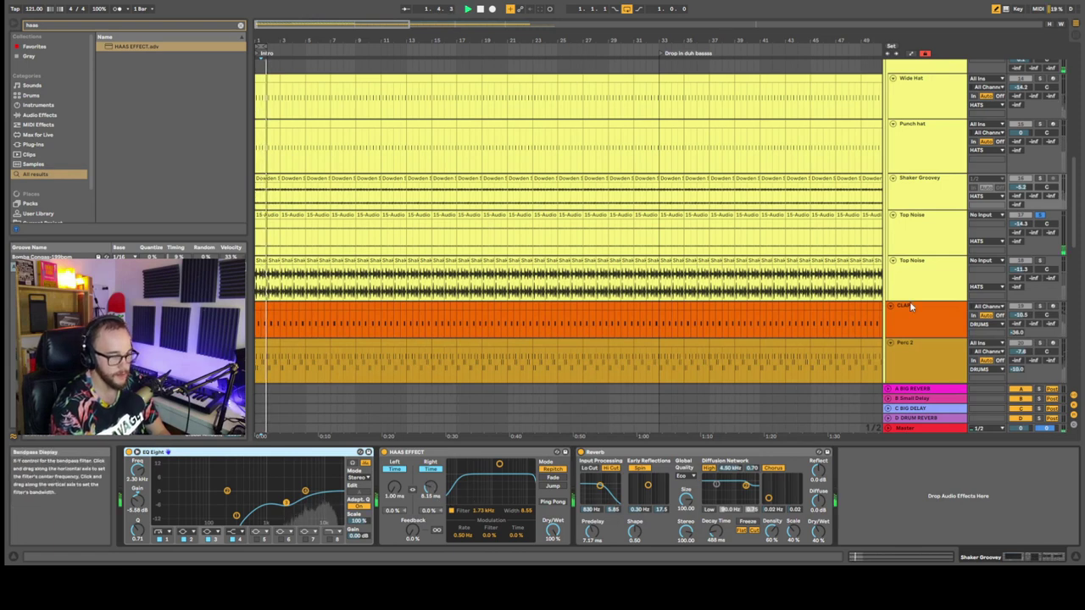
pyautogui.click(1040, 179)
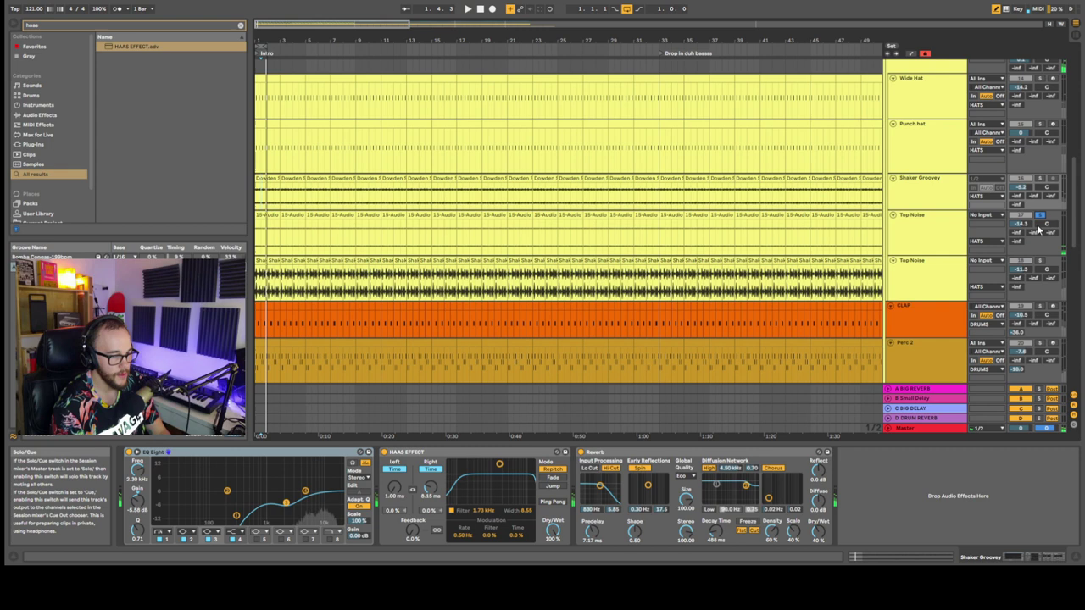
# Turn on the EQ Eight and both Compressors on the first Top Noise track
pyautogui.click(937, 245)
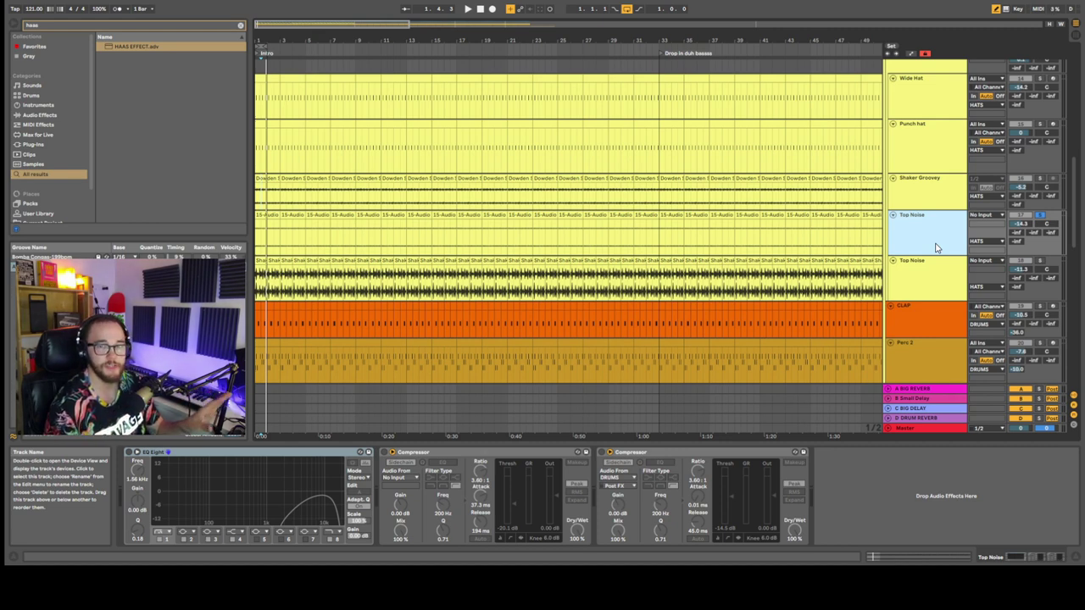
pyautogui.click(390, 454)
pyautogui.click(392, 454)
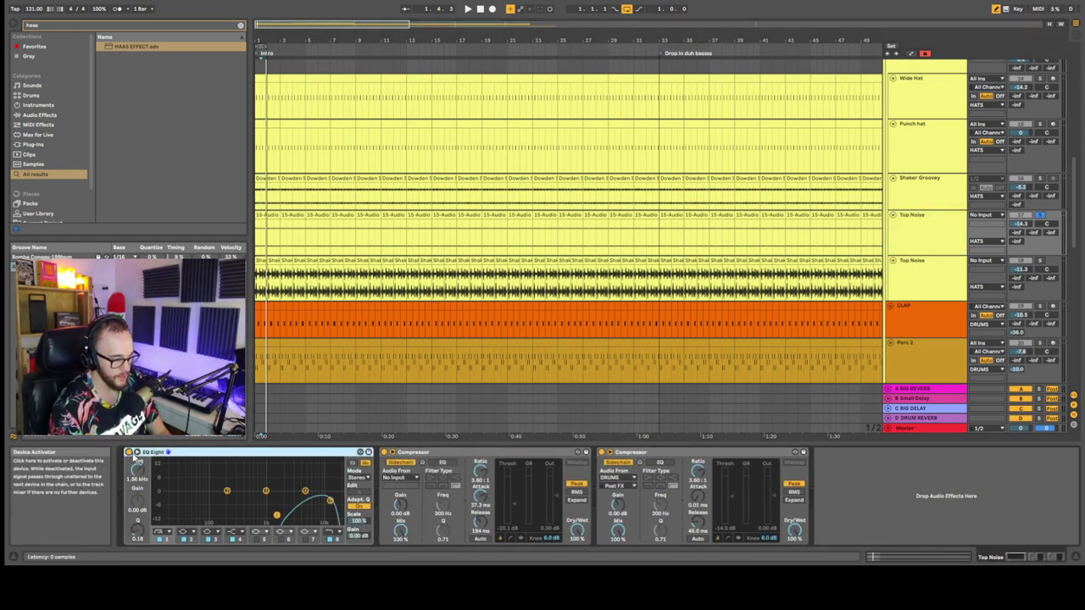
# Solo Shaker Groovey, play it, and set its Reverb decay time to 851 ms while trying a different dry/wet amount
pyautogui.click(939, 182)
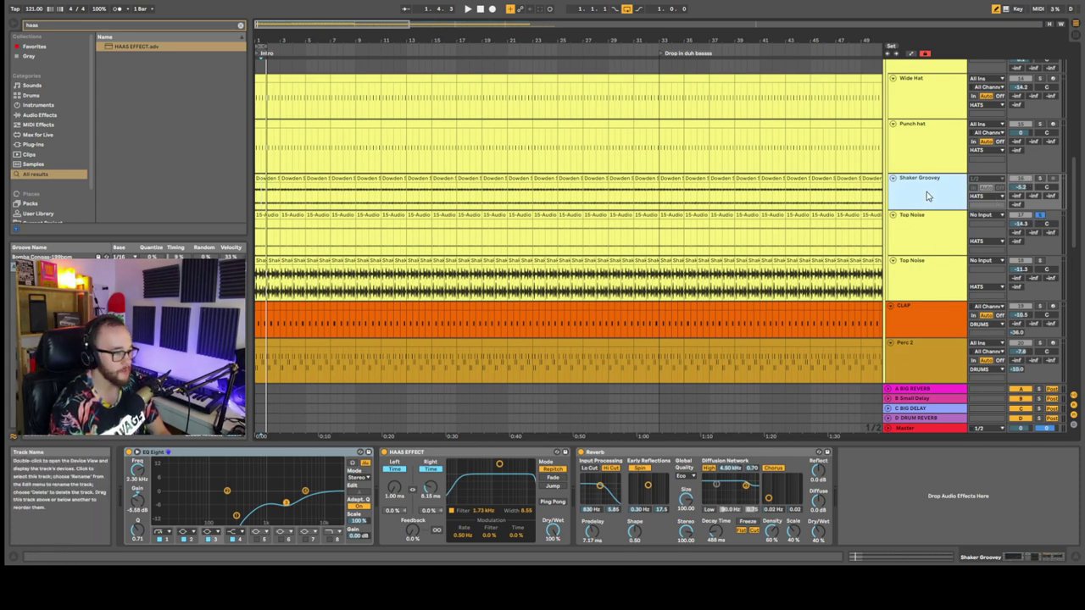
pyautogui.click(1047, 186)
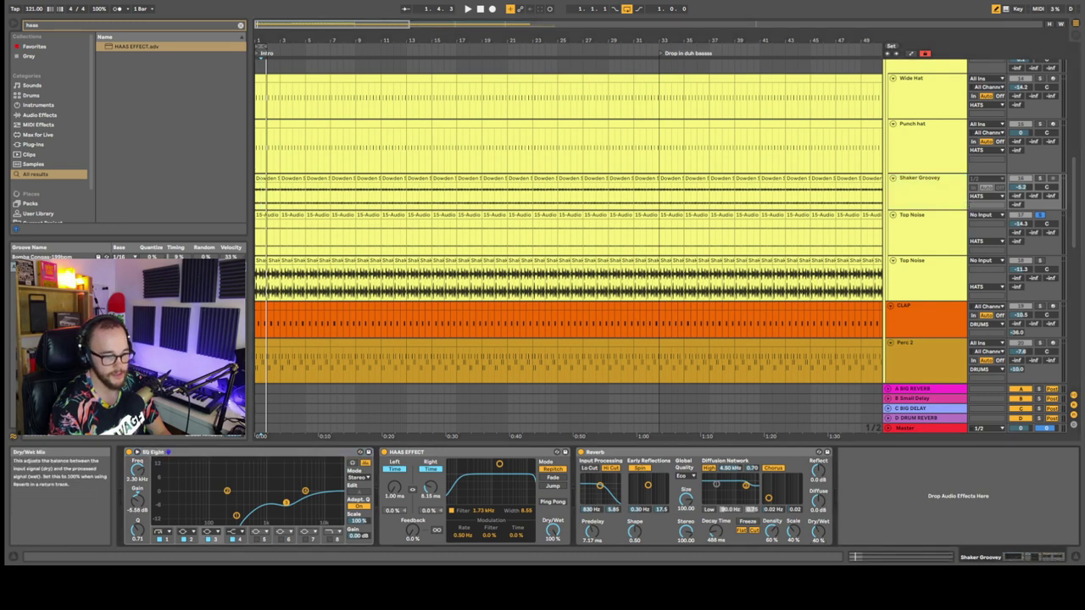
pyautogui.press('space')
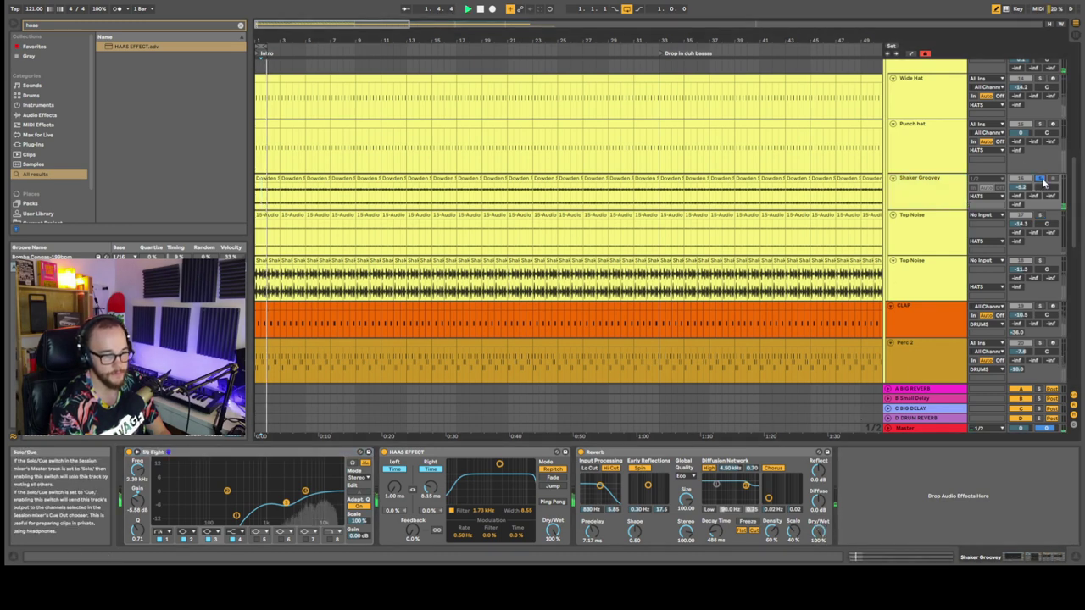
pyautogui.moveTo(715, 531); pyautogui.dragTo(715, 522)
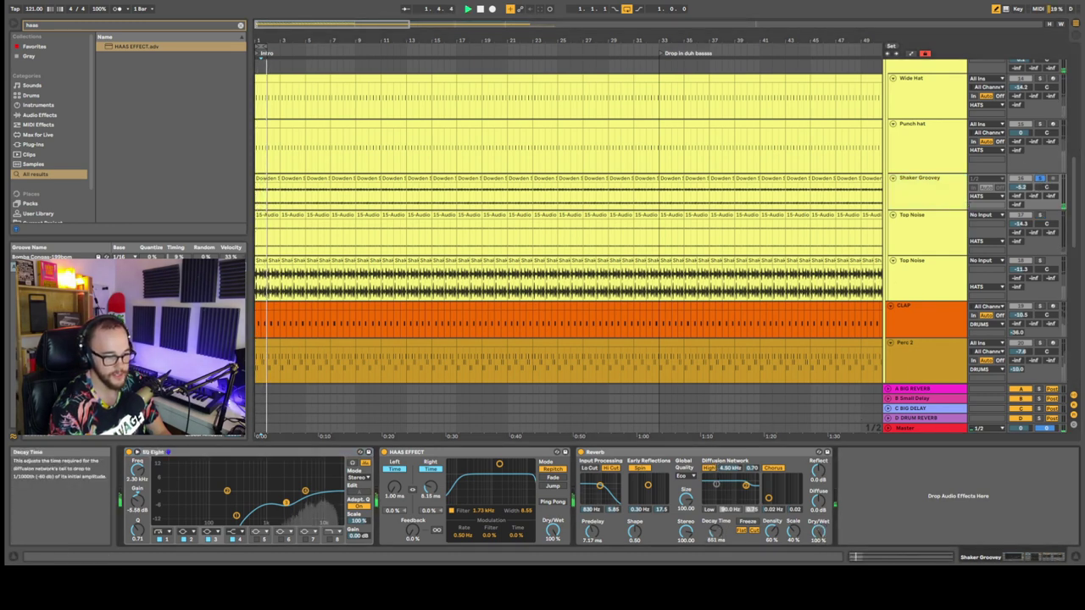
pyautogui.press('super+z')
pyautogui.moveTo(819, 532); pyautogui.dragTo(819, 583)
pyautogui.press('space')
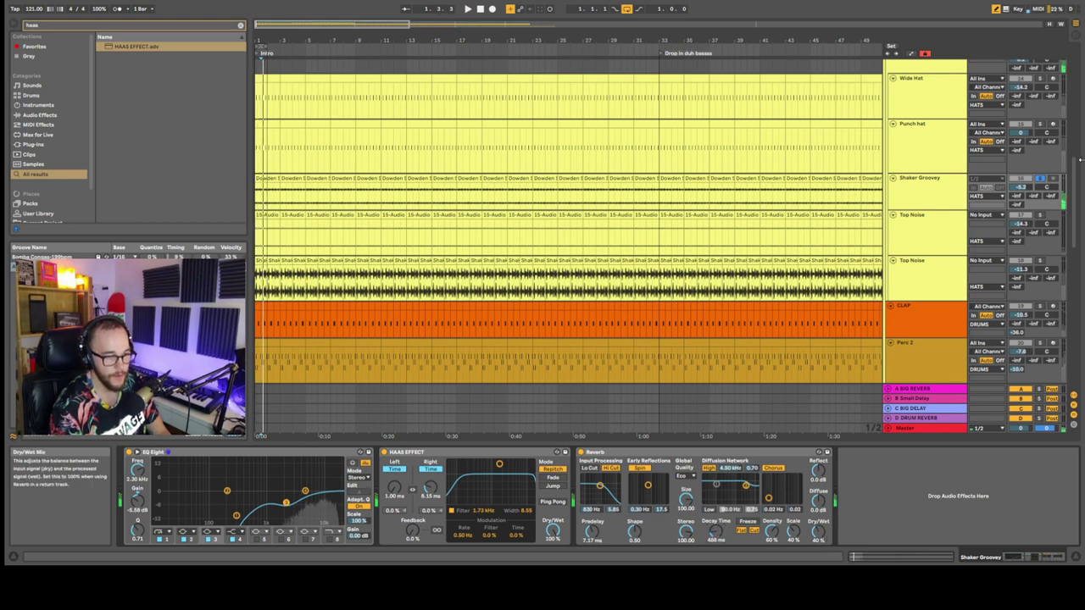
# Solo the first Top Noise track, delete its first Compressor, and set the remaining Compressor's sidechain source to Punch hat
pyautogui.press('space')
pyautogui.click(1040, 216)
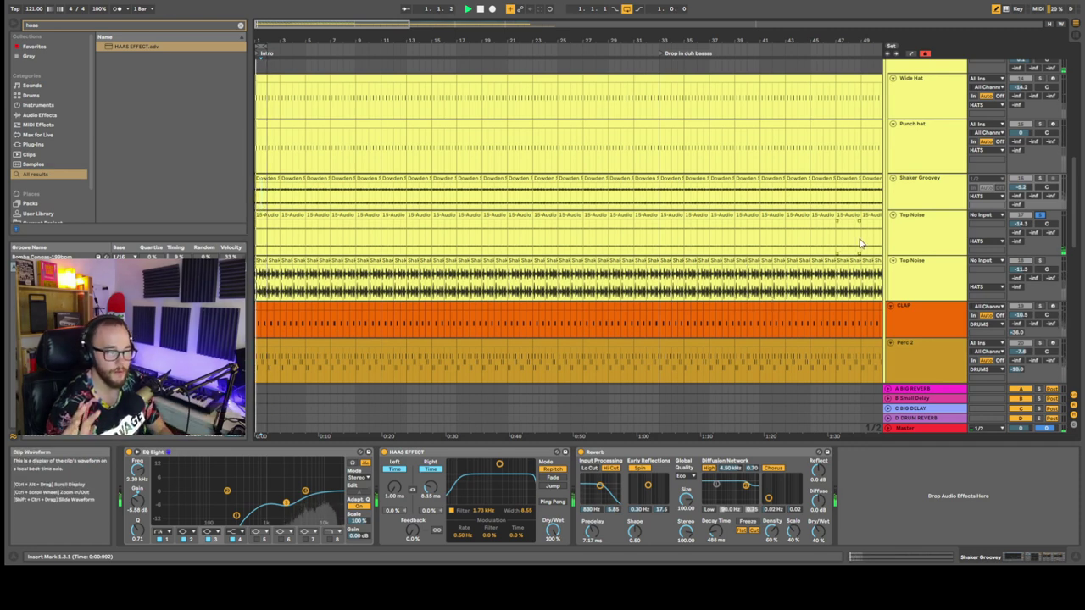
pyautogui.click(958, 227)
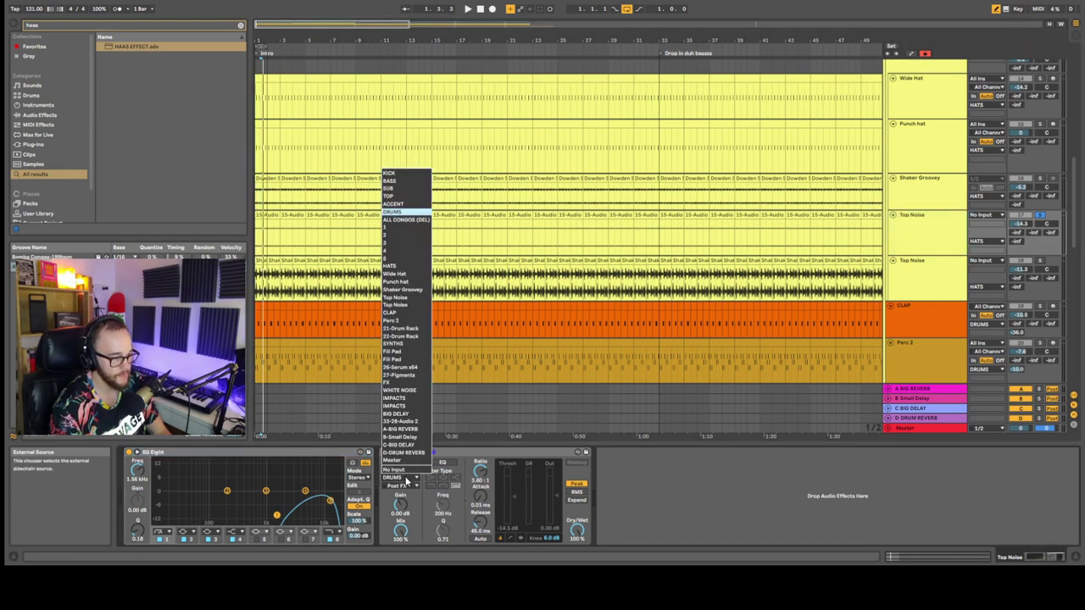
pyautogui.click(410, 280)
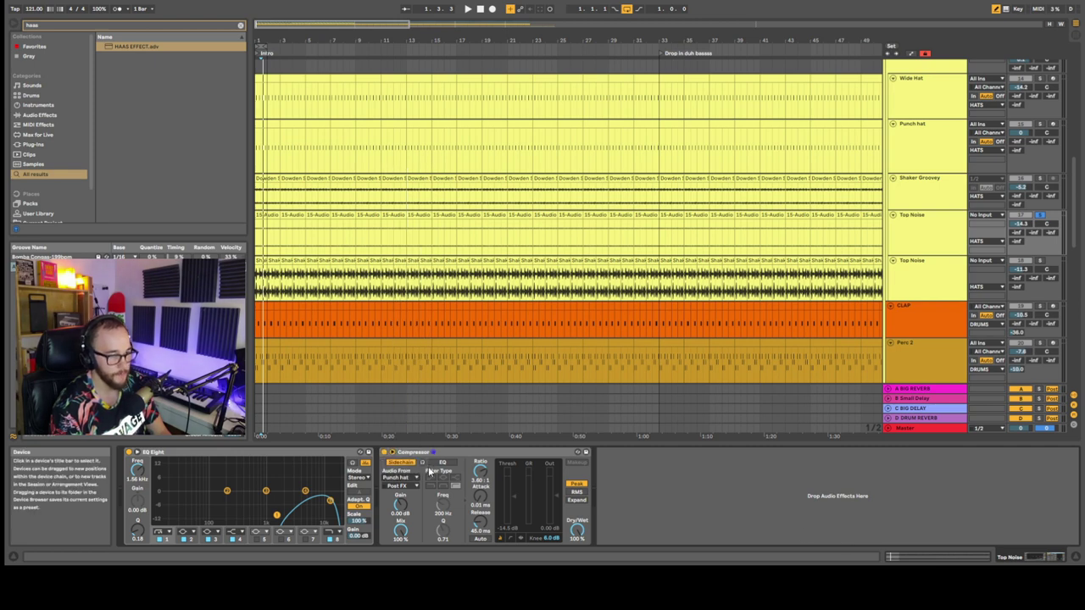
pyautogui.click(397, 478)
pyautogui.click(397, 478)
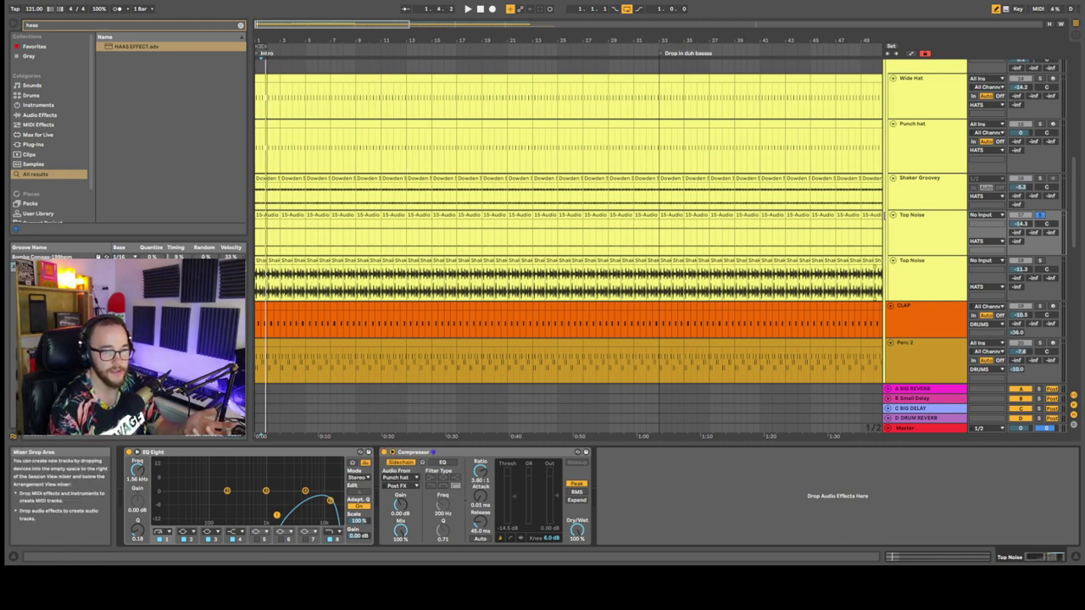
pyautogui.click(901, 165)
pyautogui.click(917, 243)
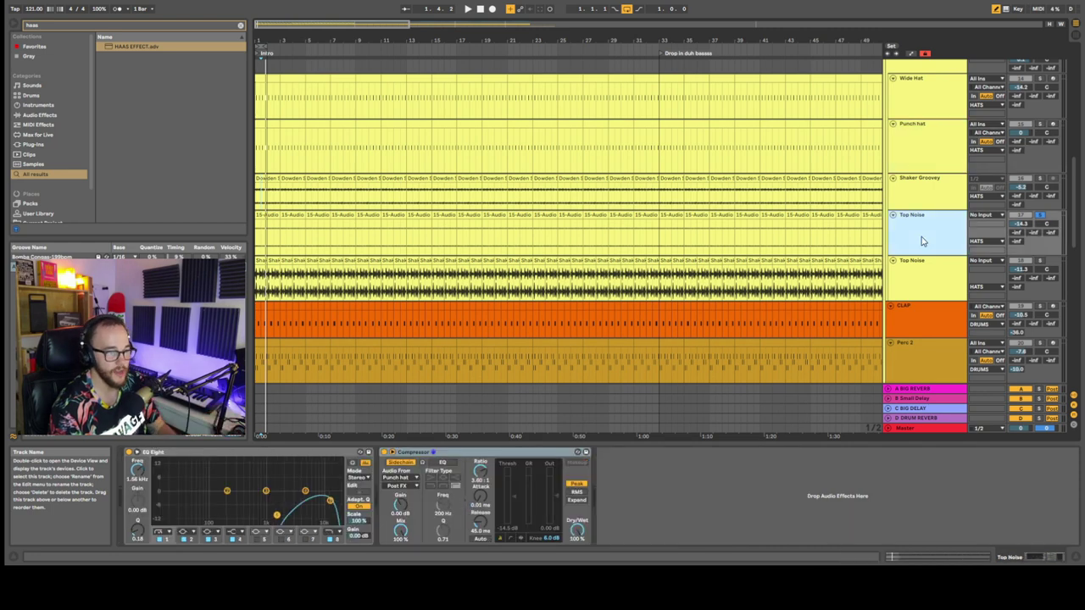
# Lower the Top Noise Compressor's threshold to -20.1 dB during playback and set the track volume to -12.5 dB
pyautogui.moveTo(514, 500); pyautogui.dragTo(516, 511)
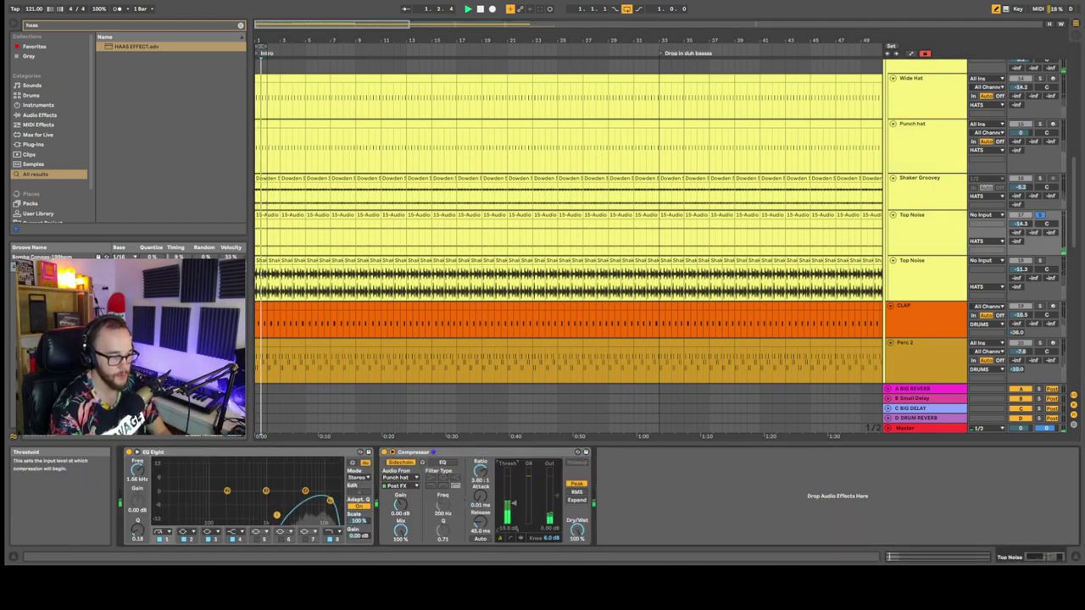
pyautogui.moveTo(516, 514); pyautogui.dragTo(516, 525)
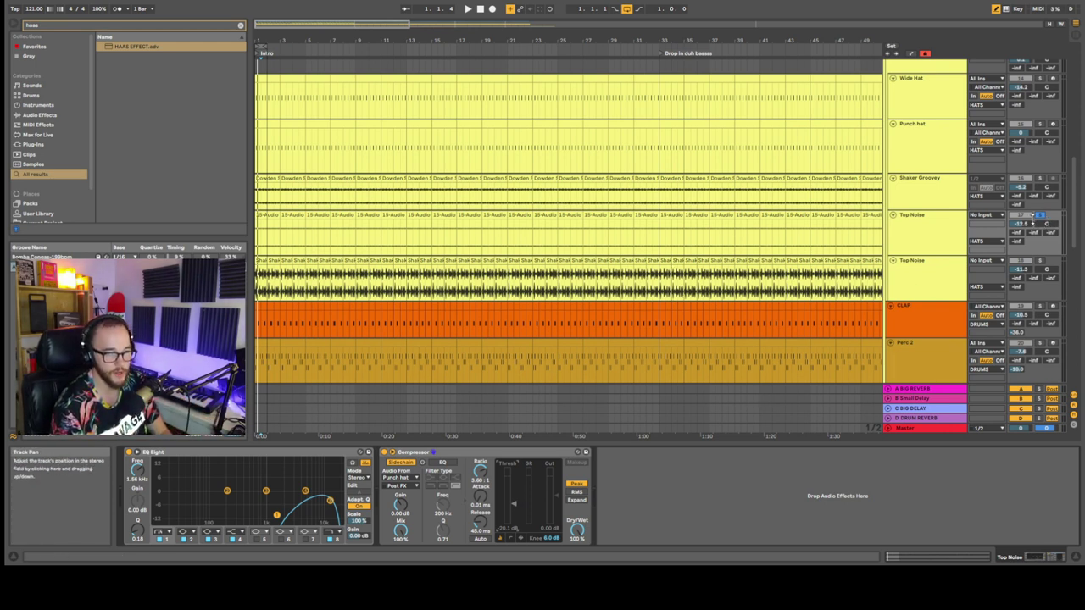
# Solo the second Top Noise track and rename it SHAKER
pyautogui.scroll(-1, 1044, 245)
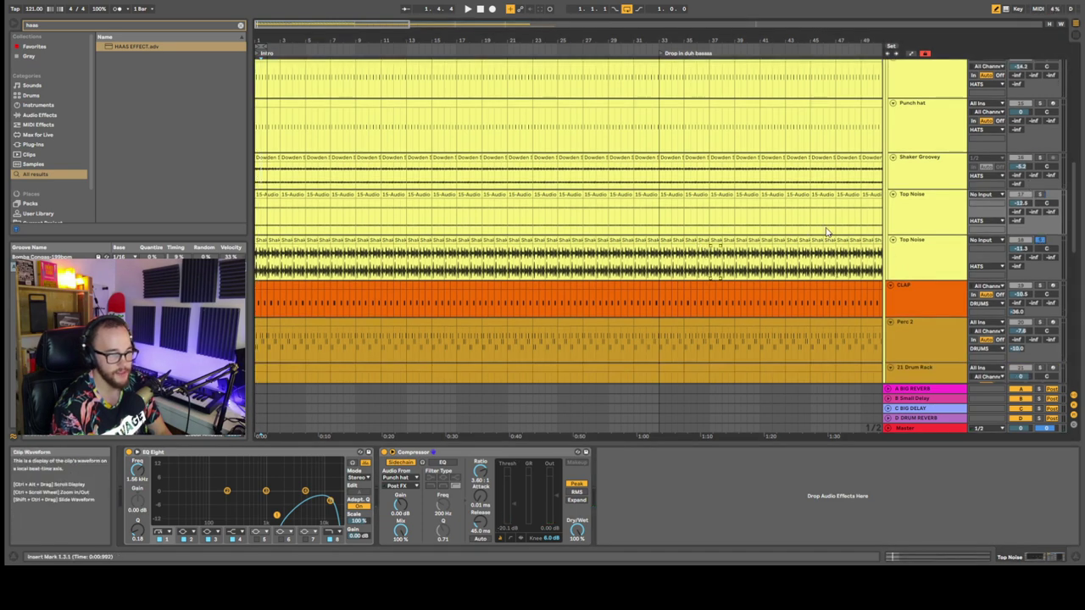
pyautogui.click(947, 253)
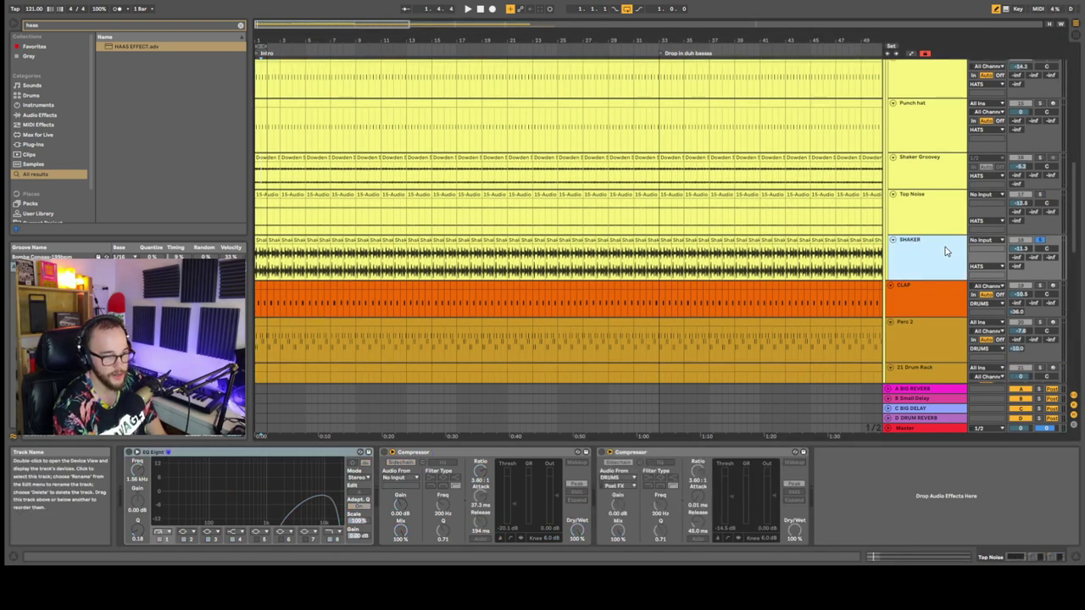
pyautogui.scroll(5, 595, 268)
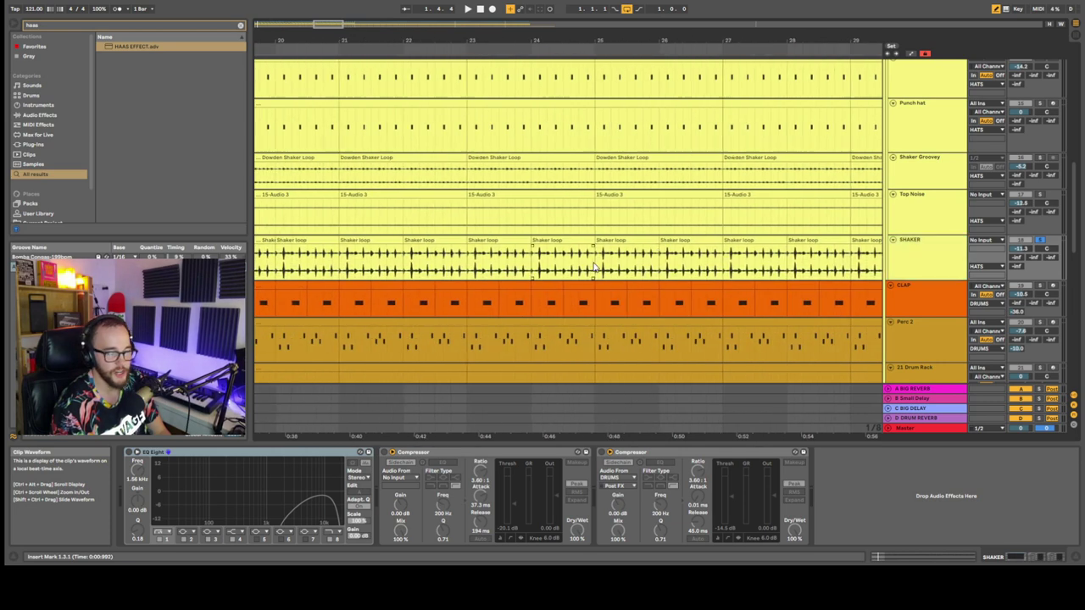
pyautogui.scroll(-5, 595, 268)
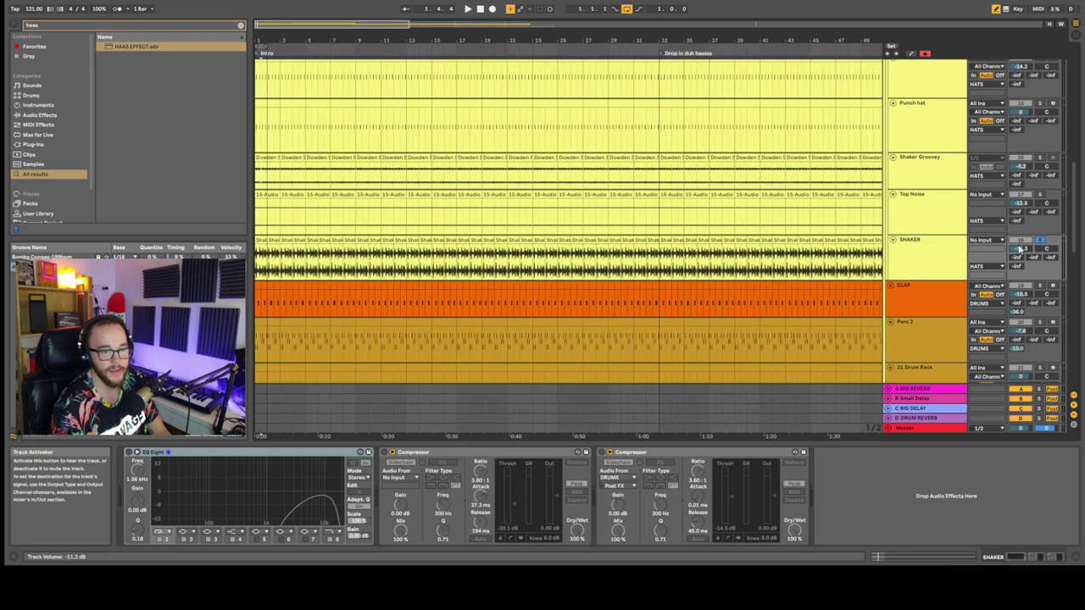
# Play the soloed SHAKER loop from the clip at bar 7
pyautogui.click(262, 246)
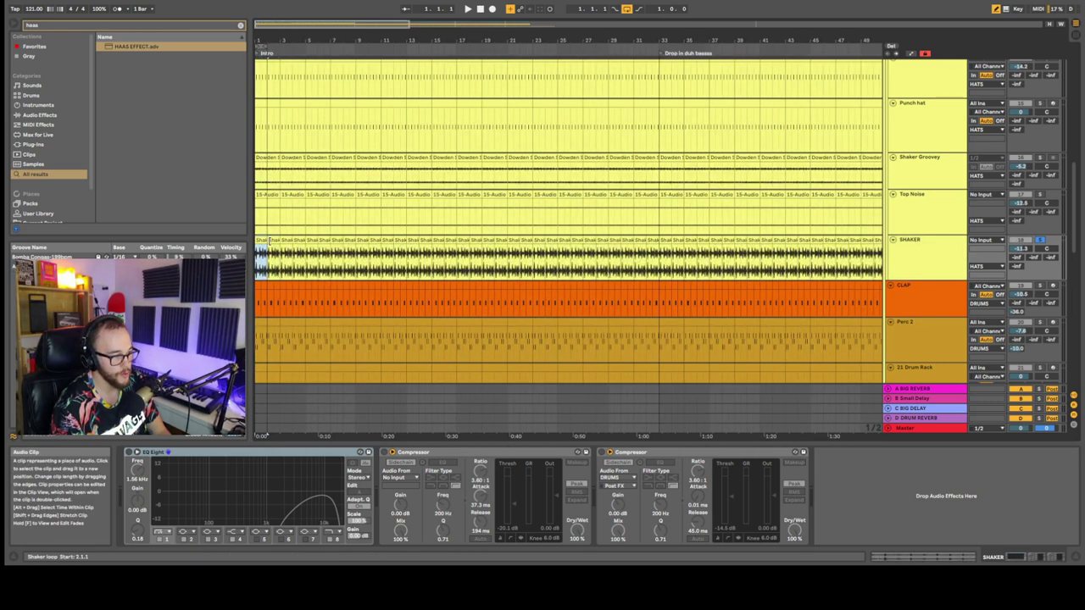
pyautogui.click(300, 240)
pyautogui.click(312, 240)
pyautogui.click(337, 241)
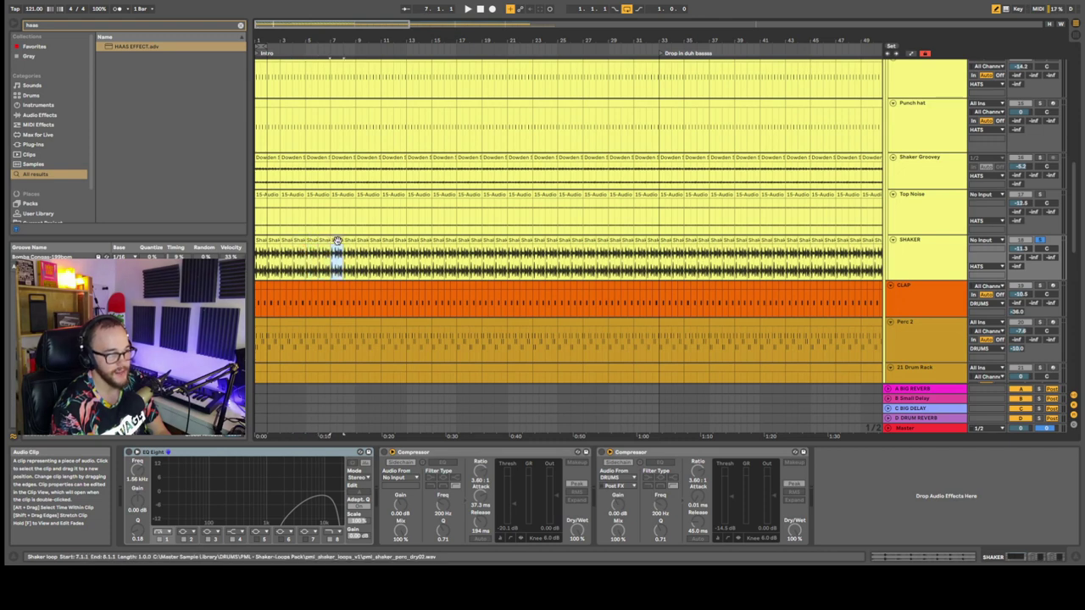
pyautogui.press('space')
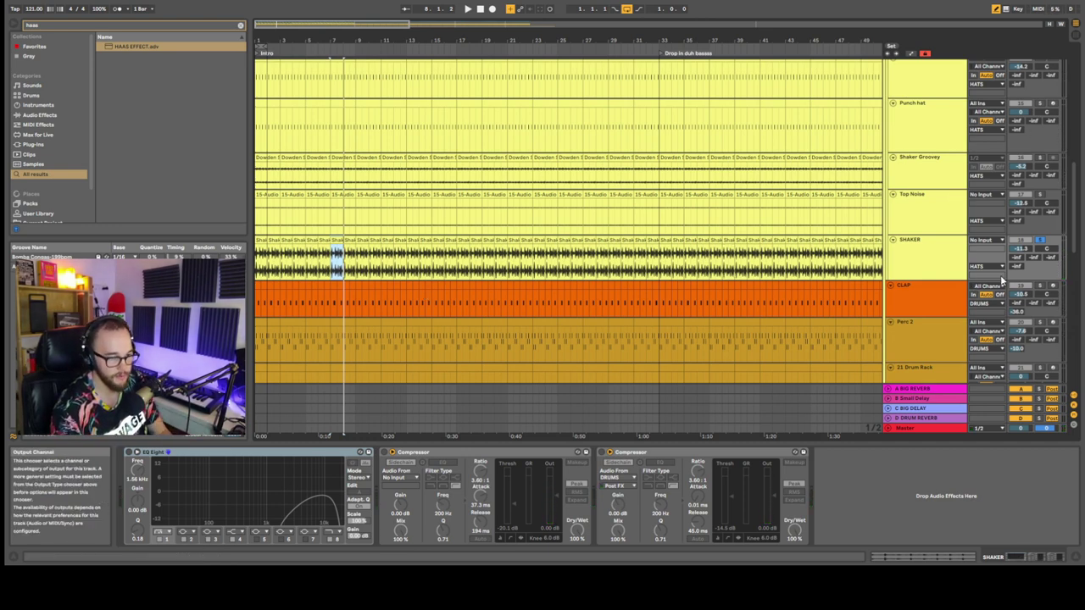
# Solo the HATS group and sidechain the SHAKER track's second Compressor from Punch hat with a -24.0 dB threshold during playback
pyautogui.scroll(3, 1008, 212)
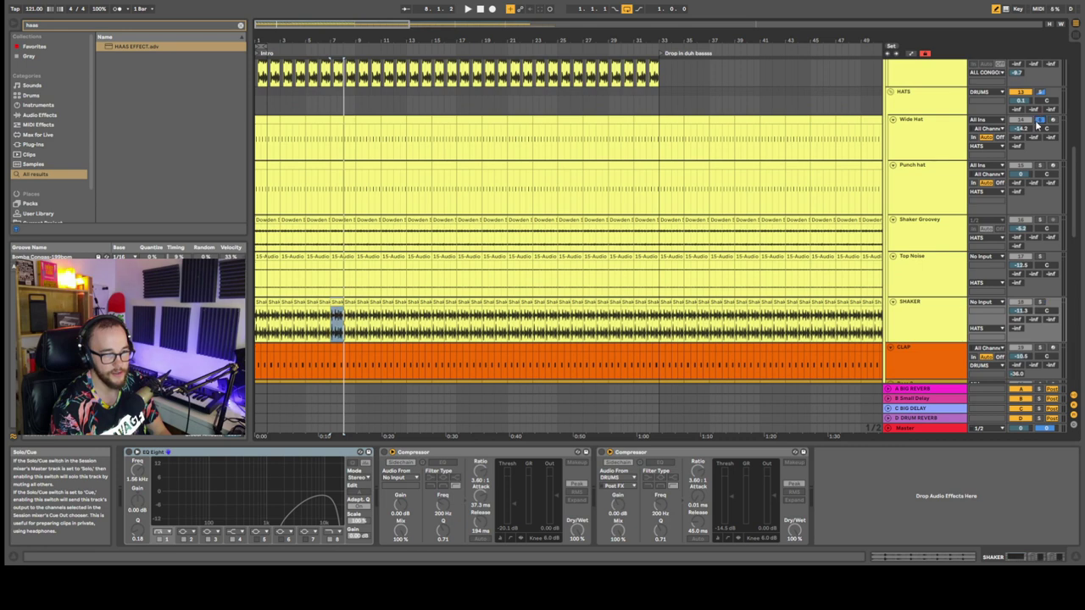
pyautogui.press('space')
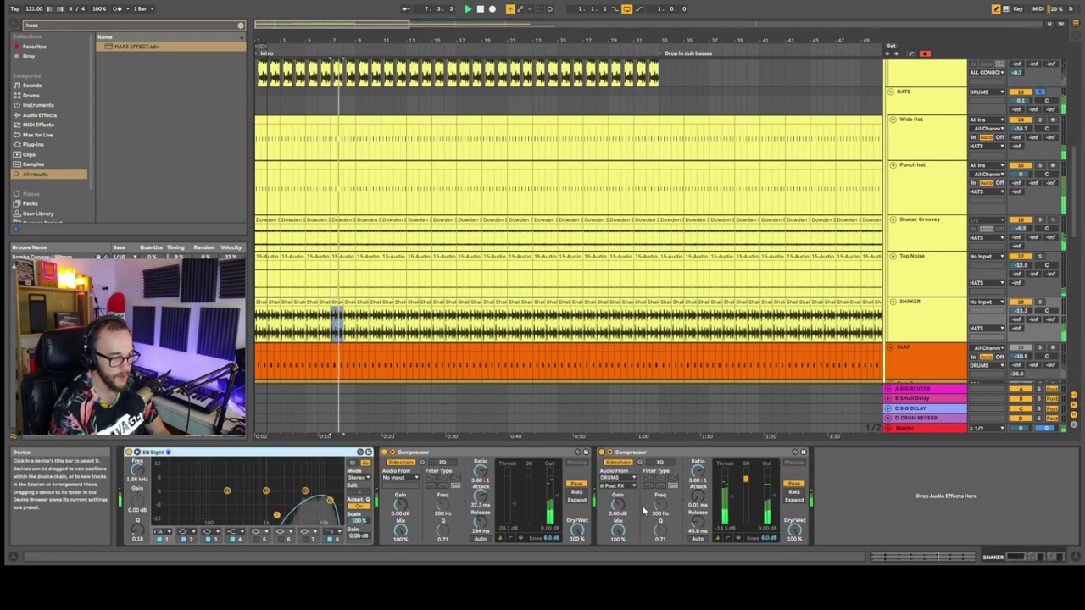
pyautogui.click(631, 482)
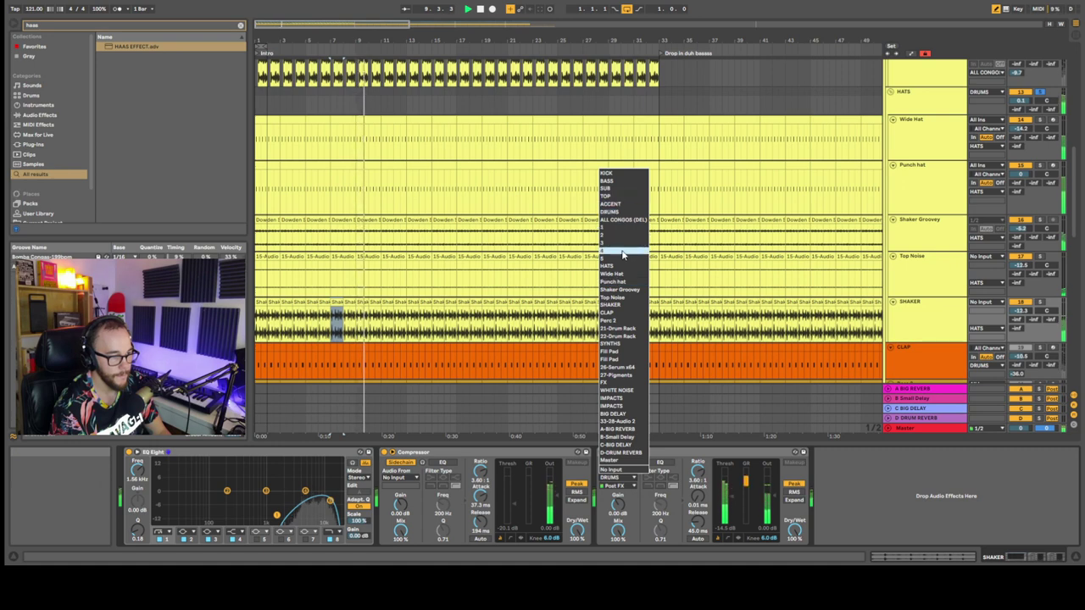
pyautogui.click(622, 282)
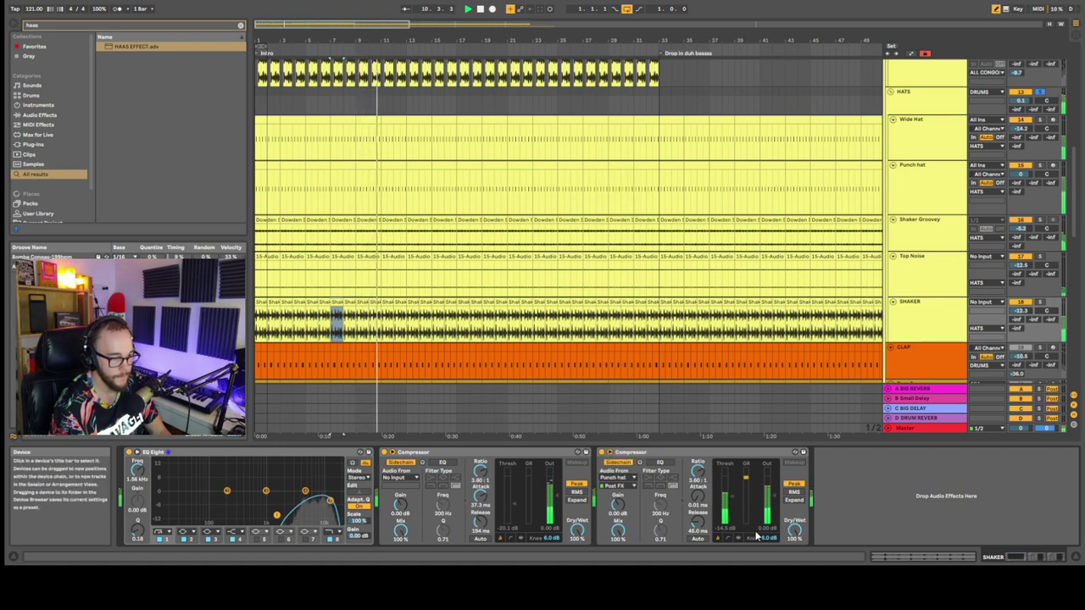
pyautogui.press('space')
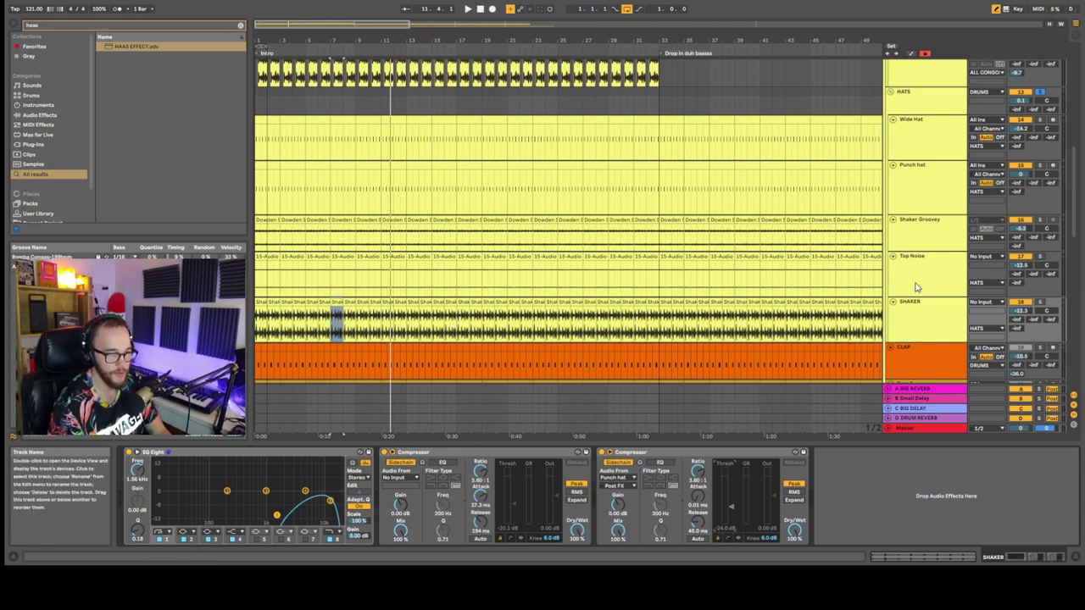
# Set the HATS group volume to 0 dB and show the Punch hat track's devices
pyautogui.click(912, 326)
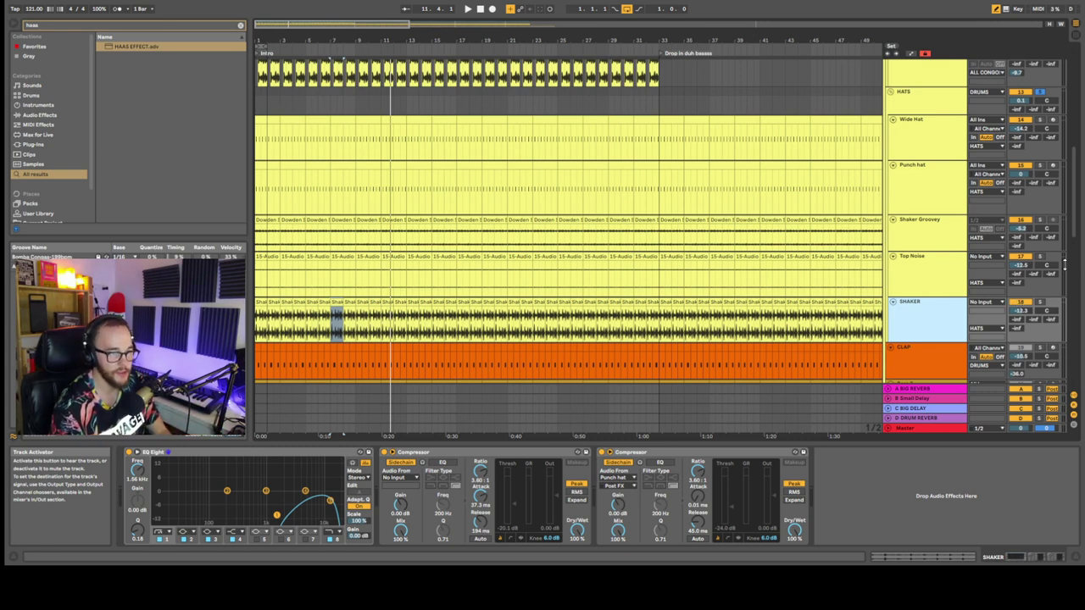
pyautogui.scroll(3, 990, 138)
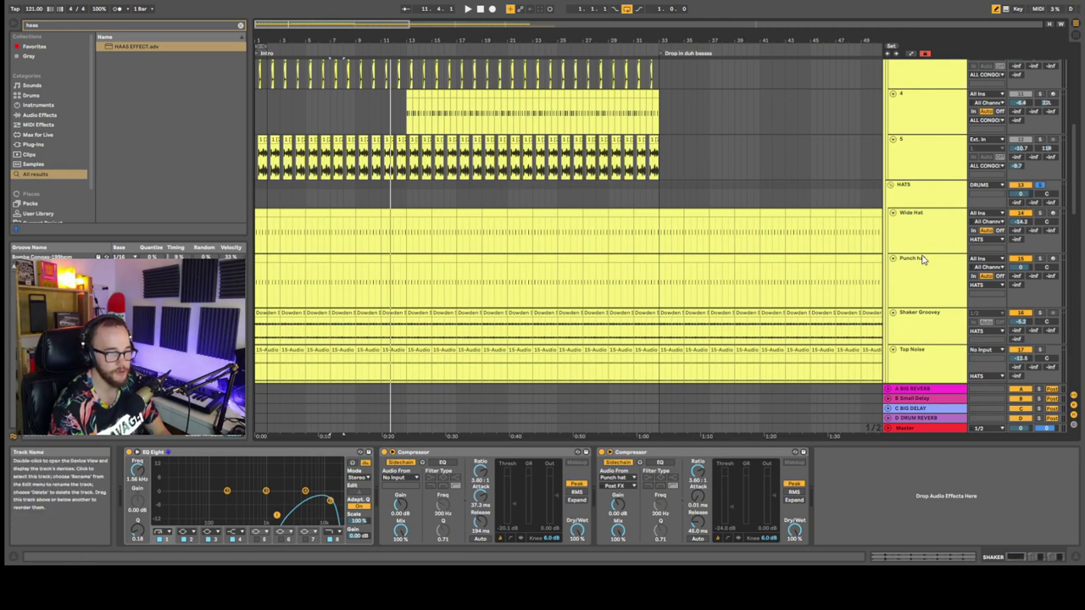
pyautogui.scroll(1, 937, 245)
pyautogui.click(932, 282)
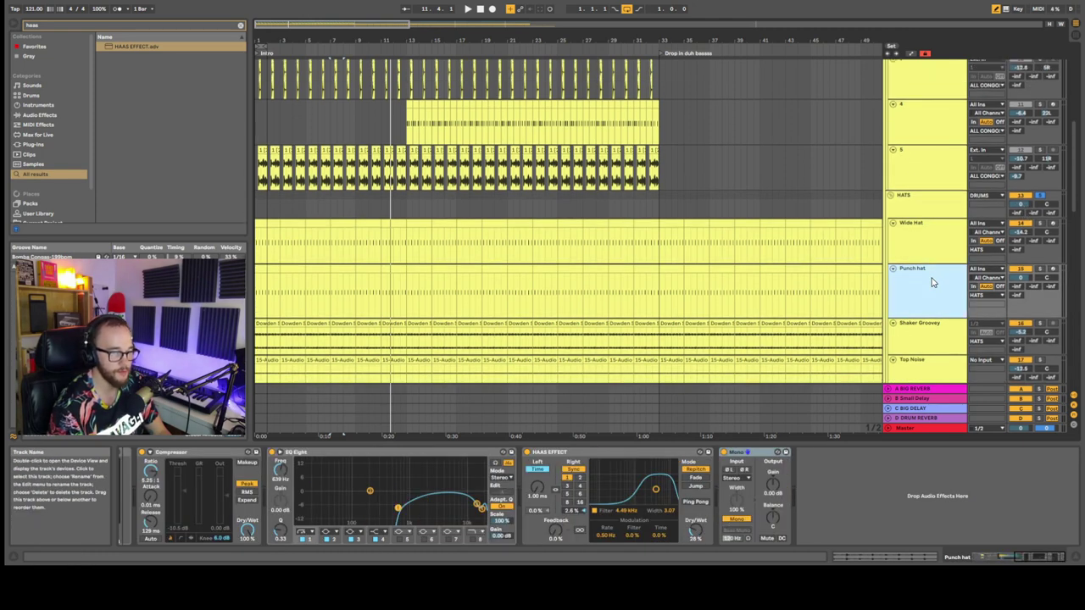
# Solo the CLAP track and play its loop
pyautogui.scroll(-6, 932, 283)
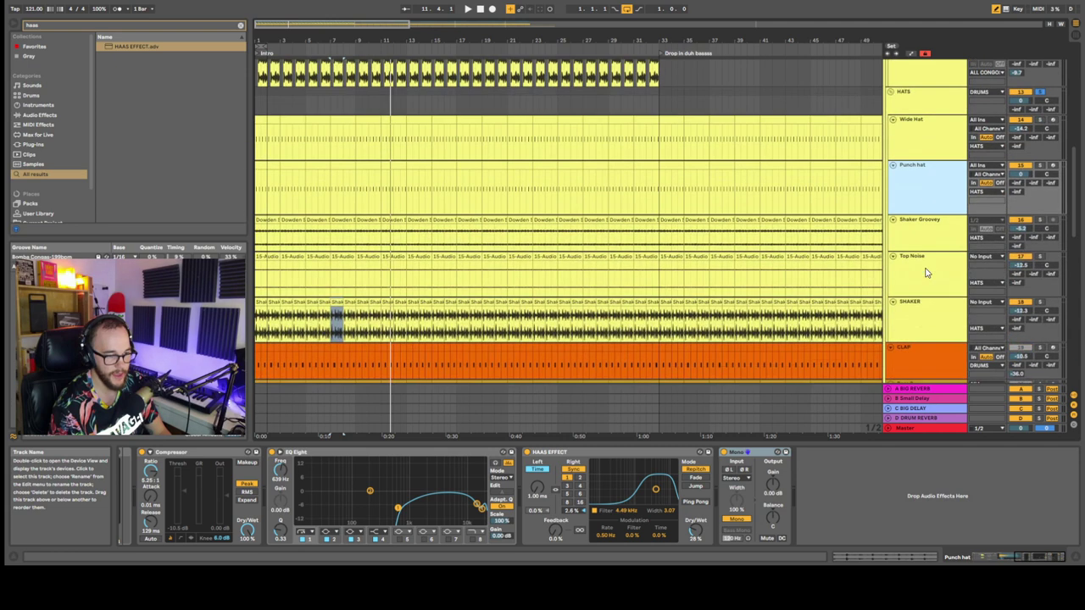
pyautogui.click(1032, 254)
pyautogui.press('space')
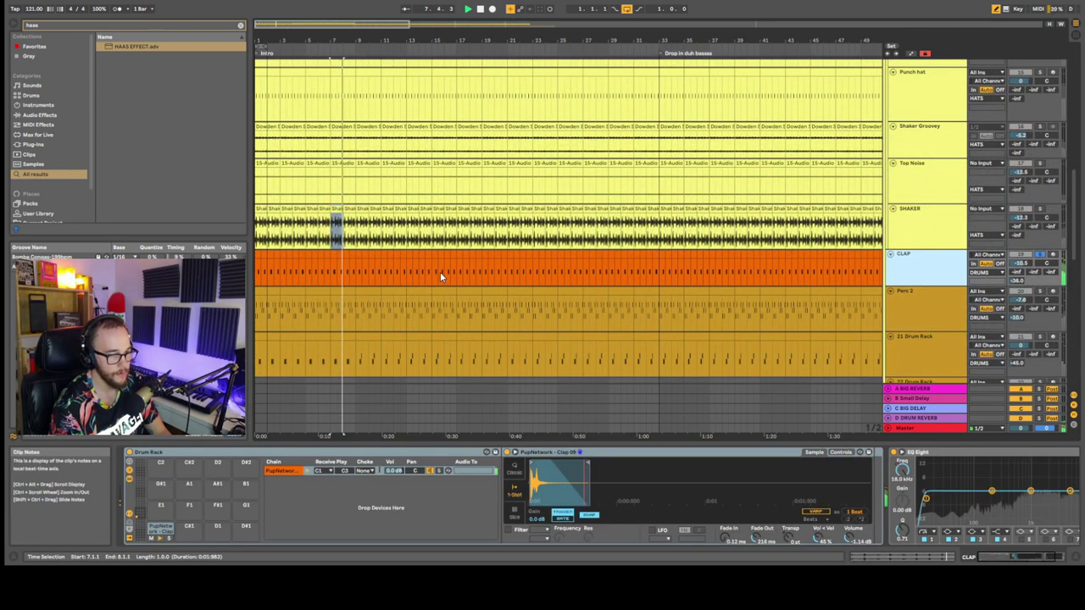
# Extend the clap sample's end to its full length, preview the chain, and shorten the sample back again
pyautogui.click(602, 497)
pyautogui.moveTo(589, 463); pyautogui.dragTo(869, 464)
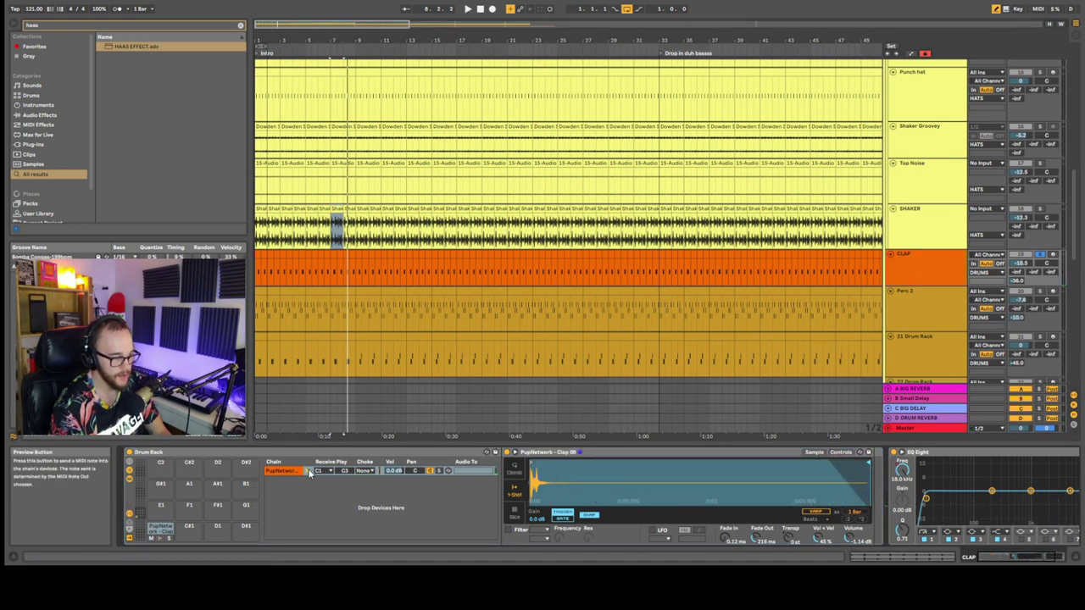
pyautogui.click(309, 472)
pyautogui.moveTo(866, 463); pyautogui.dragTo(587, 463)
# Examine the CLAP track's EQ Eight and the rest of its device chain
pyautogui.click(894, 489)
pyautogui.hscroll(2, 895, 486)
pyautogui.hscroll(-3, 892, 484)
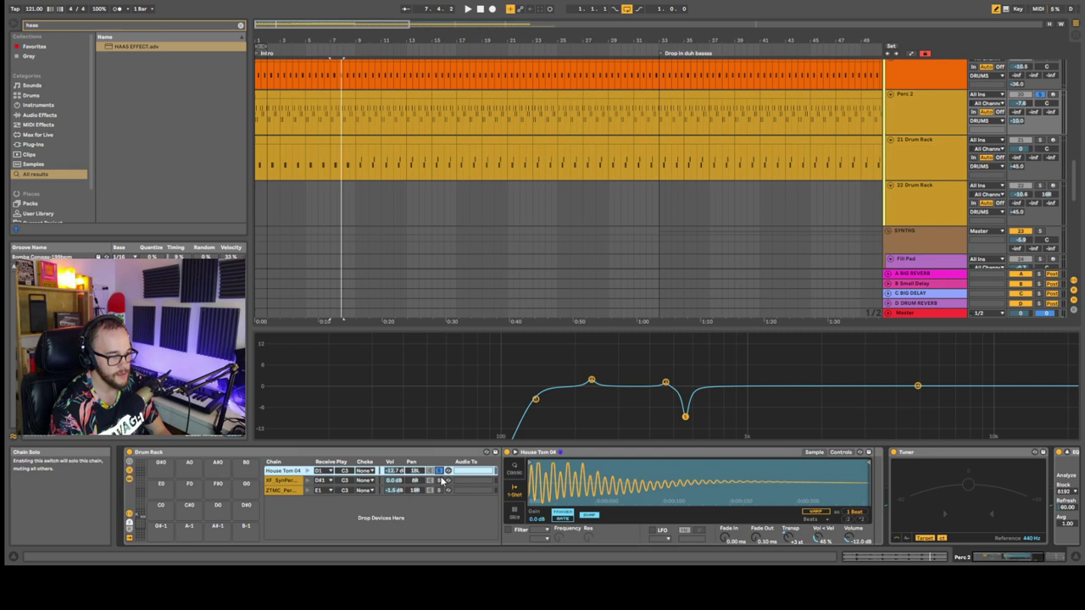
# Solo the Perc 2 track and each of its Drum Rack chains in turn, ending on House Tom 04
pyautogui.click(440, 481)
pyautogui.click(440, 490)
pyautogui.click(439, 471)
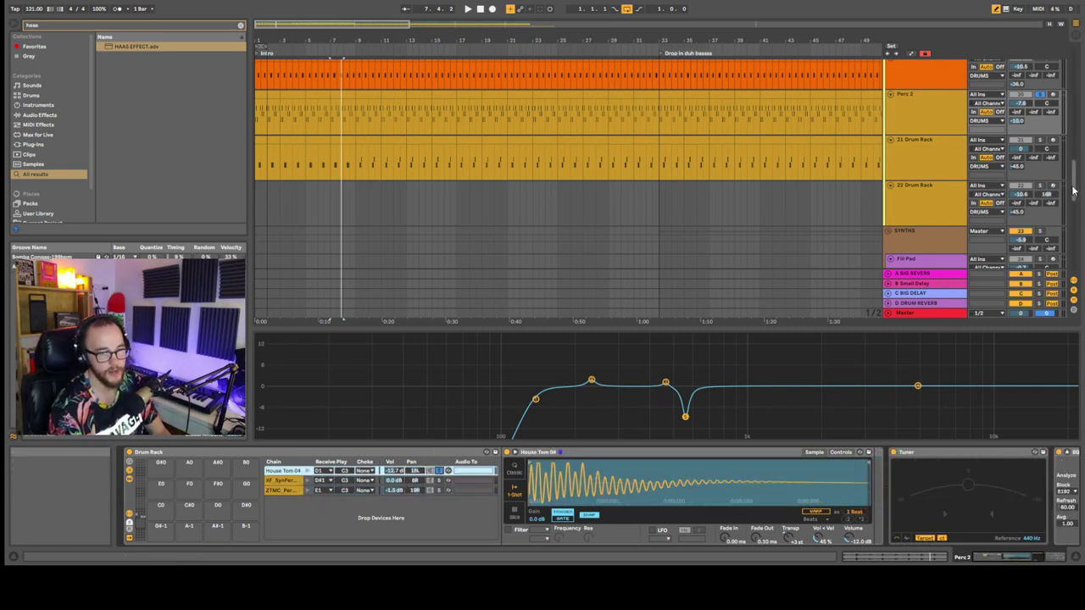
pyautogui.scroll(2, 366, 152)
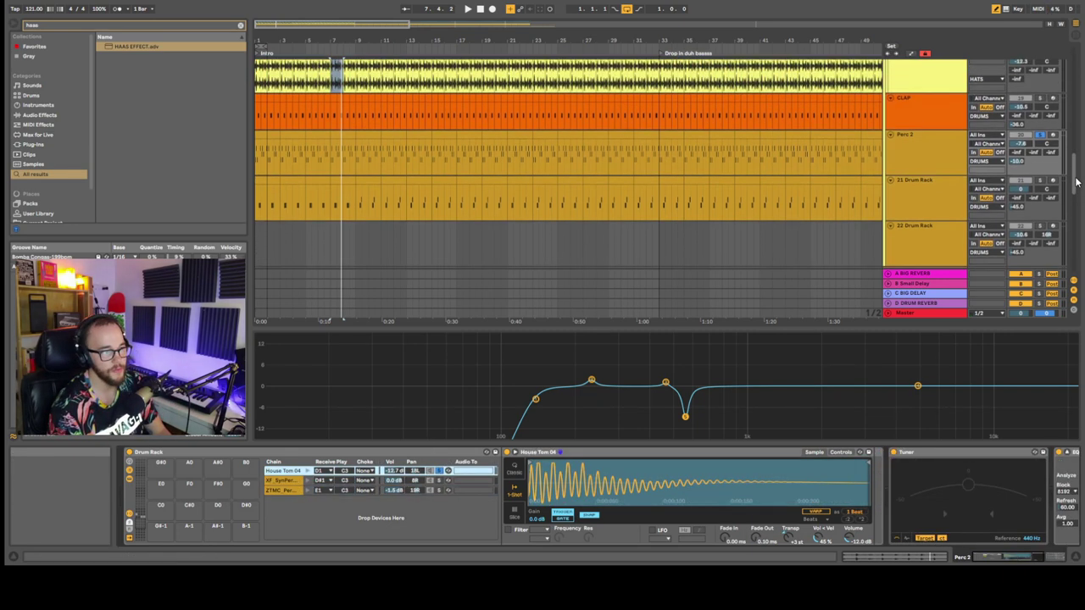
# Play the soloed House Tom 04 chain of Perc 2 from bar 1 together with the KICK and BASS
pyautogui.click(269, 154)
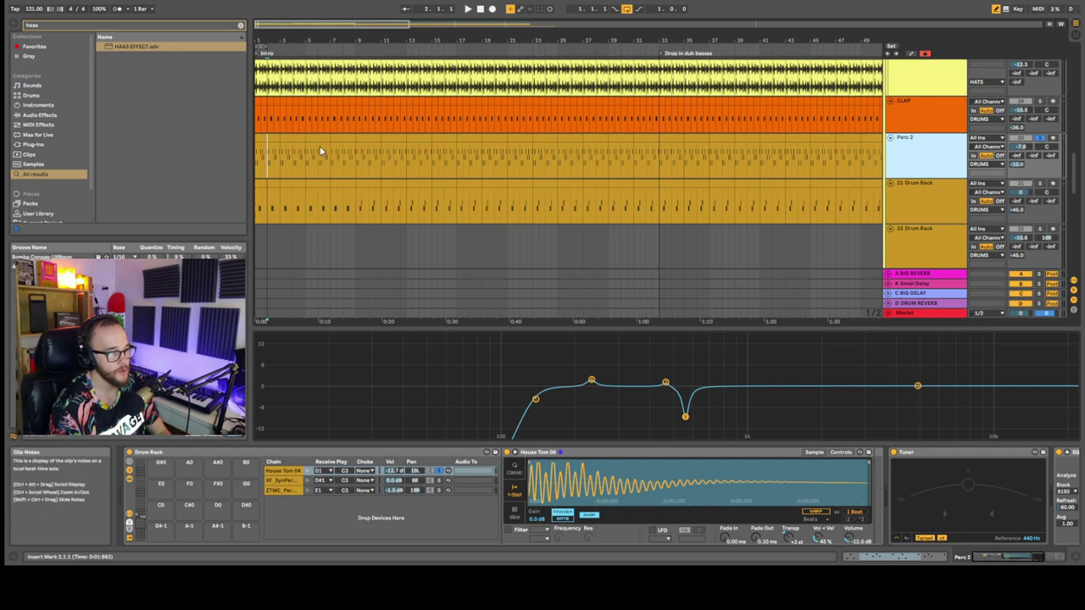
pyautogui.scroll(5, 313, 146)
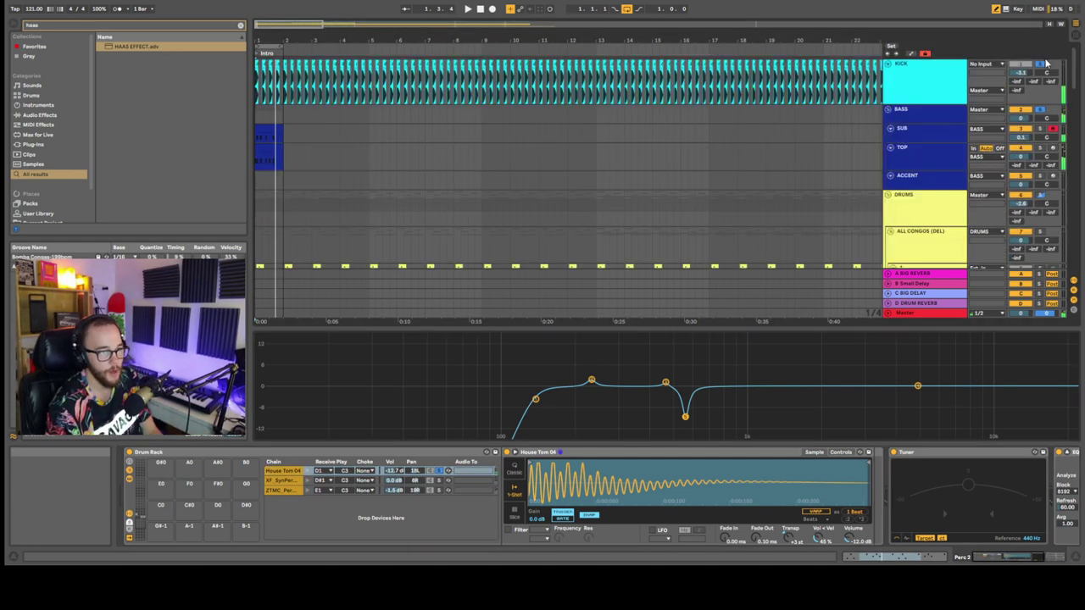
pyautogui.scroll(-5, 438, 157)
pyautogui.scroll(5, 434, 161)
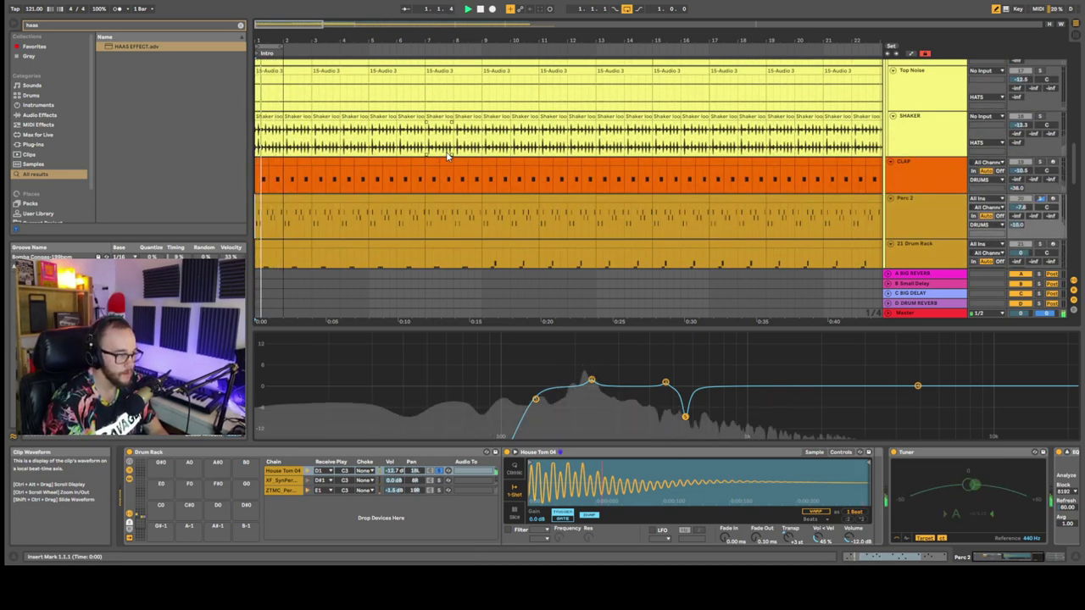
pyautogui.press('space')
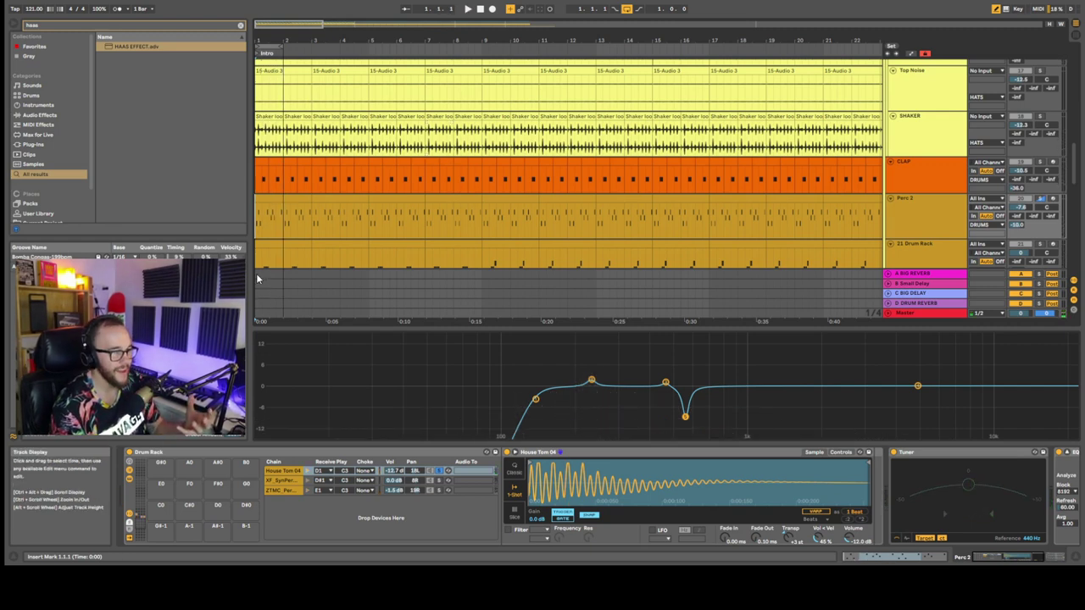
# Show the notes of Perc 2's first clip, return to its devices, and play House Tom 04 alone
pyautogui.click(264, 209)
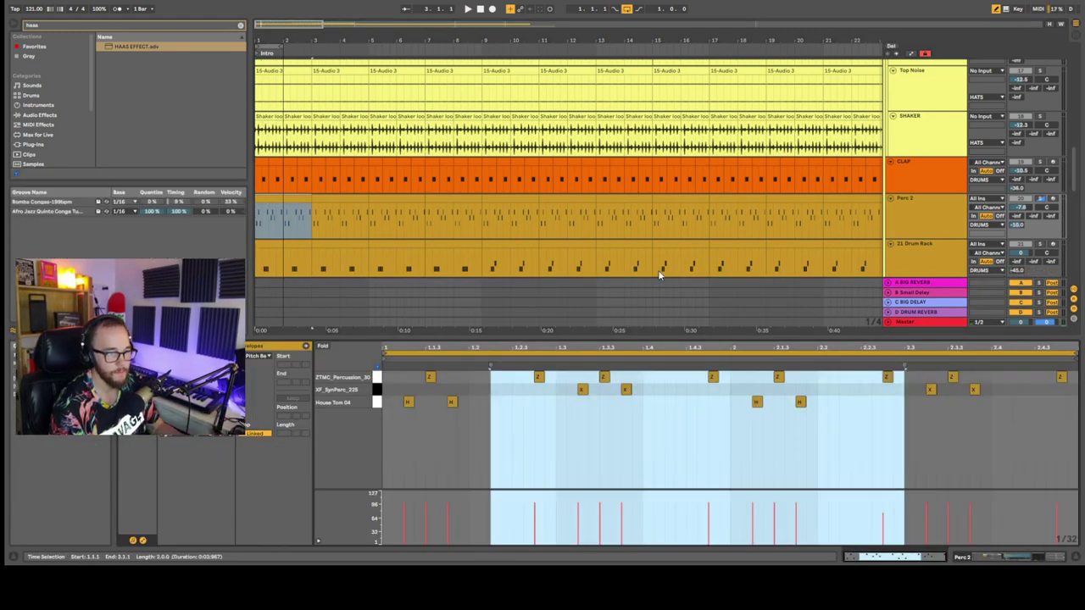
pyautogui.click(941, 203)
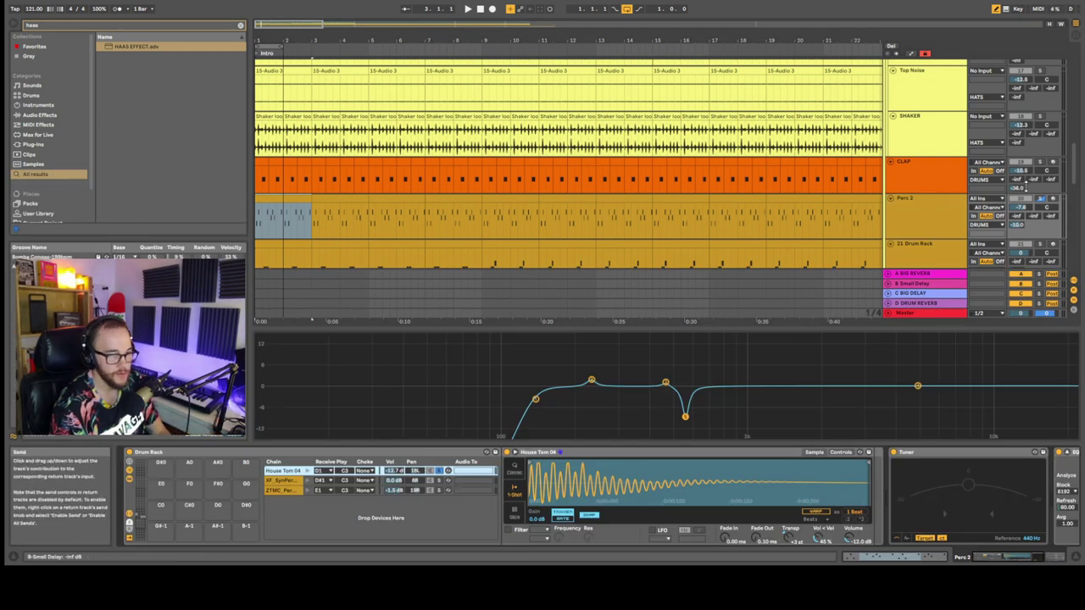
pyautogui.press('space')
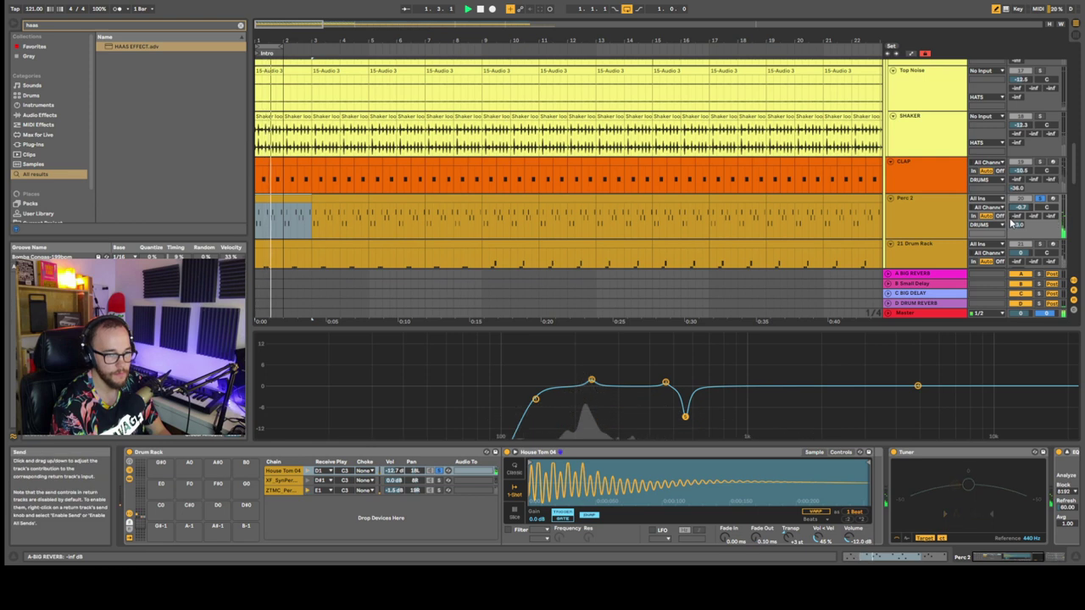
pyautogui.press('space')
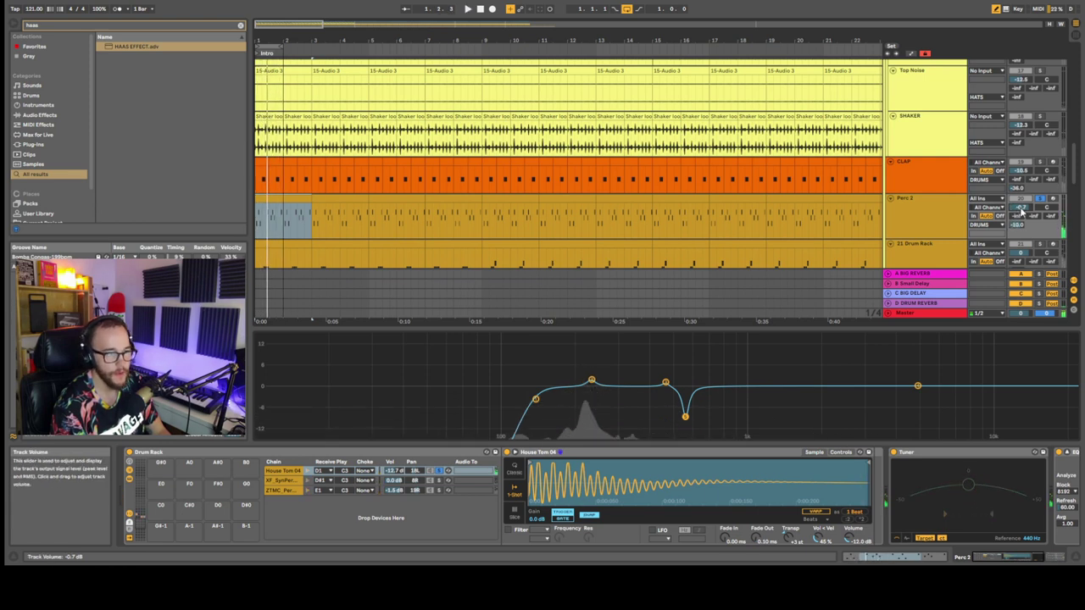
# Audition the XF_SynPerc and ZTMC_Percussion_30 chains soloed in turn, and play the Perc 2 pattern with all chains
pyautogui.click(442, 480)
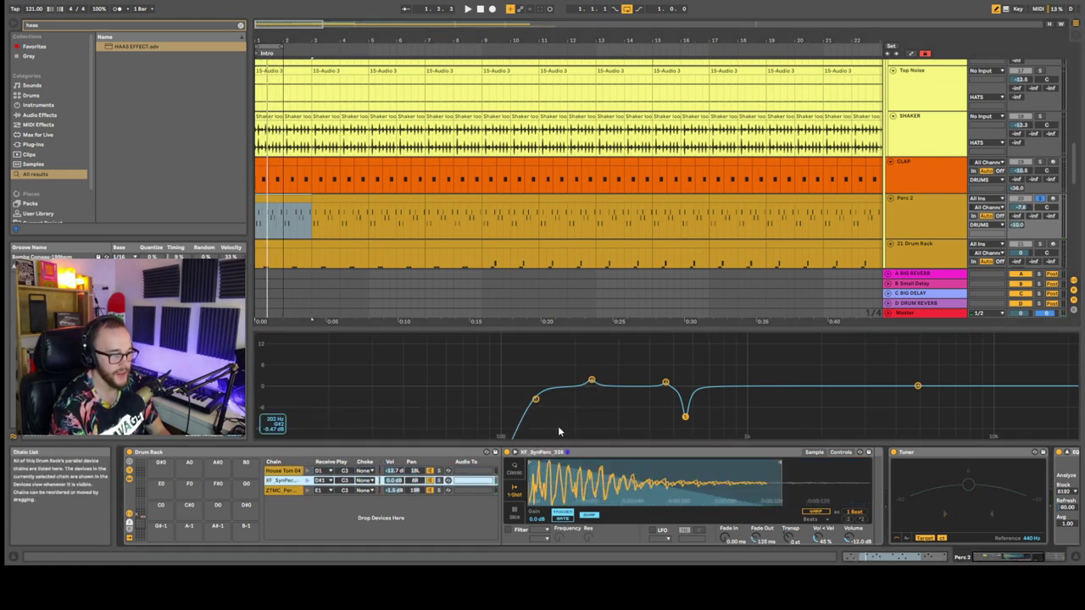
pyautogui.press('space')
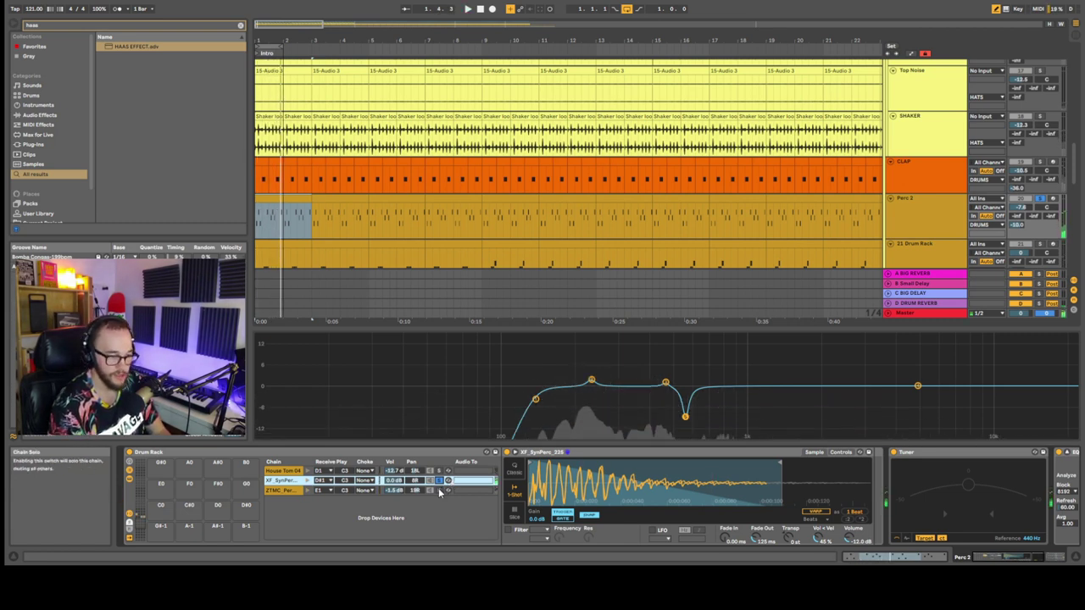
pyautogui.click(439, 491)
pyautogui.press('space')
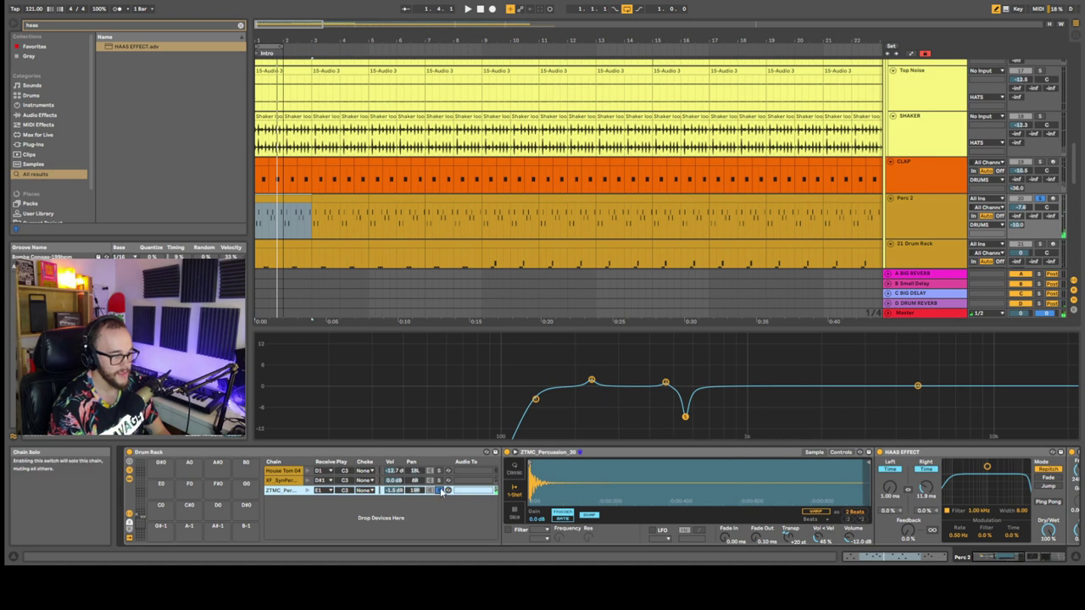
pyautogui.press('space')
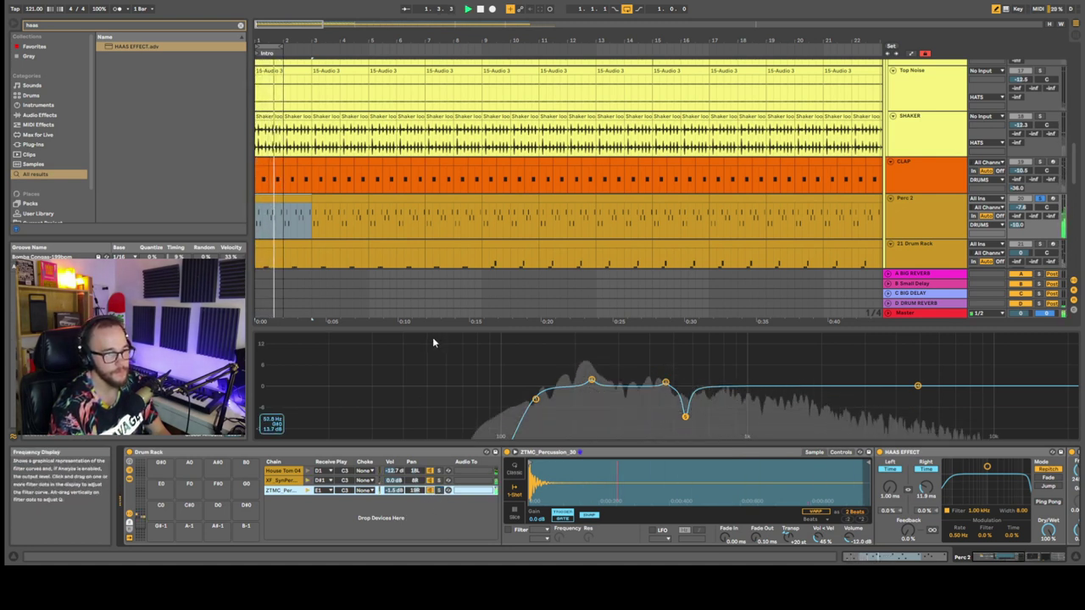
pyautogui.press('space')
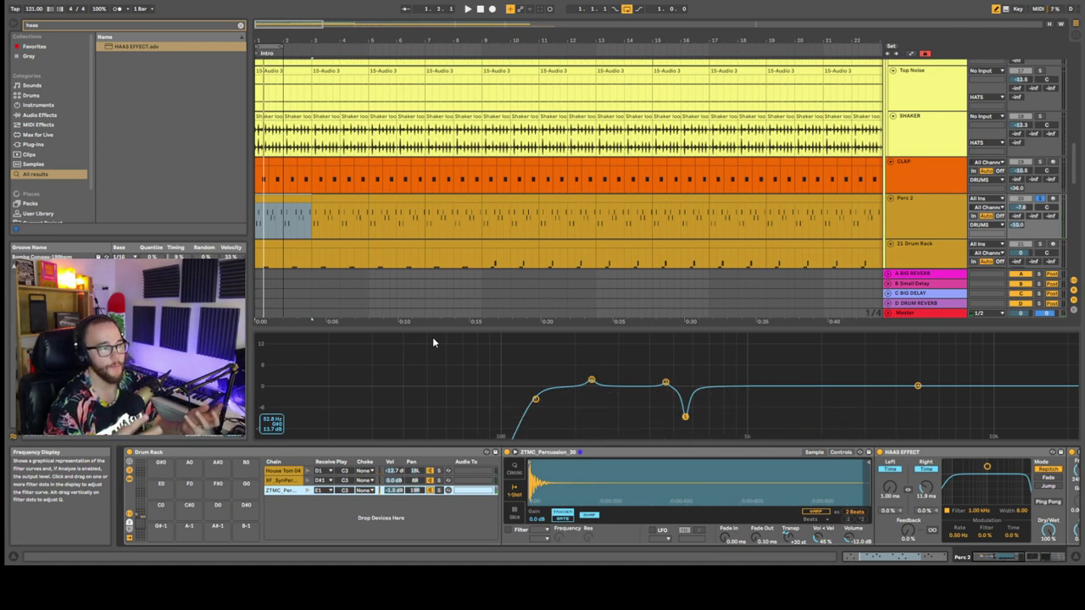
# Examine the note placement in Perc 2's clip, stepping the insert marker through the hits from 1.1.4 to 2.1.3
pyautogui.doubleClick(272, 210)
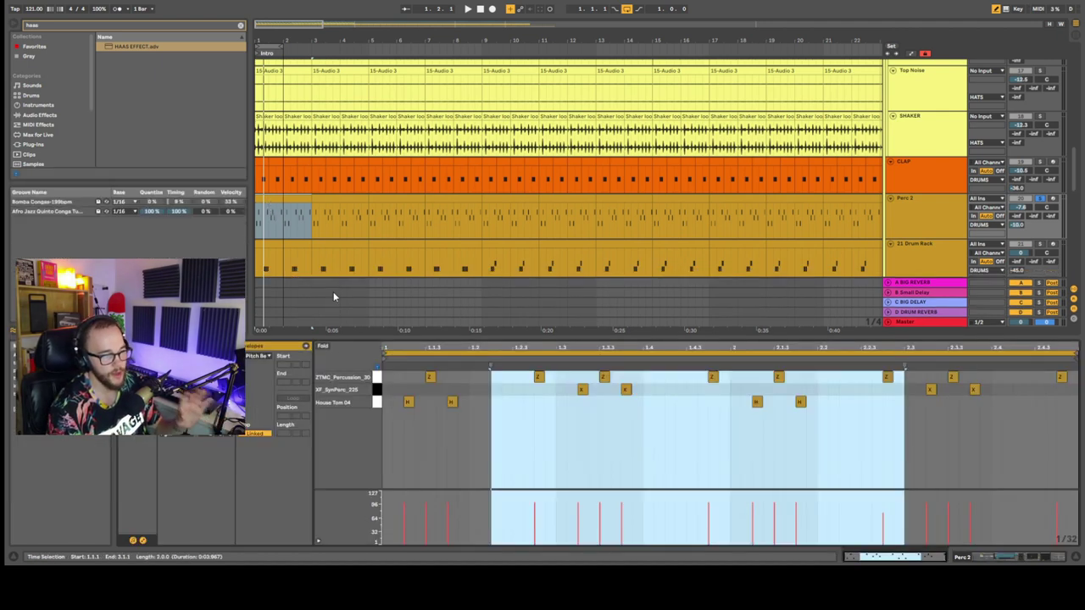
pyautogui.click(447, 403)
pyautogui.click(447, 403)
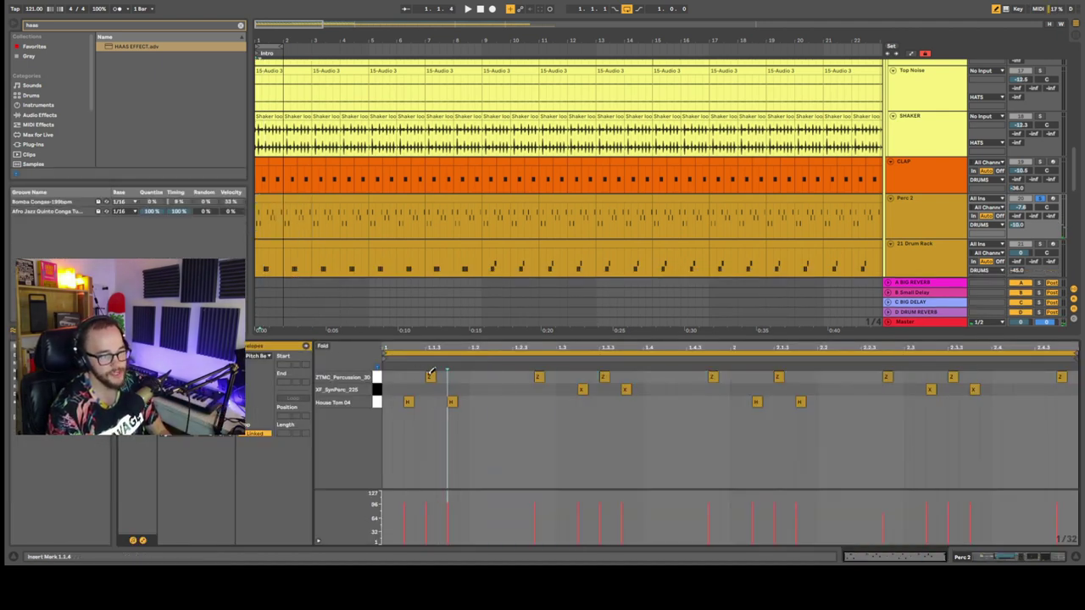
pyautogui.click(723, 402)
pyautogui.click(723, 402)
pyautogui.click(722, 403)
pyautogui.click(723, 402)
pyautogui.click(715, 403)
pyautogui.click(715, 403)
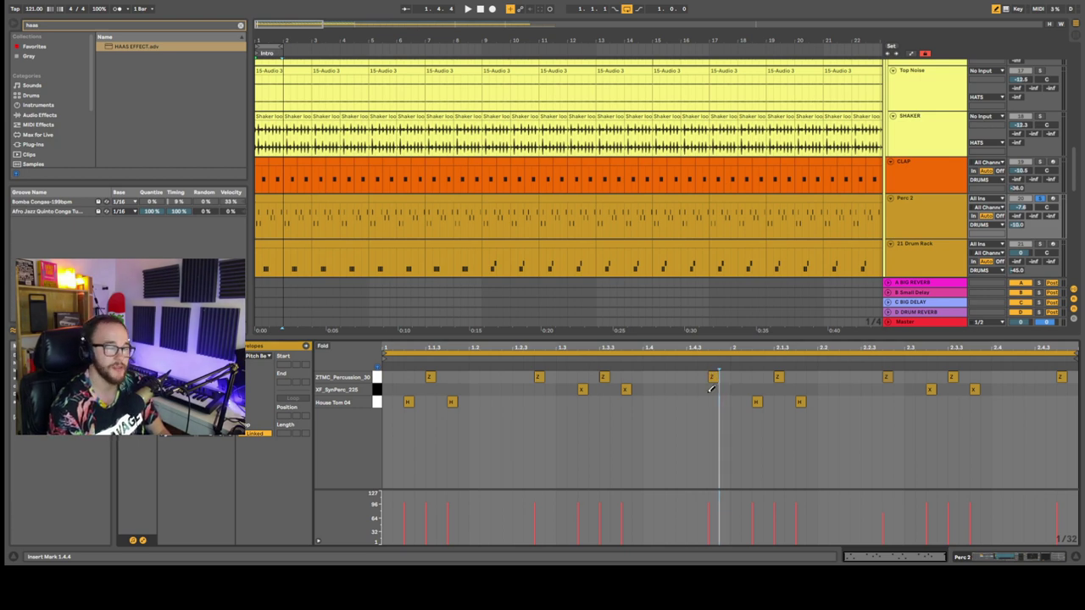
pyautogui.click(713, 402)
pyautogui.click(713, 403)
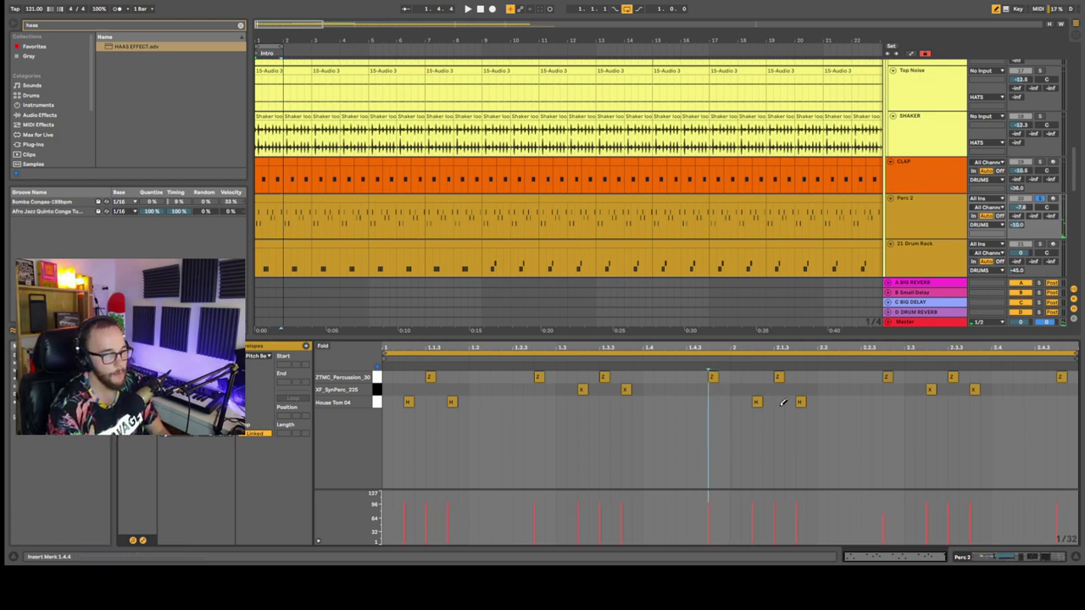
pyautogui.click(798, 402)
pyautogui.click(782, 434)
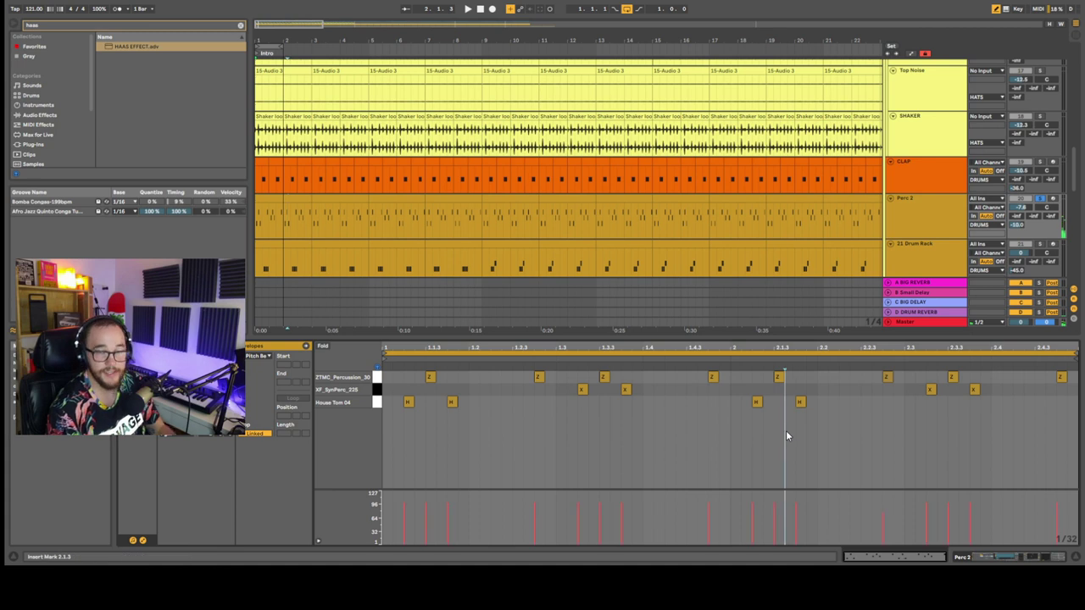
# Select the first two bars of the Perc 2 clip and place the insert marker at 2.1.1
pyautogui.moveTo(272, 210); pyautogui.dragTo(319, 237)
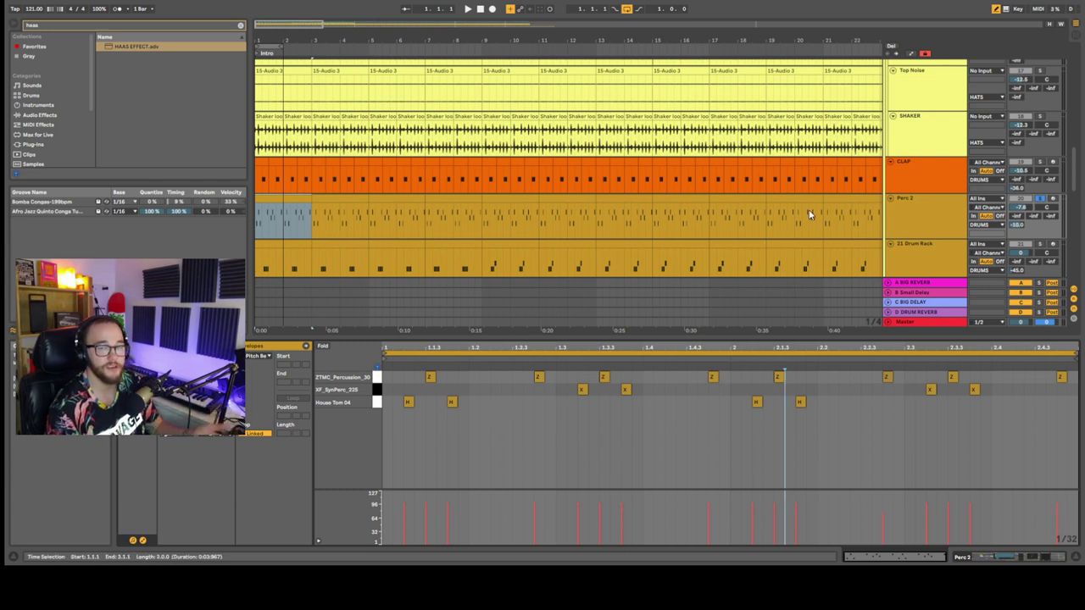
pyautogui.click(305, 223)
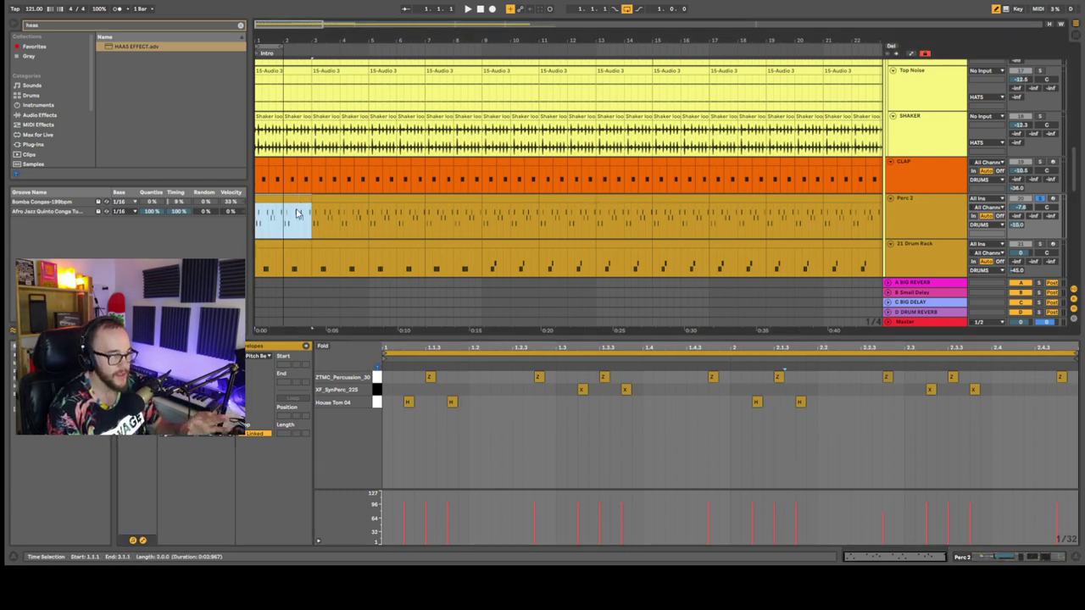
pyautogui.click(284, 214)
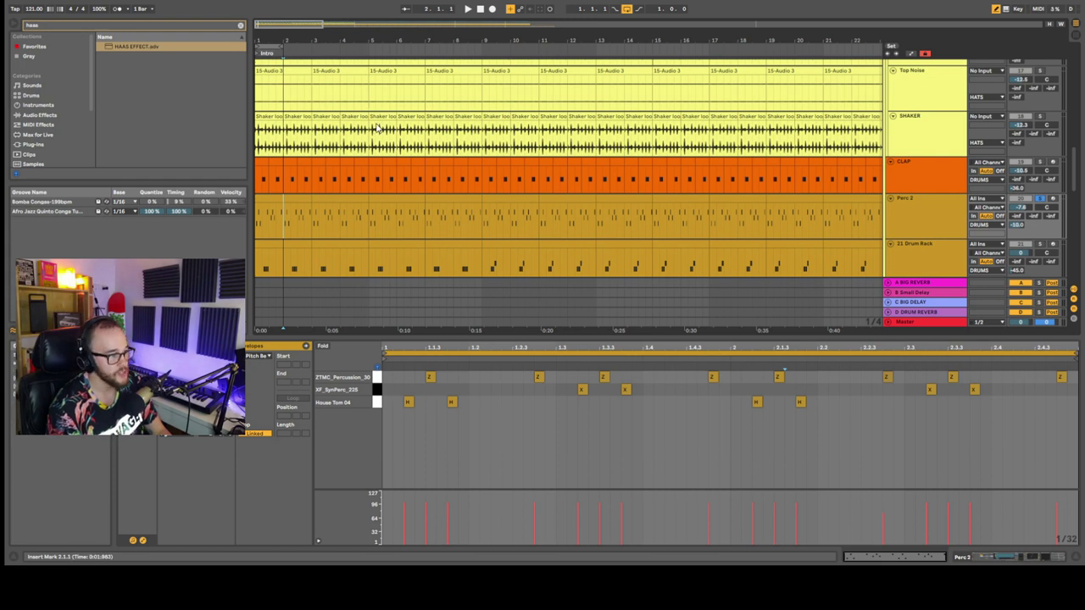
# Solo the 21 Drum Rack track instead of Perc 2 and play its clip from 1.2.3
pyautogui.scroll(-2, 577, 171)
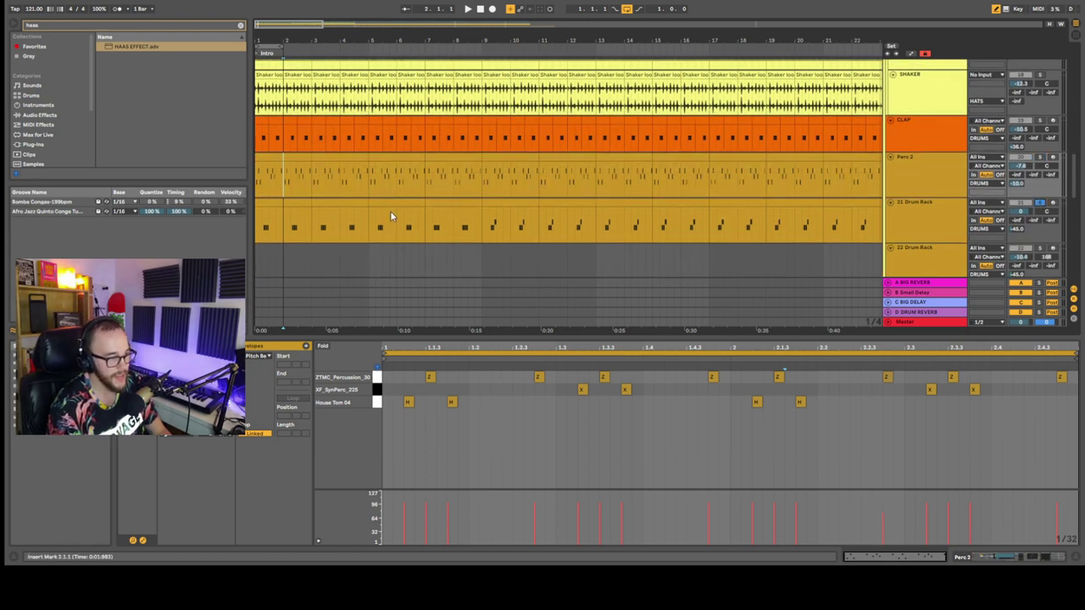
pyautogui.press('+')
pyautogui.press('+')
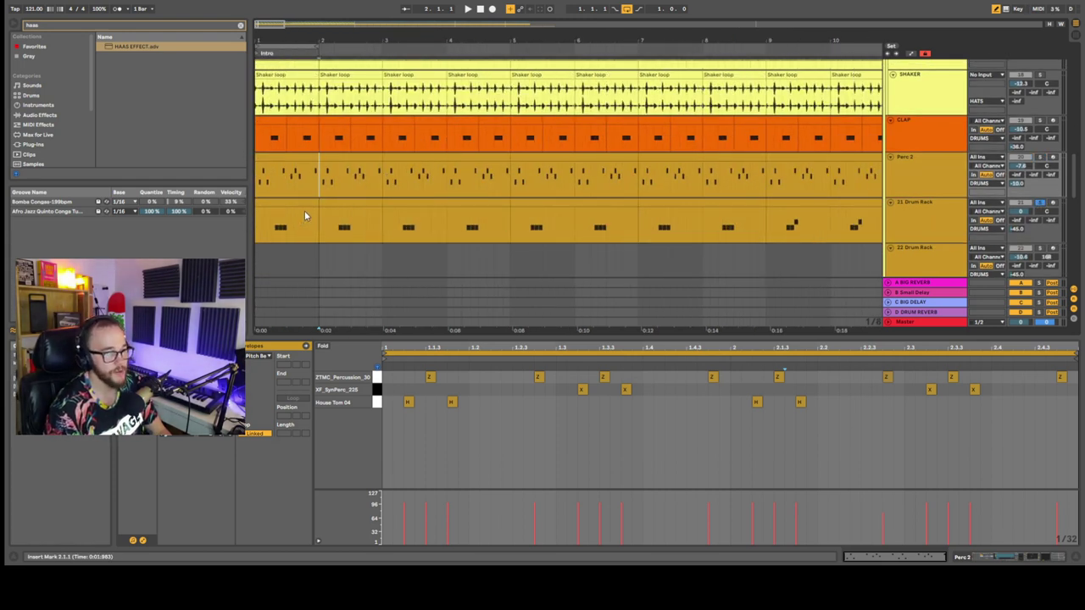
pyautogui.moveTo(1074, 182); pyautogui.dragTo(1077, 53)
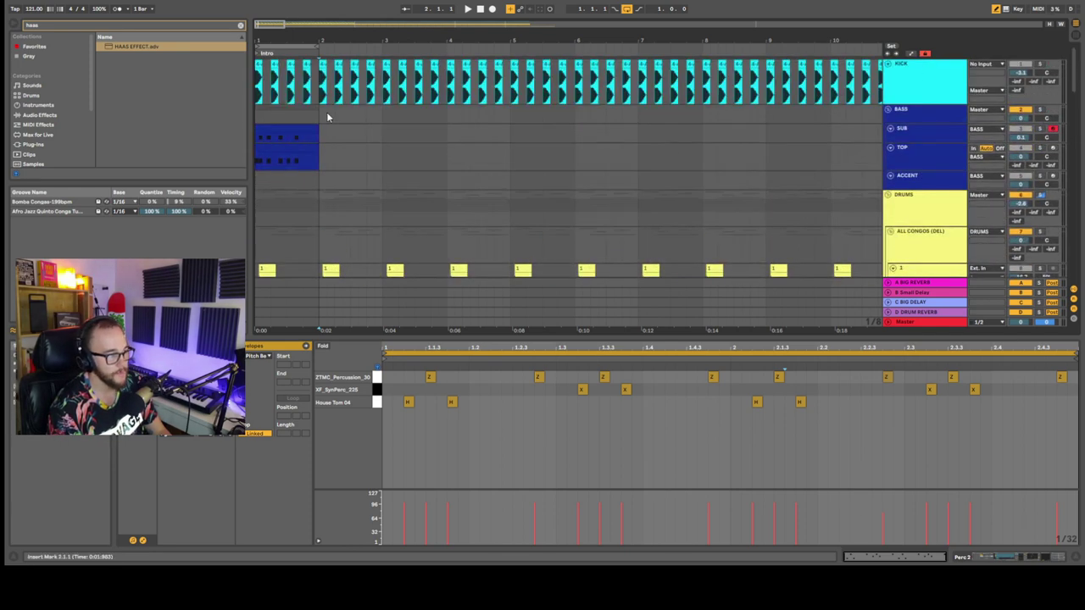
pyautogui.click(337, 112)
pyautogui.scroll(-10, 304, 151)
pyautogui.scroll(-5, 303, 153)
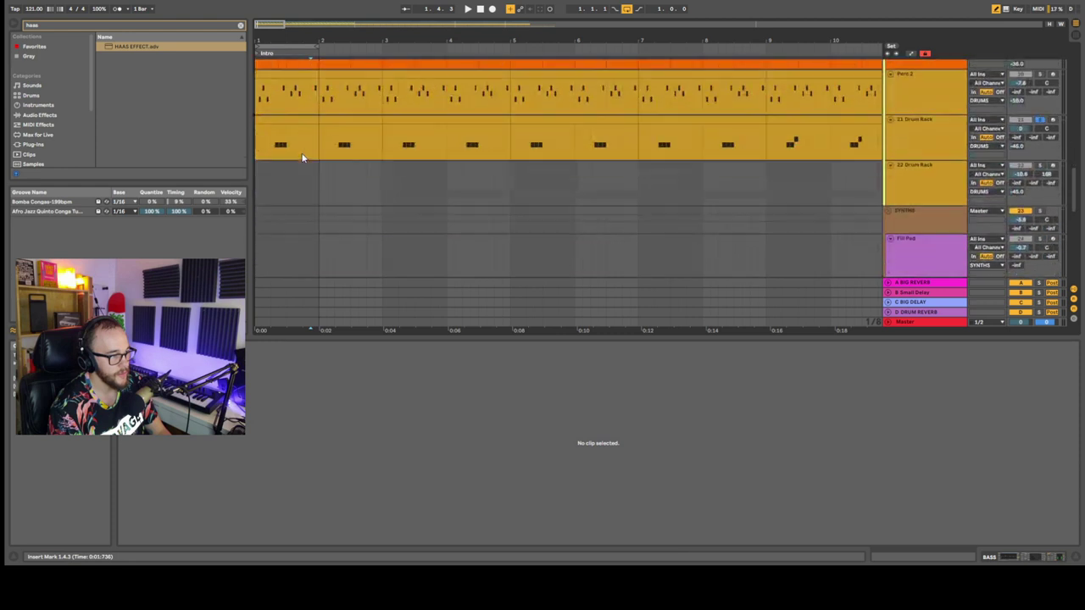
pyautogui.click(278, 140)
pyautogui.press('space')
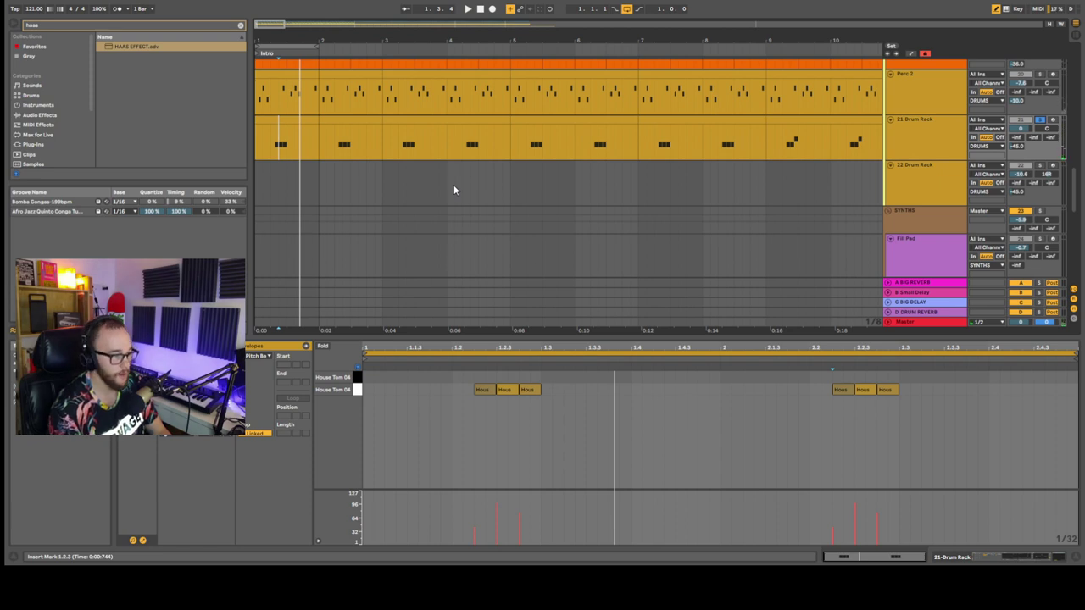
# Show the 21 Drum Rack track's devices from the Drum Rack chains onward and play the soloed tom pattern
pyautogui.hotkey('shift', 'Tab')
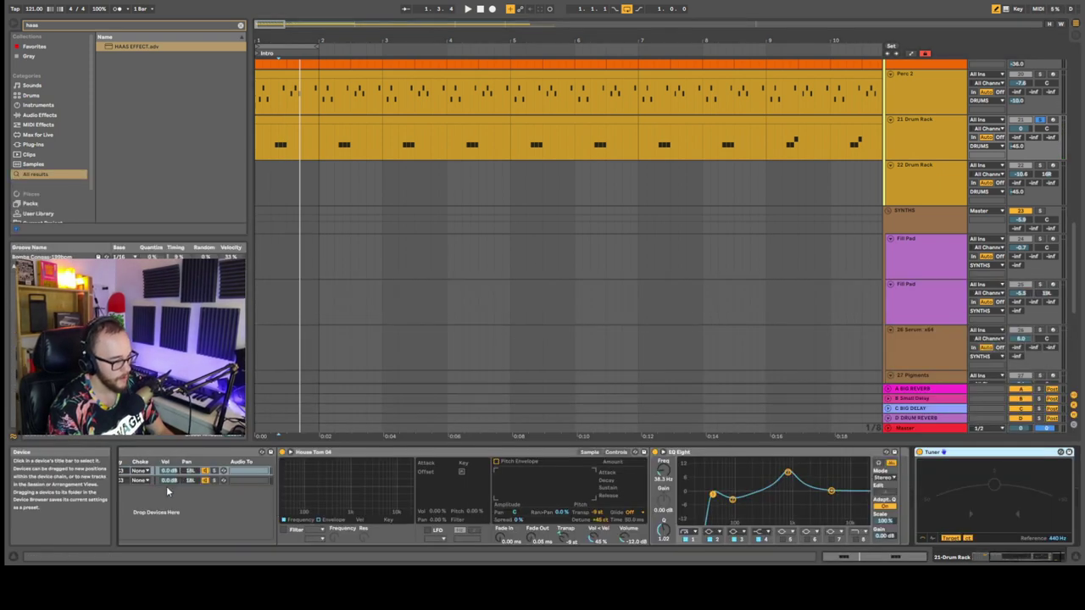
pyautogui.hscroll(-5, 174, 486)
pyautogui.press('space')
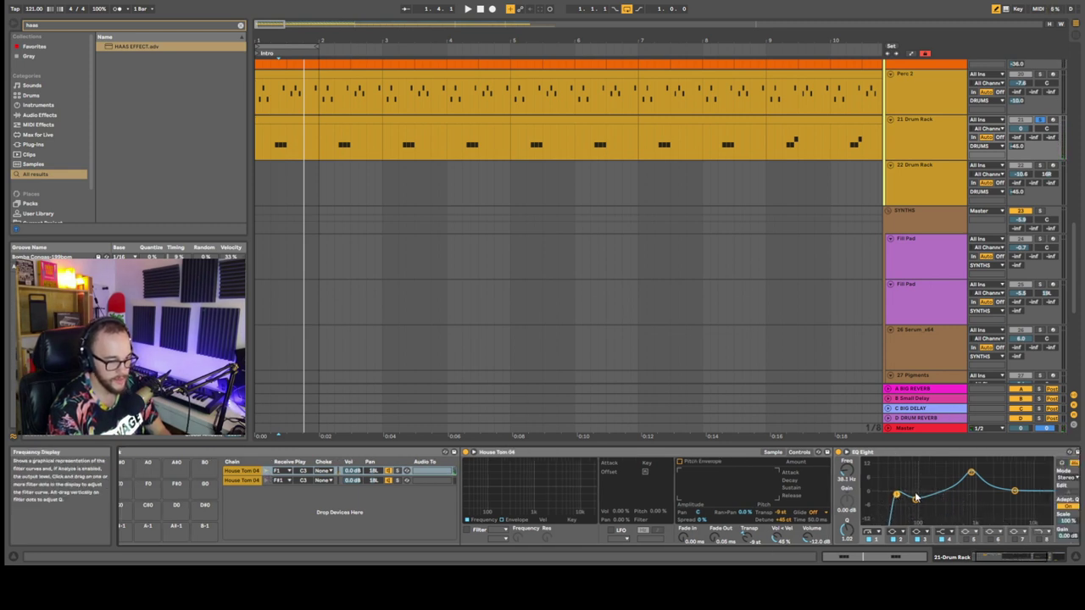
# Raise the low-cut frequency in the House Tom's EQ Eight to about 129 Hz and play the tom part back
pyautogui.hscroll(5, 928, 498)
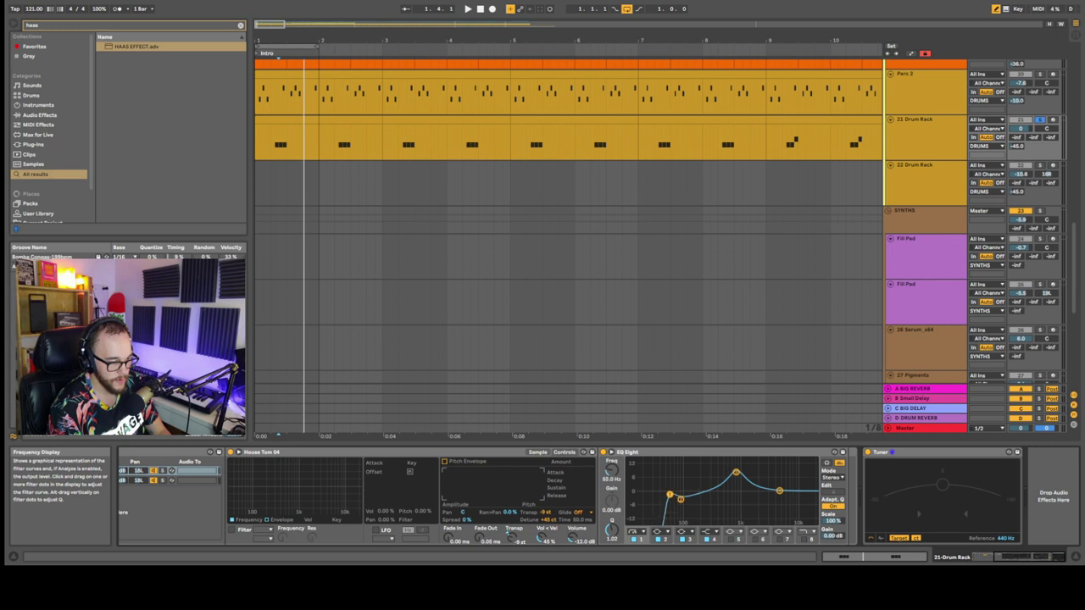
pyautogui.press('space')
pyautogui.moveTo(681, 496); pyautogui.dragTo(689, 500)
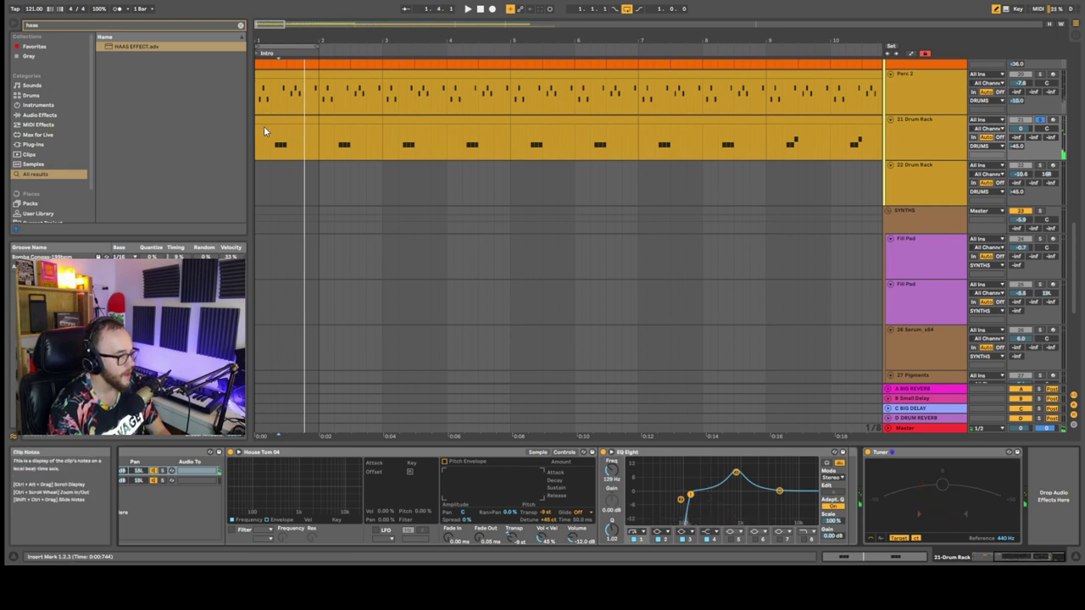
pyautogui.press('space')
pyautogui.press('space')
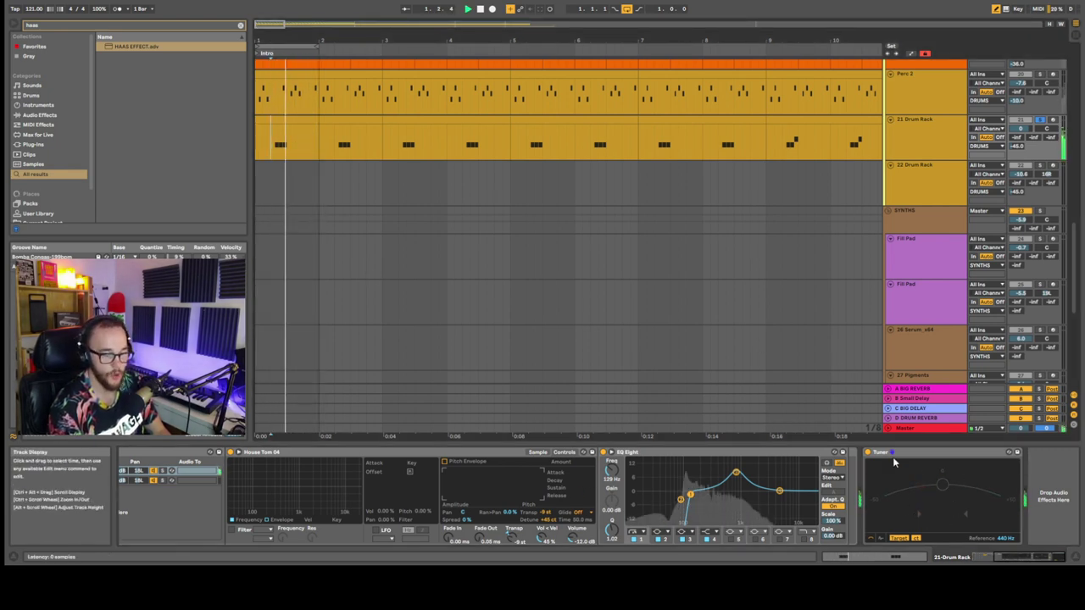
pyautogui.click(287, 120)
# Solo the KICK track for listening
pyautogui.scroll(-3, 346, 194)
pyautogui.moveTo(1075, 246); pyautogui.dragTo(1072, 70)
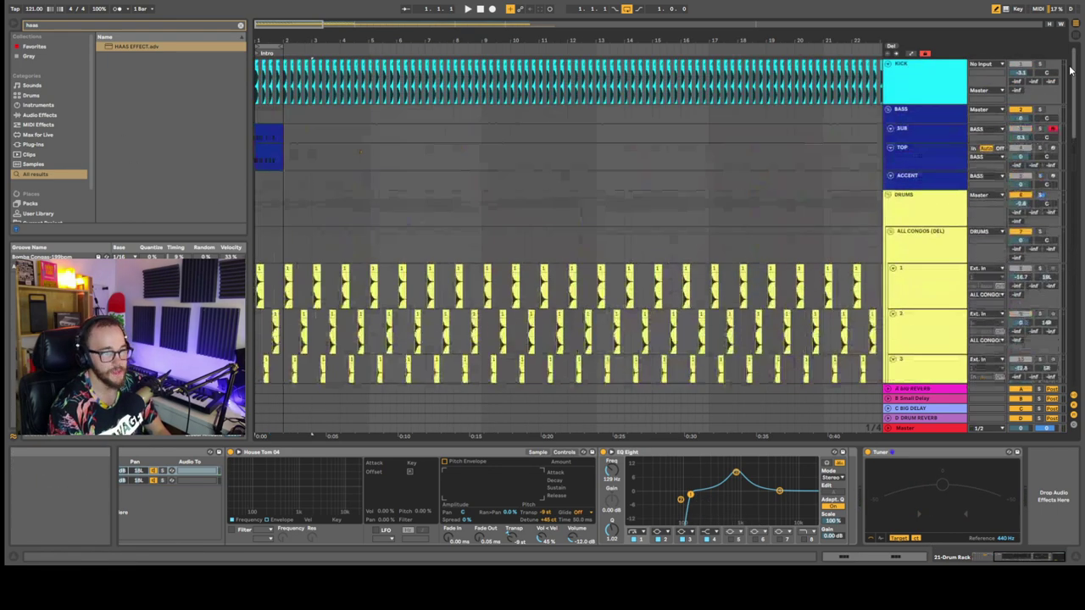
pyautogui.click(1040, 65)
pyautogui.scroll(-3, 745, 123)
pyautogui.scroll(3, 729, 131)
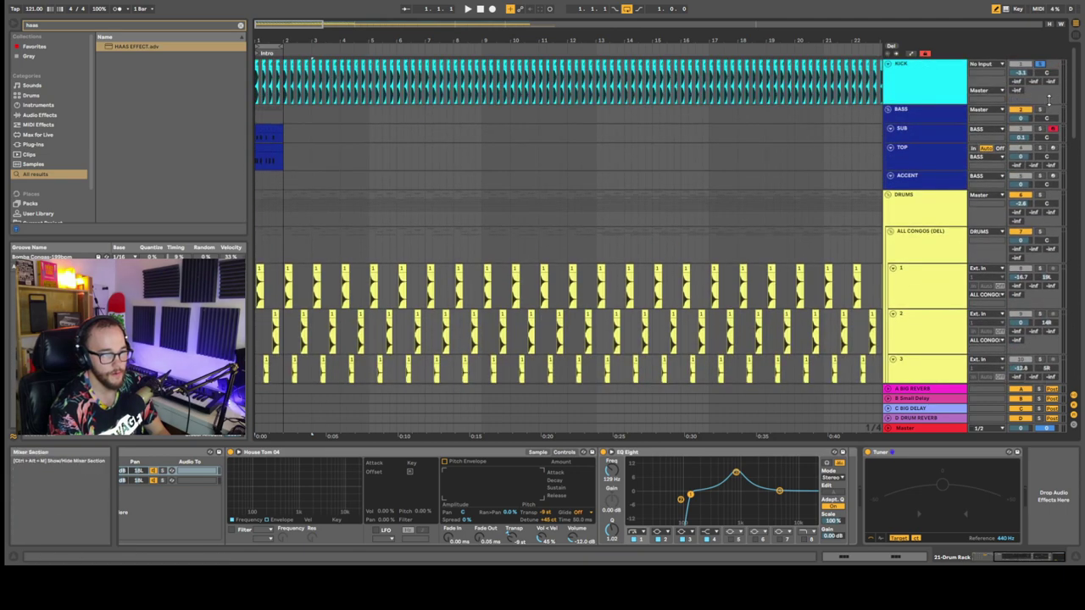
# Delete the 21 Drum Rack tom clips from bar 9 through to the end of the part at bar 89
pyautogui.scroll(-5, 509, 220)
pyautogui.scroll(-4, 521, 222)
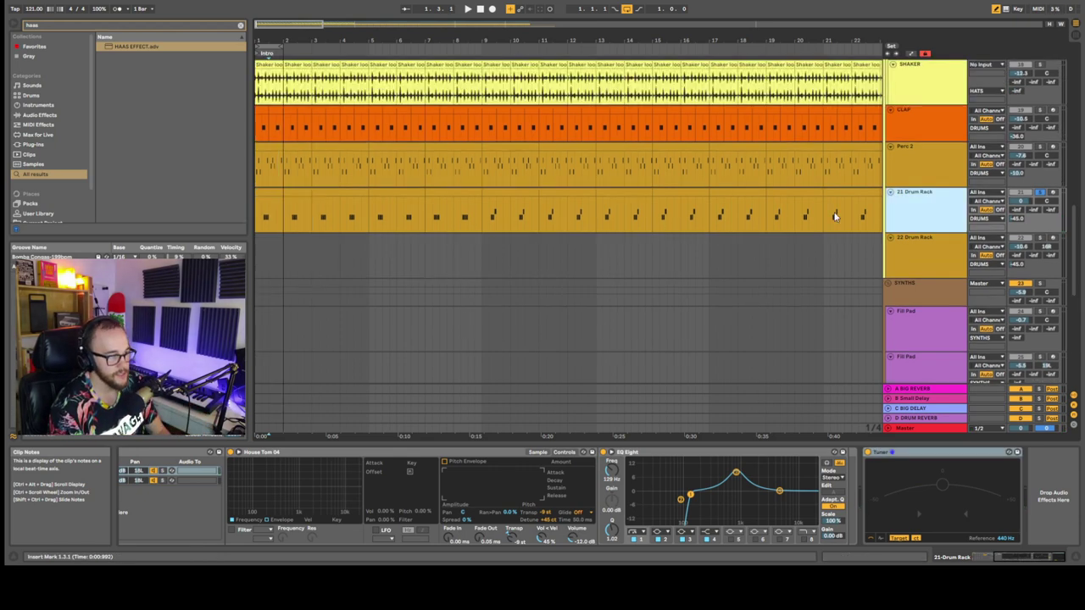
pyautogui.click(486, 194)
pyautogui.scroll(-5, 553, 221)
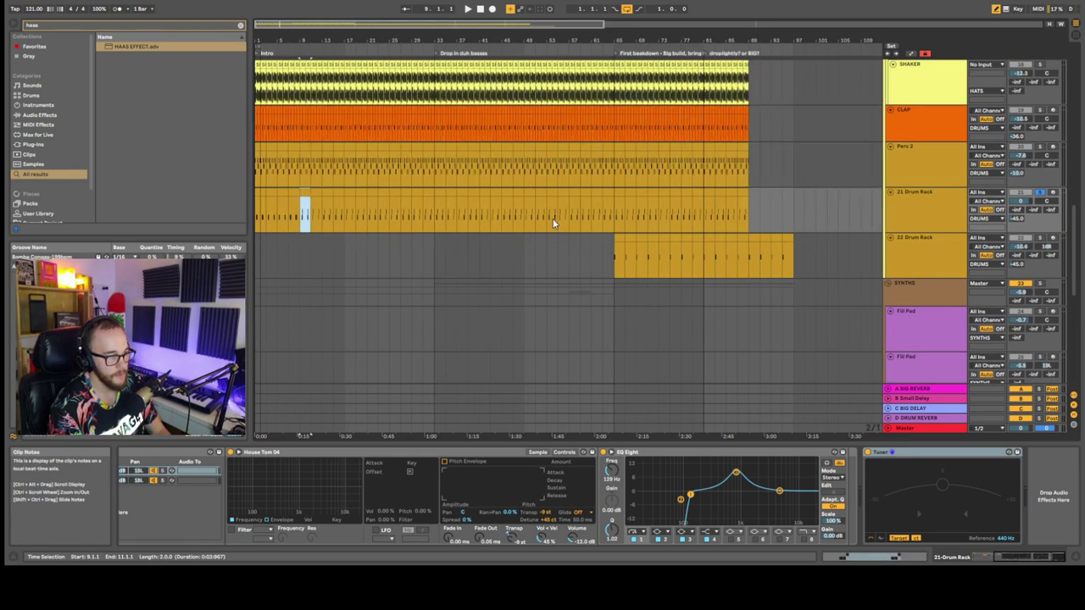
pyautogui.keyDown('shift'); pyautogui.click(748, 204); pyautogui.keyUp('shift')
pyautogui.press('Delete')
# Duplicate the opening eight-bar tom pattern on the 21 Drum Rack track repeatedly until it fills the arrangement to bar 89
pyautogui.moveTo(783, 210); pyautogui.dragTo(681, 217)
pyautogui.moveTo(297, 206); pyautogui.dragTo(255, 193)
pyautogui.hotkey('ctrl', 'd')
pyautogui.hotkey('ctrl', 'd')
pyautogui.hotkey('ctrl', 'd')
pyautogui.hotkey('ctrl', 'd')
pyautogui.hotkey('ctrl', 'd')
pyautogui.hotkey('ctrl', 'd')
pyautogui.hotkey('ctrl', 'd')
pyautogui.hotkey('ctrl', 'd')
pyautogui.hotkey('ctrl', 'd')
pyautogui.hotkey('ctrl', 'd')
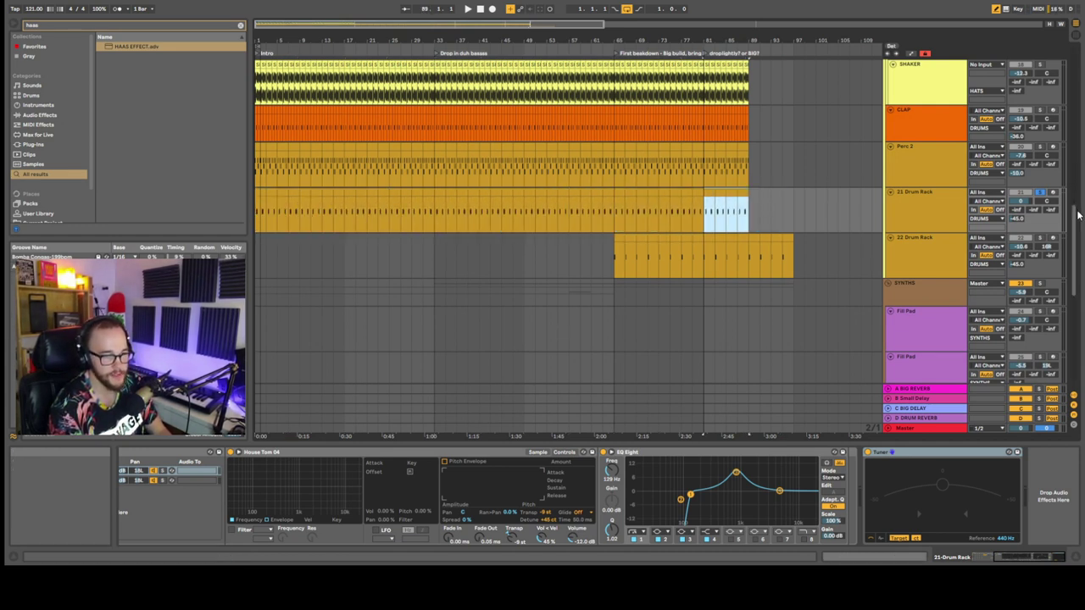
# Rename the 21 Drum Rack track as BASS ACCENT TOM
pyautogui.click(934, 212)
pyautogui.hotkey('ctrl', 'r')
pyautogui.write('B')
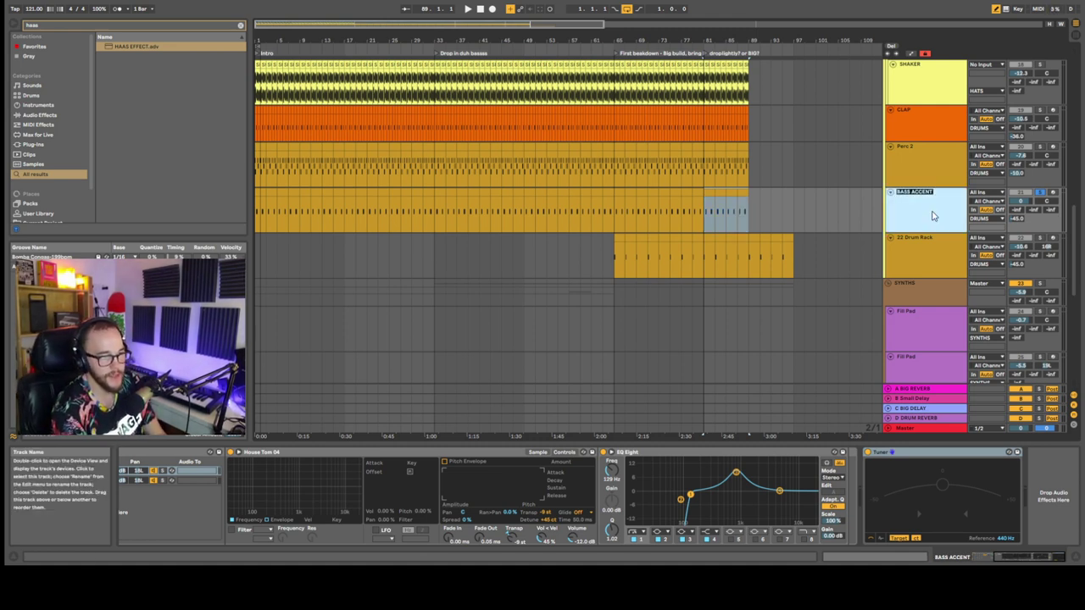
pyautogui.write('M')
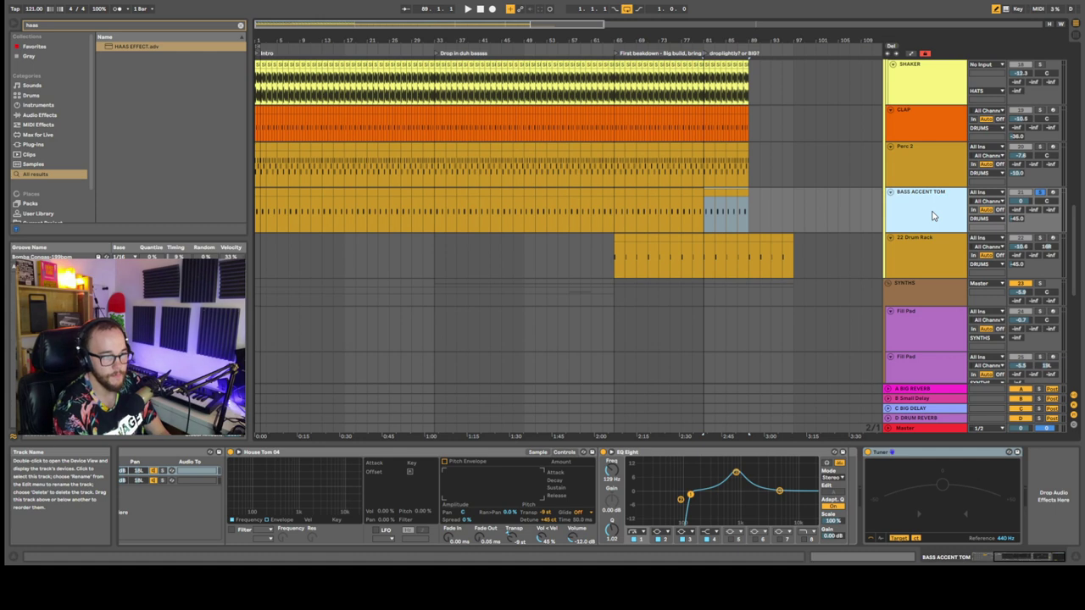
# Audition the BASS ACCENT TOM part, then solo the 22 Drum Rack track and play it from bar 65
pyautogui.press('space')
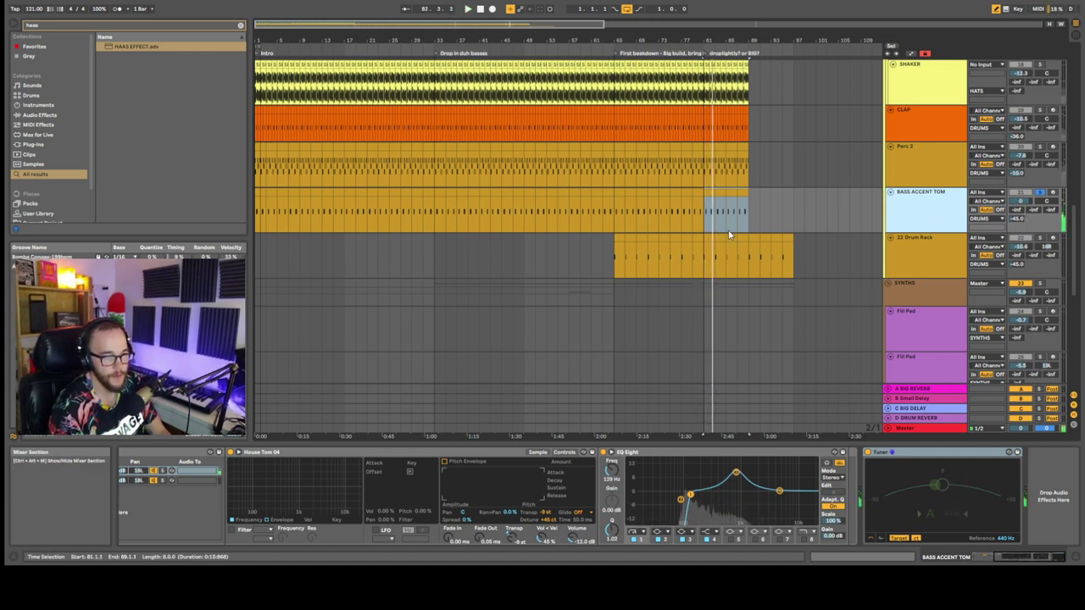
pyautogui.click(618, 267)
pyautogui.press('space')
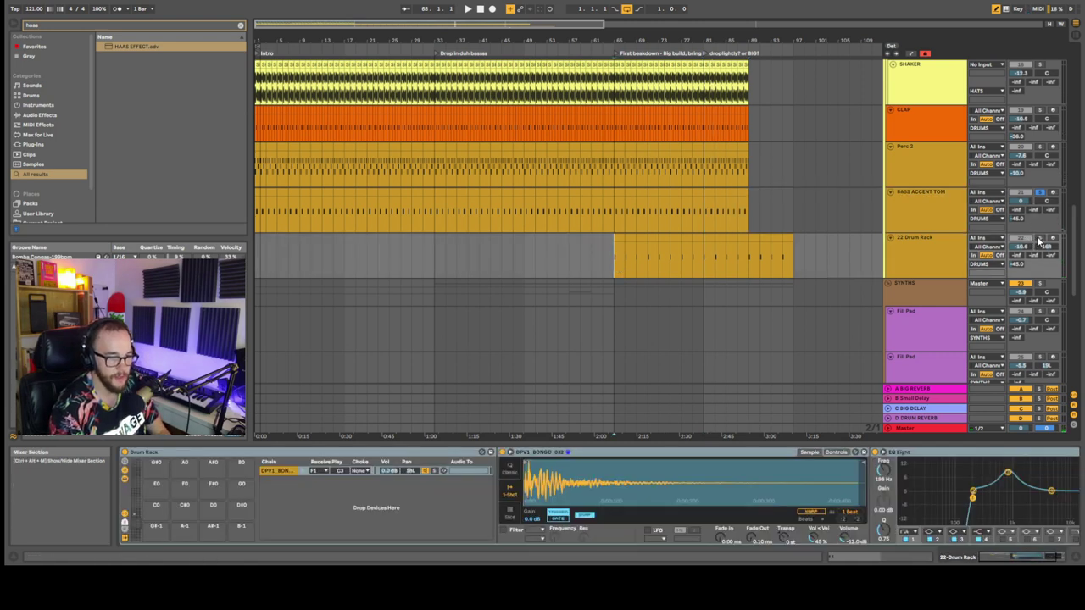
pyautogui.press('space')
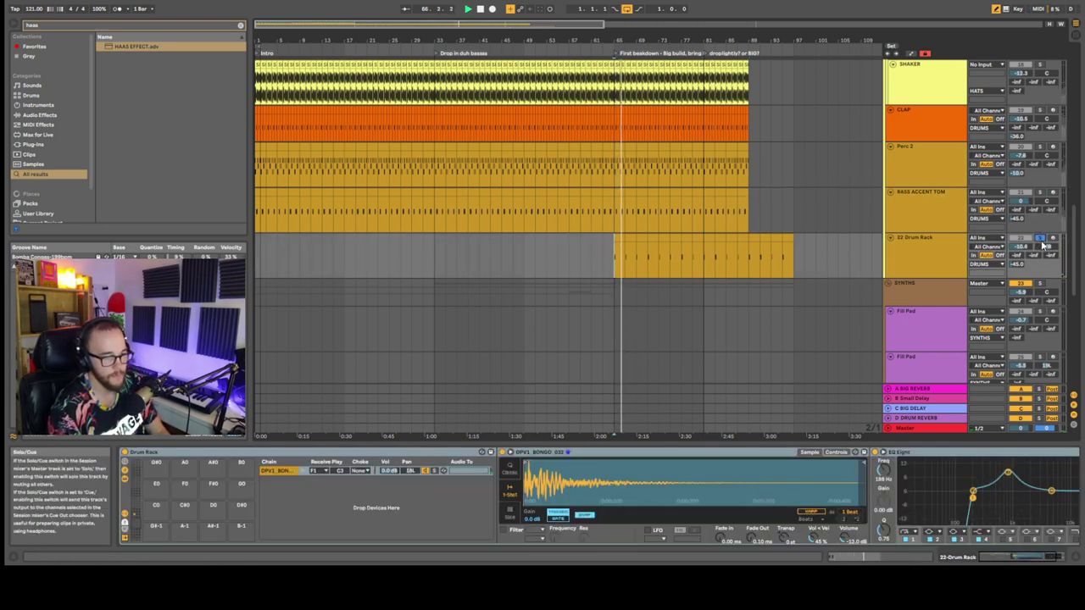
# Play the soloed DRUMS group from the start of the arrangement
pyautogui.moveTo(1072, 242); pyautogui.dragTo(1072, 62)
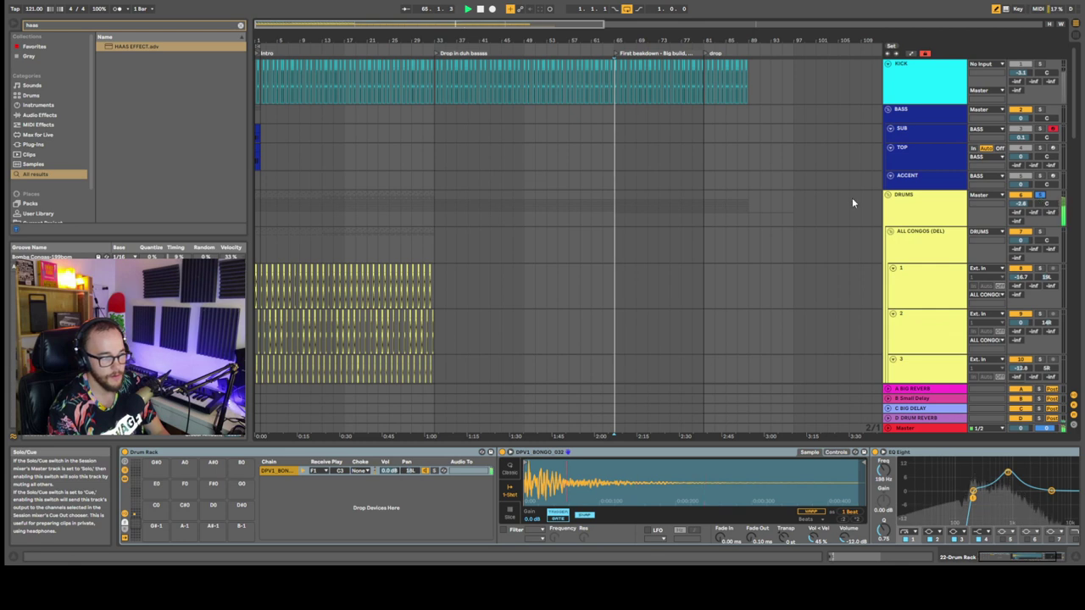
pyautogui.click(258, 249)
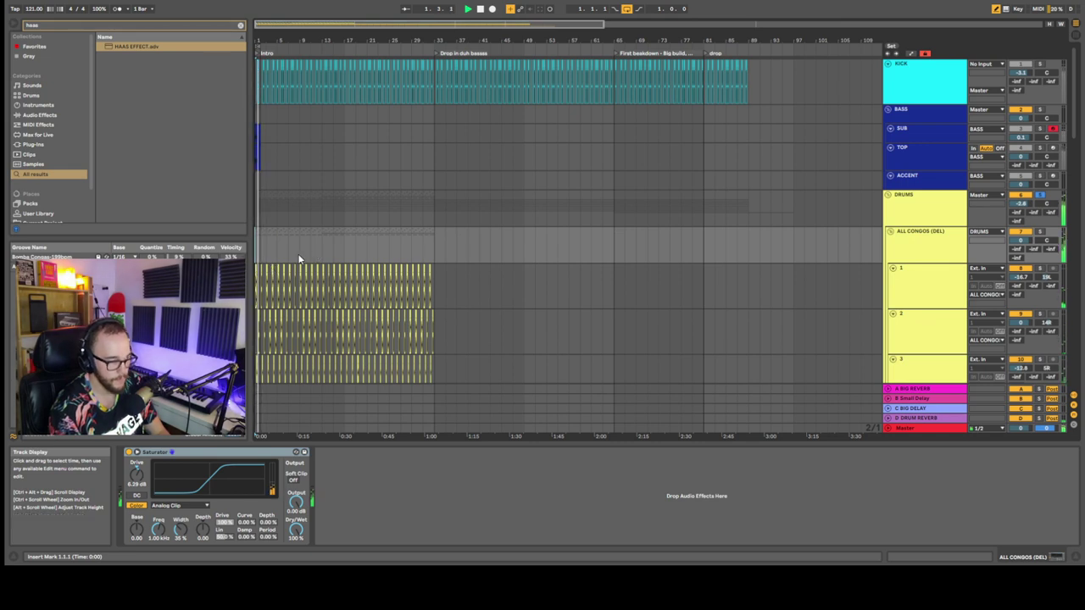
pyautogui.press('+')
pyautogui.press('+')
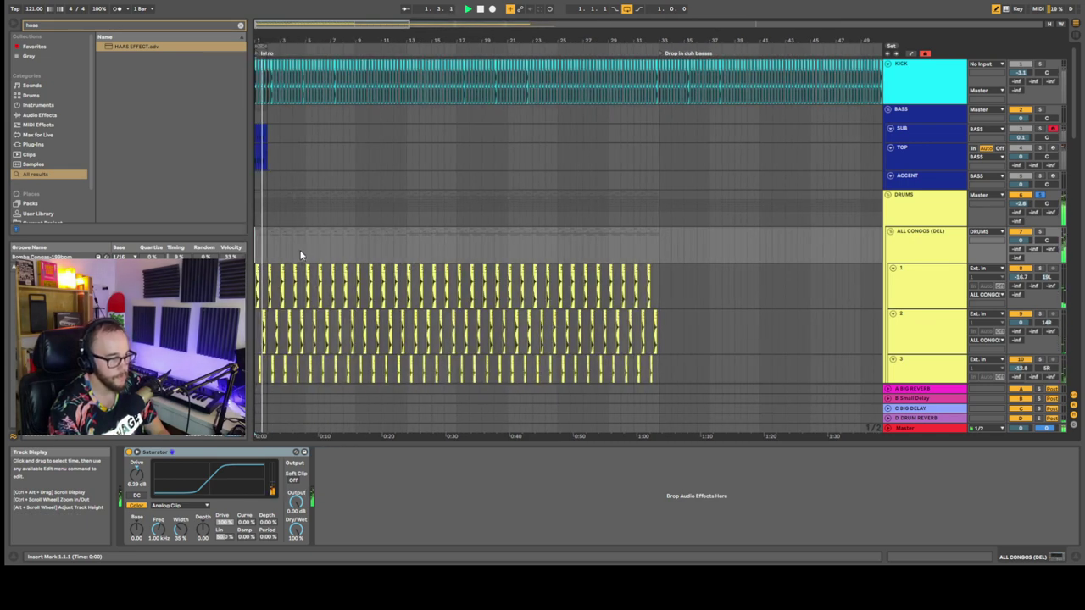
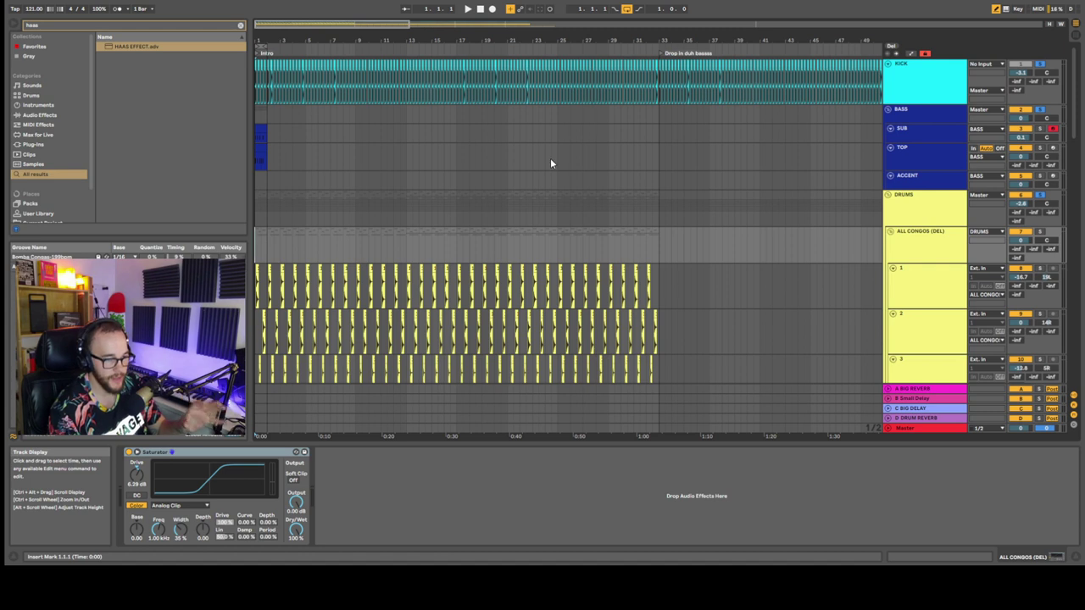
# Activate the Glue Compressor and the Gentle Squeeze compressor on the DRUMS group
pyautogui.scroll(-1, 527, 175)
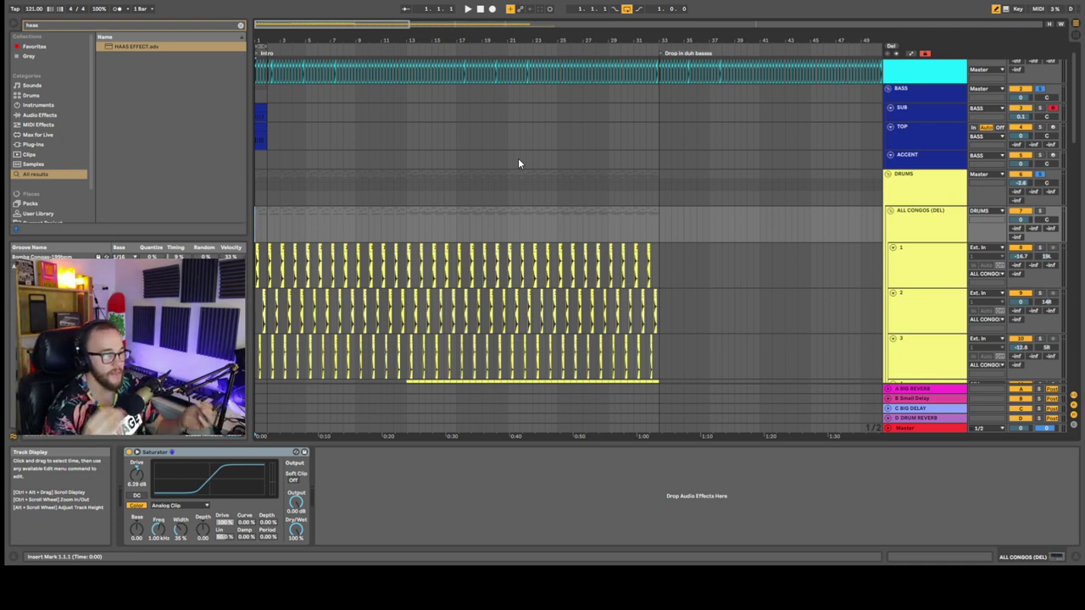
pyautogui.hscroll(10, 380, 199)
pyautogui.scroll(-2, 380, 199)
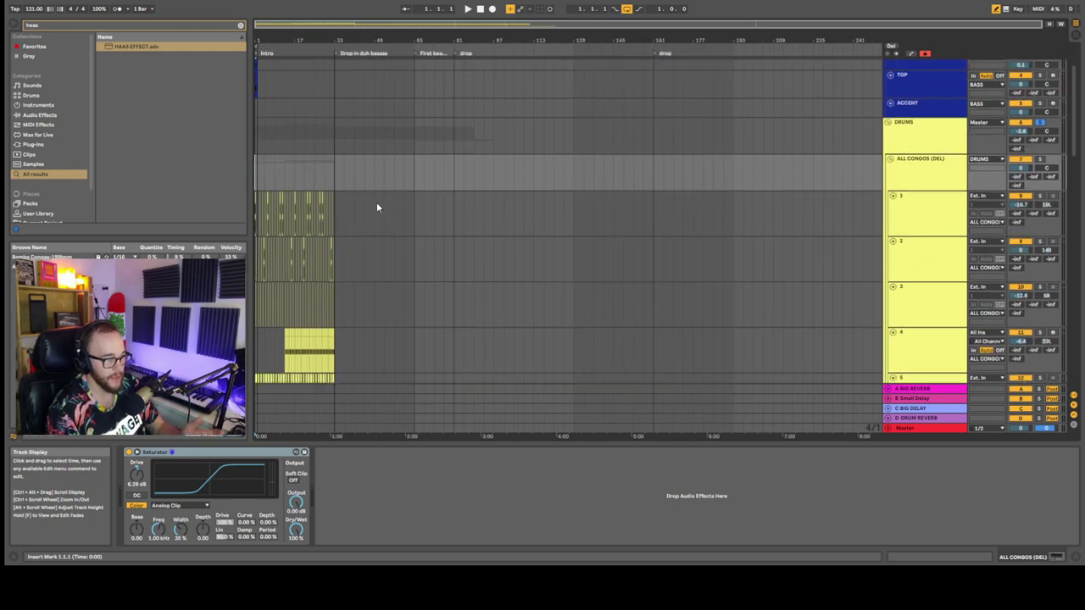
pyautogui.hscroll(-10, 380, 205)
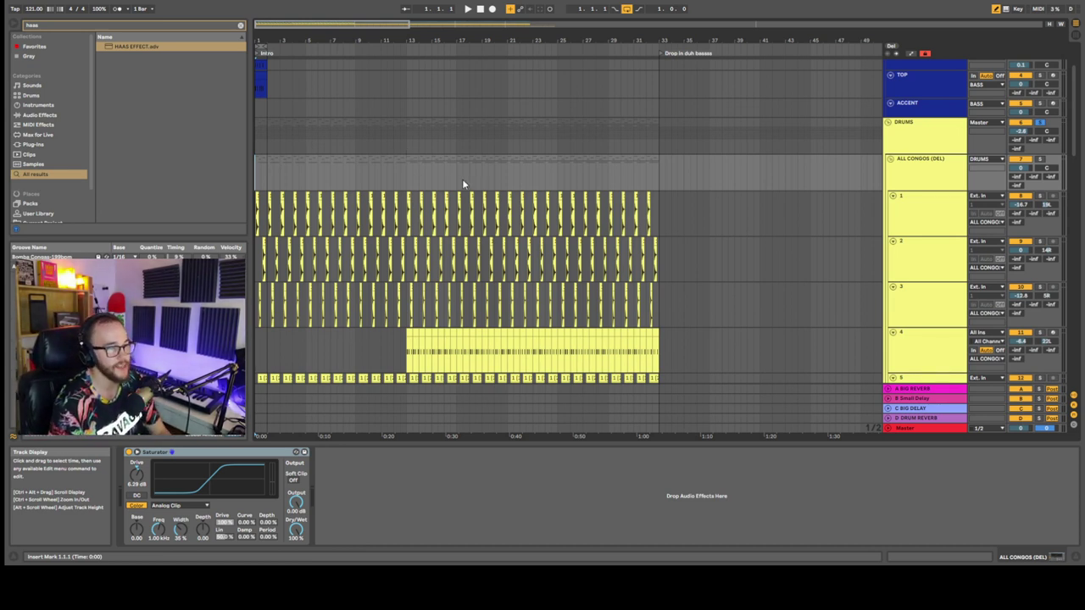
pyautogui.click(922, 140)
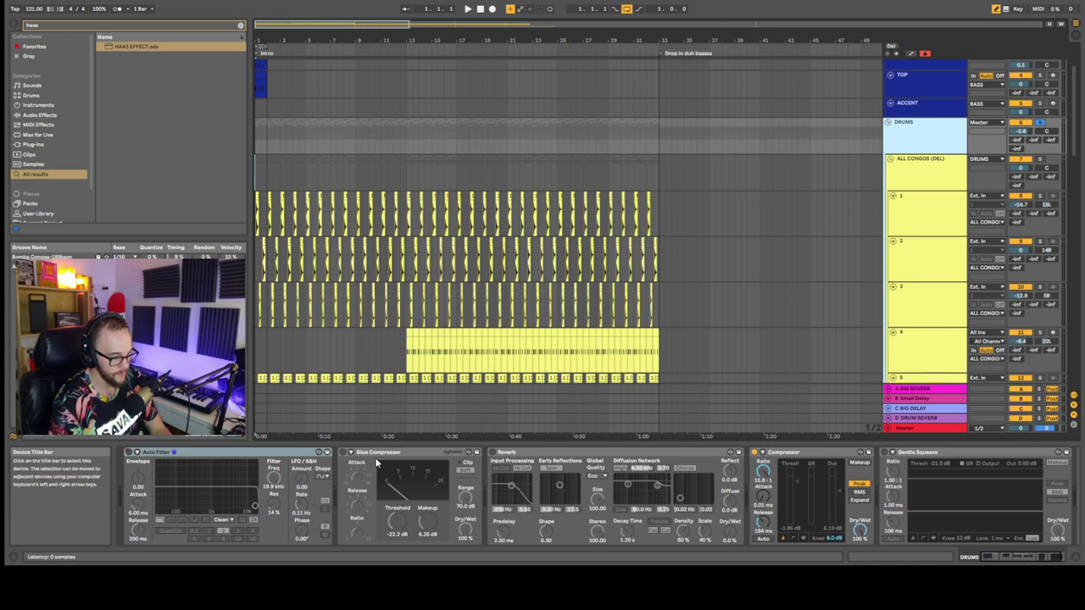
pyautogui.click(343, 453)
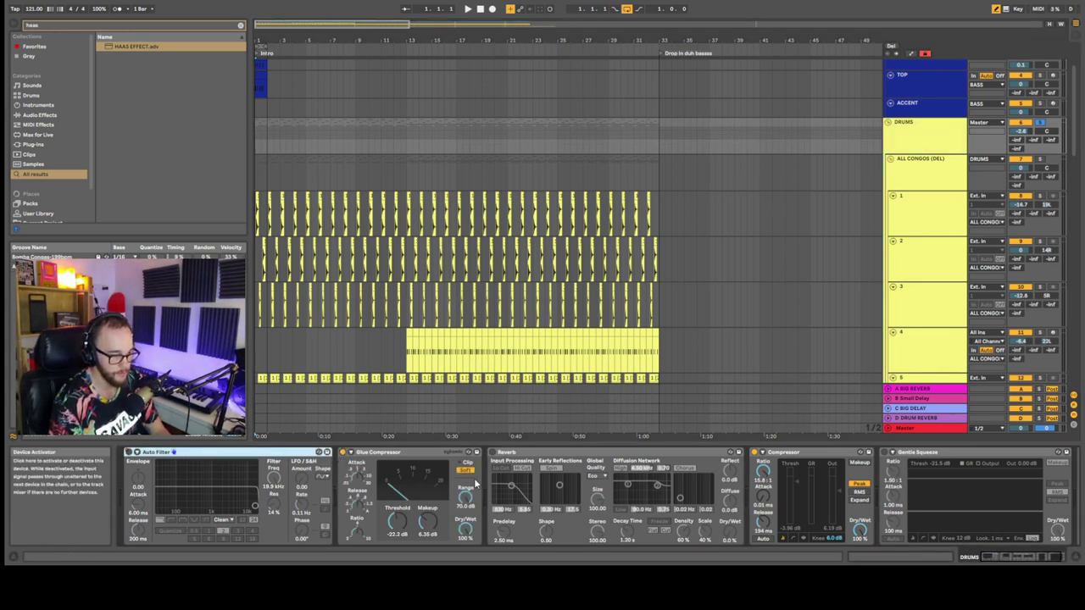
pyautogui.click(886, 454)
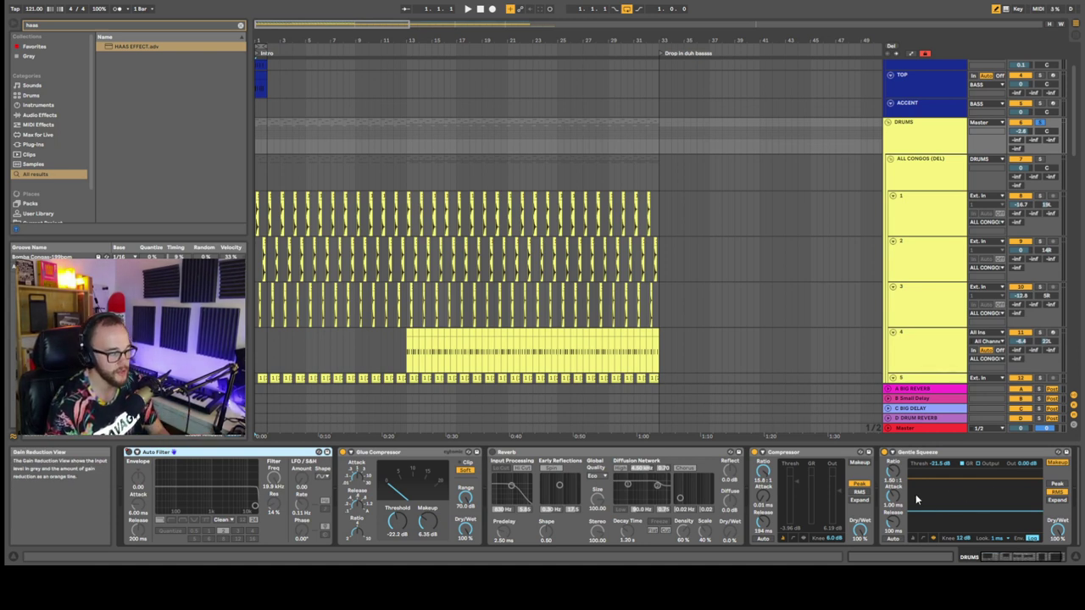
# Set the DRUMS group's Glue Compressor makeup to 0 dB and its threshold to -3.17 dB while checking playback
pyautogui.click(404, 486)
pyautogui.moveTo(396, 521); pyautogui.dragTo(396, 488)
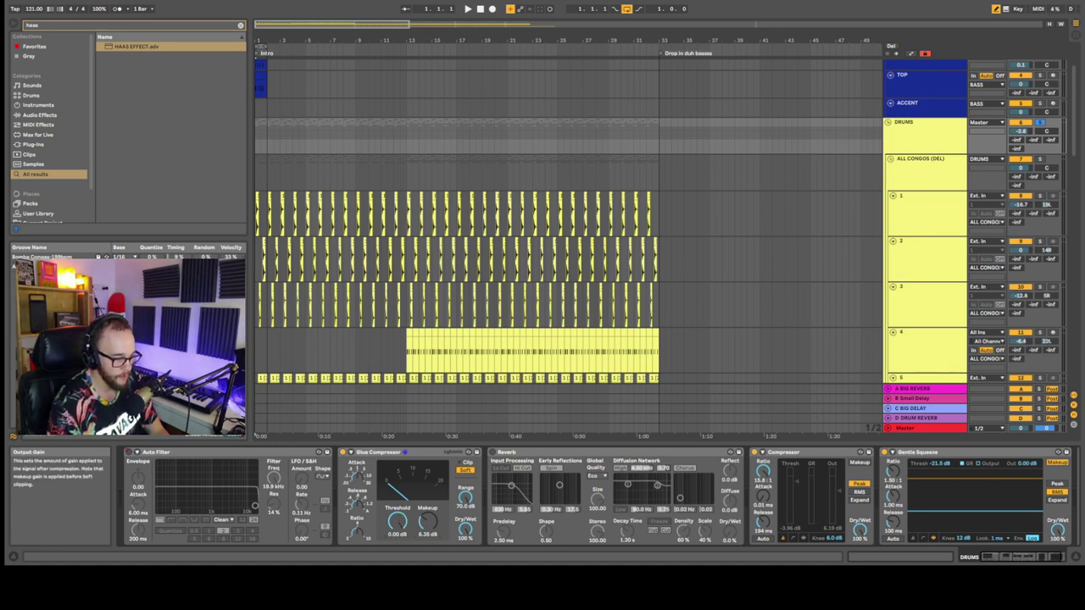
pyautogui.moveTo(384, 523); pyautogui.dragTo(410, 536)
pyautogui.press('space')
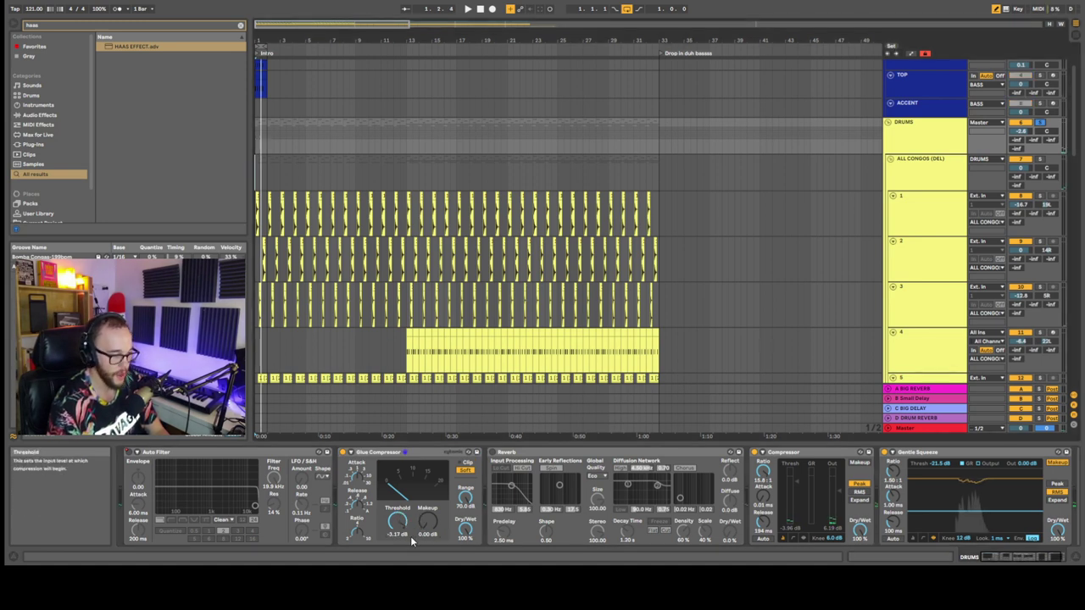
pyautogui.click(789, 451)
pyautogui.press('space')
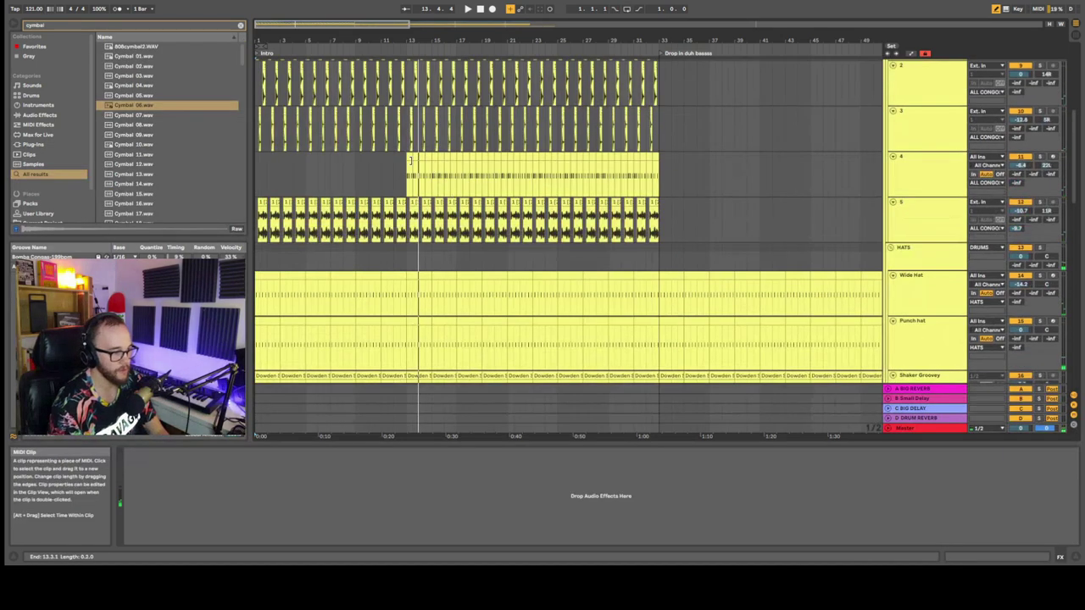
# Shift the clips on congo track 4 later so they start shortly before bar 17
pyautogui.click(668, 163)
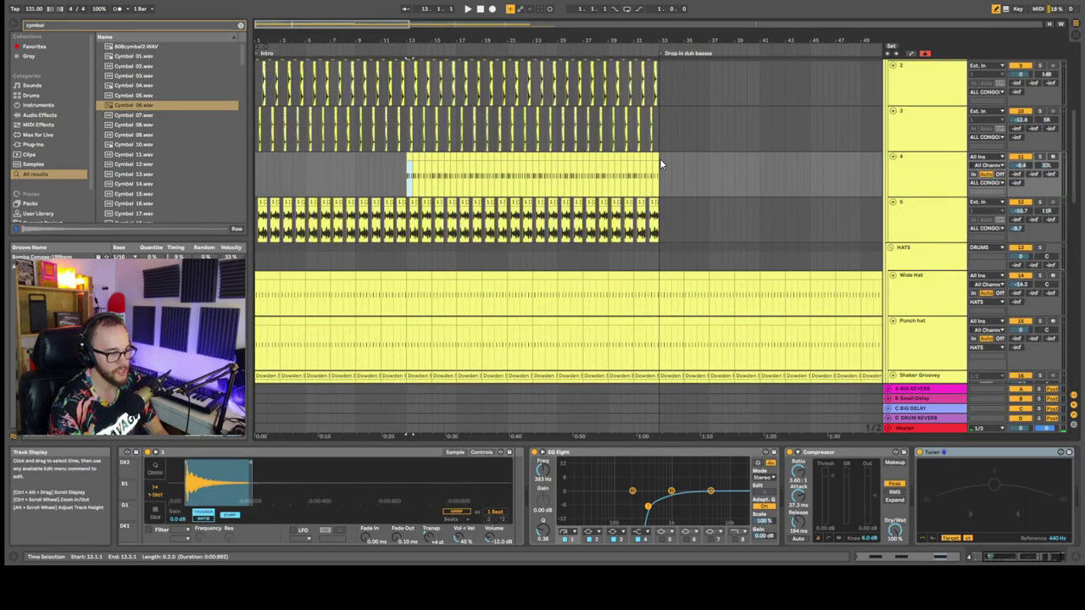
pyautogui.click(419, 166)
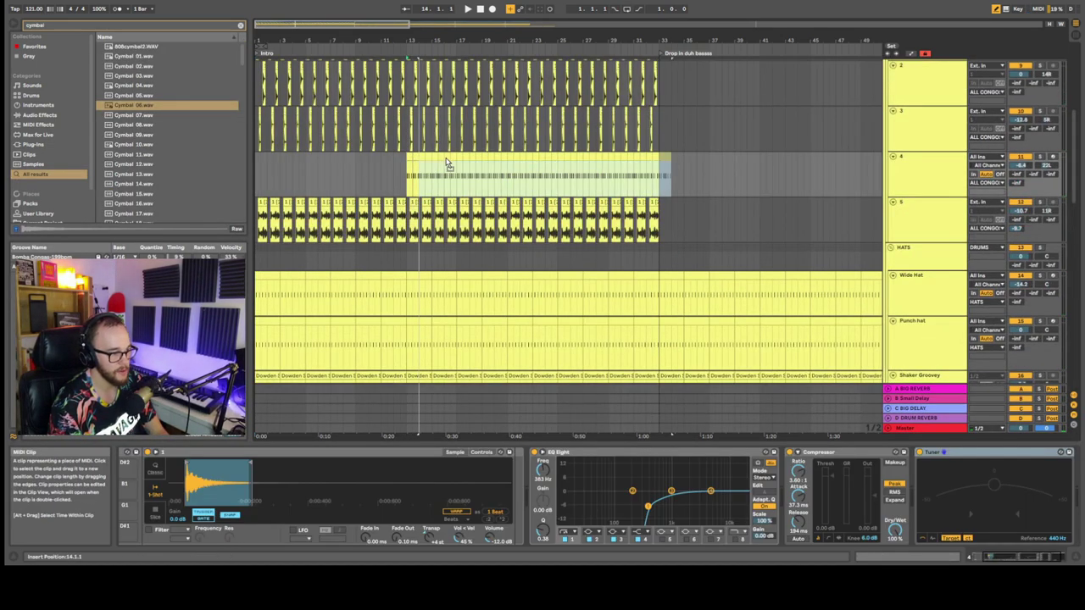
pyautogui.moveTo(447, 162); pyautogui.dragTo(486, 164)
pyautogui.click(465, 159)
pyautogui.click(443, 160)
pyautogui.hotkey('ctrl', 'z')
# Clear the part of congo track 4 that runs past bar 33 and place the insert marker at bar 1
pyautogui.moveTo(653, 157)
pyautogui.mouseDown()
pyautogui.moveTo(672, 167)
pyautogui.moveTo(655, 171)
pyautogui.mouseUp()
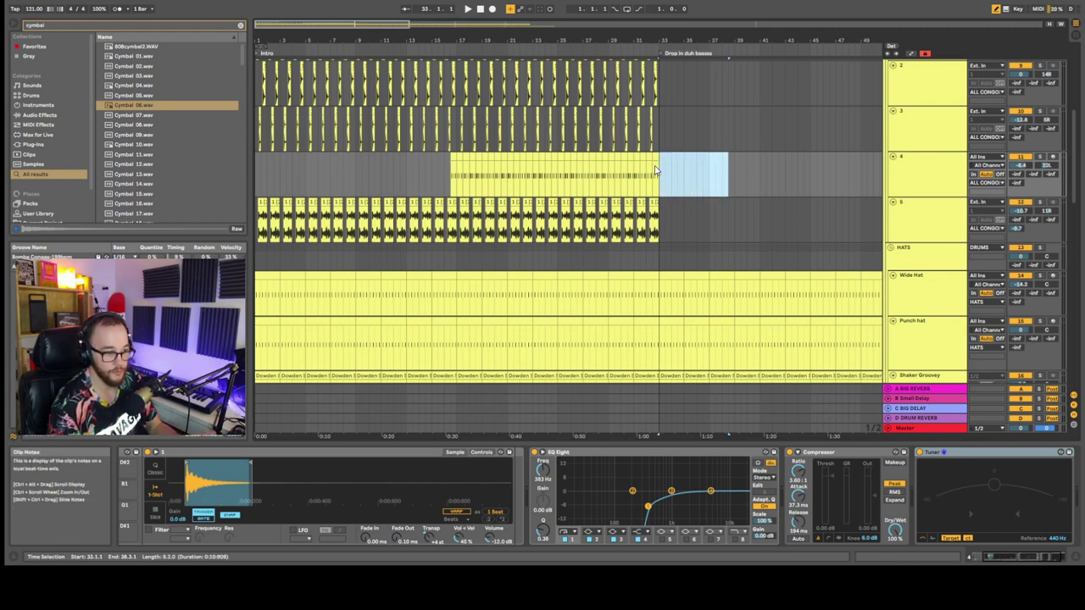
pyautogui.click(652, 179)
pyautogui.click(258, 180)
pyautogui.scroll(-3, 322, 177)
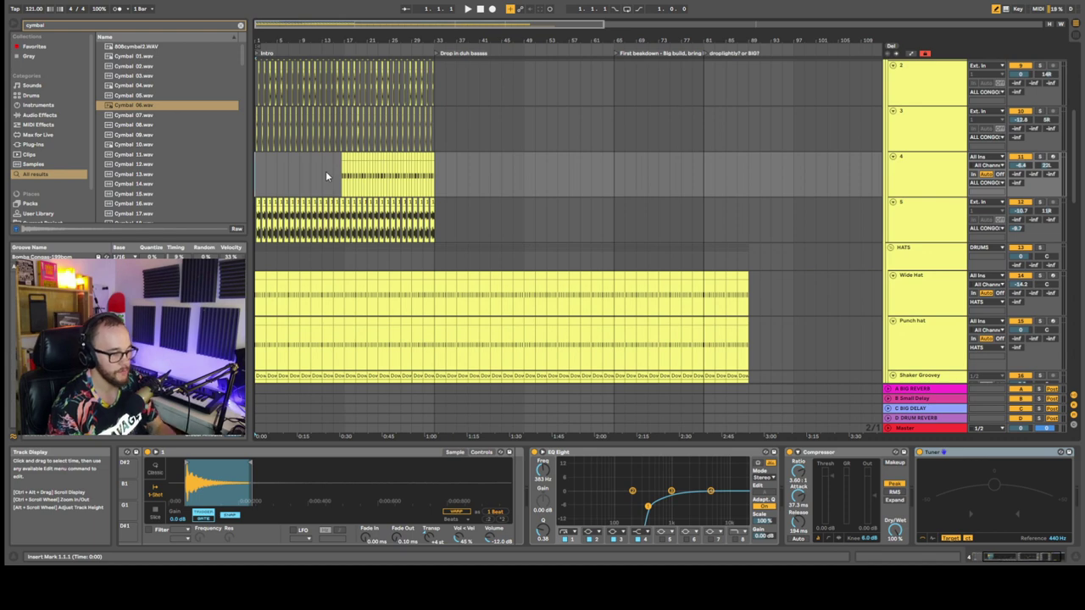
pyautogui.scroll(4, 325, 171)
pyautogui.scroll(-2, 326, 172)
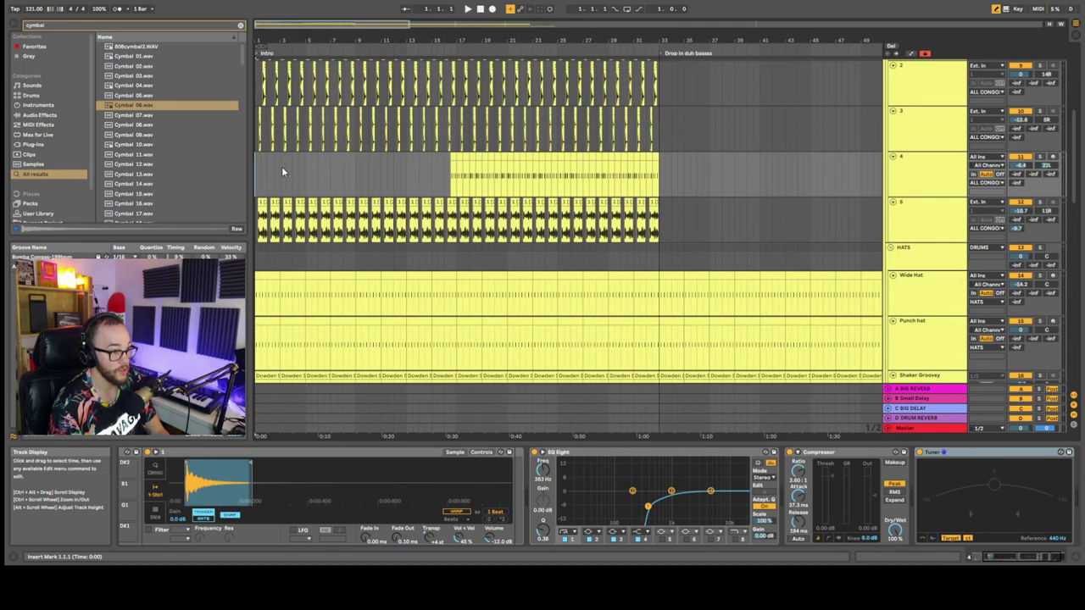
# Play congo track 4 soloed from the start of its clips, then unsolo it and listen with the other tracks
pyautogui.click(450, 173)
pyautogui.click(1040, 158)
pyautogui.press('space')
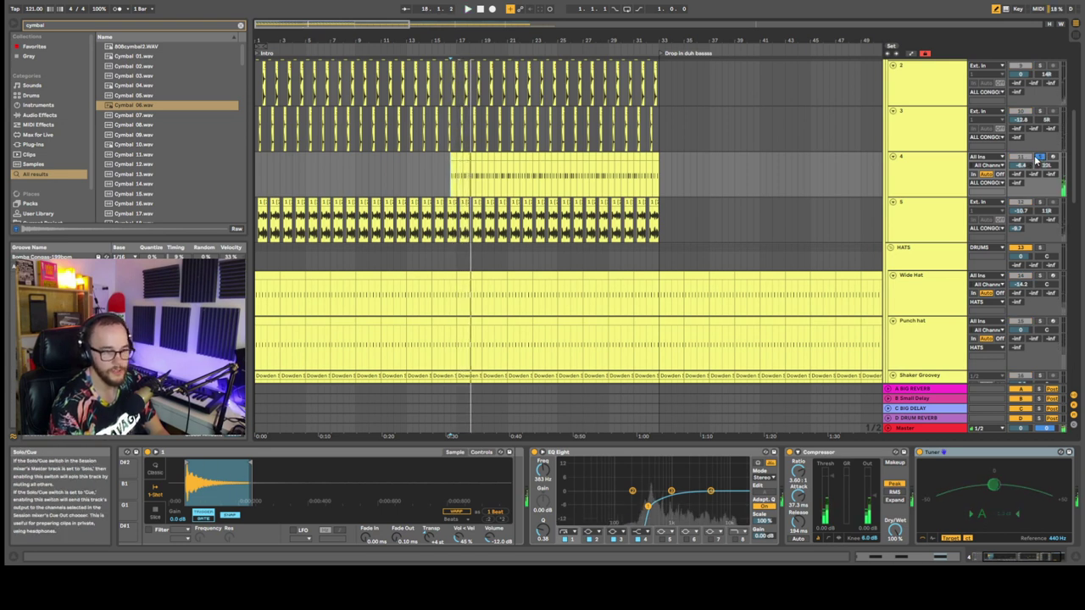
pyautogui.click(1039, 157)
pyautogui.press('space')
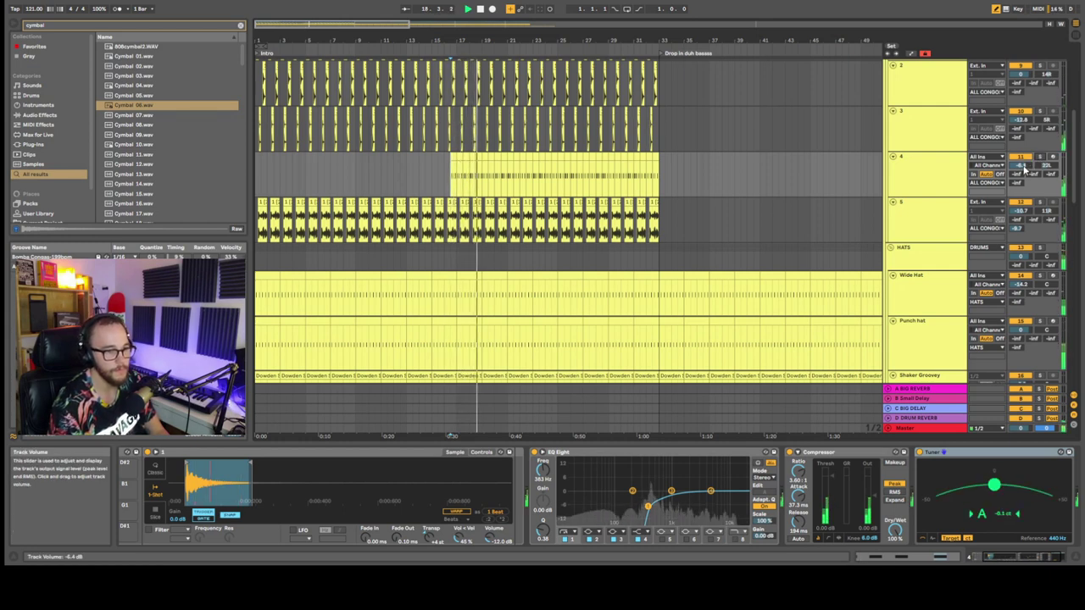
pyautogui.press('-')
pyautogui.press('-')
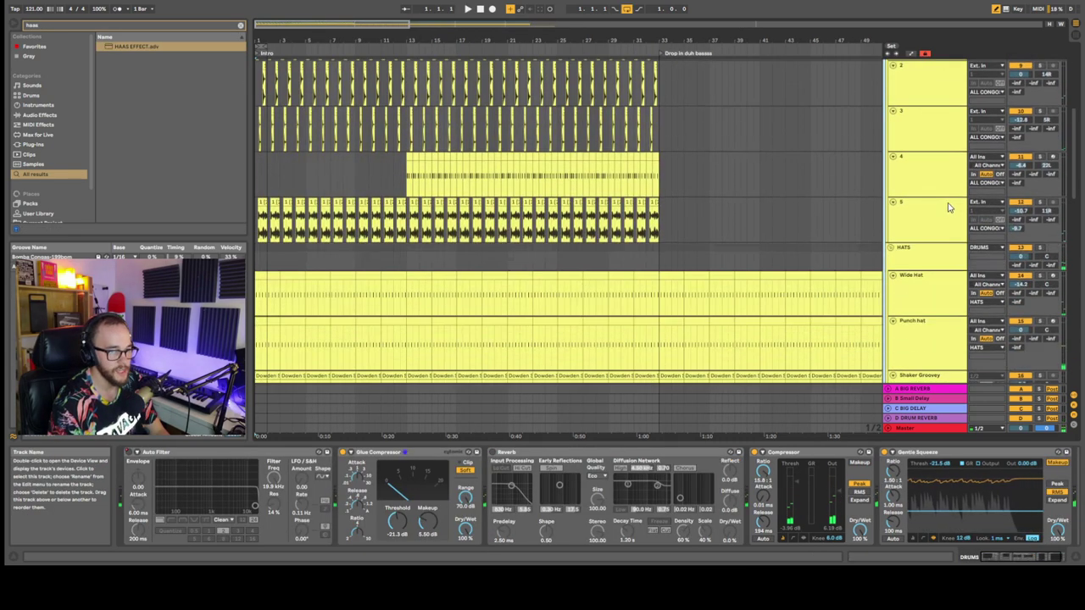
pyautogui.scroll(-2, 949, 207)
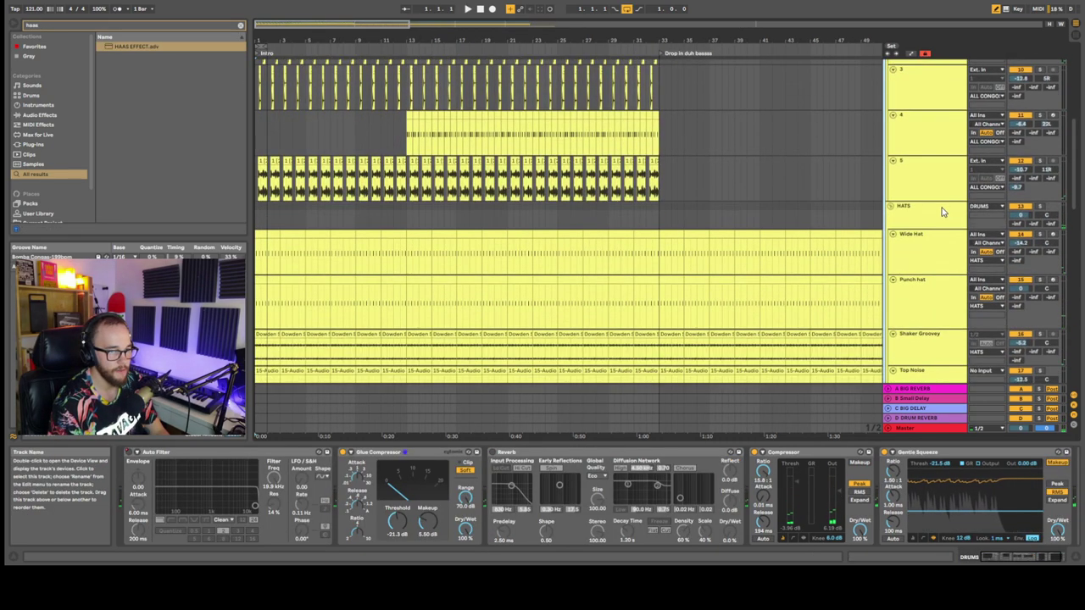
# Activate the effect rack on the HATS group with its Saturator on and its Glue Compressor off
pyautogui.click(939, 213)
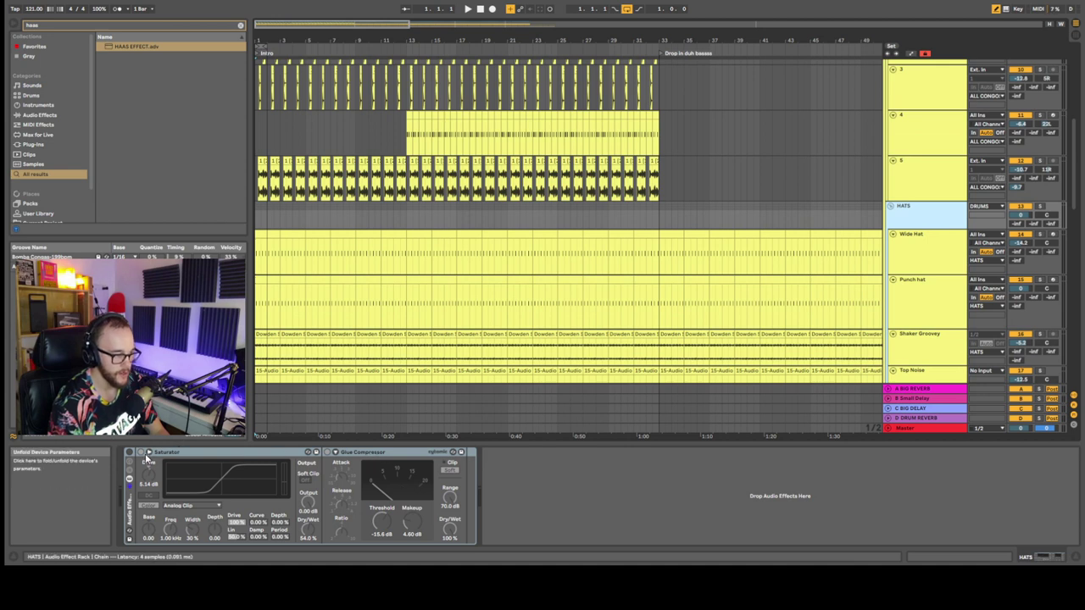
pyautogui.click(144, 456)
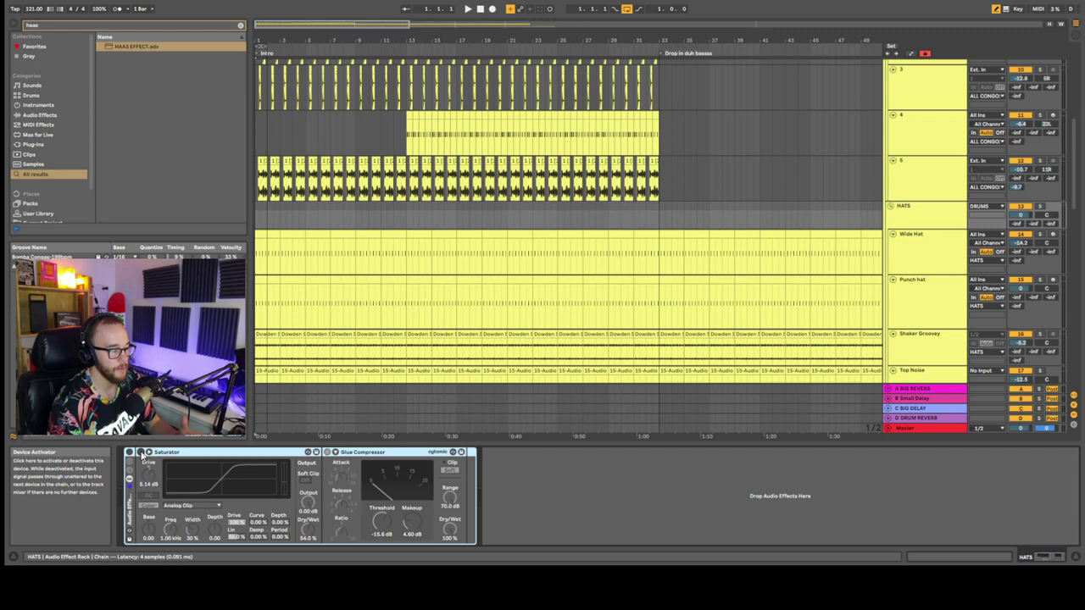
pyautogui.click(142, 453)
pyautogui.click(327, 453)
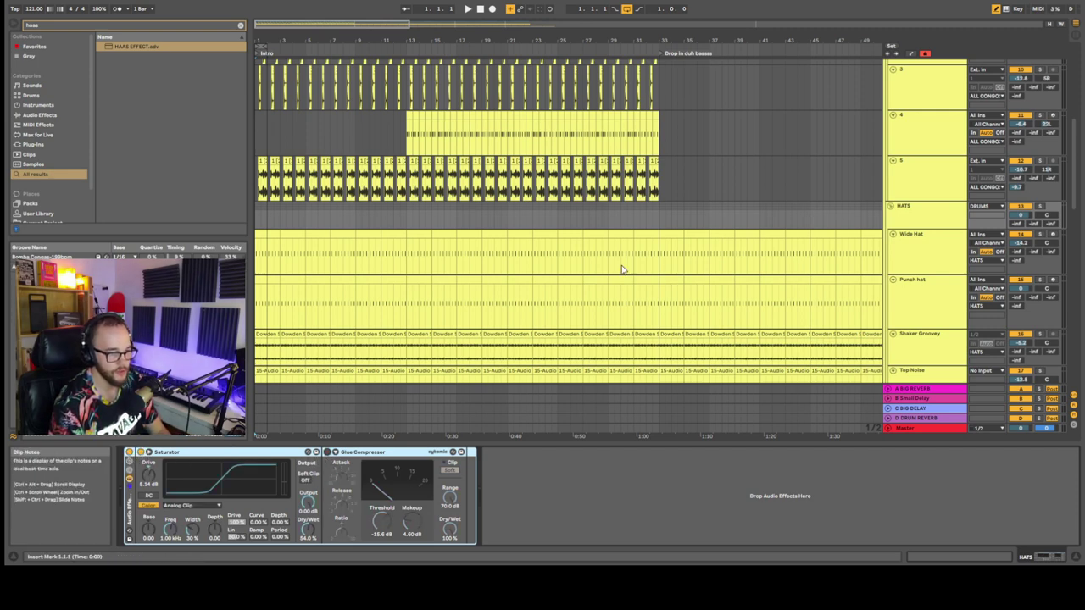
# Solo the HATS group and play it while switching its Saturator off and on to compare the sound
pyautogui.scroll(-1, 474, 288)
pyautogui.scroll(5, 470, 294)
pyautogui.scroll(-3, 466, 297)
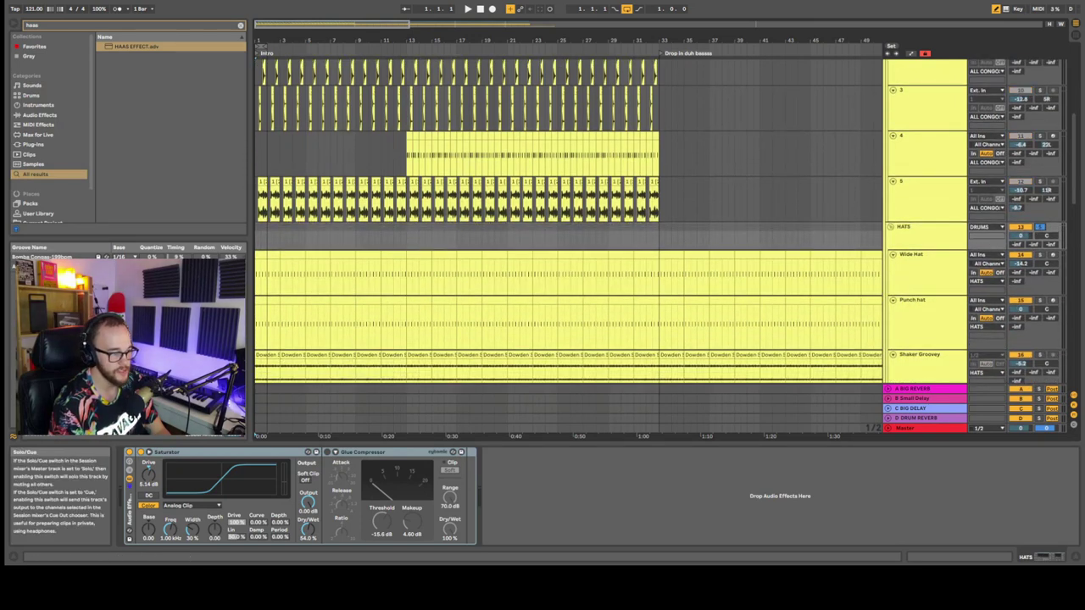
pyautogui.click(141, 453)
pyautogui.press('space')
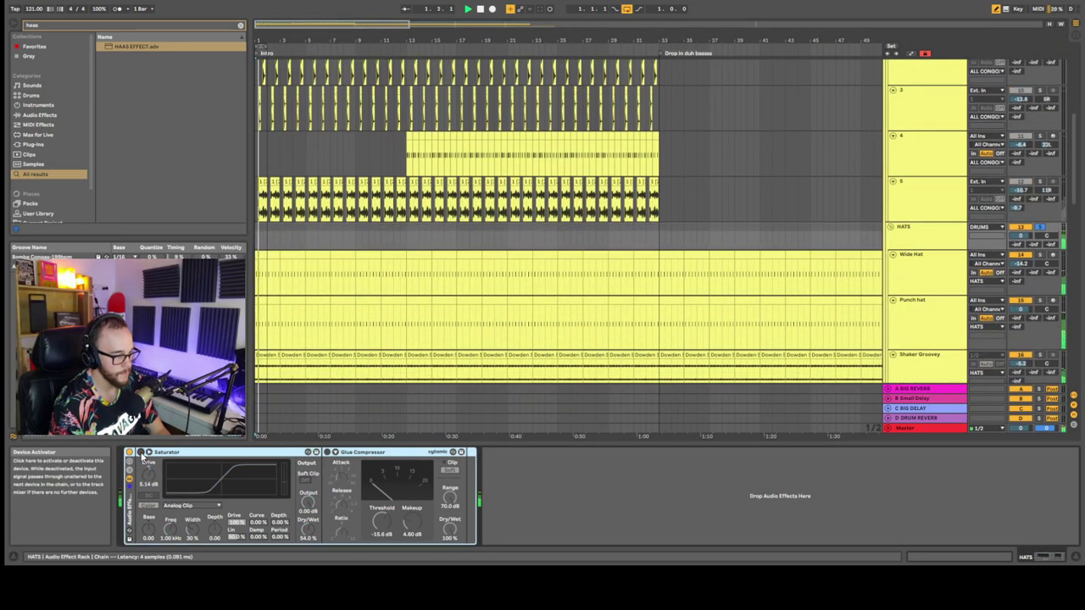
pyautogui.click(141, 454)
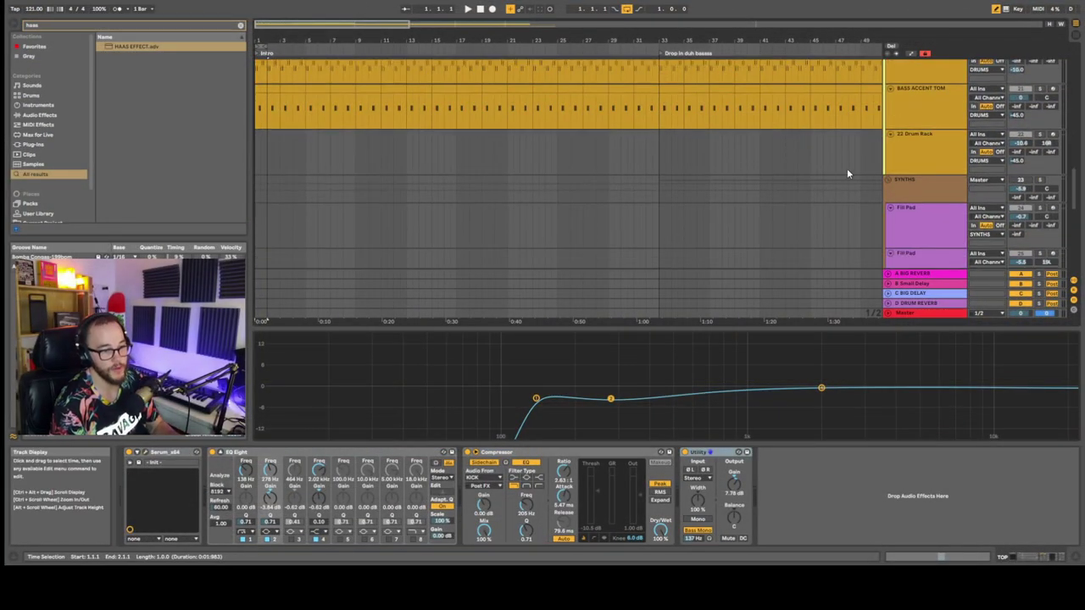
# Look through the tom, synth and FX tracks across the arrangement, checking the devices on 22 Drum Rack and the first Fill Pad track
pyautogui.scroll(-2, 729, 170)
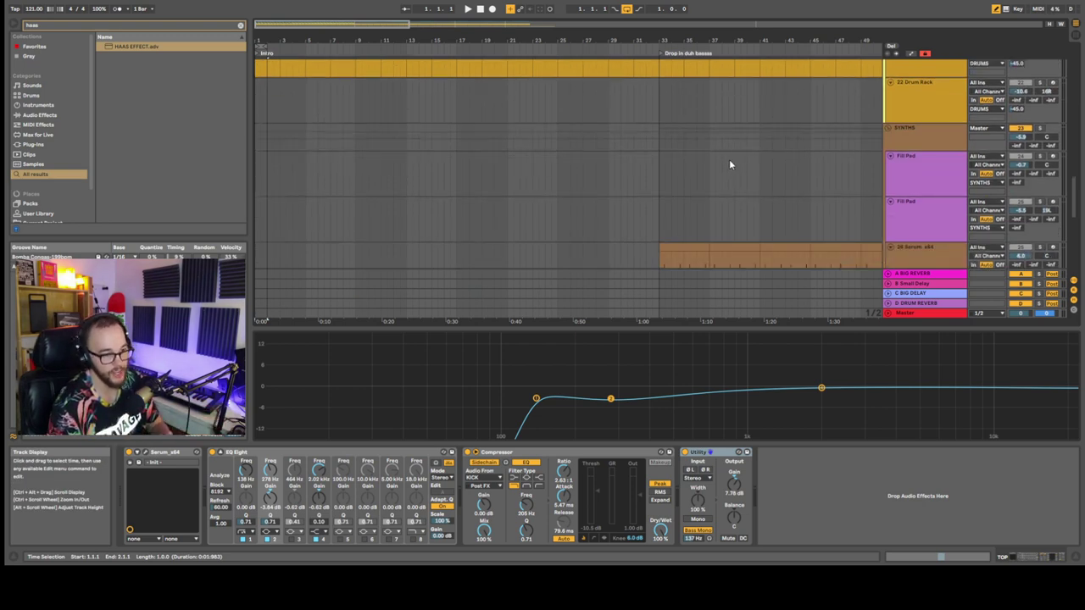
pyautogui.scroll(-1, 746, 186)
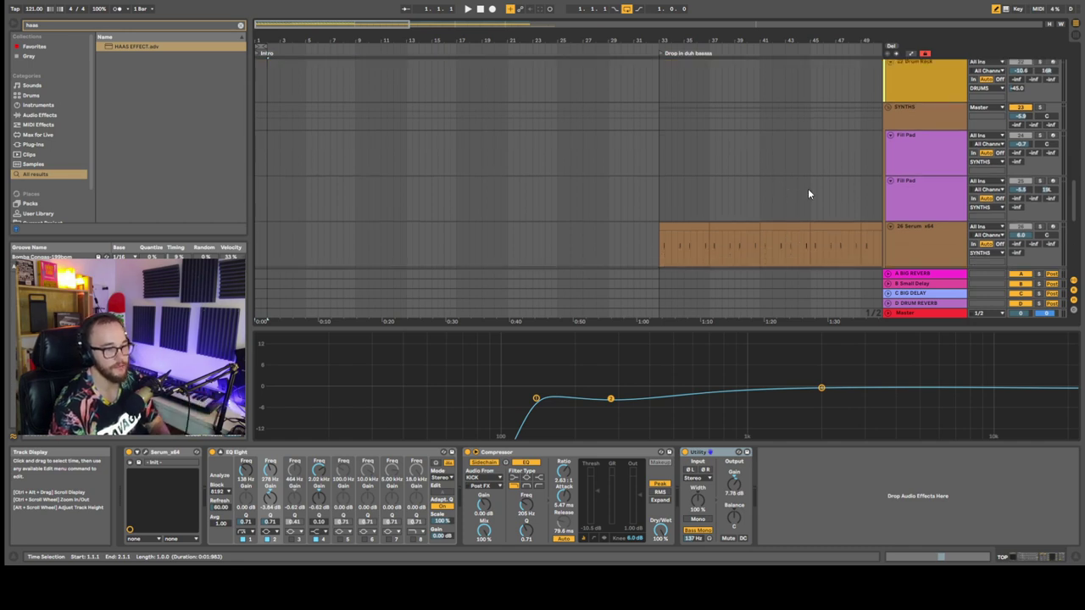
pyautogui.scroll(-1, 847, 161)
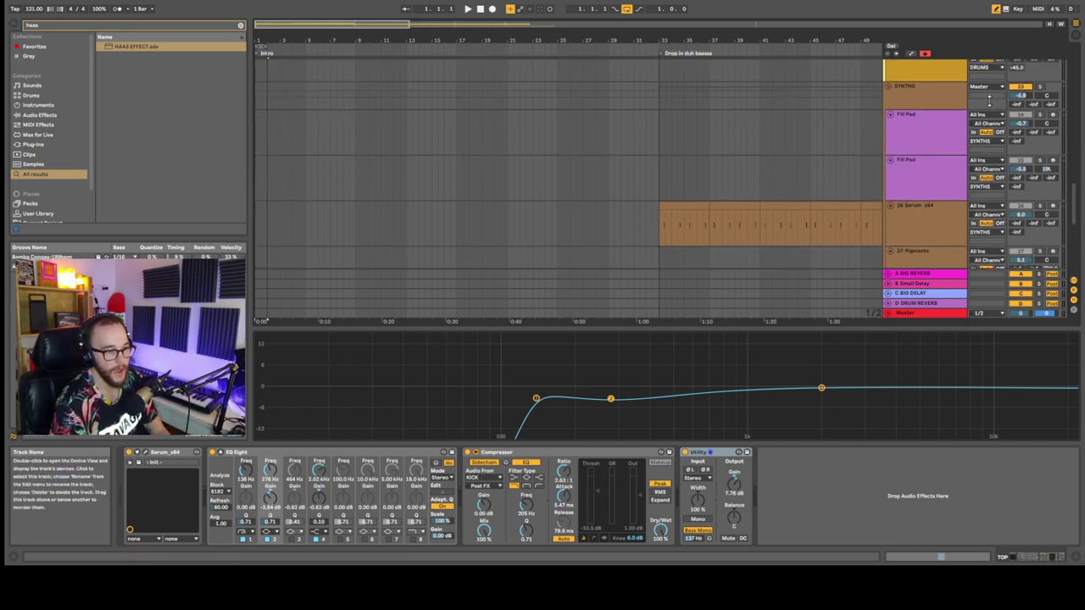
pyautogui.scroll(-3, 683, 201)
pyautogui.scroll(-13, 688, 195)
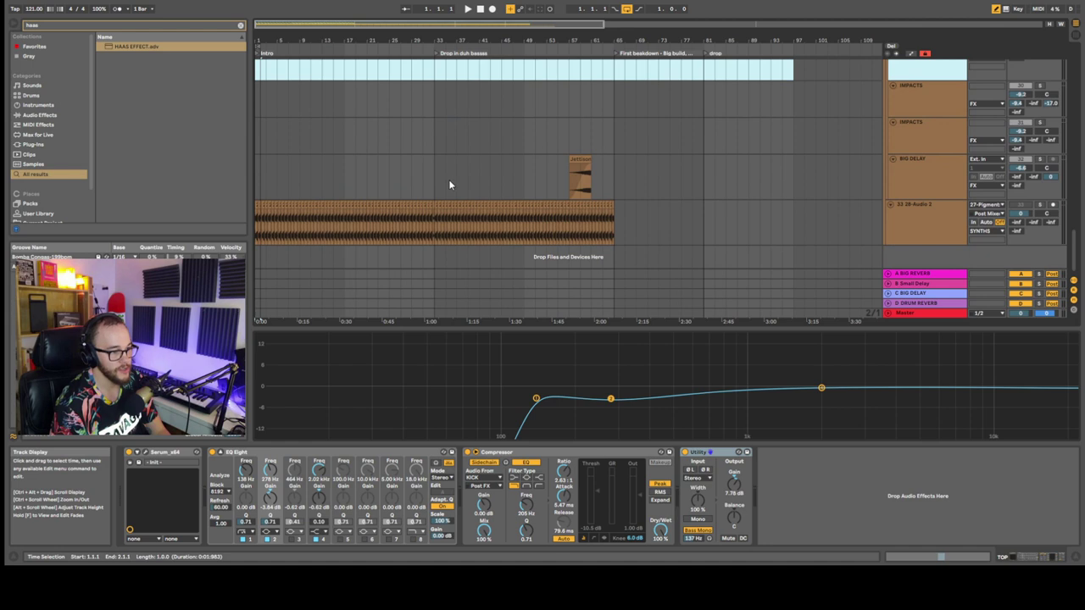
pyautogui.scroll(10, 508, 149)
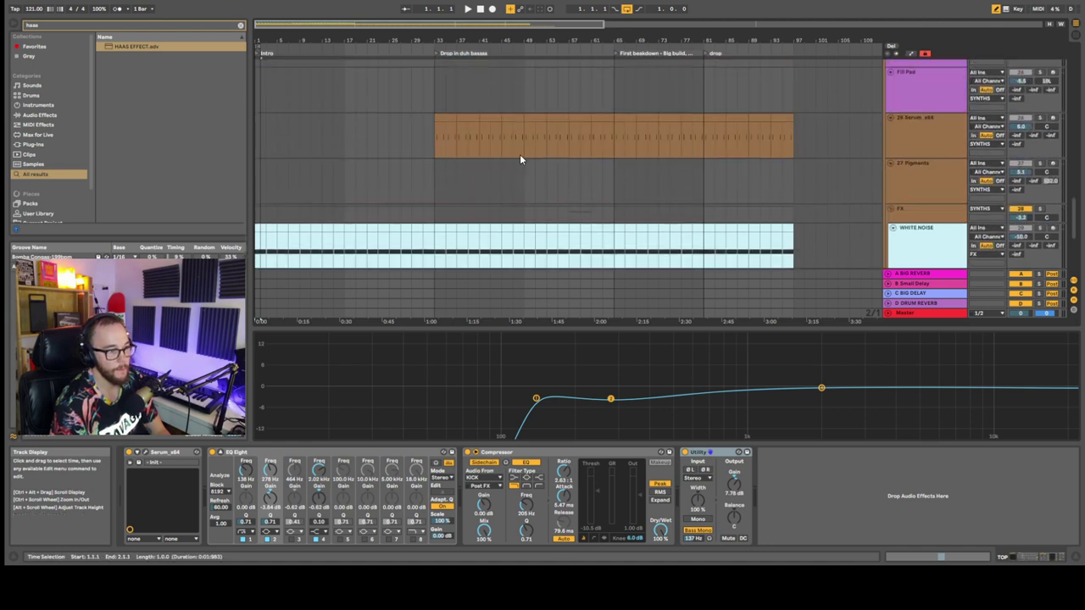
pyautogui.scroll(-1, 523, 154)
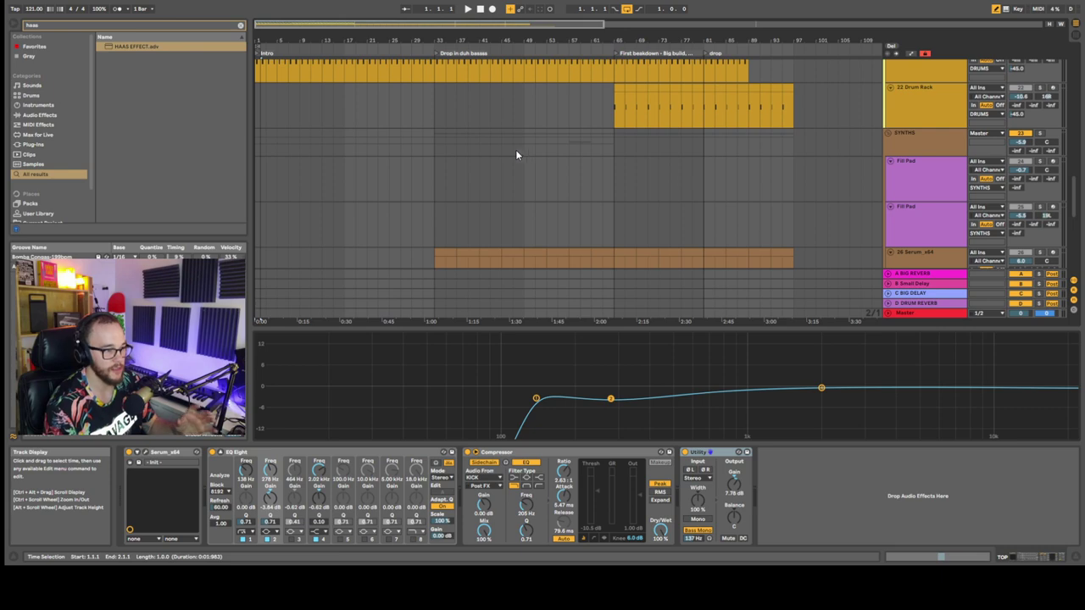
pyautogui.click(299, 112)
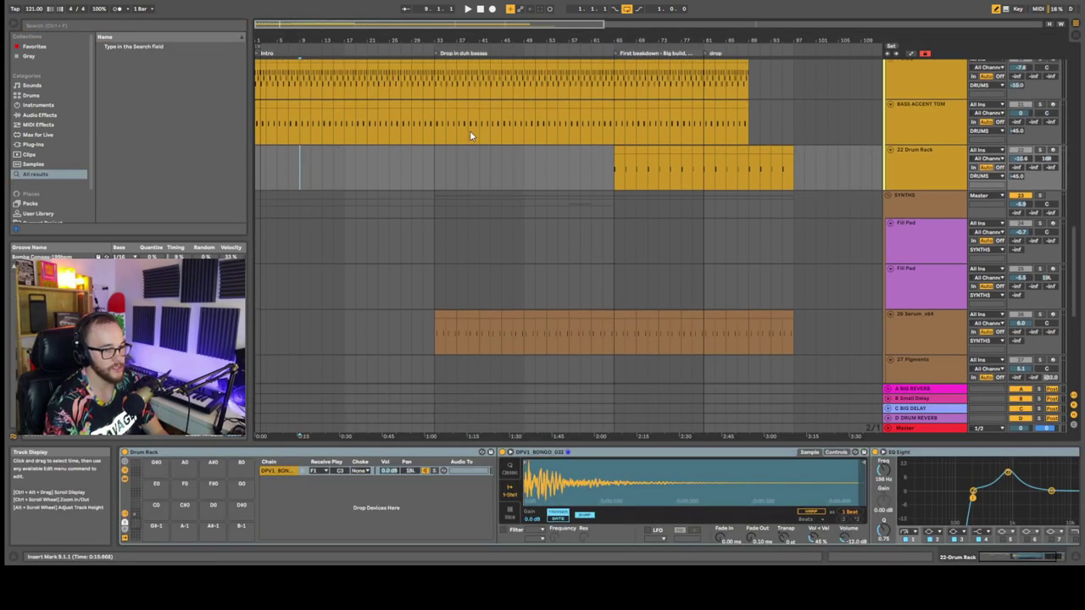
pyautogui.click(295, 229)
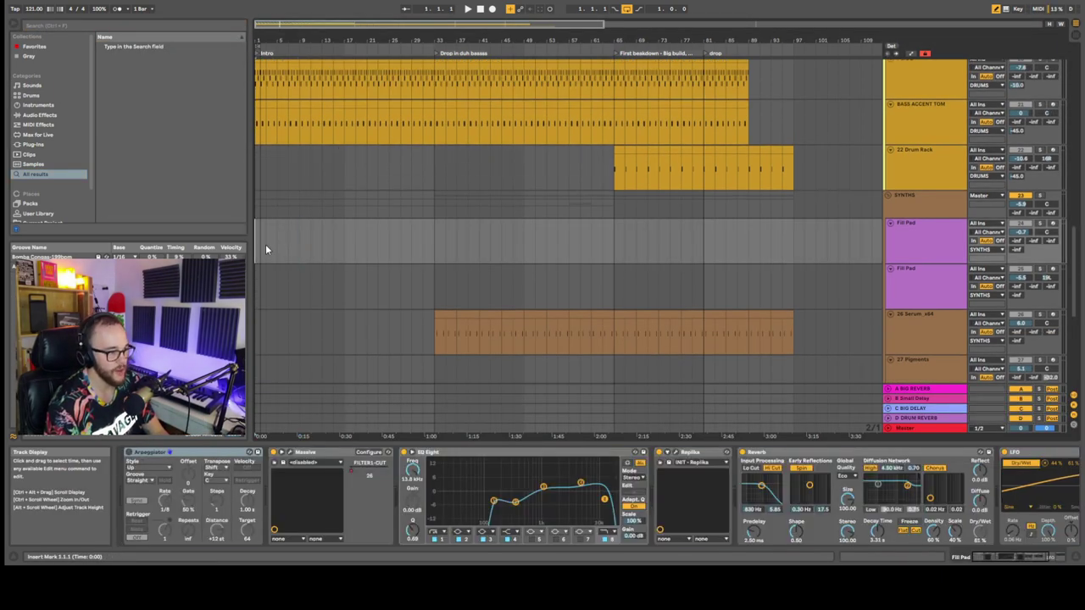
# Delete the 28-Audio 2 track below BIG DELAY
pyautogui.scroll(3, 271, 249)
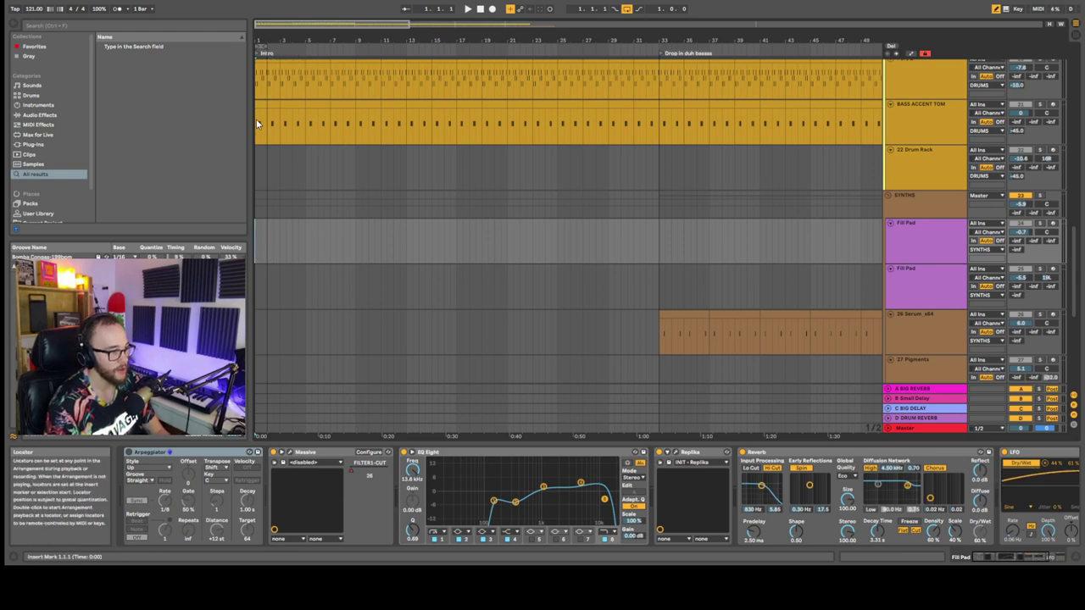
pyautogui.scroll(-5, 291, 235)
pyautogui.scroll(-3, 290, 236)
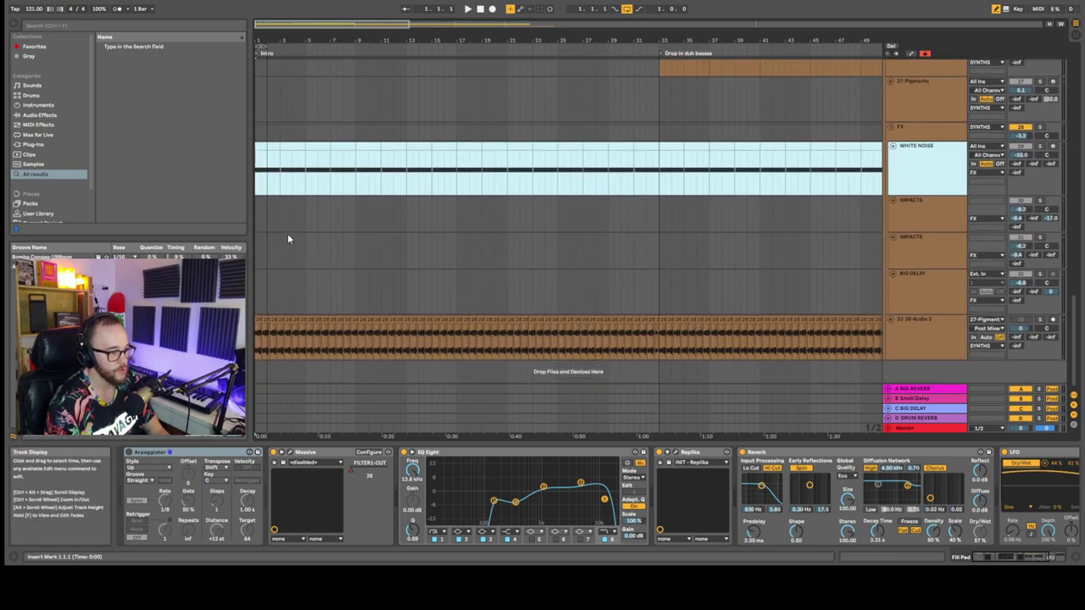
pyautogui.click(787, 303)
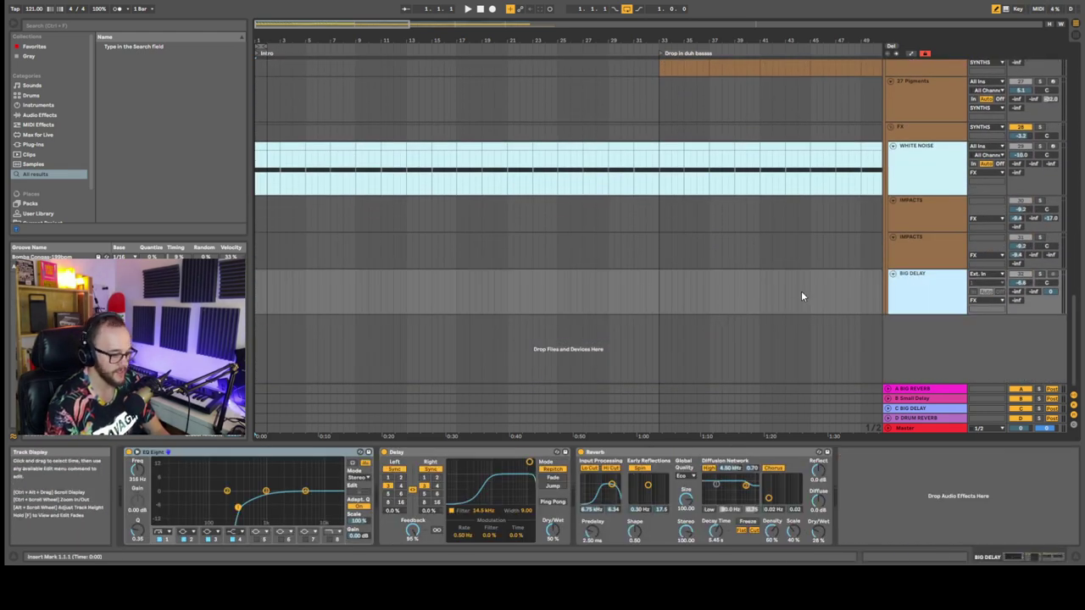
# Search the browser for impact and place VEC4 Impacts 05.wav at bar 1 of the first IMPACTS track
pyautogui.hotkey('ctrl', 'f')
pyautogui.write('impact')
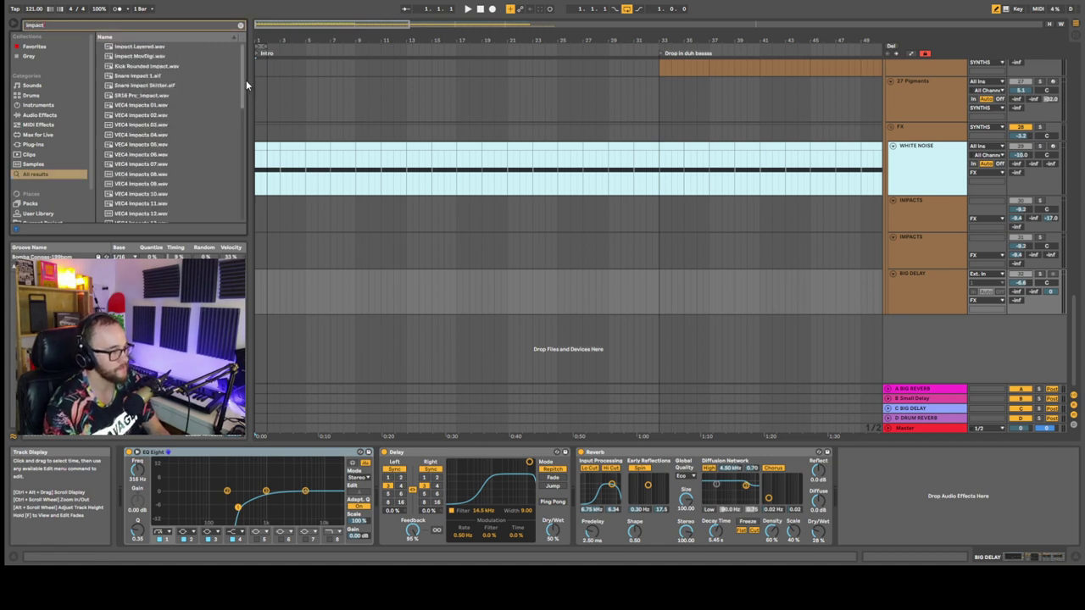
pyautogui.click(170, 145)
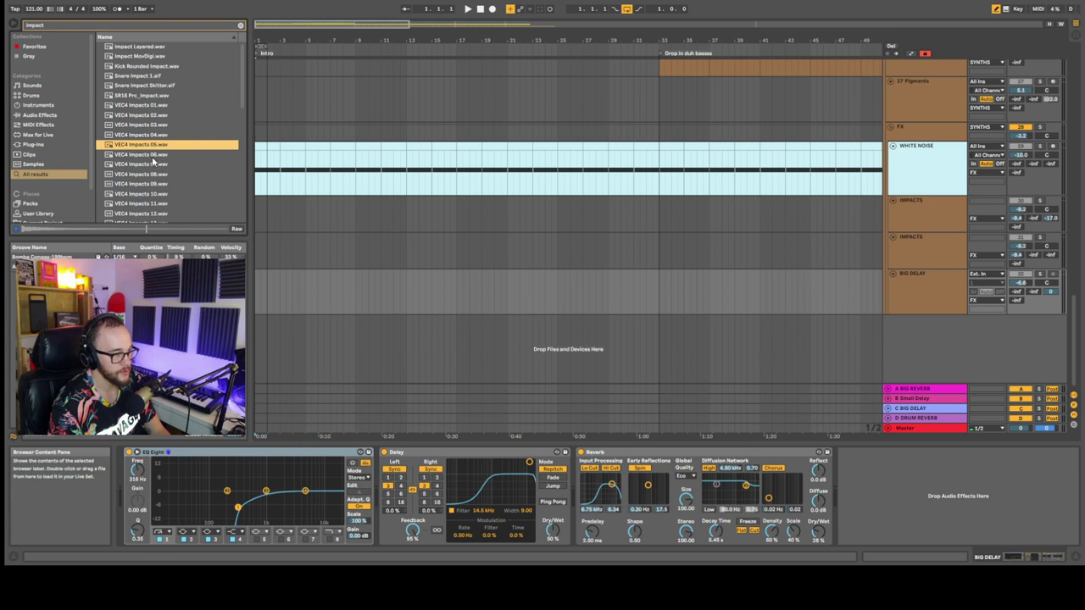
pyautogui.moveTo(335, 158); pyautogui.dragTo(253, 224)
# Clear the send levels of the first IMPACTS track and play it soloed through its BIG DELAY rack
pyautogui.click(890, 206)
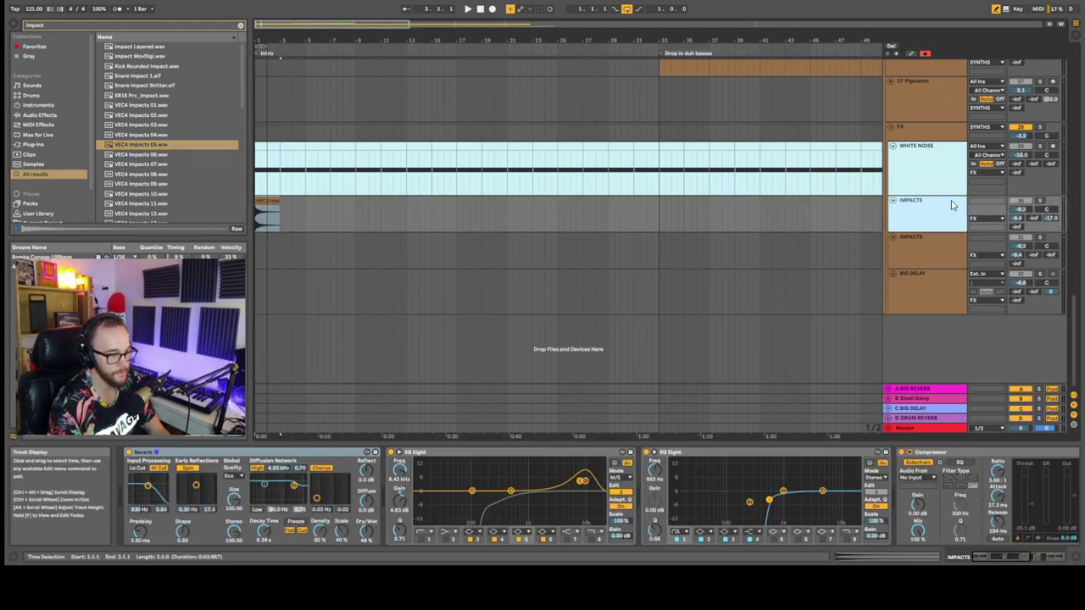
pyautogui.click(1032, 224)
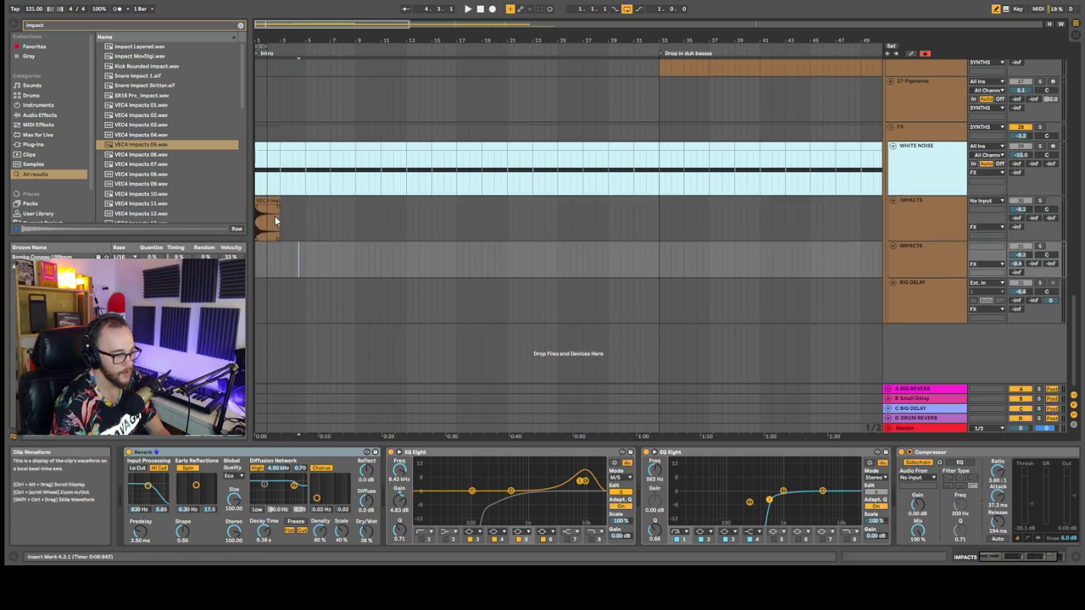
pyautogui.click(907, 236)
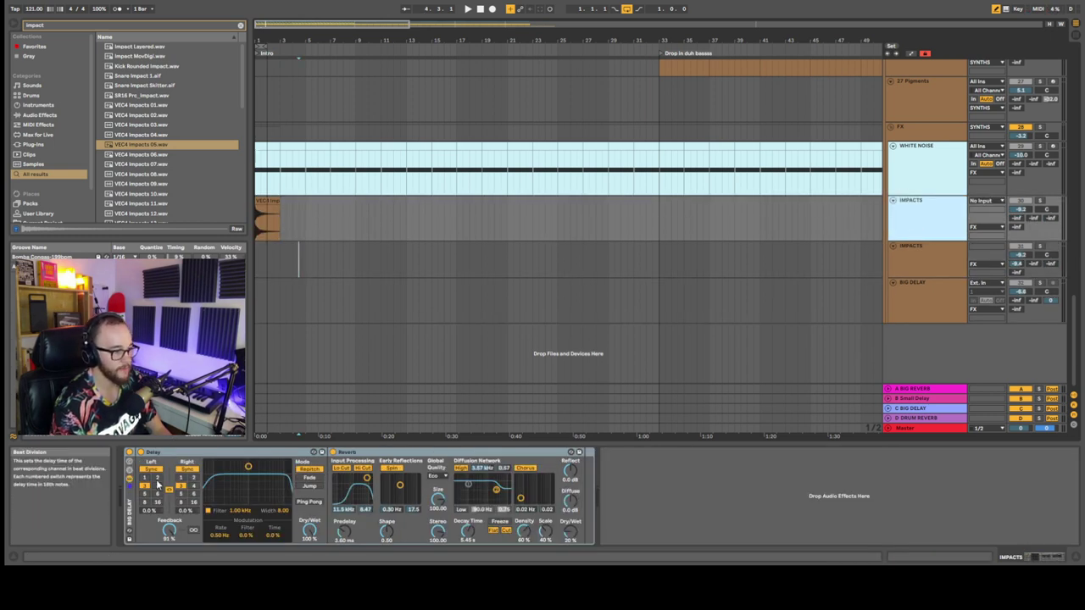
pyautogui.click(131, 506)
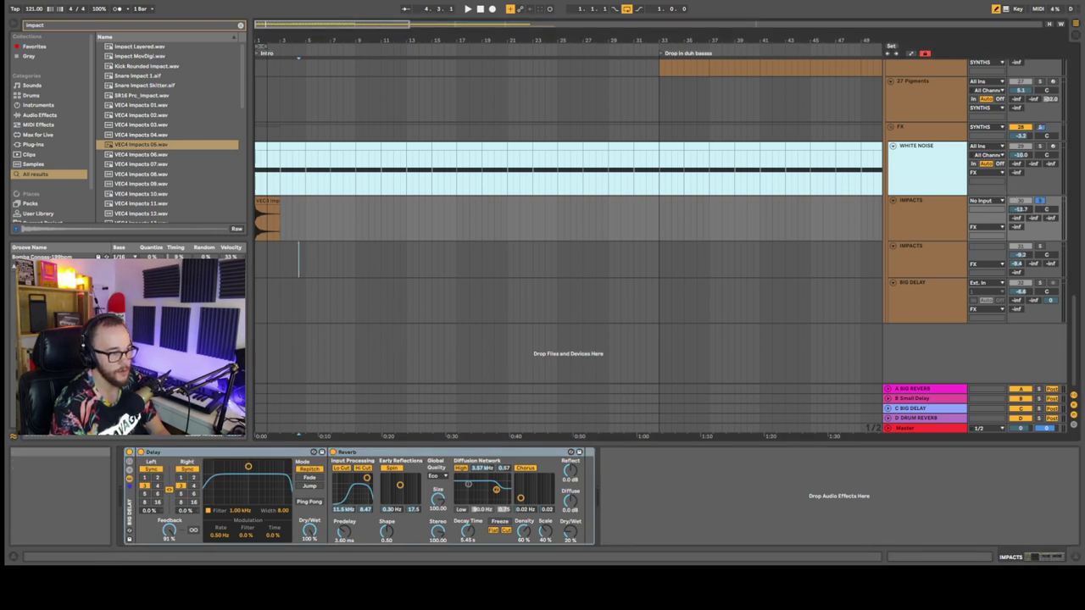
pyautogui.press('space')
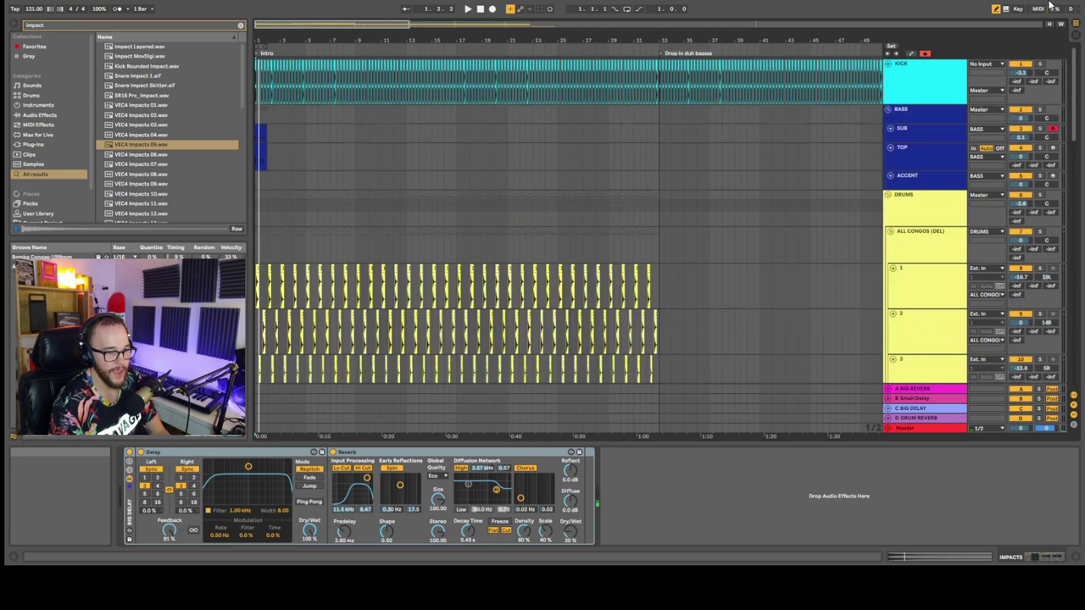
# Duplicate the one-bar clip on the TOP bass track repeatedly until the copies fill the intro to bar 33
pyautogui.hotkey('ctrl', 'd')
pyautogui.hotkey('ctrl', 'd')
pyautogui.hotkey('ctrl', 'd')
pyautogui.hotkey('ctrl', 'd')
pyautogui.hotkey('ctrl', 'd')
pyautogui.hotkey('ctrl', 'd')
pyautogui.hotkey('ctrl', 'd')
pyautogui.hotkey('ctrl', 'd')
pyautogui.hotkey('ctrl', 'd')
pyautogui.hotkey('ctrl', 'd')
pyautogui.hotkey('ctrl', 'd')
pyautogui.hotkey('ctrl', 'd')
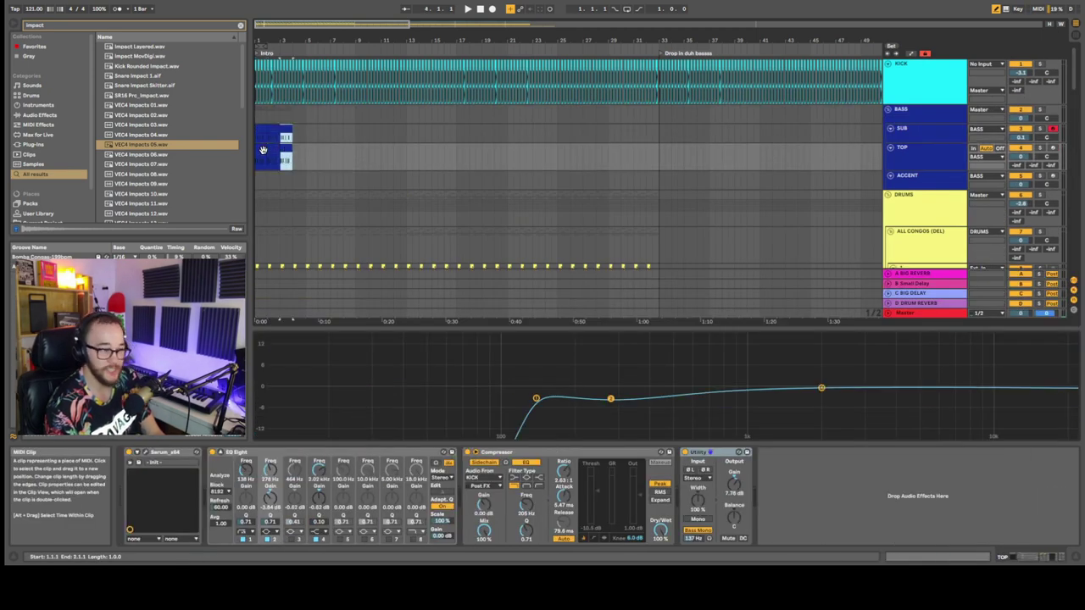
pyautogui.hotkey('ctrl', 'd')
pyautogui.hotkey('ctrl', 'd')
pyautogui.hotkey('ctrl', 'd')
pyautogui.hotkey('ctrl', 'd')
pyautogui.hotkey('ctrl', 'd')
pyautogui.hotkey('ctrl', 'd')
pyautogui.hotkey('ctrl', 'd')
pyautogui.hotkey('ctrl', 'd')
pyautogui.hotkey('ctrl', 'd')
pyautogui.hotkey('ctrl', 'd')
pyautogui.hotkey('ctrl', 'd')
pyautogui.hotkey('ctrl', 'd')
pyautogui.hotkey('ctrl', 'd')
pyautogui.hotkey('ctrl', 'd')
pyautogui.hotkey('ctrl', 'd')
pyautogui.hotkey('ctrl', 'd')
pyautogui.hotkey('ctrl', 'd')
pyautogui.hotkey('ctrl', 'd')
pyautogui.hotkey('ctrl', 'd')
pyautogui.hotkey('ctrl', 'd')
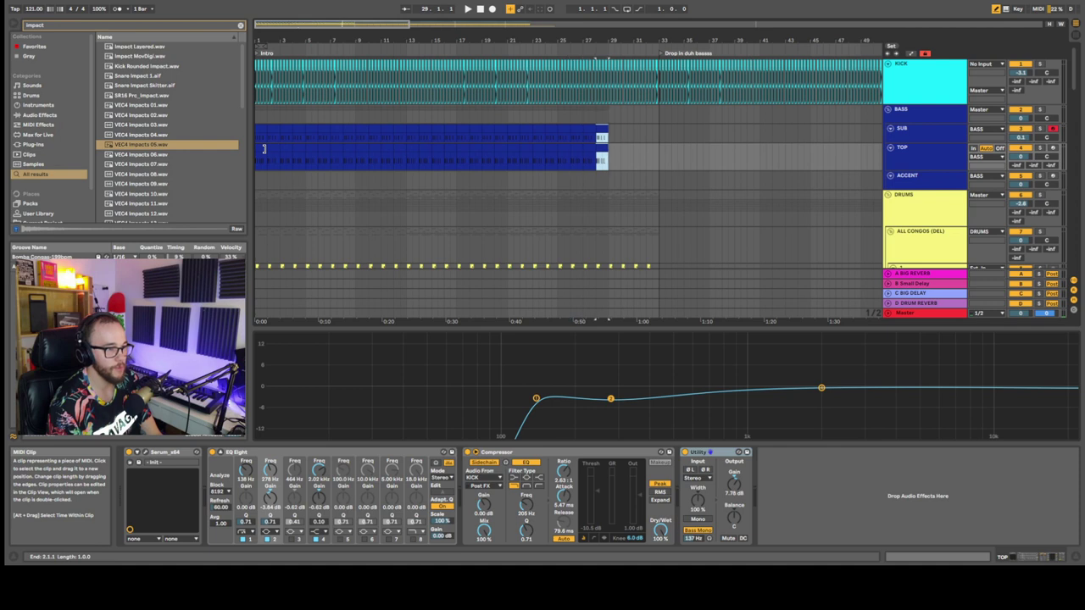
# Play the arrangement from bar 1 and listen while checking the tracks down to the FX group
pyautogui.click(480, 10)
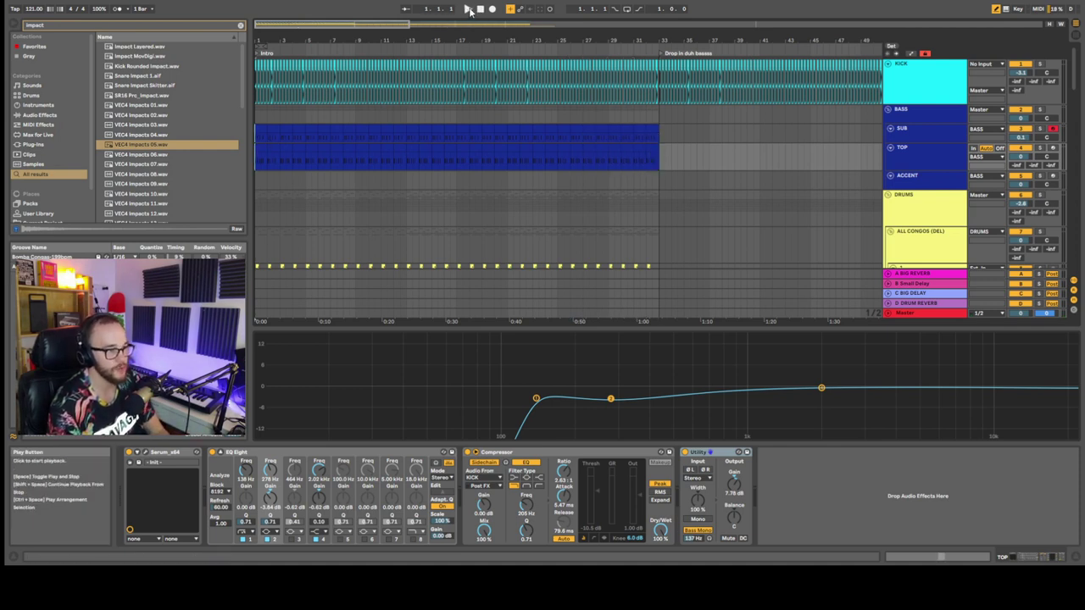
pyautogui.click(469, 9)
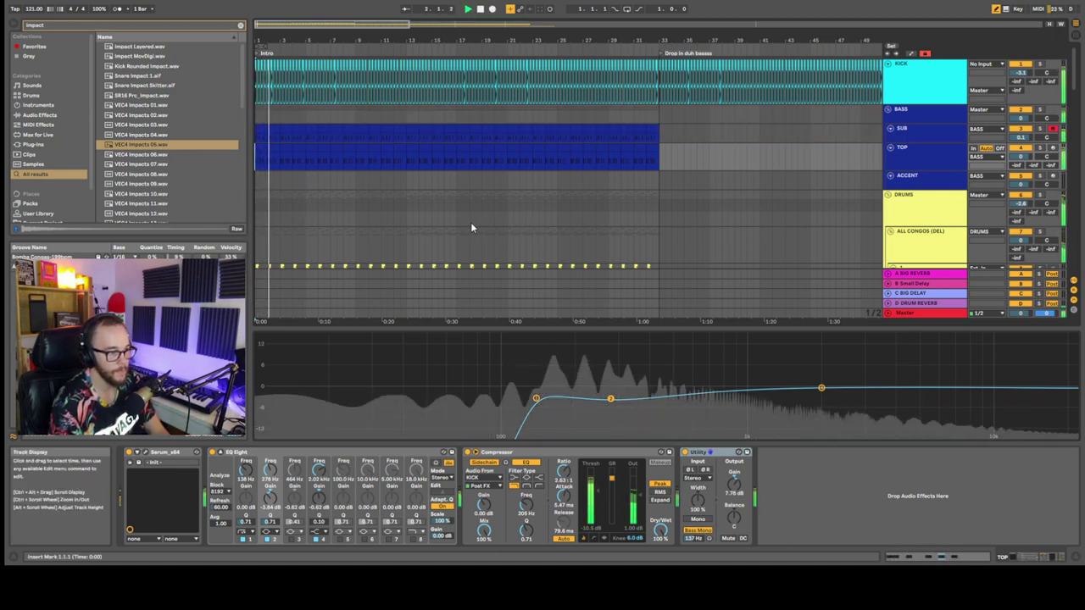
pyautogui.scroll(-10, 478, 222)
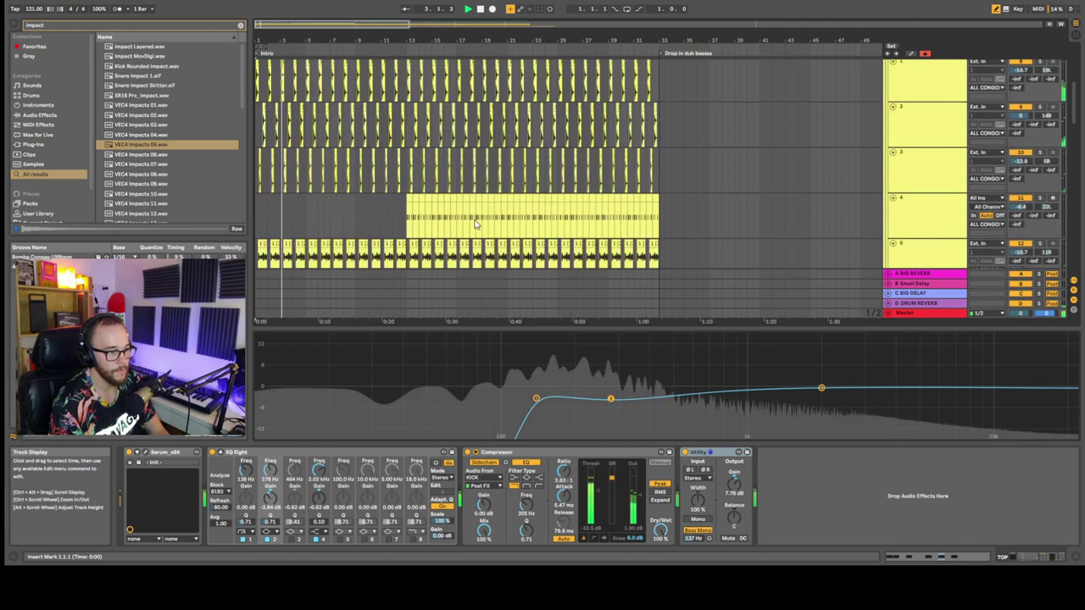
pyautogui.scroll(-8, 472, 227)
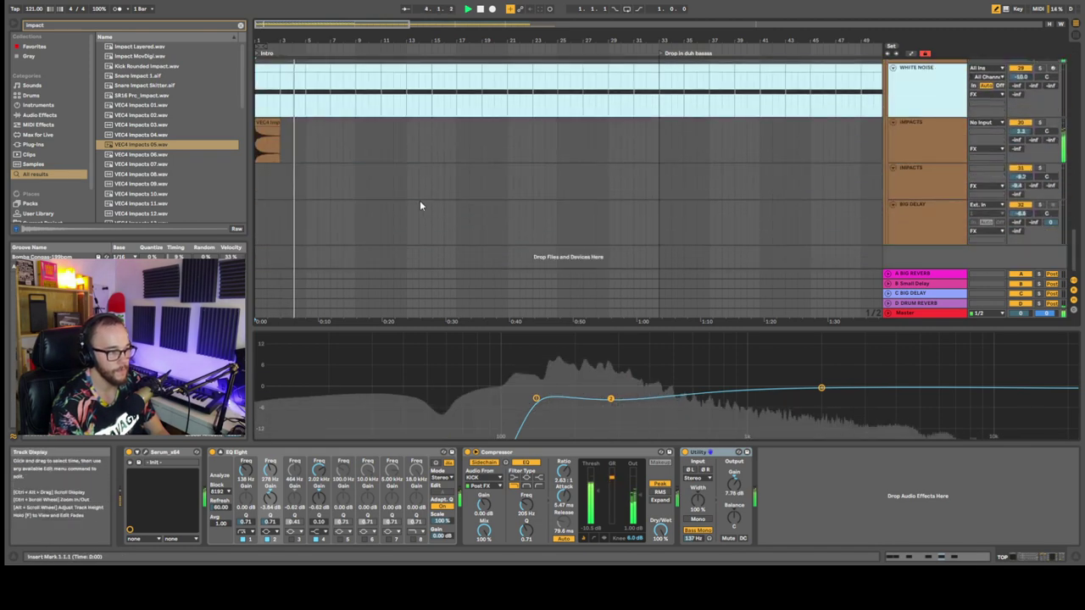
# Stop playback and set the Delay feedback in the first IMPACTS track's rack to 62%
pyautogui.click(301, 141)
pyautogui.press('space')
pyautogui.scroll(3, 301, 142)
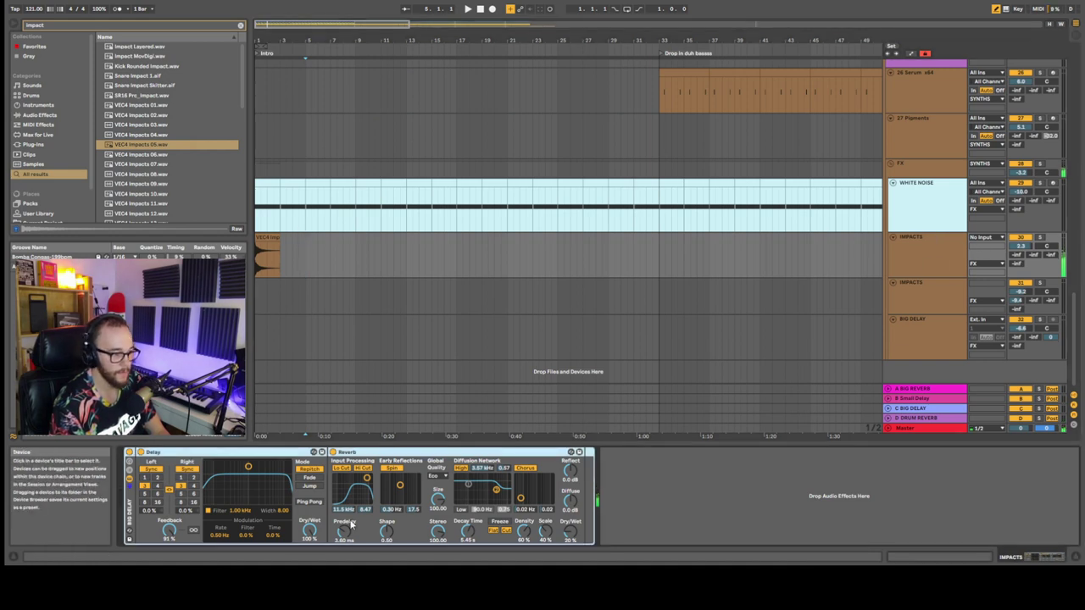
pyautogui.moveTo(178, 532); pyautogui.dragTo(178, 542)
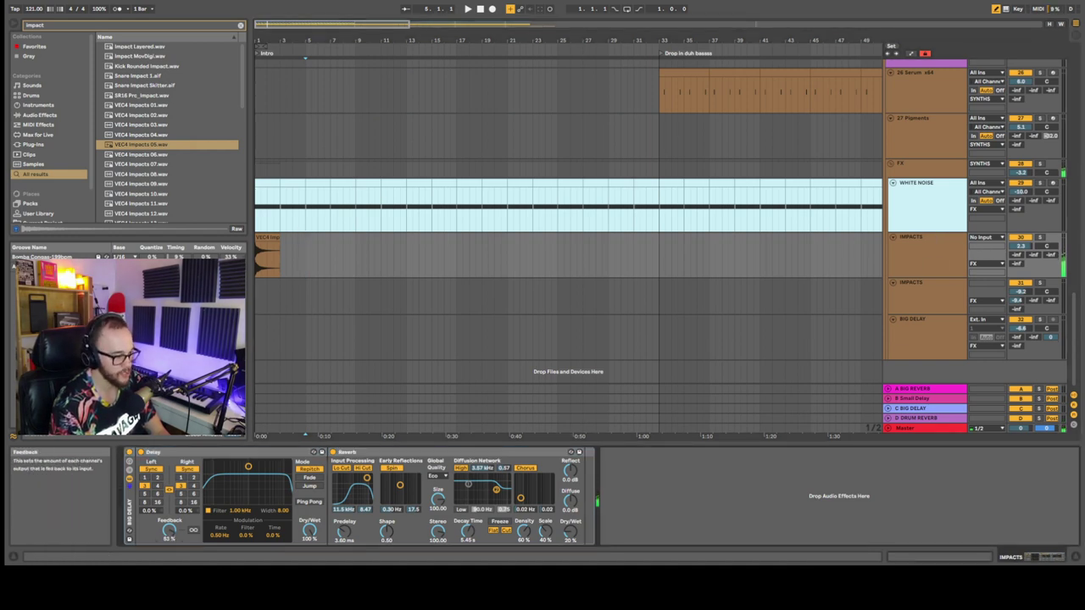
# Insert an EQ Eight before the Delay in the first IMPACTS track's rack and roll off the lows with band 1 at about 37.5 Hz
pyautogui.click(279, 250)
pyautogui.hotkey('ctrl', 'f')
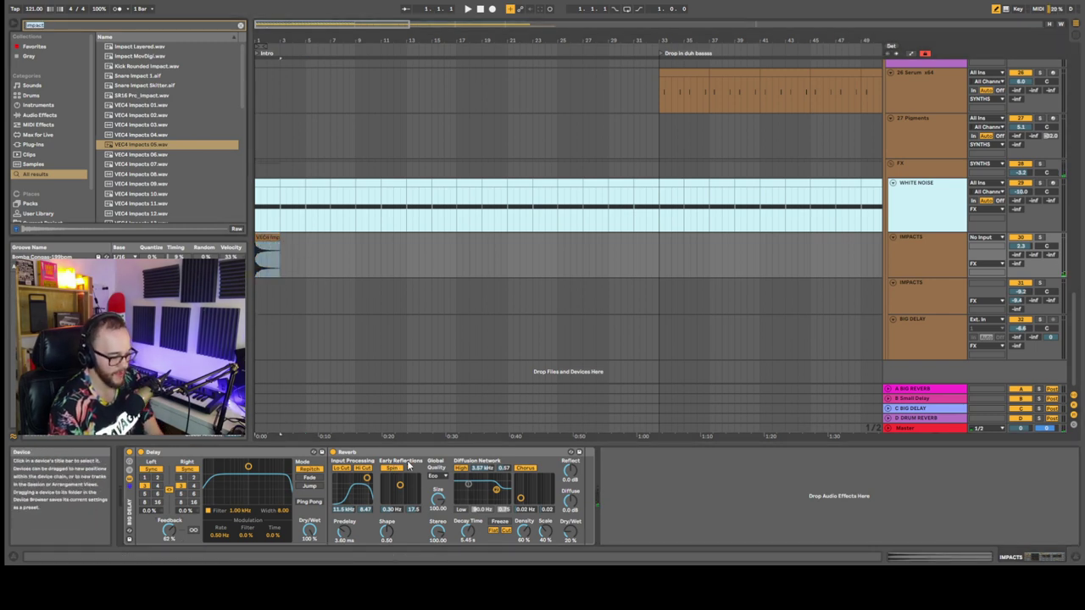
pyautogui.write('eq')
pyautogui.moveTo(123, 62); pyautogui.dragTo(142, 494)
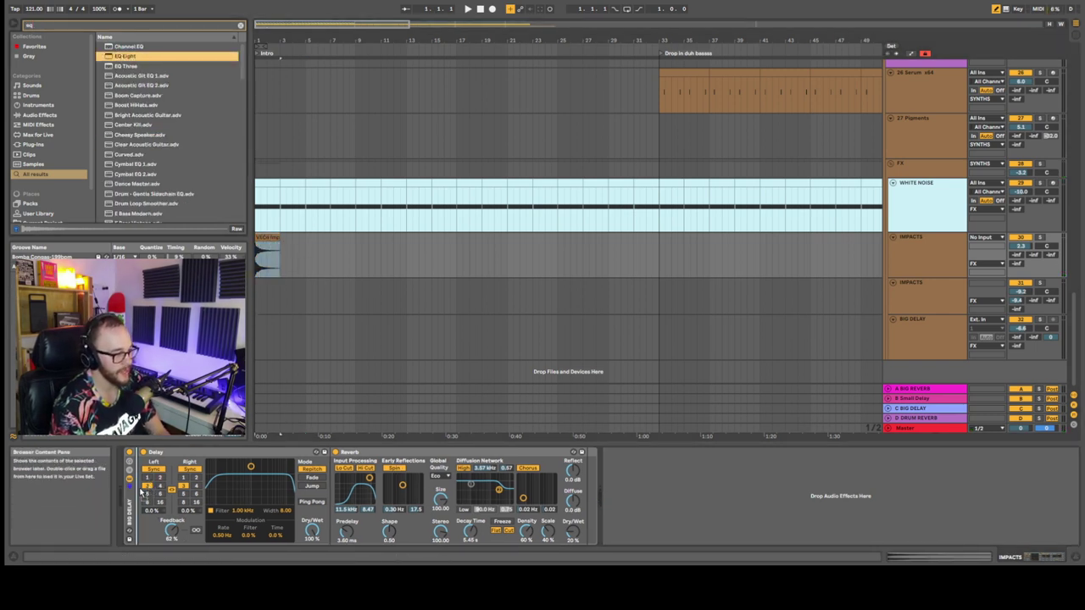
pyautogui.moveTo(227, 510); pyautogui.dragTo(203, 506)
pyautogui.moveTo(172, 498); pyautogui.dragTo(198, 503)
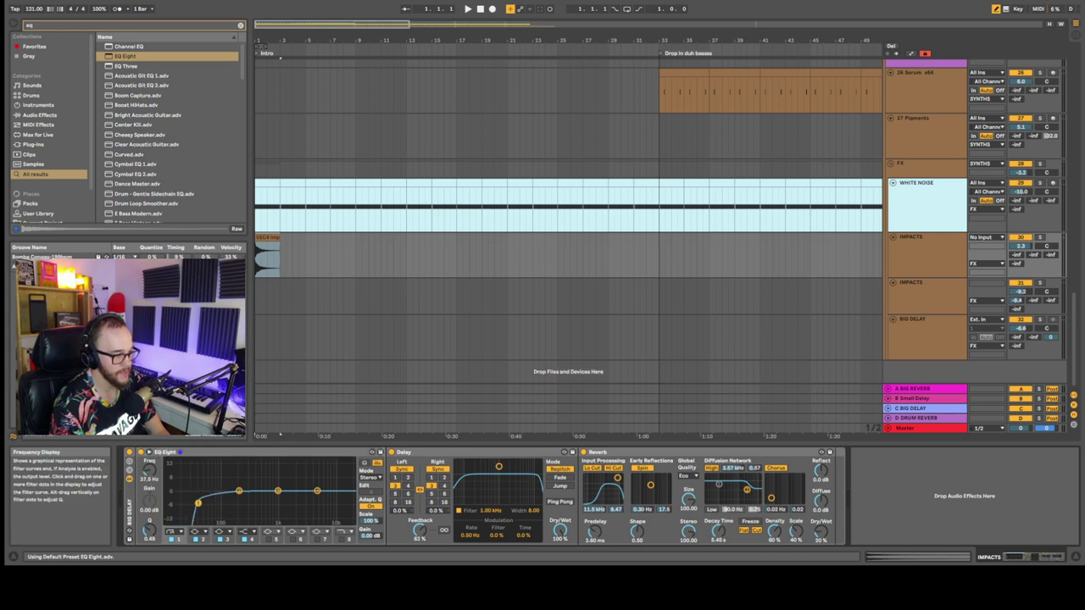
# In the first IMPACTS track's EQ Eight, raise band 1 to 330 Hz and lower band 4 to about -6 dB at 5.79 kHz
pyautogui.click(317, 492)
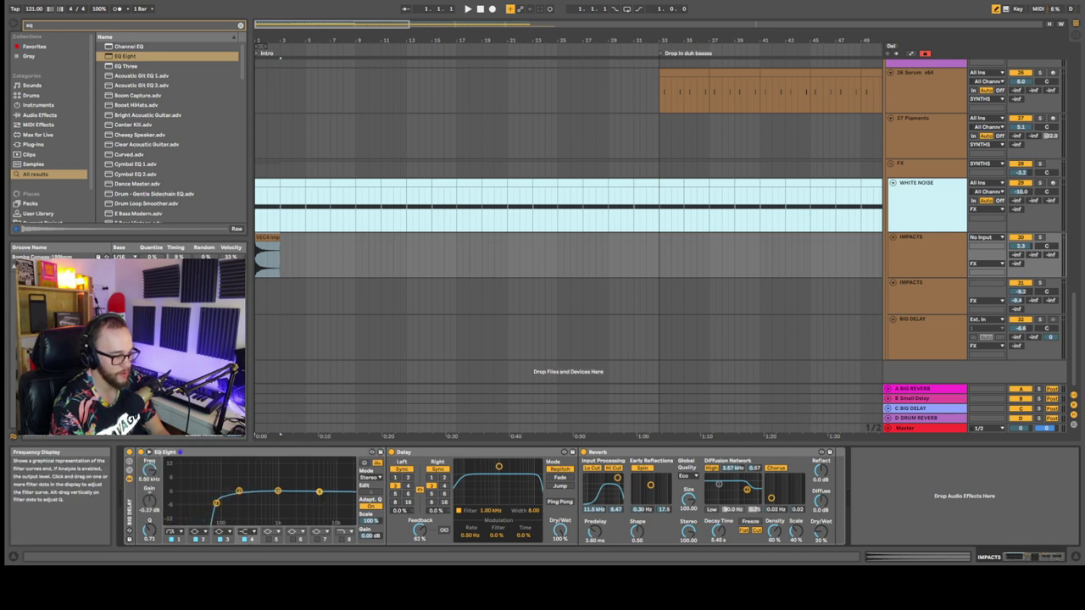
pyautogui.moveTo(216, 505); pyautogui.dragTo(234, 503)
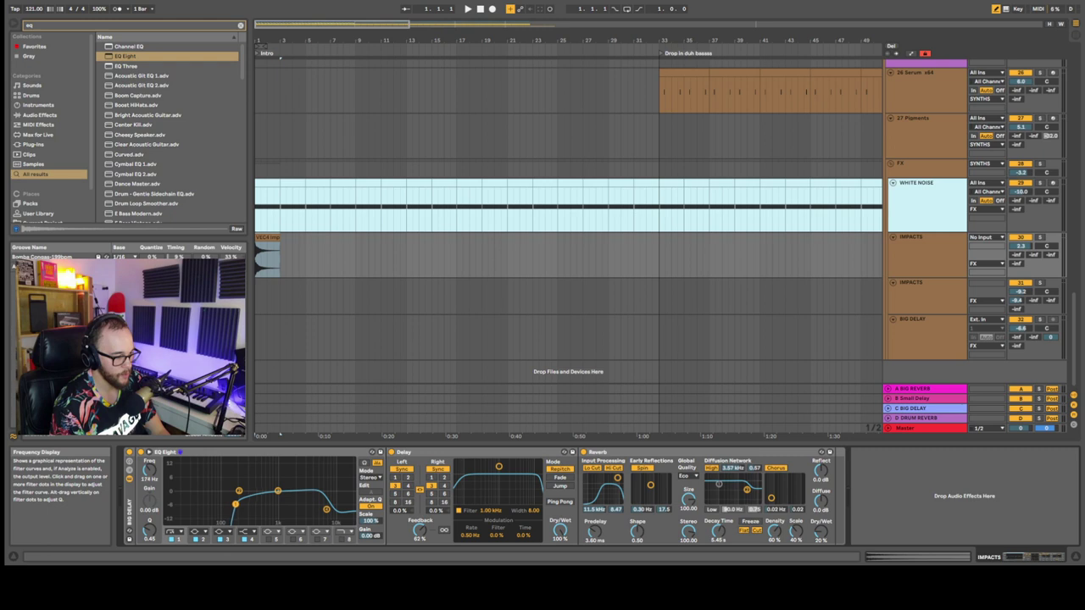
pyautogui.click(934, 249)
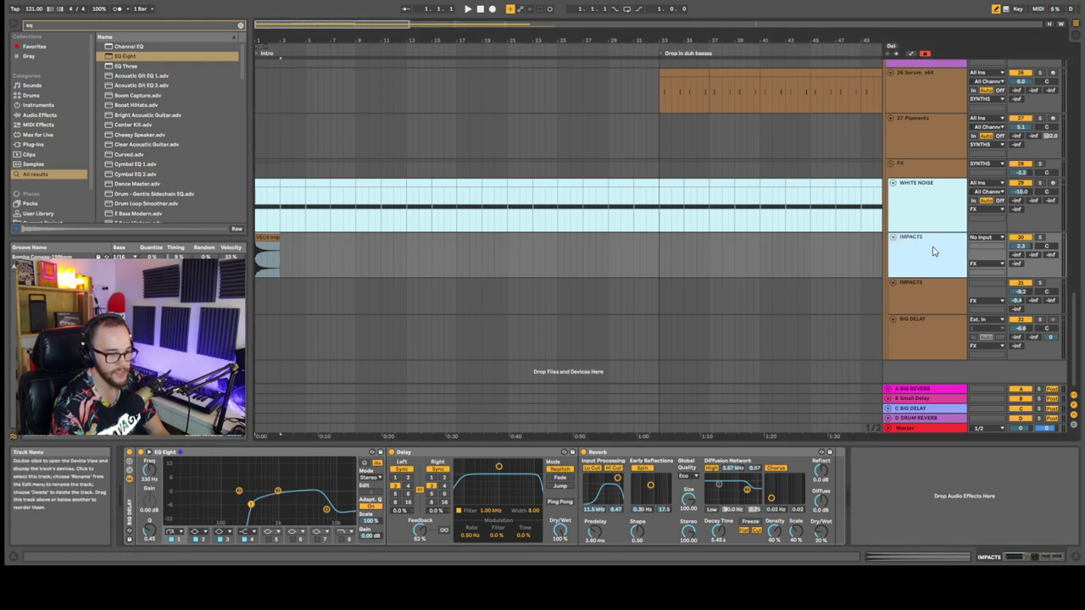
pyautogui.press('space')
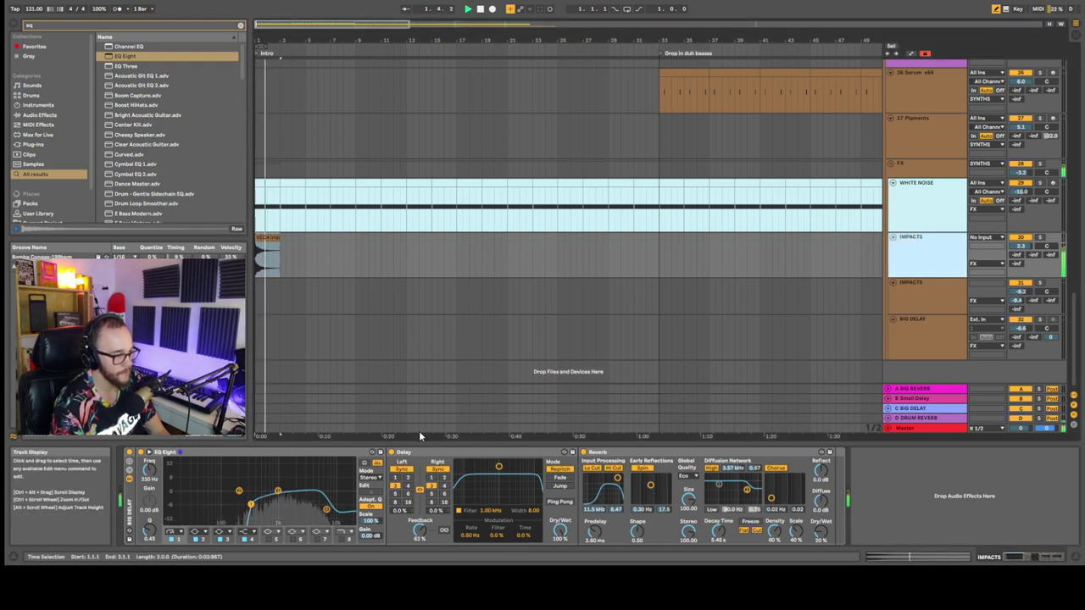
pyautogui.moveTo(326, 509); pyautogui.dragTo(333, 507)
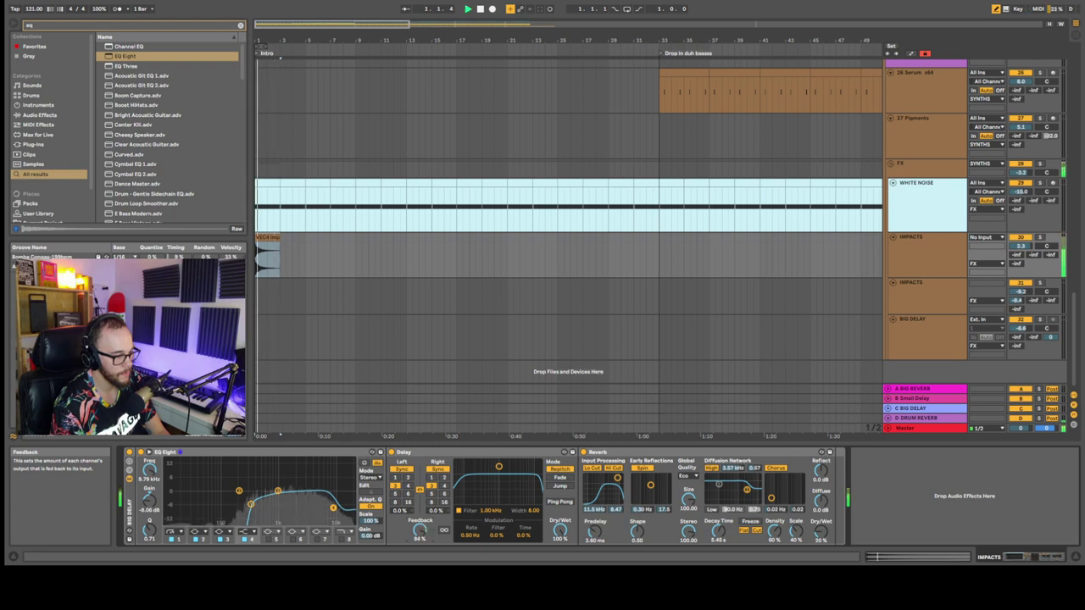
# Raise the Delay feedback to about 85% and the Reverb Dry/Wet to 24% in the first IMPACTS track's rack
pyautogui.moveTo(422, 541); pyautogui.dragTo(422, 539)
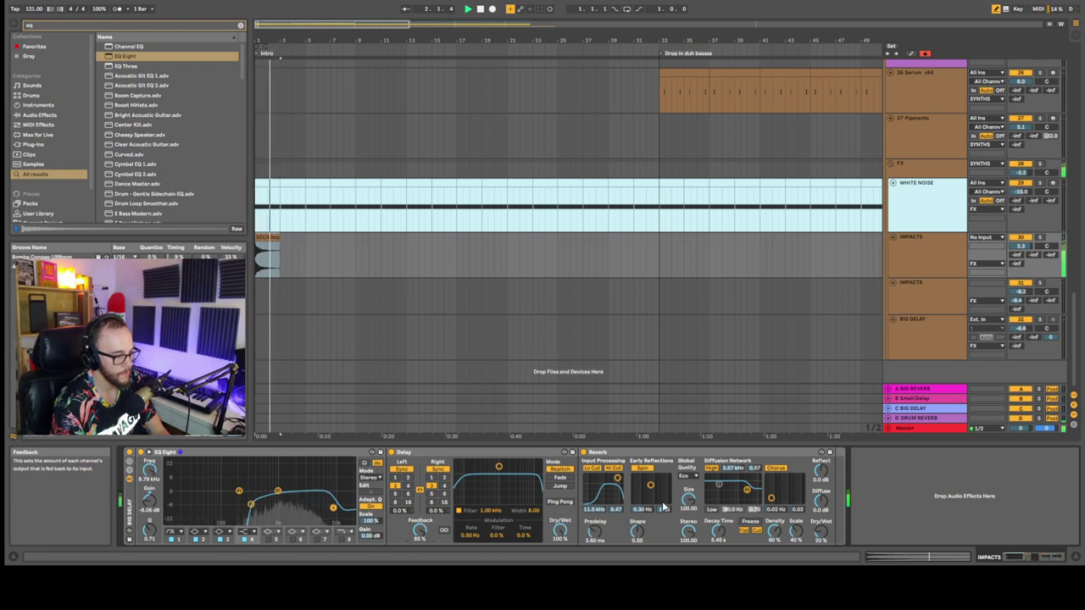
pyautogui.moveTo(820, 534); pyautogui.dragTo(820, 529)
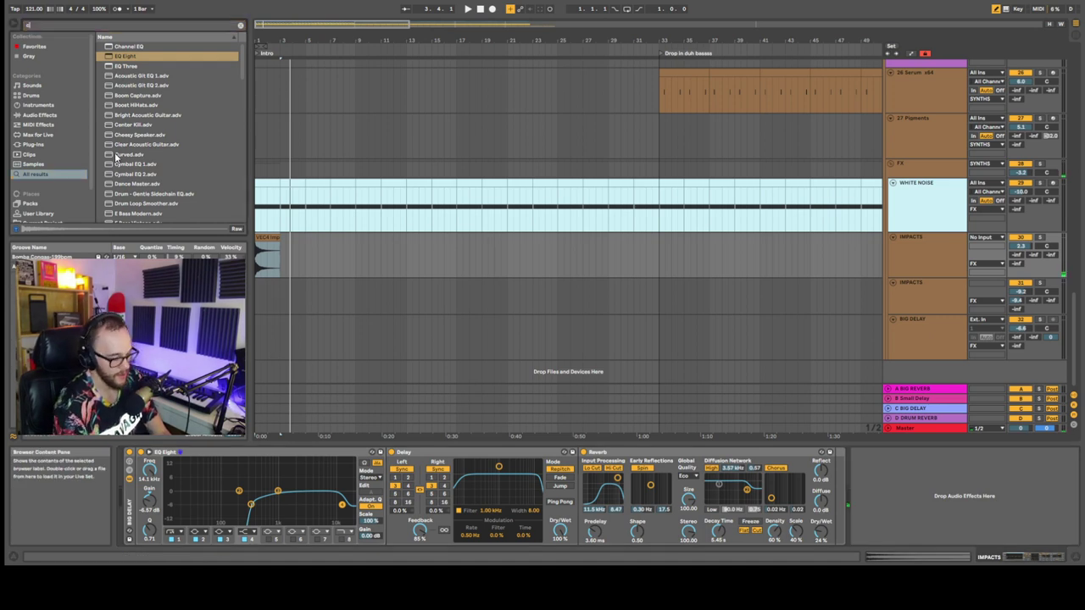
# Search the browser for "cymbal", place Cymbal 06.wav as a one-bar clip at bar 2 of the first IMPACTS track, and audition it
pyautogui.press('super+f')
pyautogui.write('cymbal')
pyautogui.moveTo(138, 110); pyautogui.dragTo(273, 293)
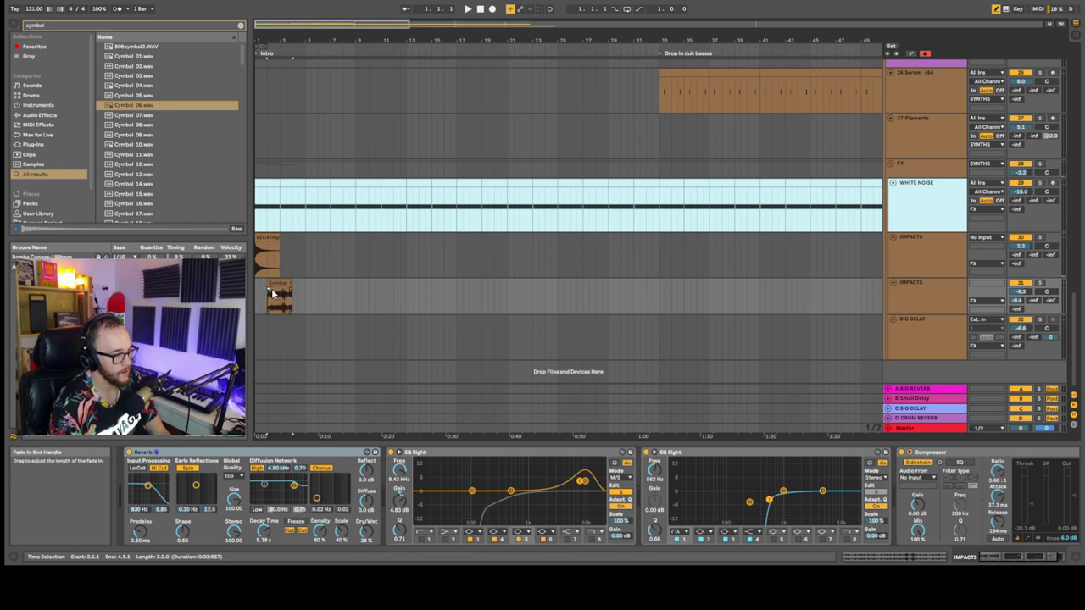
pyautogui.click(273, 284)
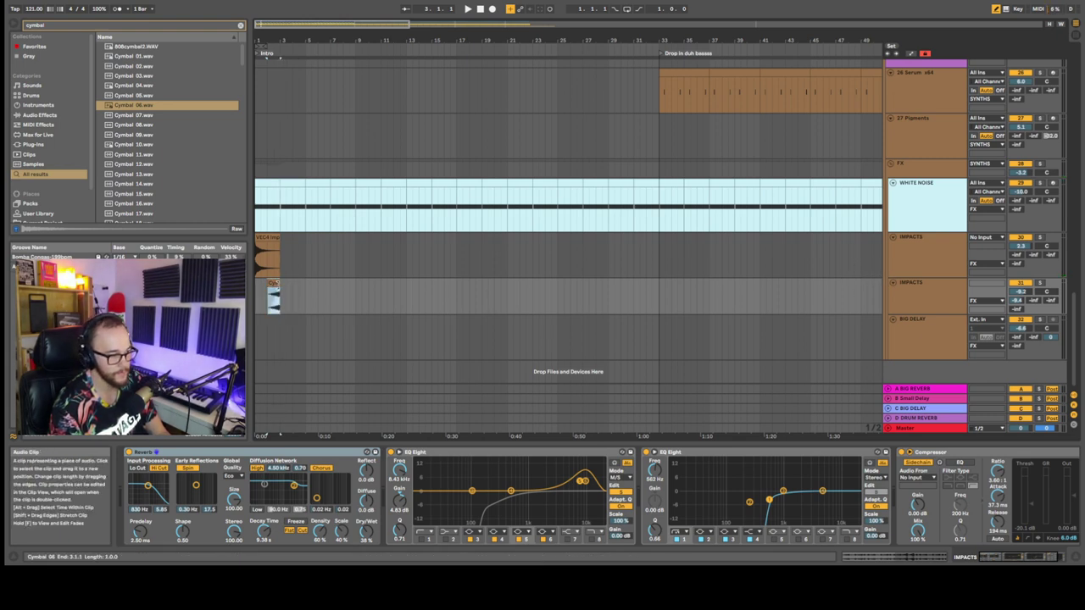
pyautogui.click(278, 265)
pyautogui.moveTo(278, 265); pyautogui.dragTo(277, 264)
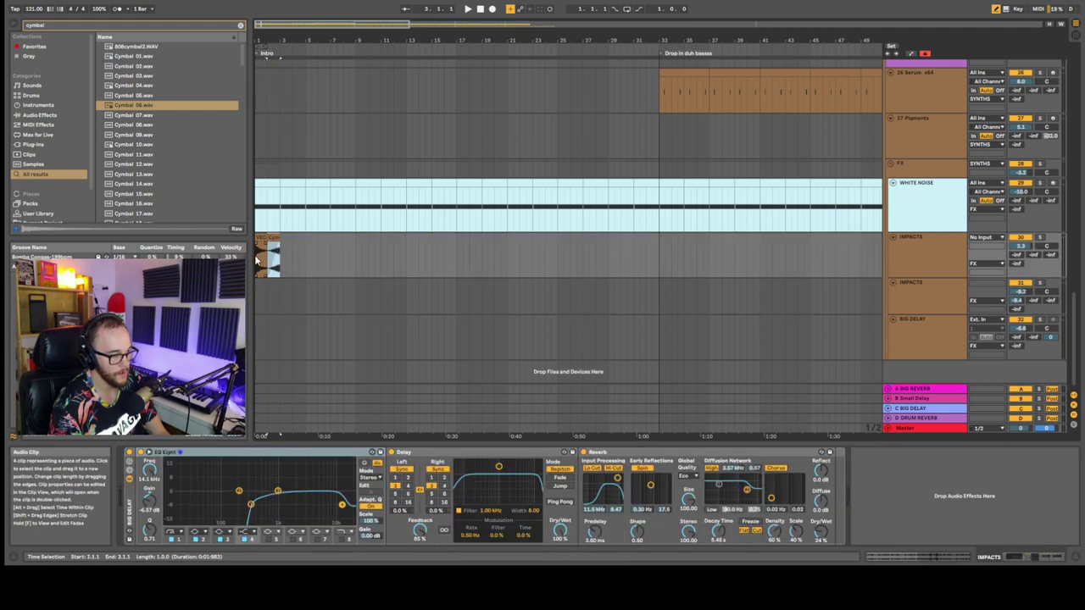
pyautogui.click(262, 261)
pyautogui.press('space')
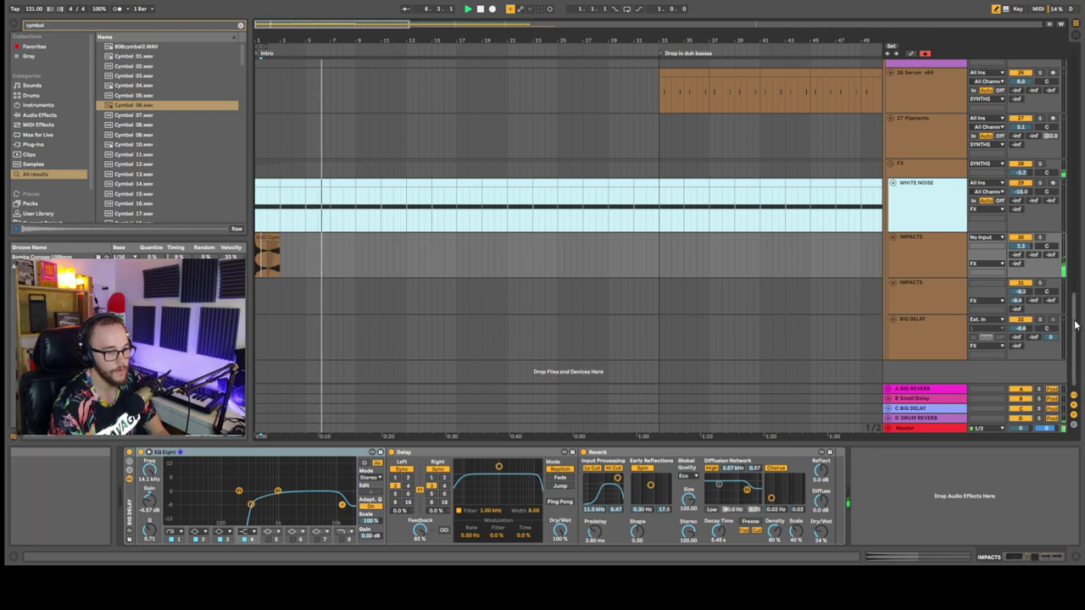
# Delete the SUB and TOP bass clips from bar 1 to bar 9
pyautogui.scroll(10, 998, 350)
pyautogui.click(261, 133)
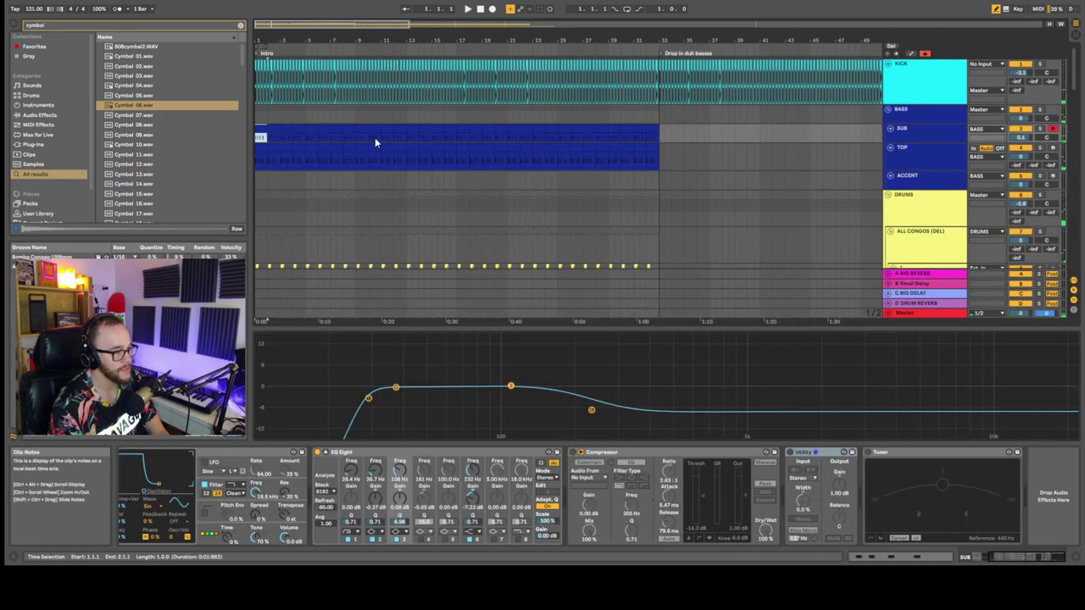
pyautogui.keyDown('shift'); pyautogui.click(348, 159); pyautogui.keyUp('shift')
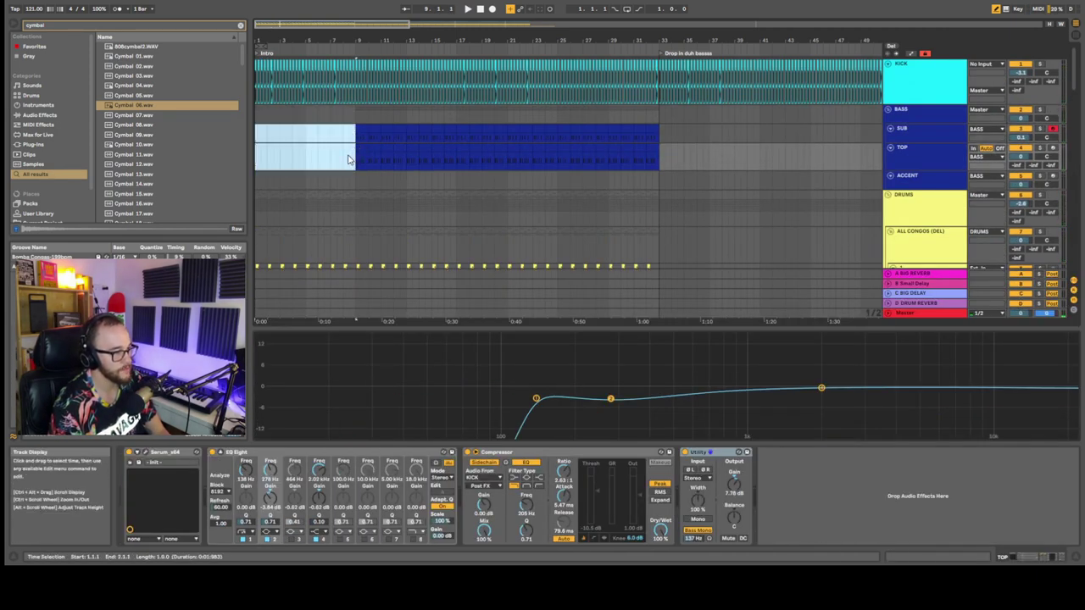
pyautogui.click(346, 159)
# Move the cymbal clip on the first IMPACTS track to bar 8 and place a copy of the impact clip at bar 9
pyautogui.scroll(-10, 331, 174)
pyautogui.scroll(-10, 329, 177)
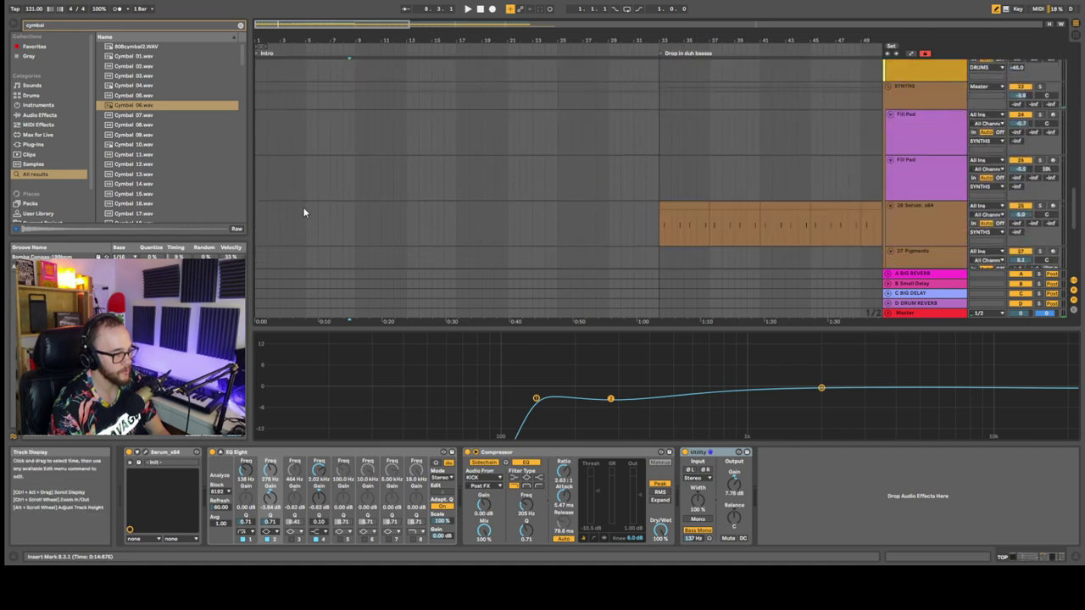
pyautogui.moveTo(276, 133); pyautogui.dragTo(350, 131)
pyautogui.scroll(3, 351, 131)
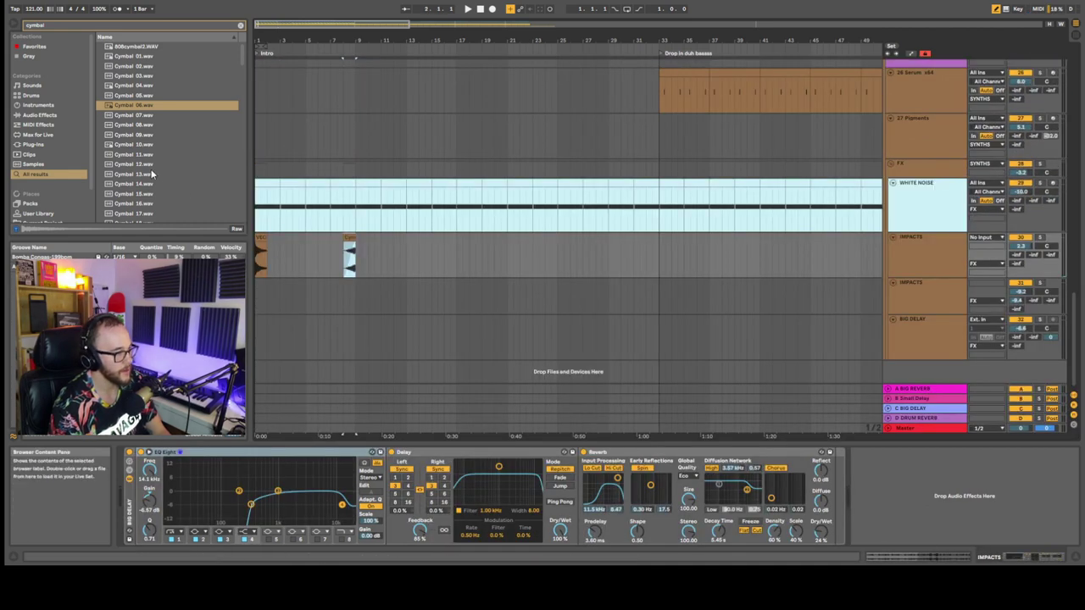
pyautogui.click(350, 246)
pyautogui.hotkey('ctrl', 'd')
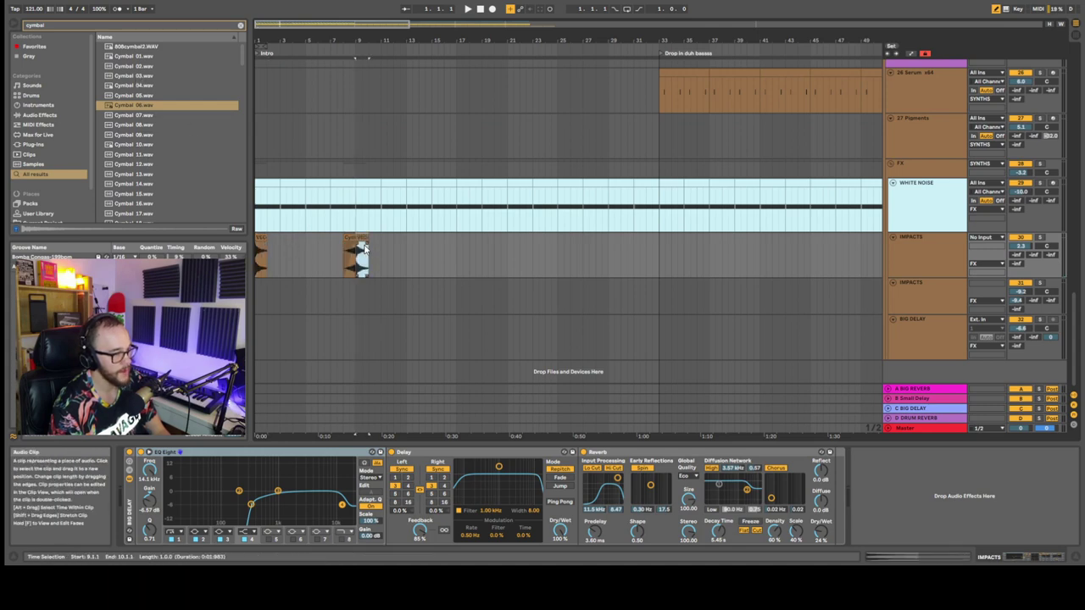
# Play the intro from bar 1 and listen to the cymbal and impact transition at bar 9
pyautogui.click(256, 167)
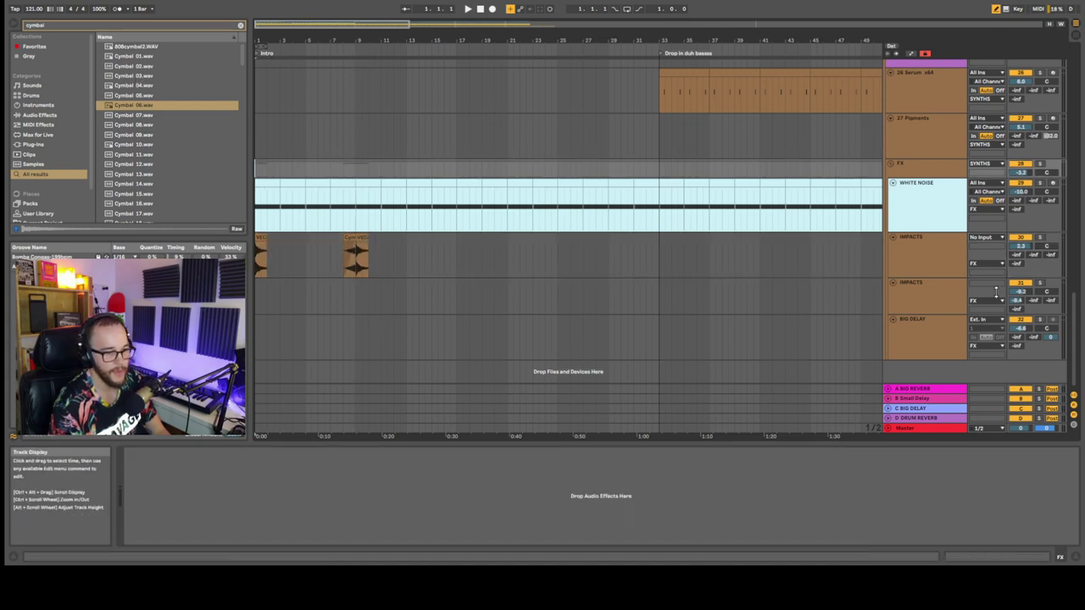
pyautogui.scroll(10, 351, 164)
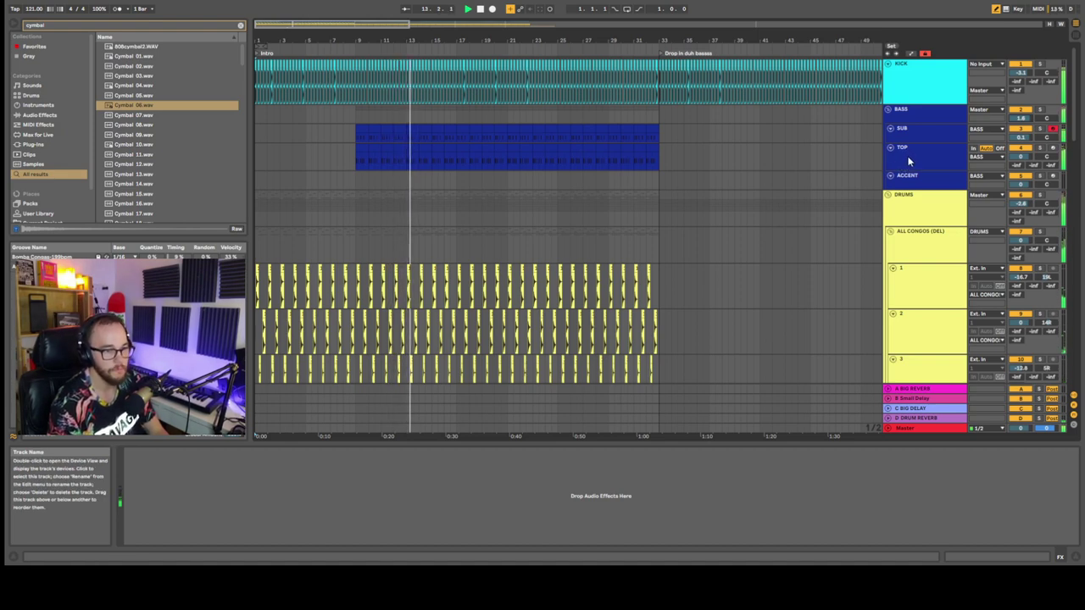
pyautogui.scroll(-8, 542, 221)
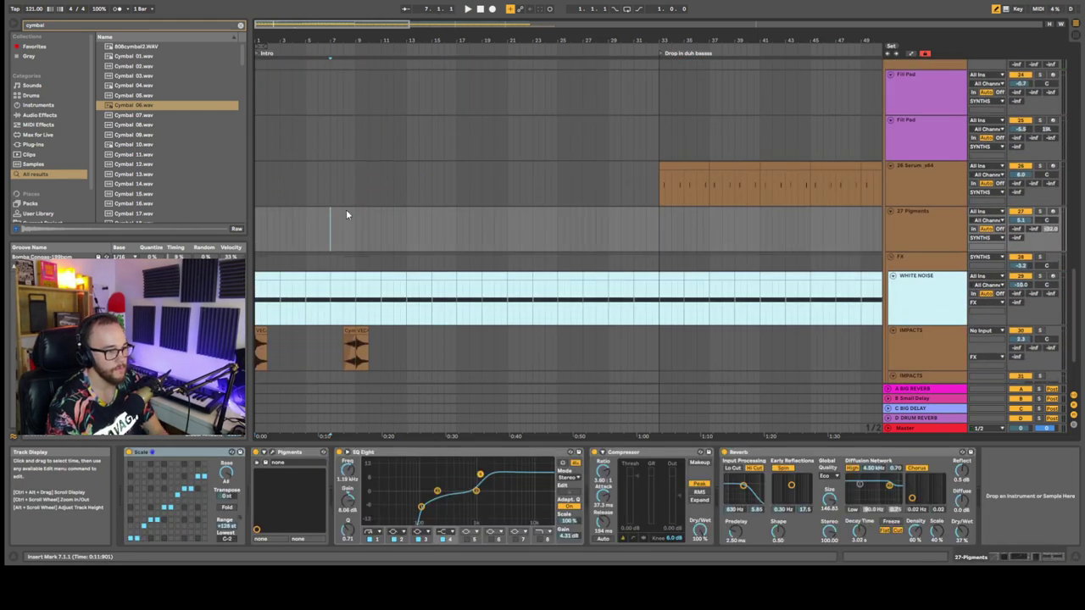
pyautogui.scroll(-2, 354, 190)
pyautogui.press('space')
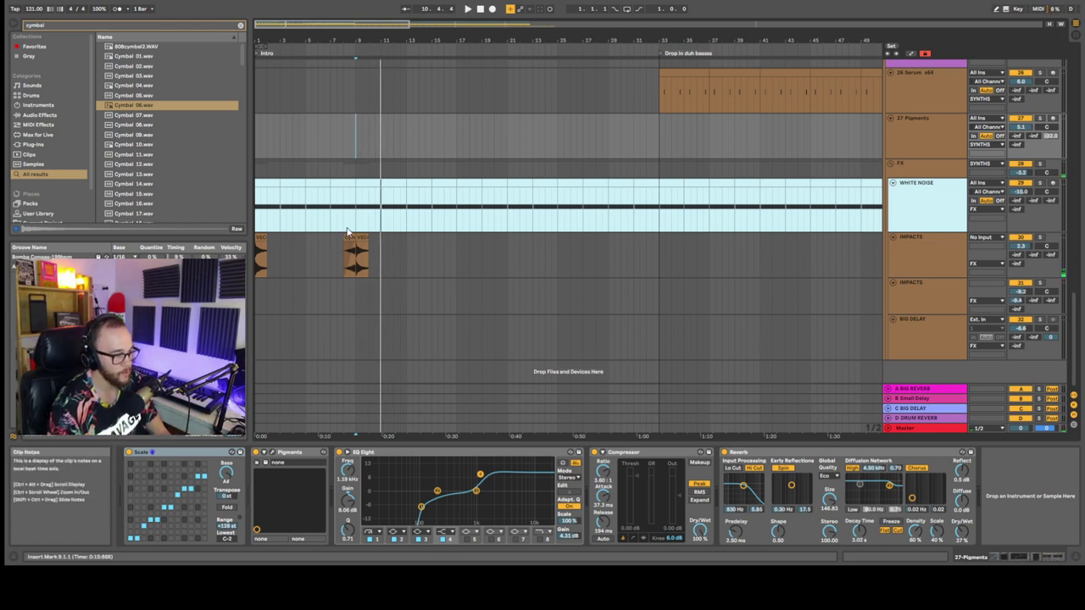
# Automate the WHITE NOISE gain to swell up into bar 9 and fall back to -inf dB after it
pyautogui.press('a')
pyautogui.moveTo(354, 231); pyautogui.dragTo(312, 236)
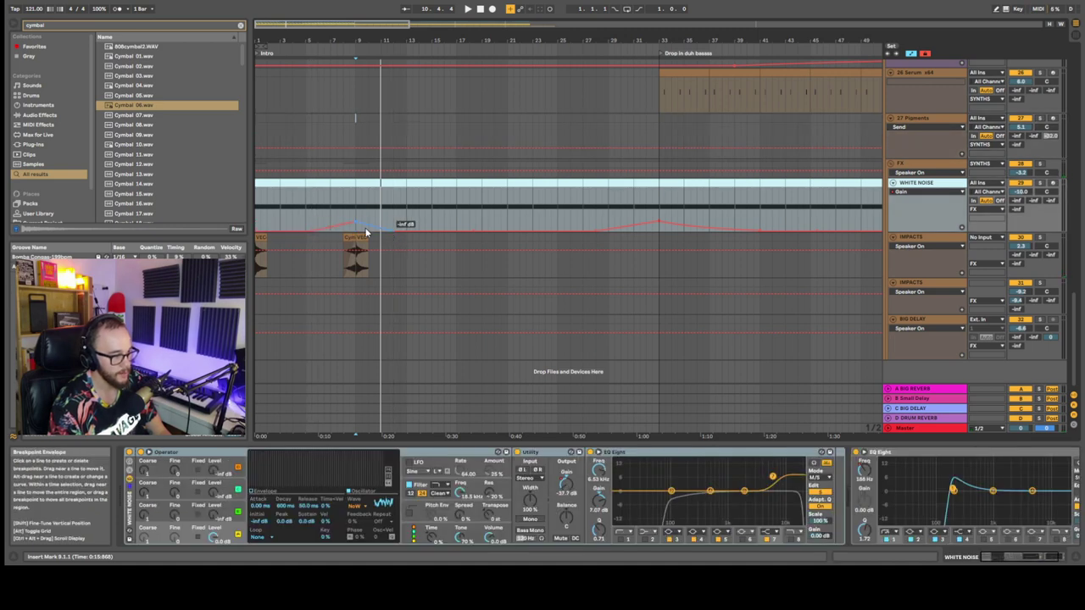
pyautogui.hotkey('ctrl', 'a')
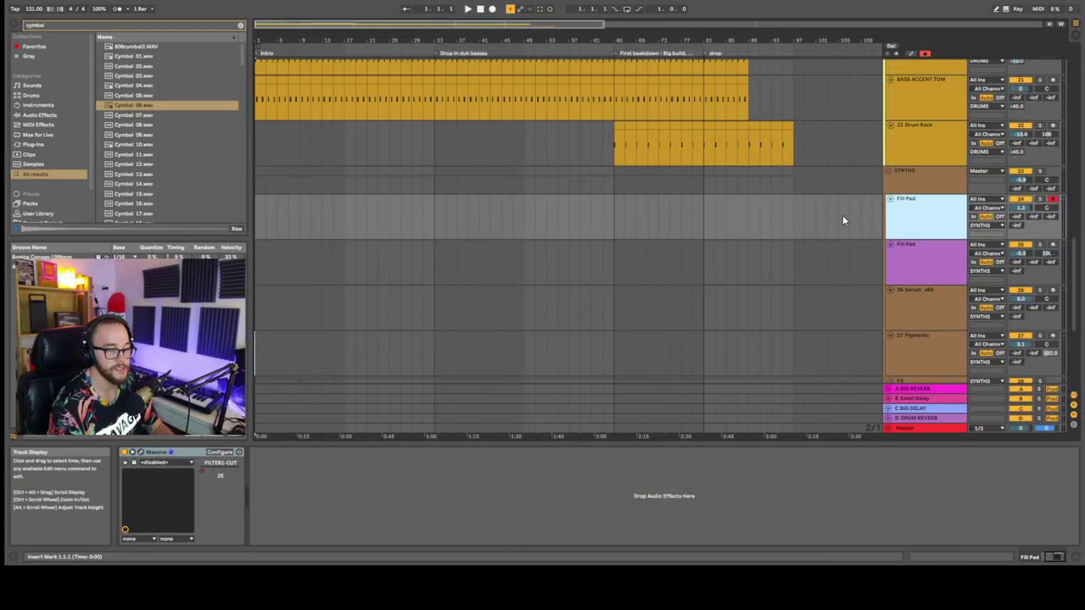
# Create a clip about two bars long at bar 33 on the first Fill Pad track
pyautogui.scroll(-2, 843, 220)
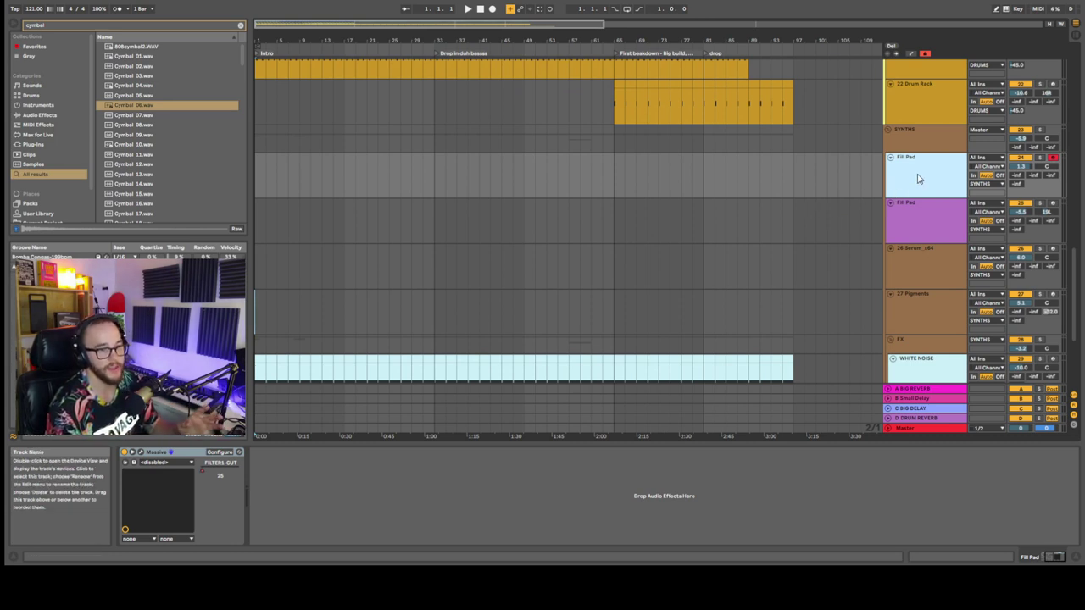
pyautogui.press('Down')
pyautogui.press('Up')
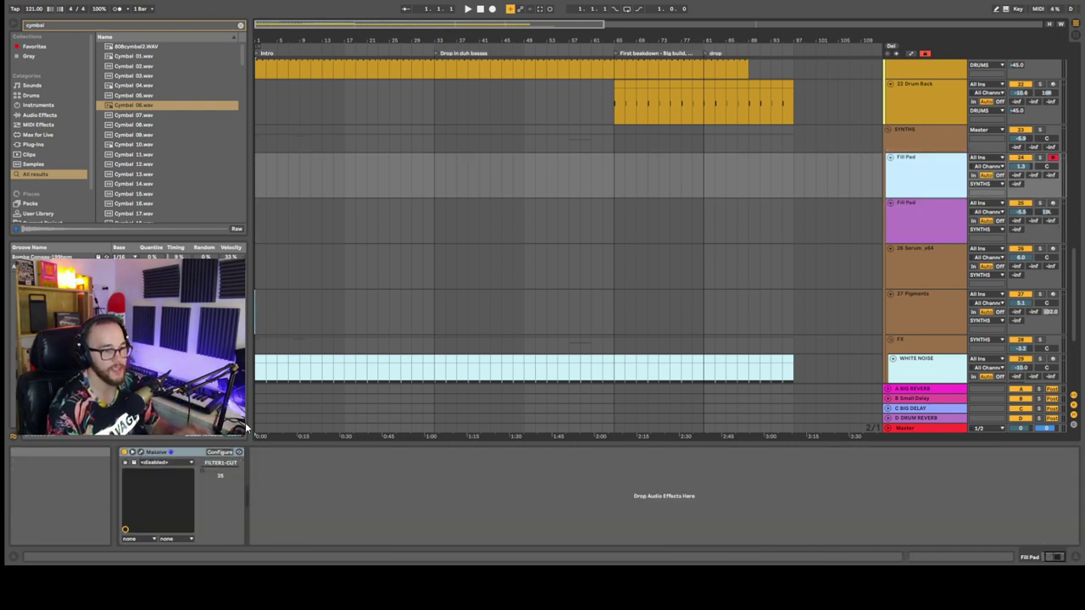
pyautogui.doubleClick(436, 164)
pyautogui.click(467, 167)
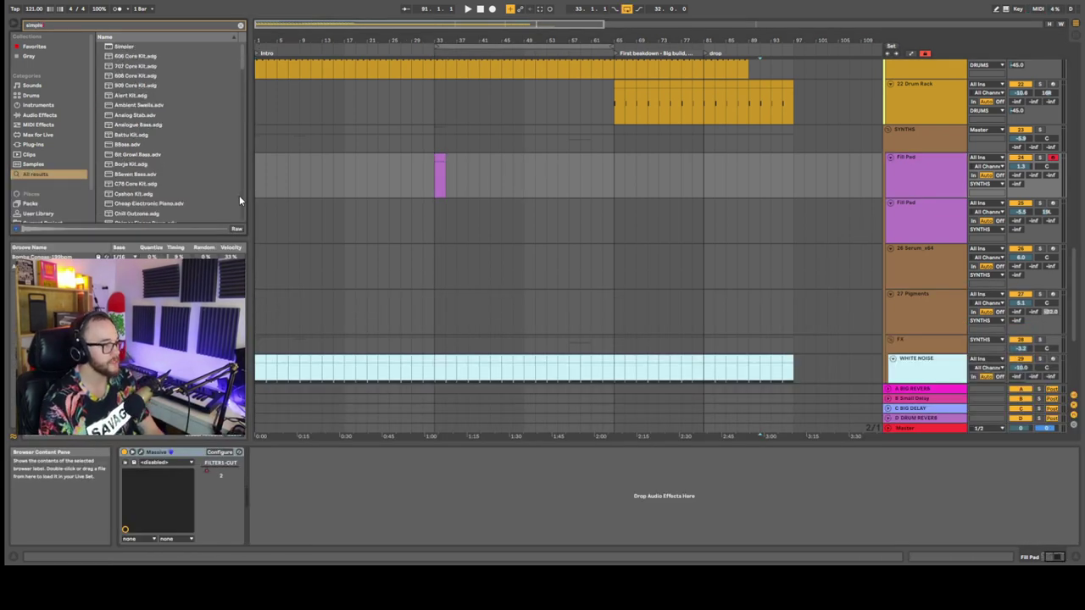
# Load the Simplest Piano preset onto the first Fill Pad track and add a Reverb after it
pyautogui.write('st')
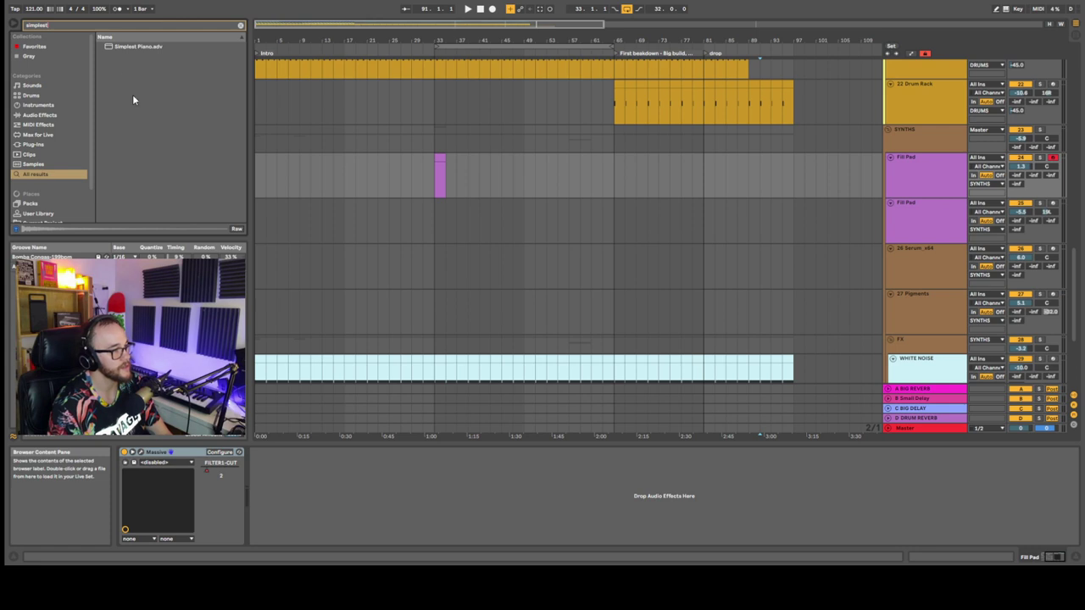
pyautogui.click(127, 47)
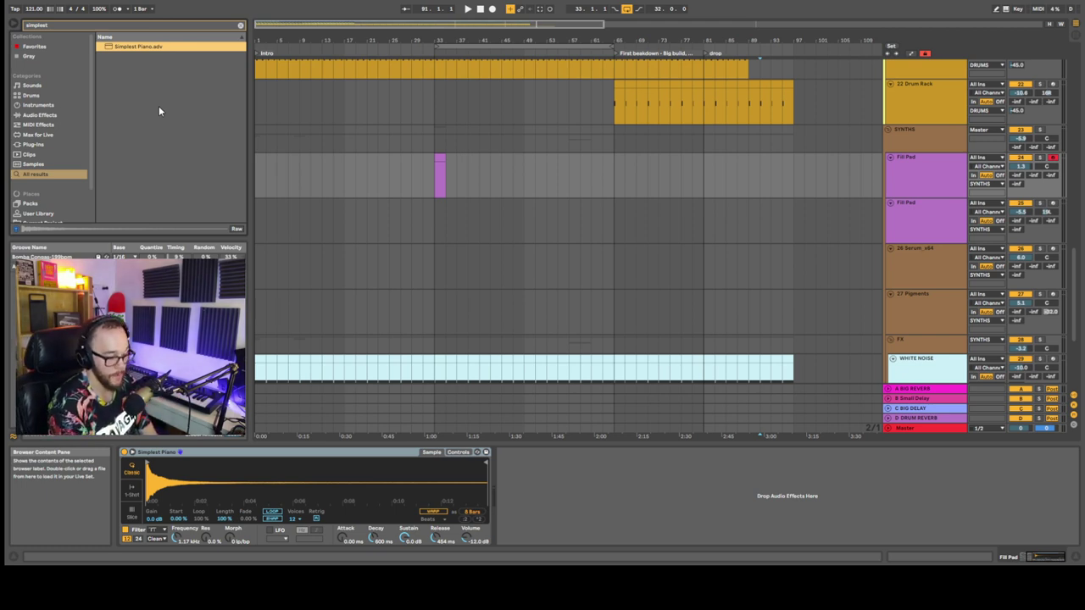
pyautogui.hotkey('ctrl', 'f')
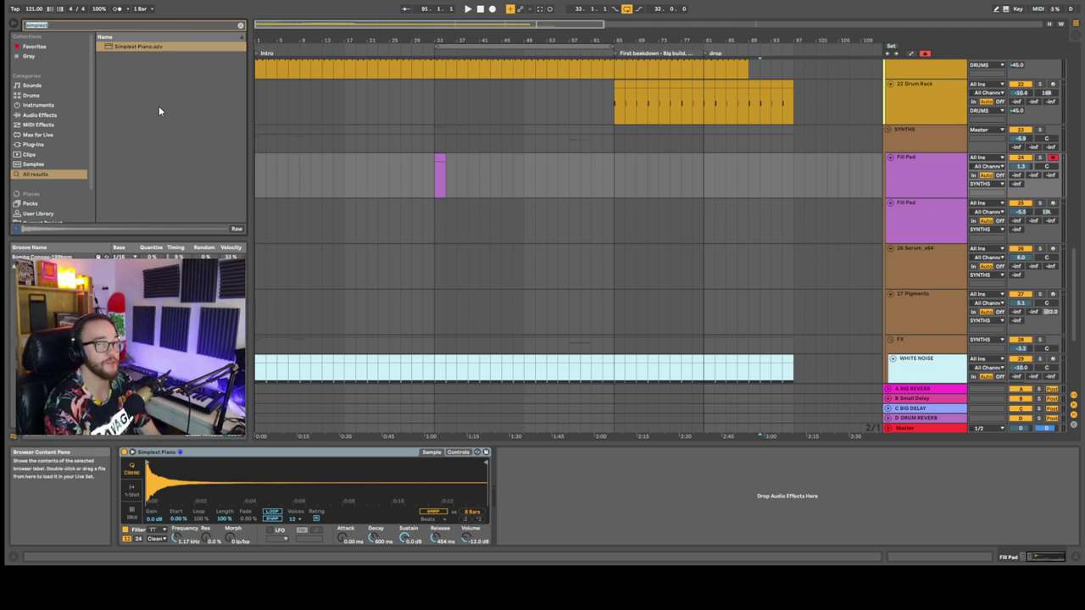
pyautogui.write('reve')
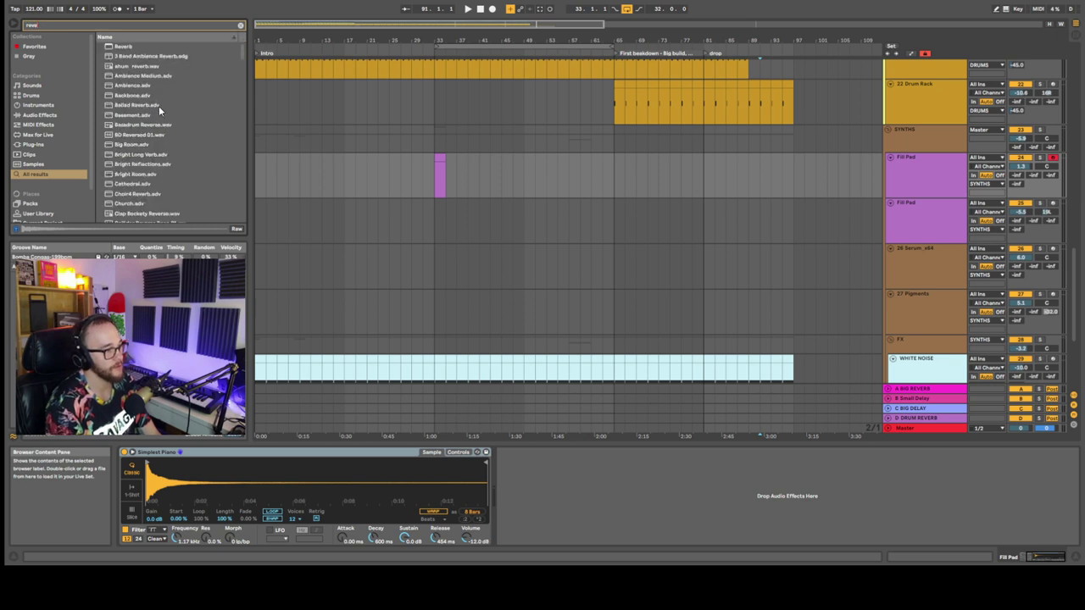
pyautogui.moveTo(127, 46); pyautogui.dragTo(564, 496)
# Insert an Auto Pan and a Delay between Simplest Piano and the Reverb, and enable the Reverb's Lo Cut
pyautogui.hotkey('ctrl', 'f')
pyautogui.write('de')
pyautogui.moveTo(114, 47); pyautogui.dragTo(240, 151)
pyautogui.moveTo(486, 468); pyautogui.dragTo(489, 474)
pyautogui.hotkey('ctrl', 'f')
pyautogui.write('aut')
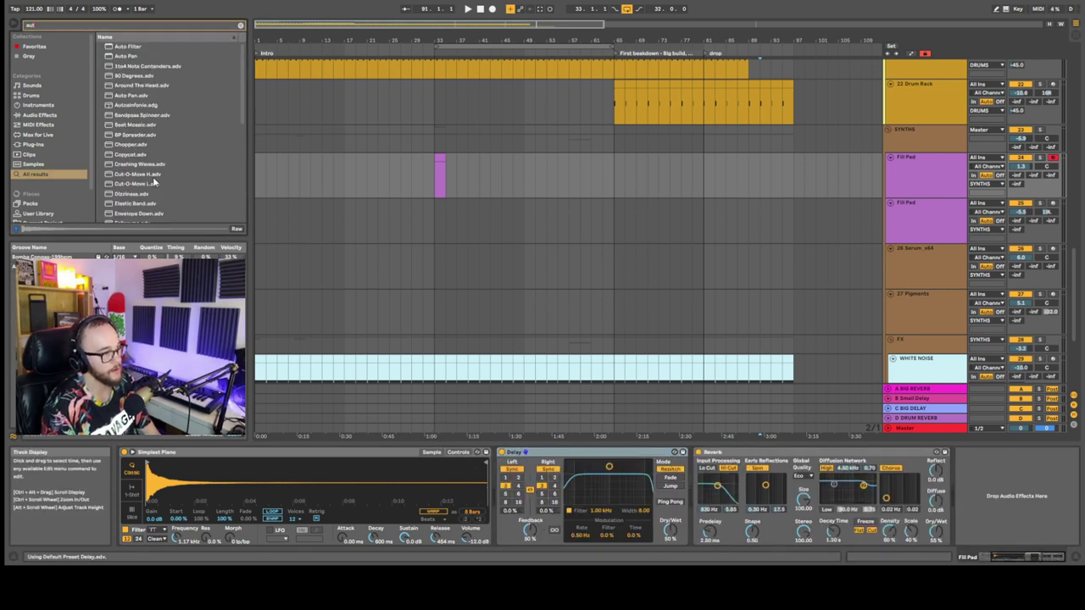
pyautogui.moveTo(125, 56); pyautogui.dragTo(504, 512)
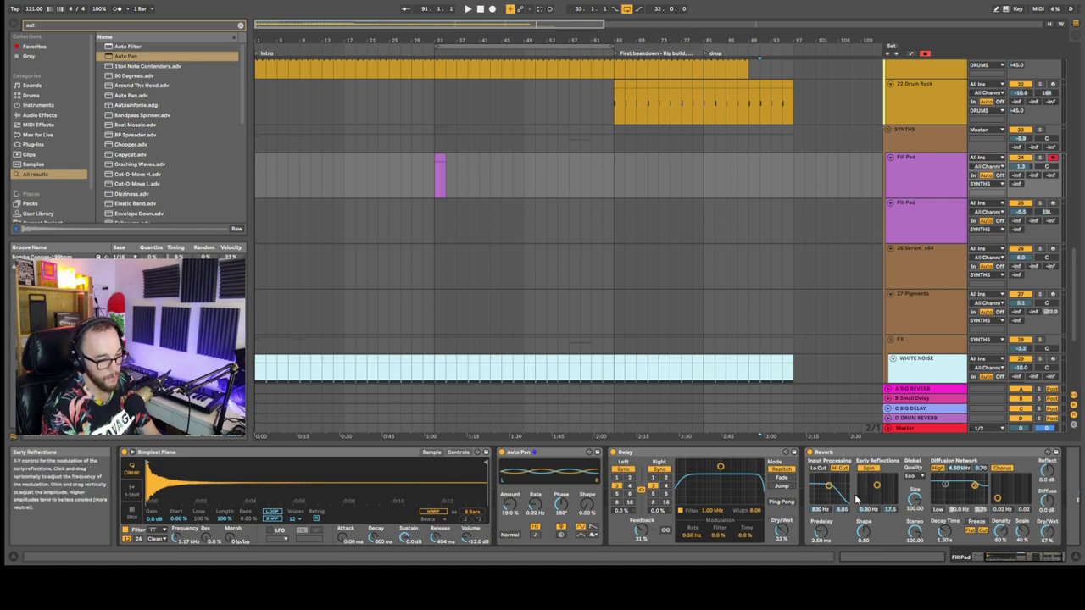
pyautogui.click(818, 469)
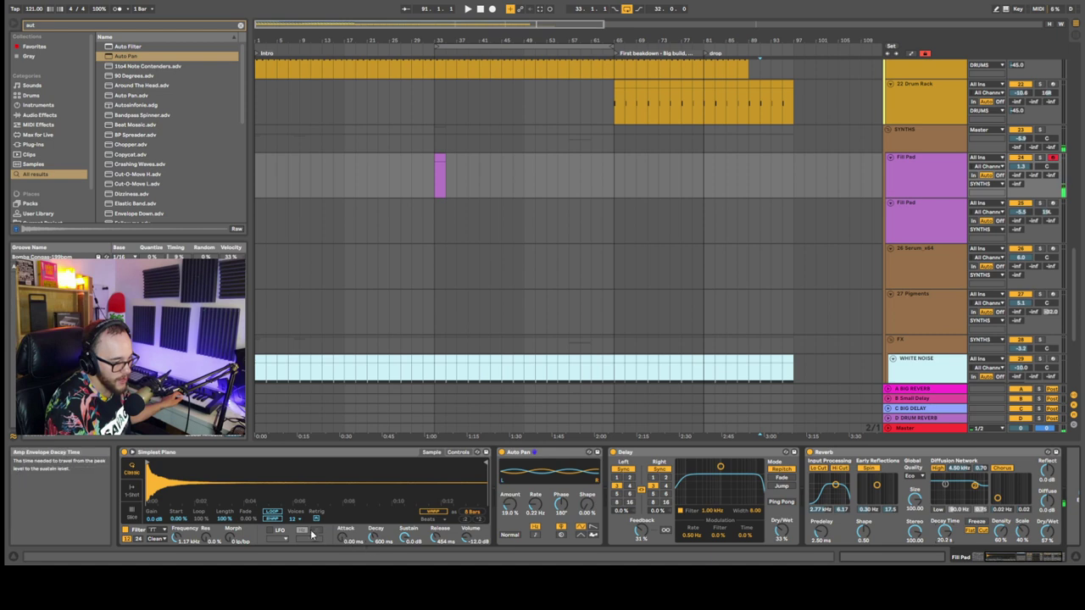
# Loop the Simplest Piano sample with about 82% loop, 80% length and 100% fade, and crop the sample
pyautogui.click(271, 513)
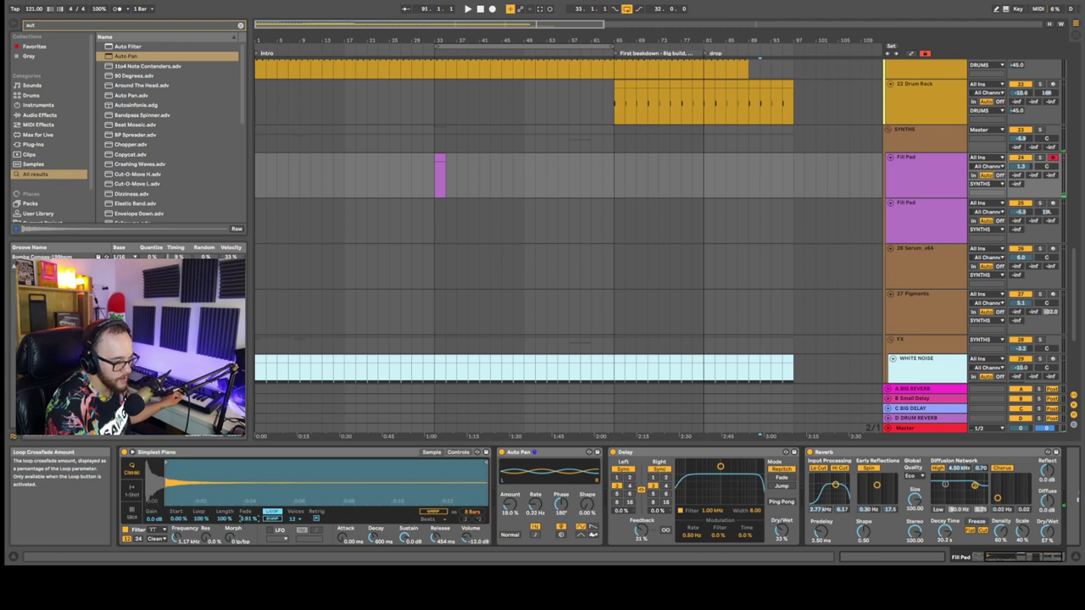
pyautogui.moveTo(245, 519); pyautogui.dragTo(245, 441)
pyautogui.moveTo(200, 518)
pyautogui.mouseDown()
pyautogui.moveTo(200, 537)
pyautogui.moveTo(200, 527)
pyautogui.mouseUp()
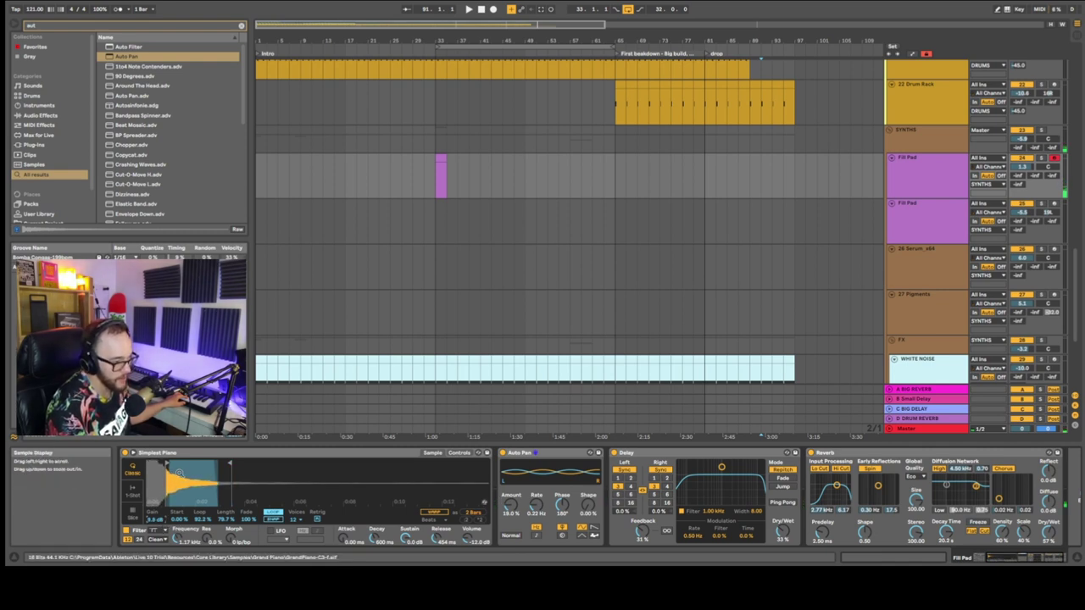
pyautogui.rightClick(185, 482)
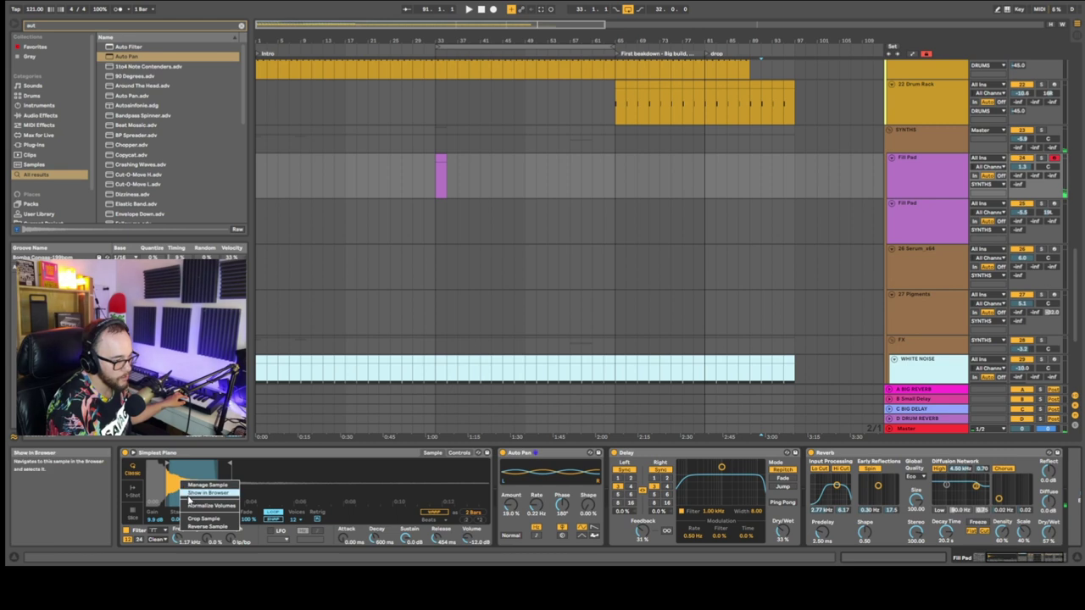
pyautogui.click(188, 505)
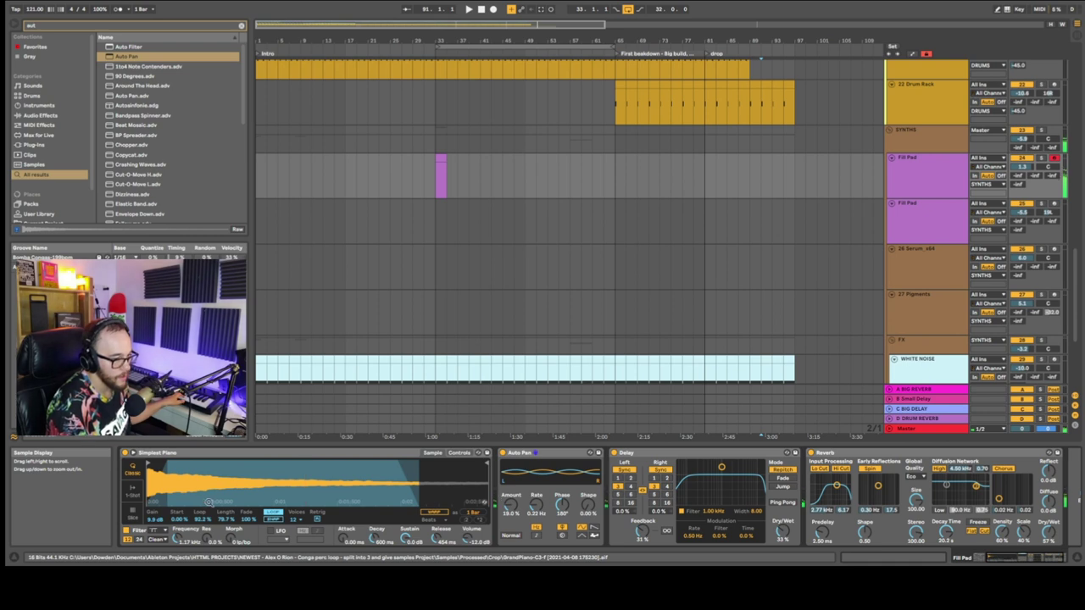
# Record a MIDI phrase on the first Fill Pad track from about bar 28 to bar 35 over the arrangement
pyautogui.click(386, 183)
pyautogui.press('space')
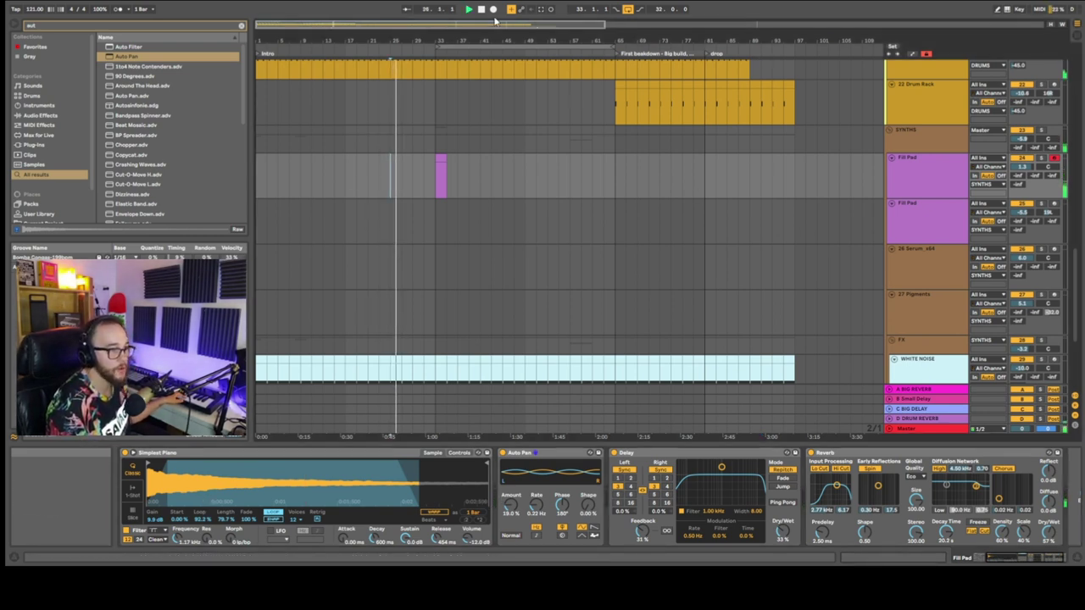
pyautogui.click(1054, 203)
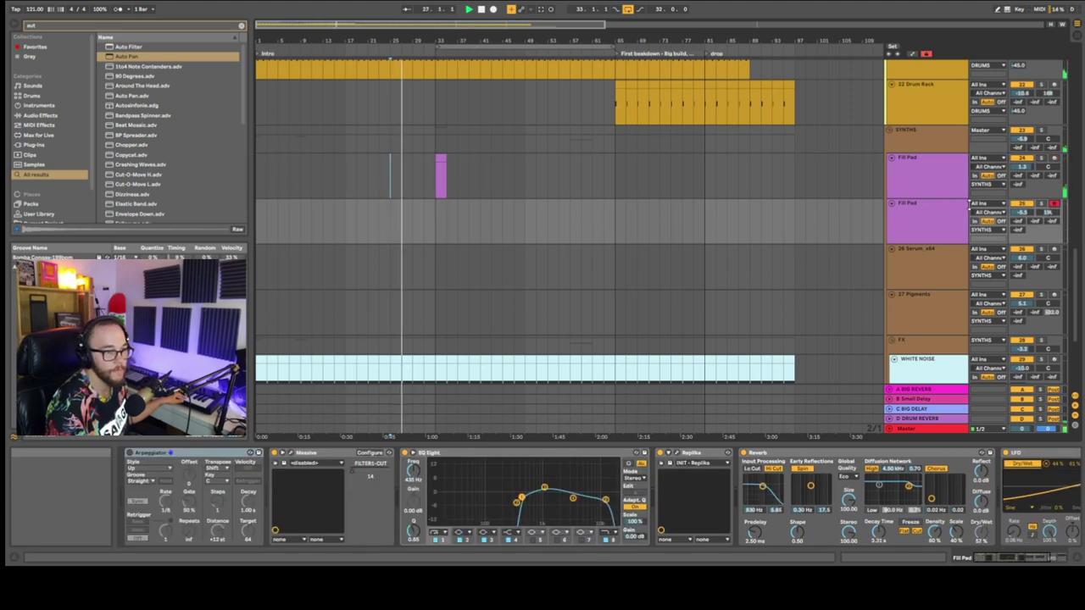
pyautogui.click(1054, 158)
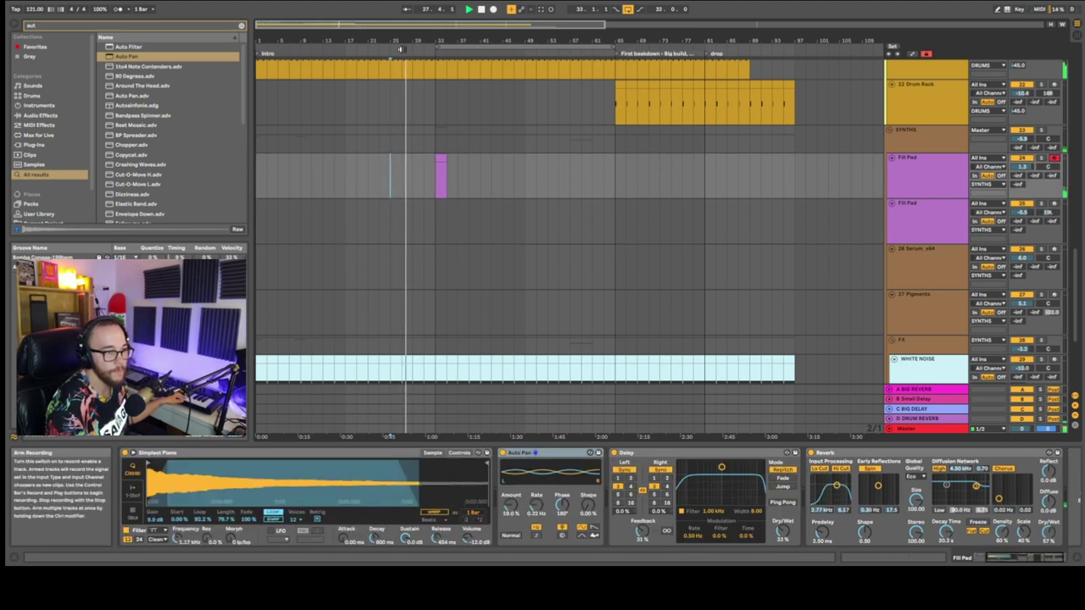
pyautogui.click(493, 9)
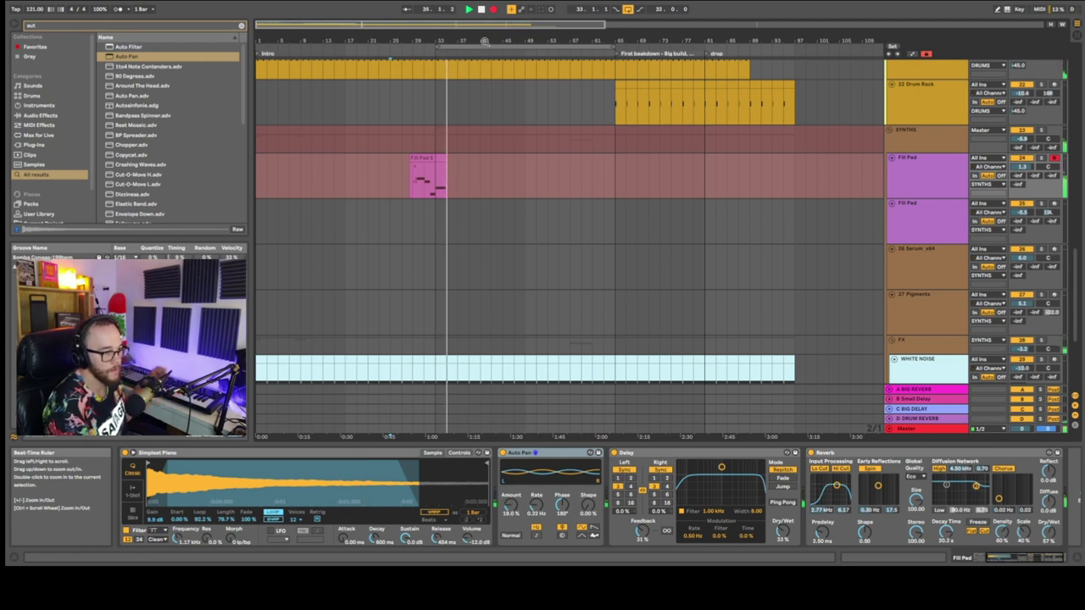
pyautogui.press('space')
# Quantize all notes of the recorded Fill Pad clip and delete the stray short B note beneath the short C note
pyautogui.doubleClick(448, 161)
pyautogui.hotkey('ctrl', 'a')
pyautogui.hotkey('ctrl', 'u')
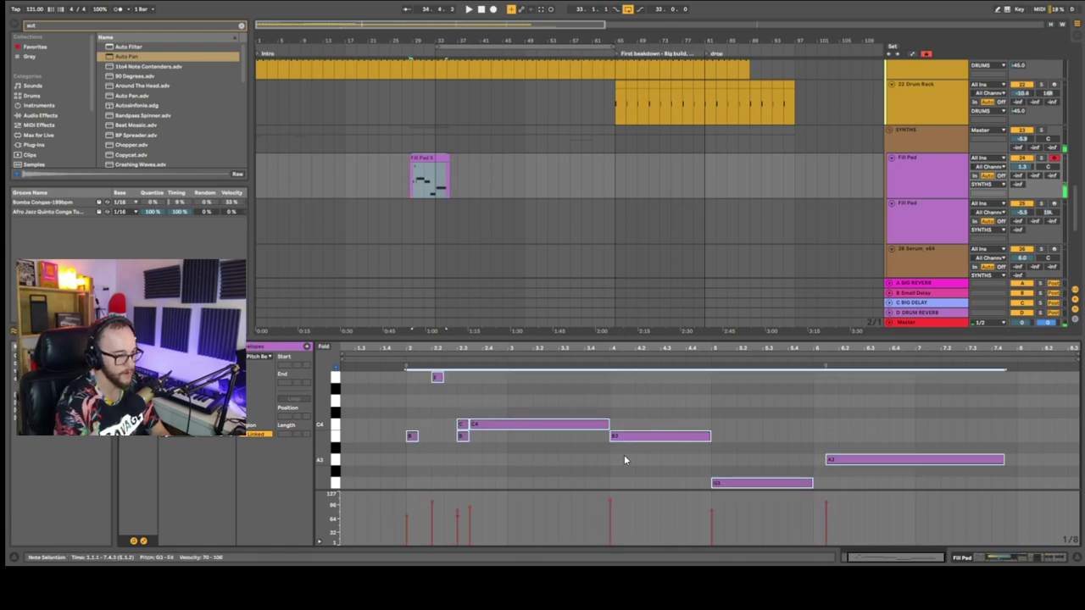
pyautogui.click(478, 425)
pyautogui.click(463, 437)
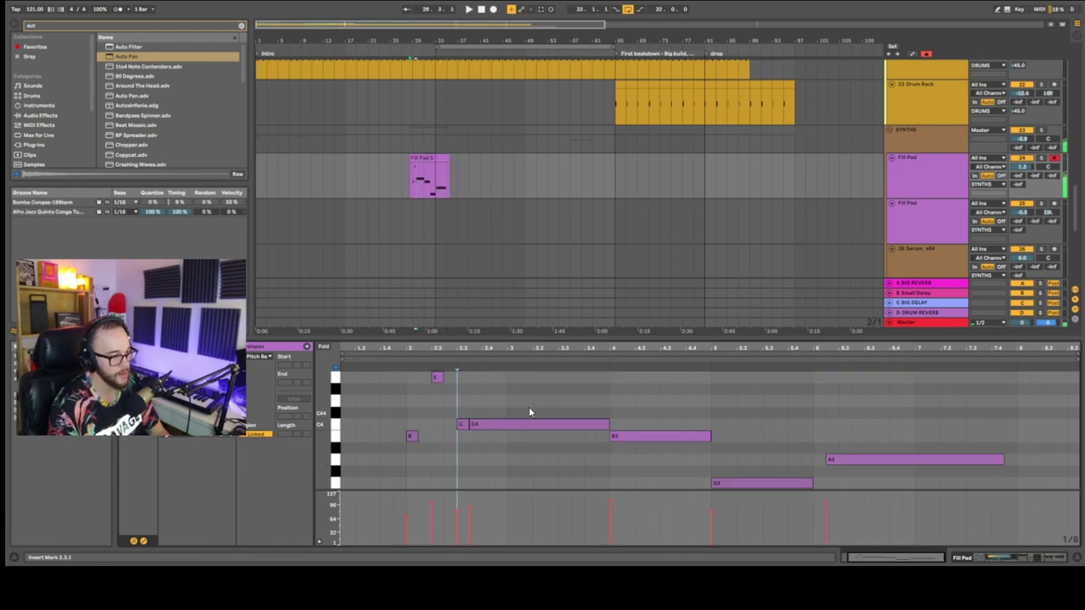
# Examine the automation on the kick, bass and synth tracks around bar 33 and listen to the transition from bar 27
pyautogui.click(384, 169)
pyautogui.scroll(10, 427, 154)
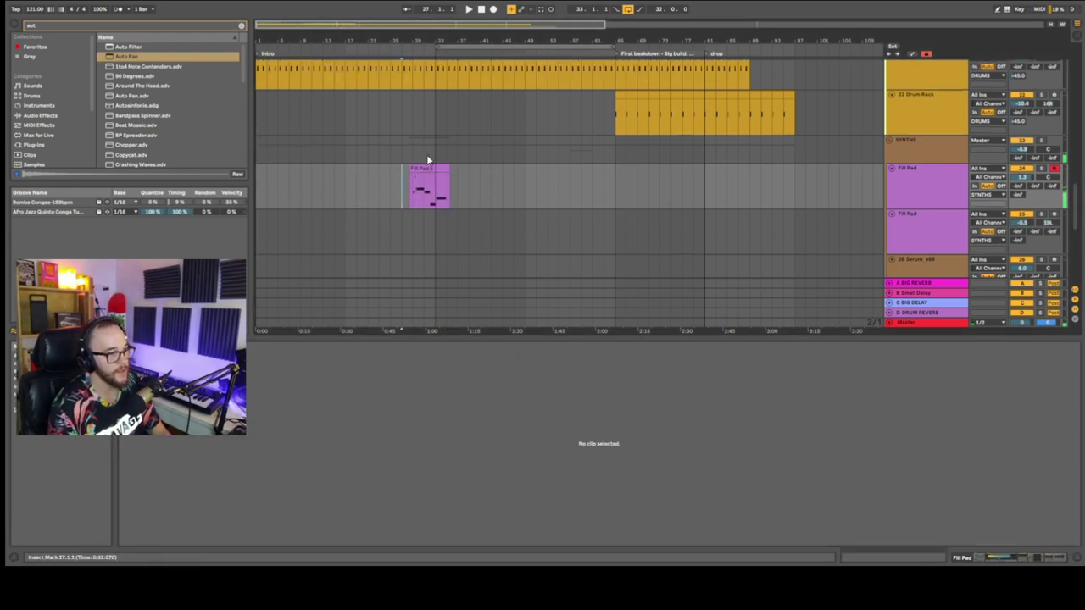
pyautogui.press('a')
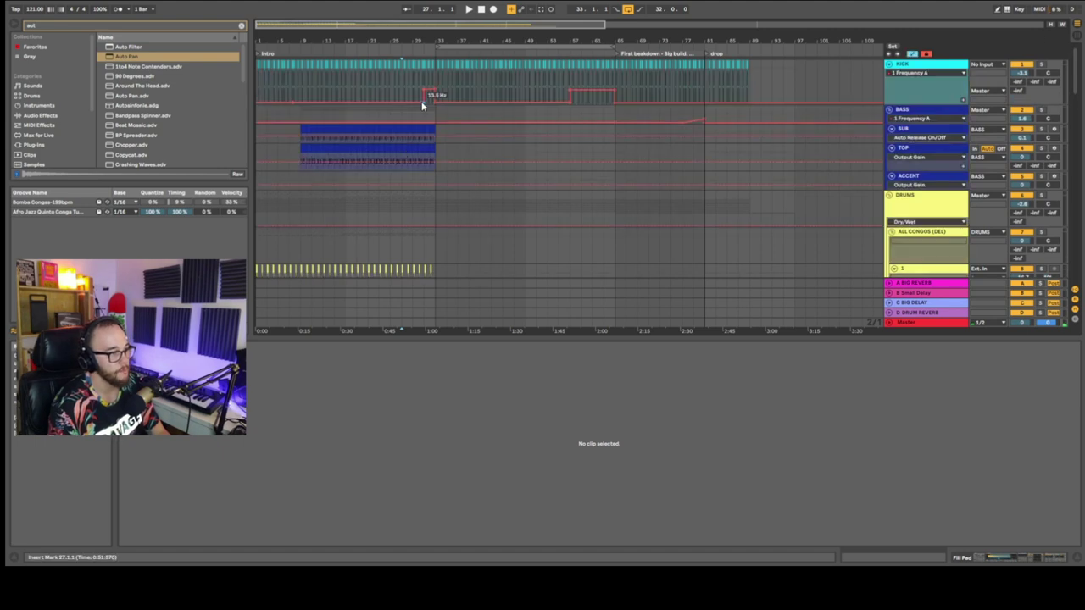
pyautogui.click(919, 64)
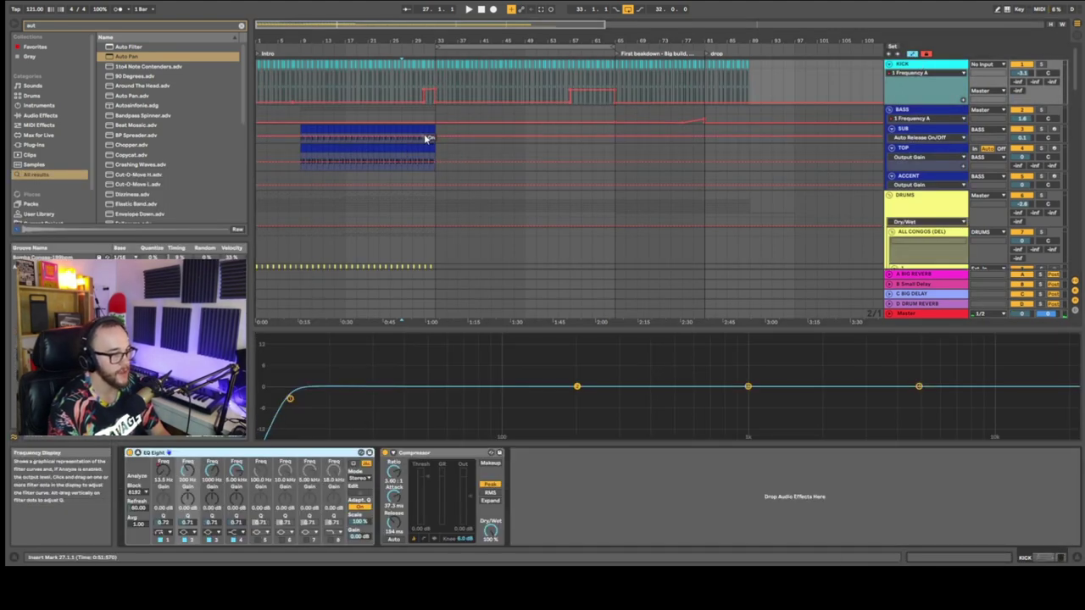
pyautogui.click(383, 113)
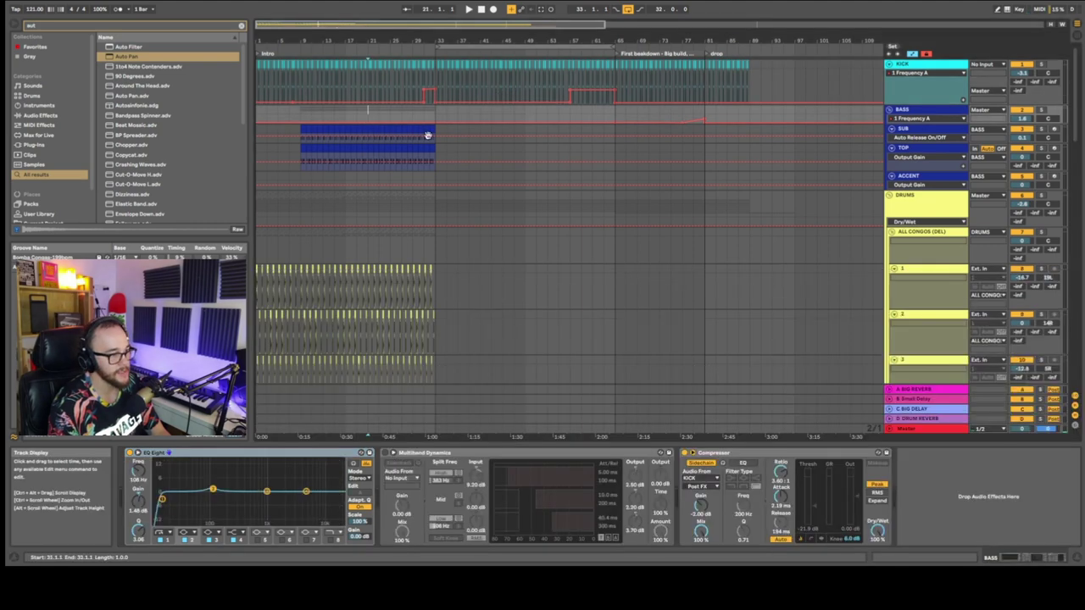
pyautogui.scroll(-10, 428, 157)
pyautogui.scroll(-10, 428, 174)
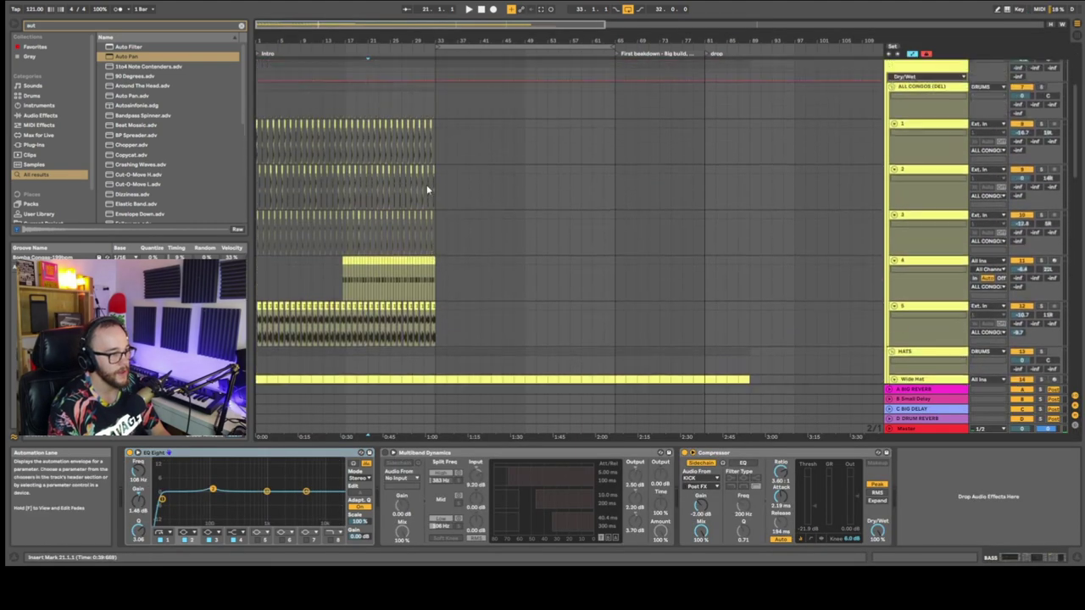
pyautogui.scroll(-1, 367, 171)
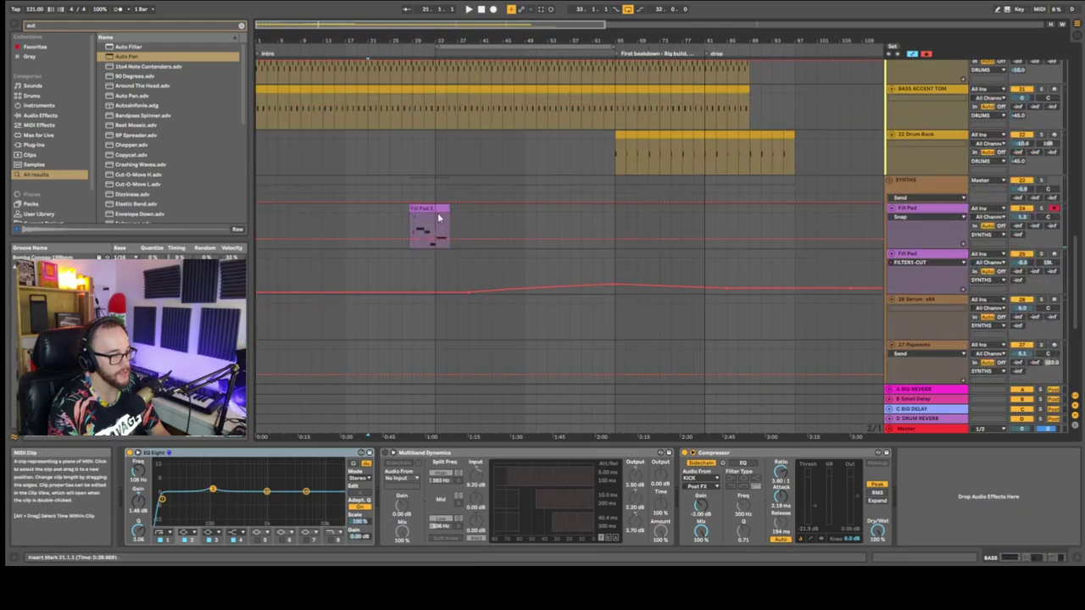
pyautogui.moveTo(1076, 276); pyautogui.dragTo(1053, 49)
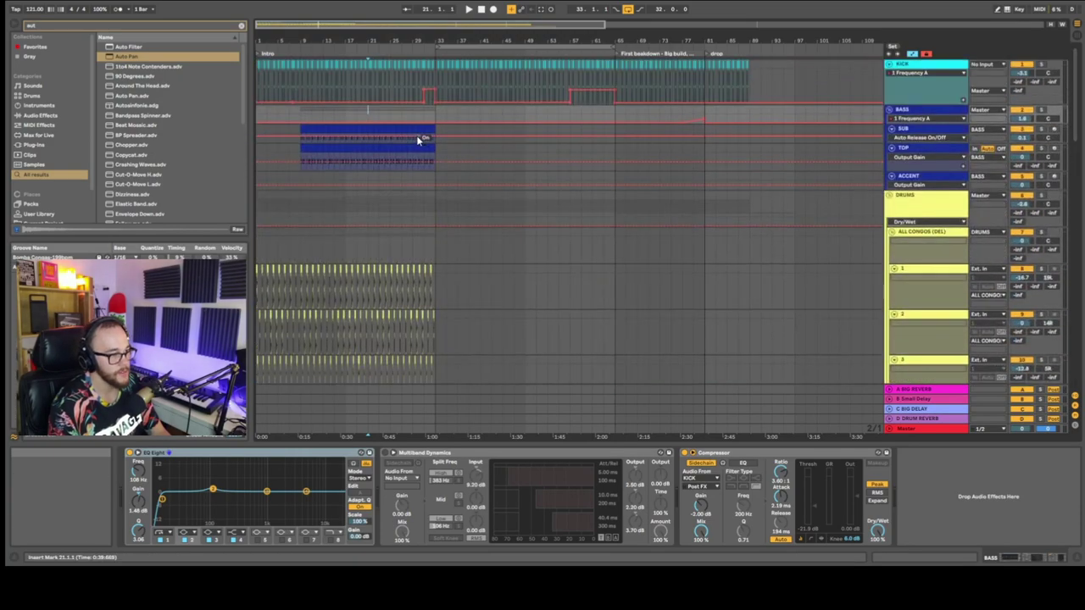
pyautogui.click(435, 111)
pyautogui.moveTo(434, 111); pyautogui.dragTo(376, 424)
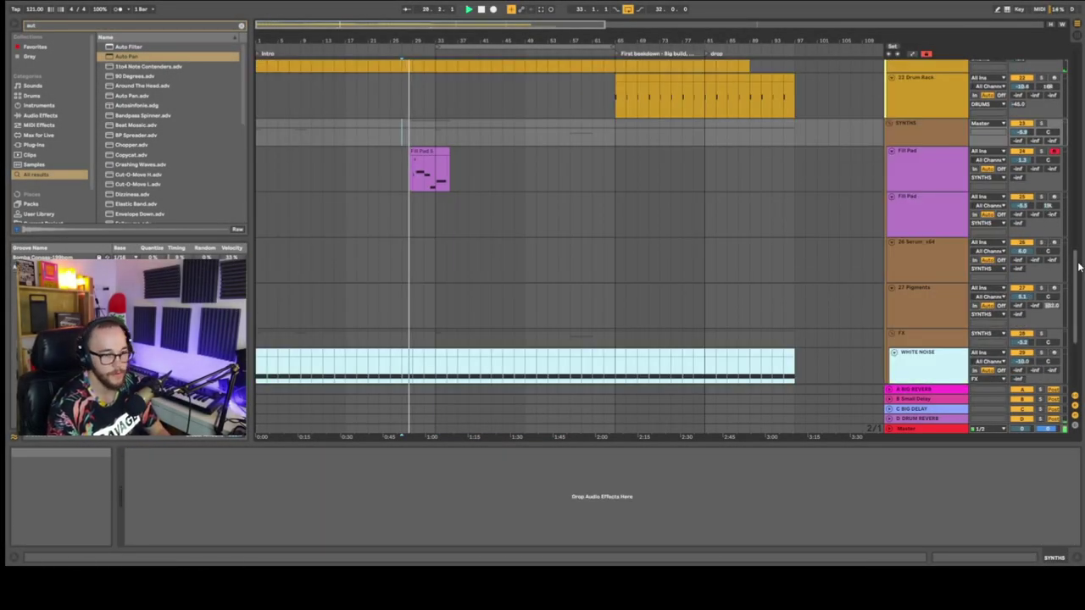
pyautogui.scroll(-3, 479, 147)
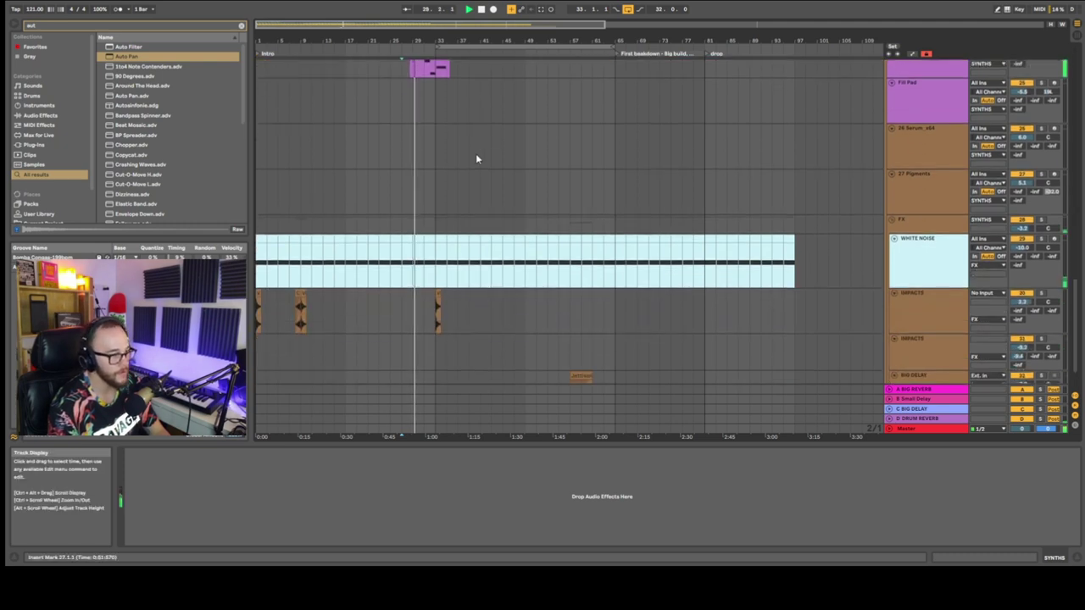
pyautogui.scroll(2, 525, 144)
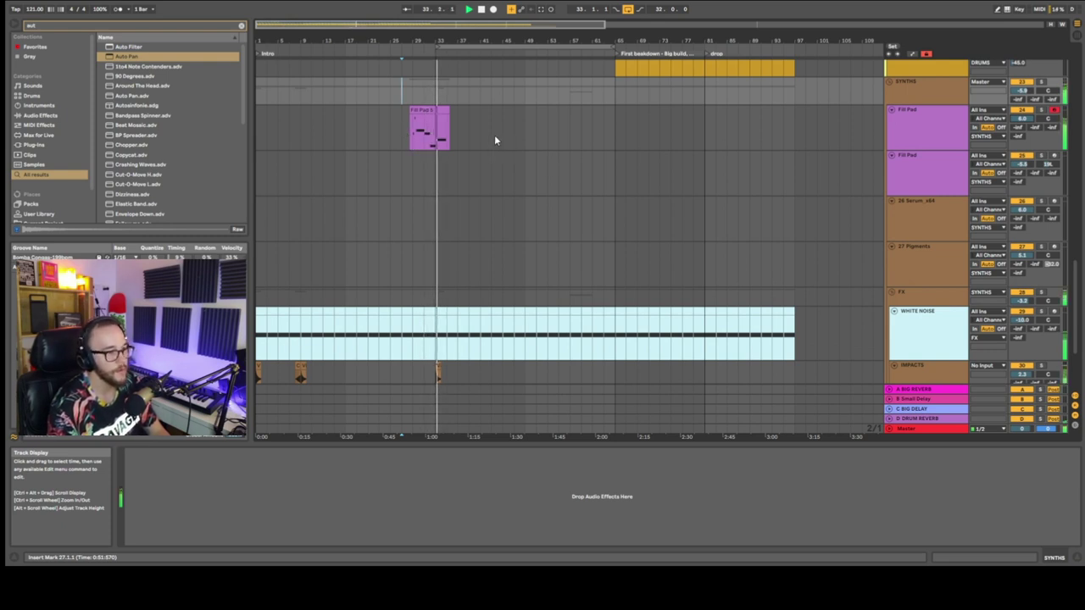
pyautogui.scroll(5, 449, 120)
pyautogui.scroll(-10, 323, 105)
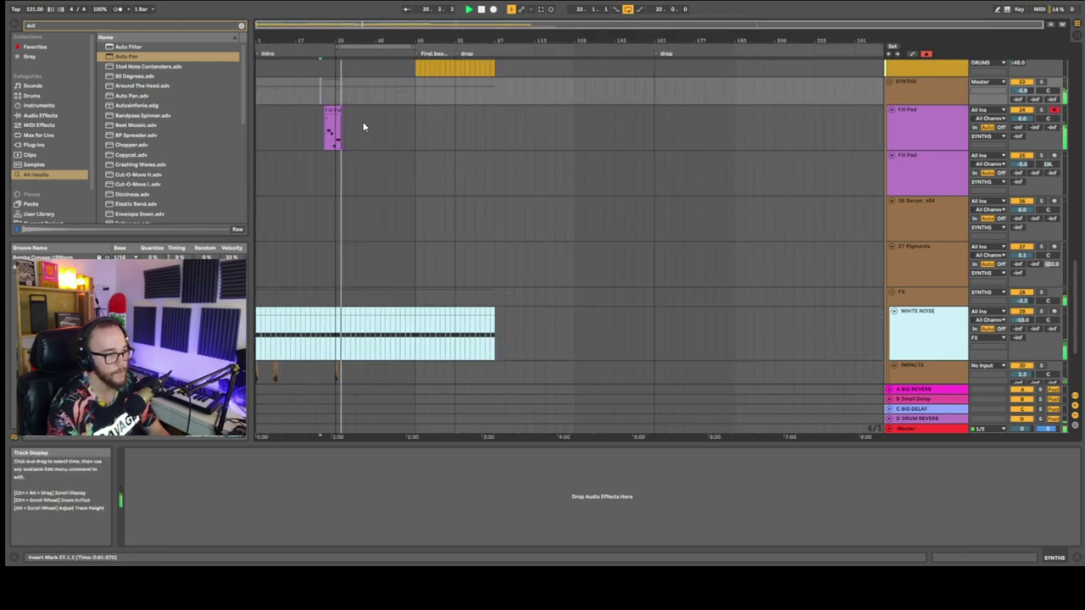
pyautogui.click(816, 144)
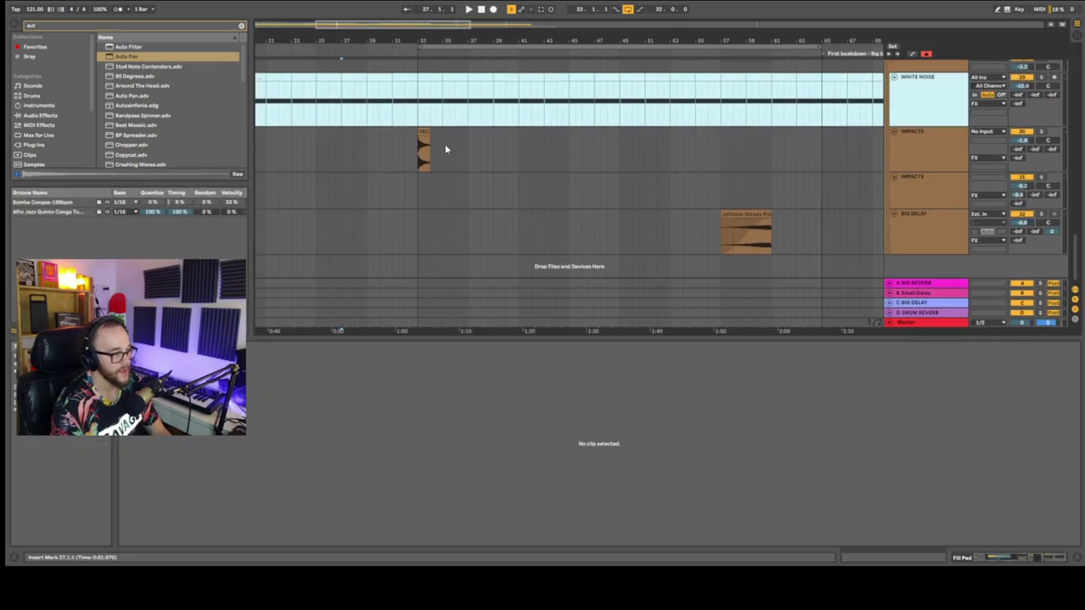
# Copy the impact clip at bar 33 to bar 32 on the IMPACTS track and reverse the copy
pyautogui.moveTo(425, 132); pyautogui.dragTo(413, 135)
pyautogui.press('r')
pyautogui.scroll(3, 404, 149)
pyautogui.scroll(-3, 404, 150)
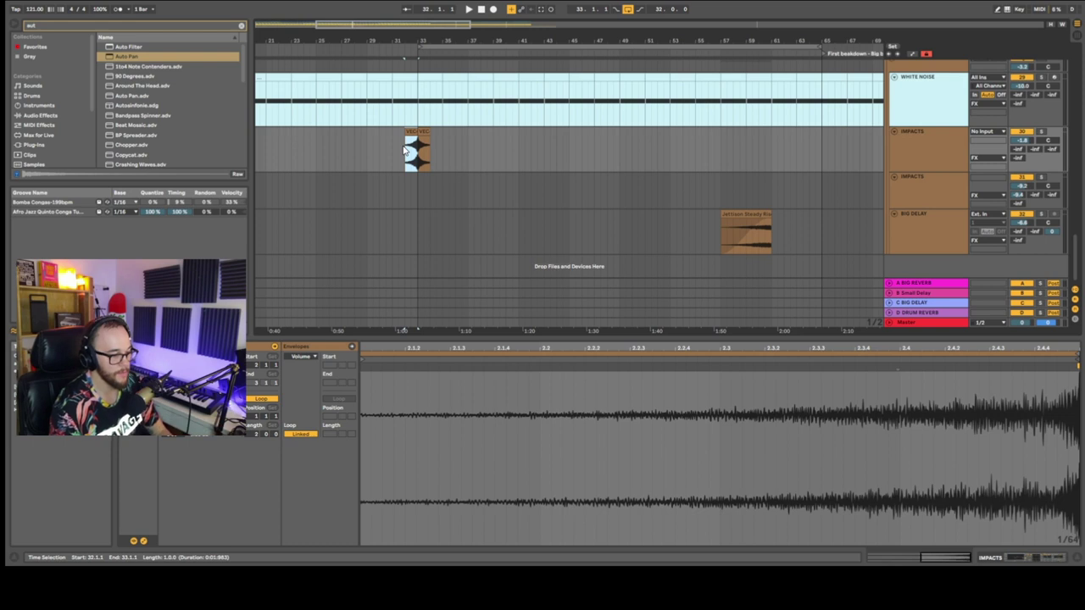
pyautogui.scroll(3, 404, 150)
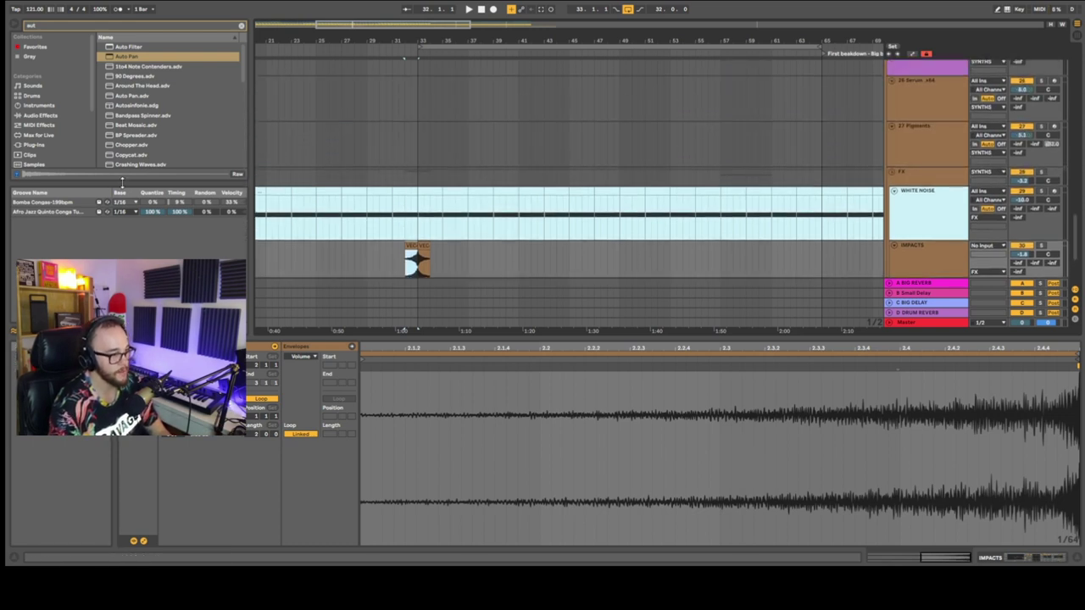
pyautogui.moveTo(122, 182); pyautogui.dragTo(122, 195)
pyautogui.press('r')
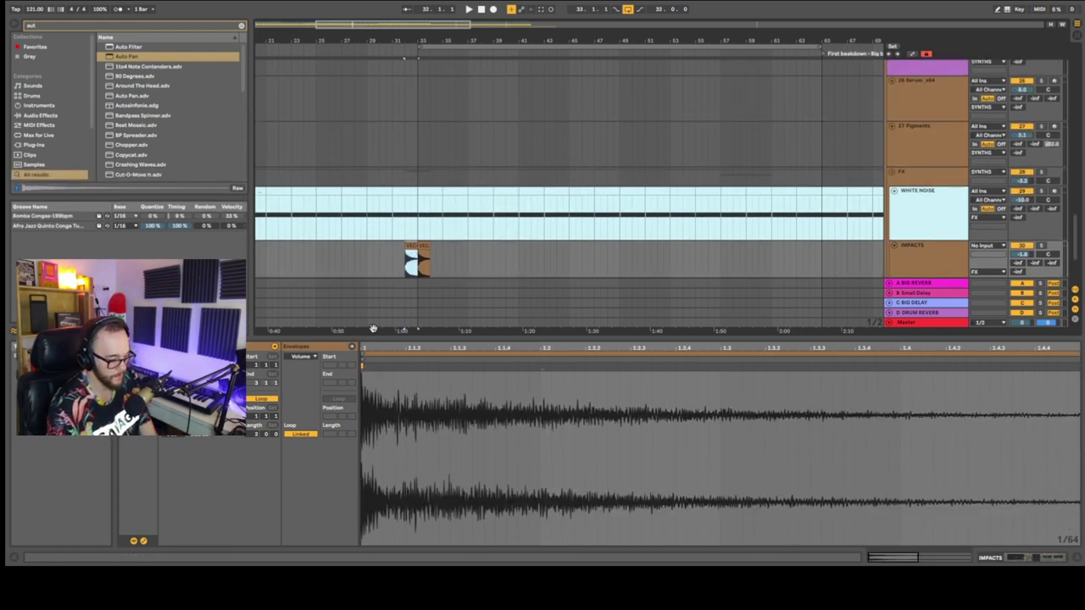
pyautogui.press('r')
pyautogui.moveTo(397, 339); pyautogui.dragTo(402, 425)
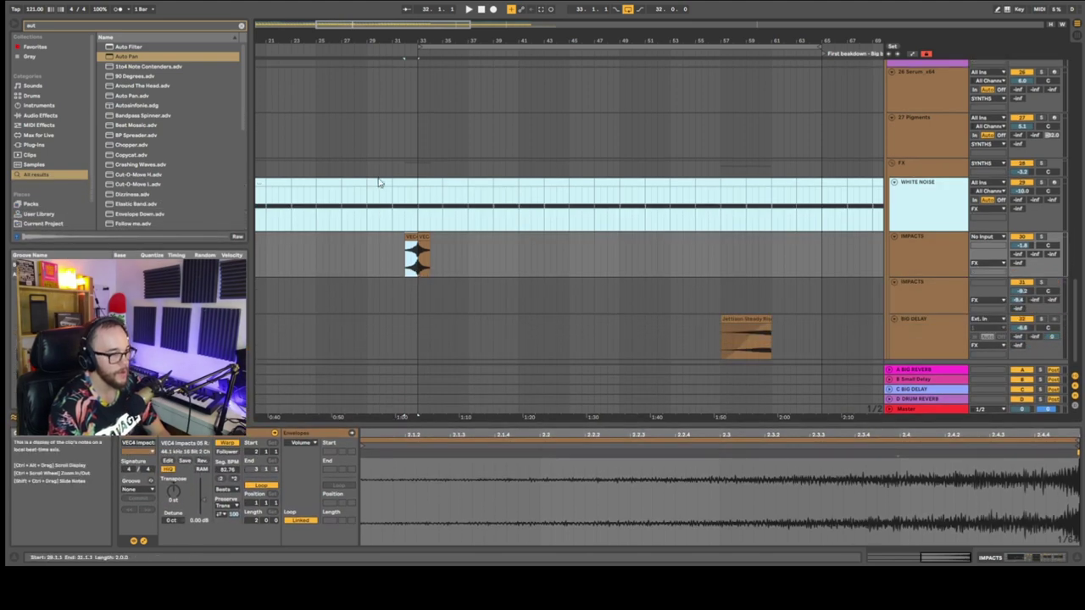
# Find Auto Filter in the browser and insert it on the first Fill Pad track between the Delay and the Reverb
pyautogui.click(371, 147)
pyautogui.scroll(6, 371, 148)
pyautogui.click(389, 191)
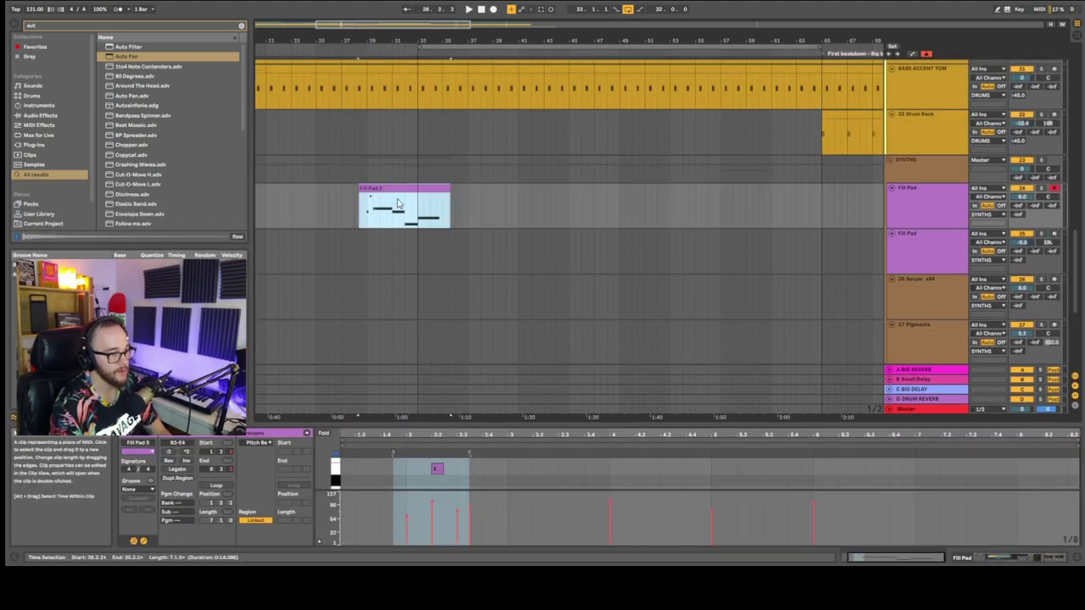
pyautogui.click(920, 209)
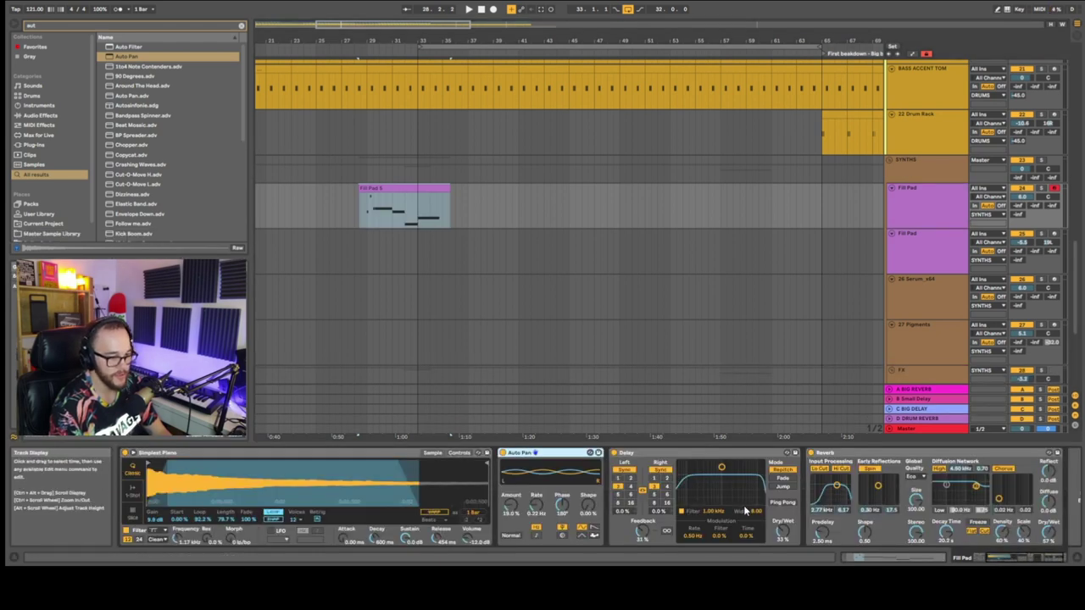
pyautogui.hscroll(2, 755, 502)
pyautogui.hotkey('ctrl', 'f')
pyautogui.write('filter')
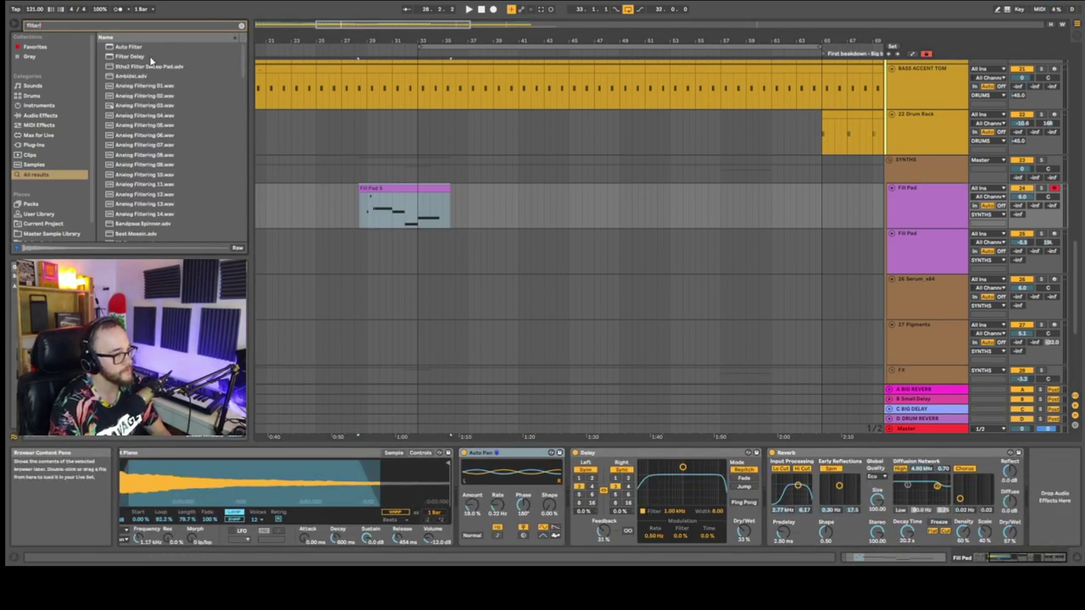
pyautogui.press('Down')
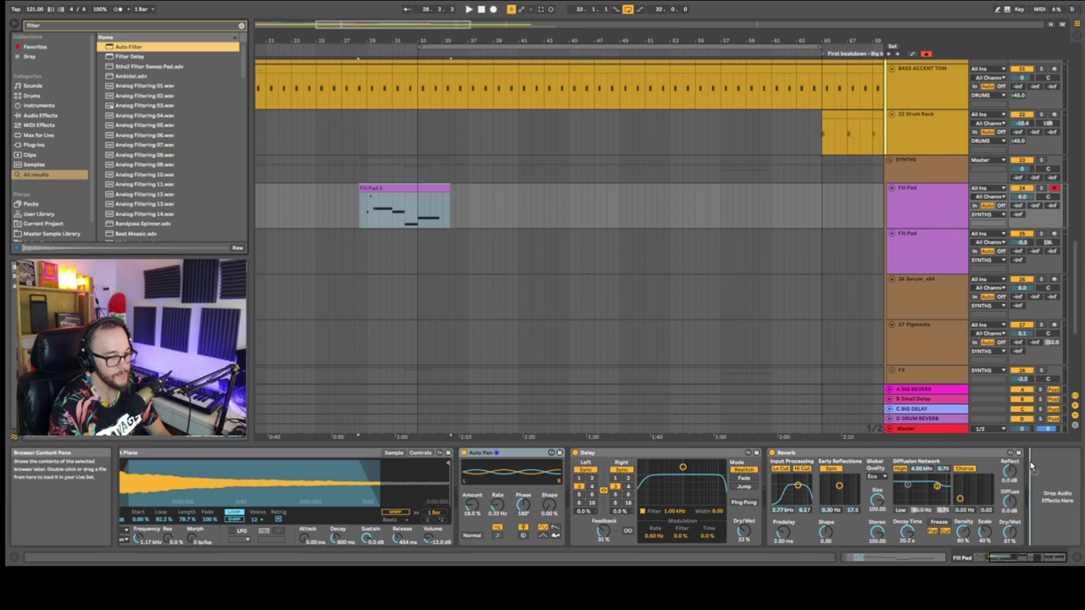
pyautogui.press('Return')
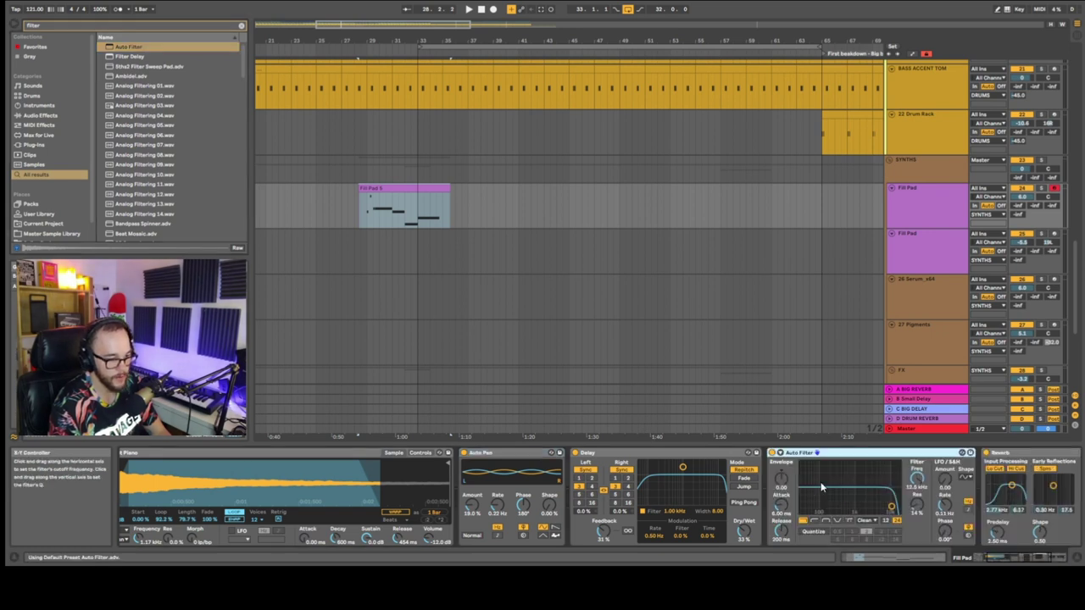
# Lower the Auto Filter frequency to about 380 Hz and show its automation on the first Fill Pad track
pyautogui.moveTo(919, 481); pyautogui.dragTo(919, 546)
pyautogui.rightClick(918, 481)
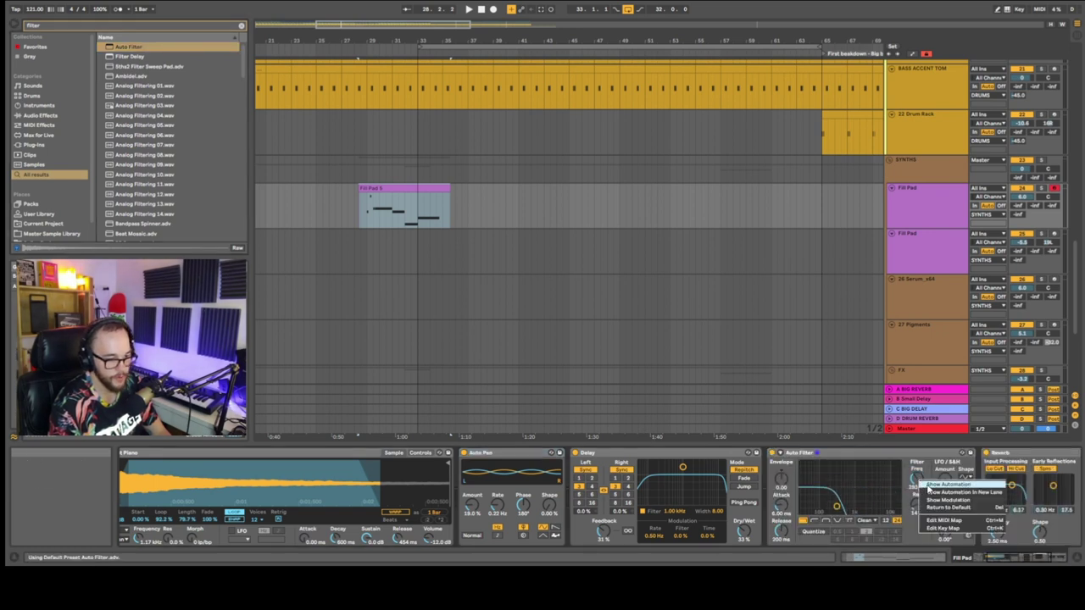
pyautogui.click(925, 486)
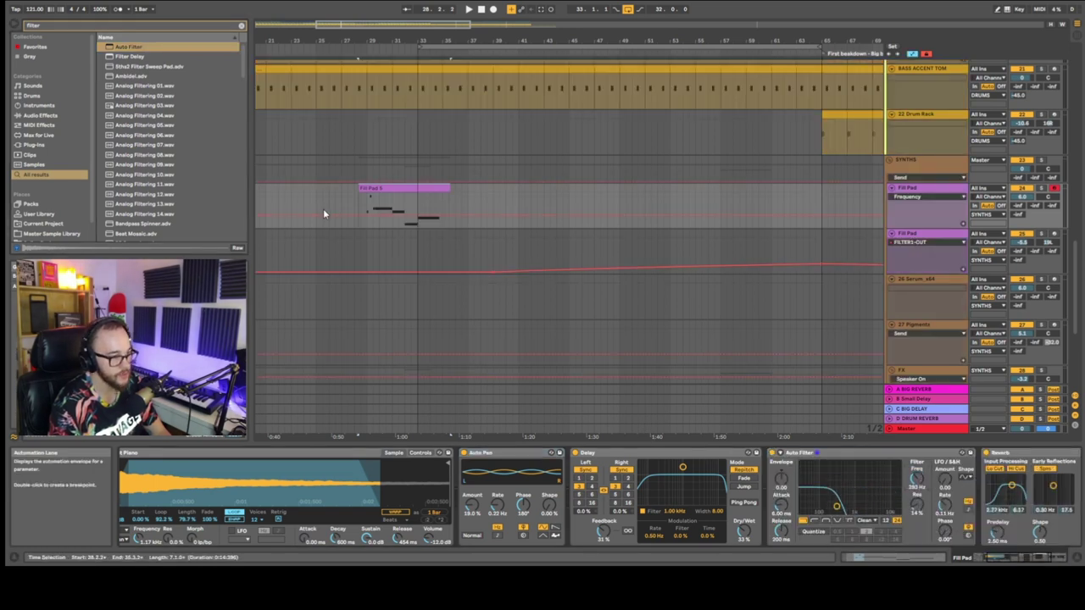
# Copy the Fill Pad clip to about bar 37 and audition it from bar 28 with the automation lanes shown
pyautogui.press('a')
pyautogui.click(404, 188)
pyautogui.moveTo(404, 188); pyautogui.dragTo(505, 197)
pyautogui.click(362, 181)
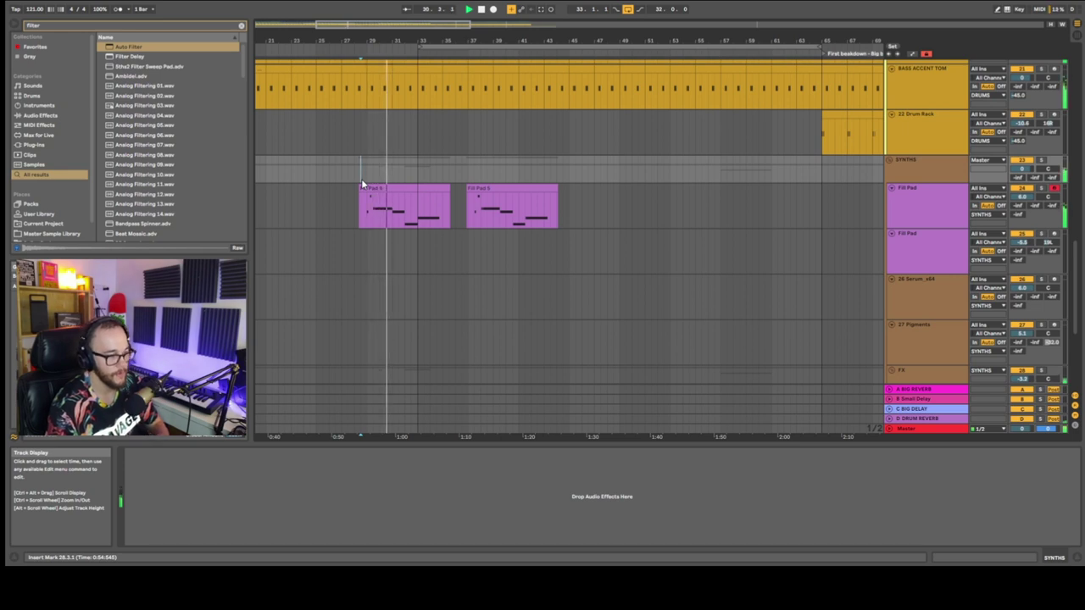
pyautogui.press('a')
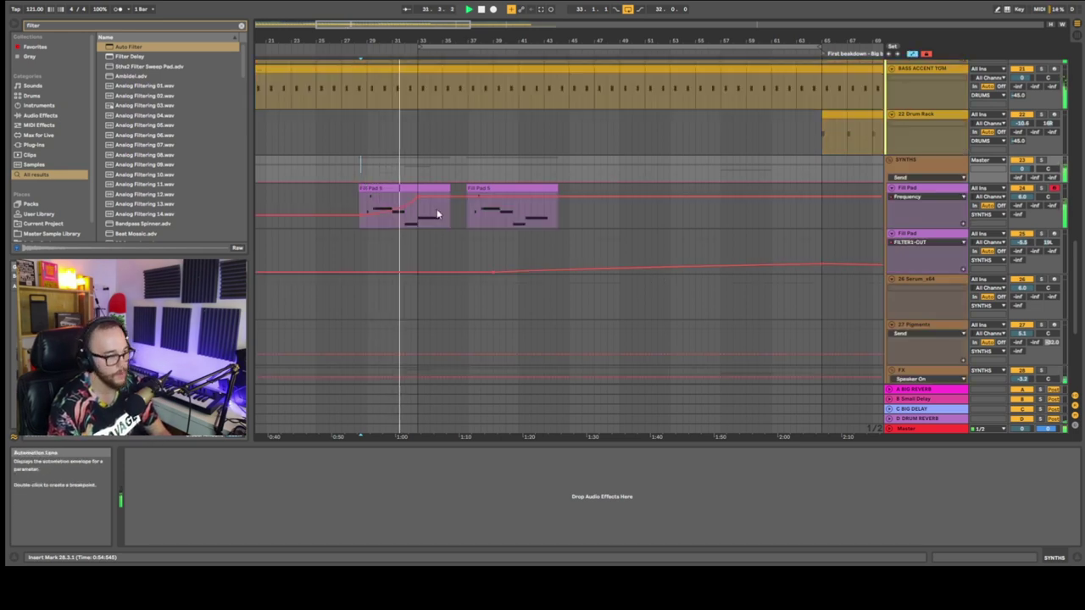
# Lower the first Fill Pad track's Auto Filter frequency automation to about 3.13 kHz from around bar 37
pyautogui.click(411, 208)
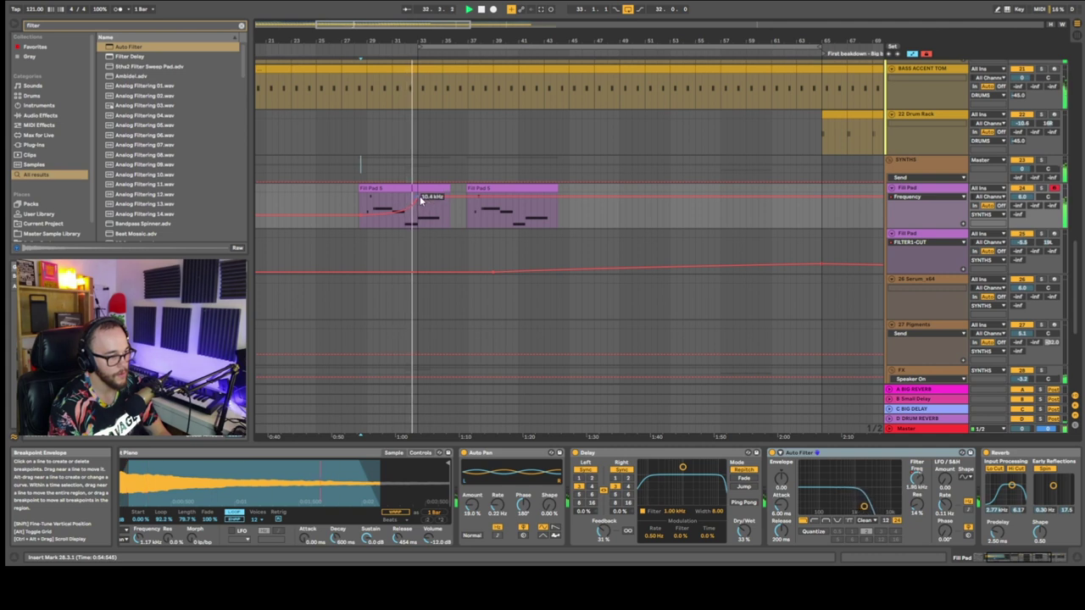
pyautogui.press('a')
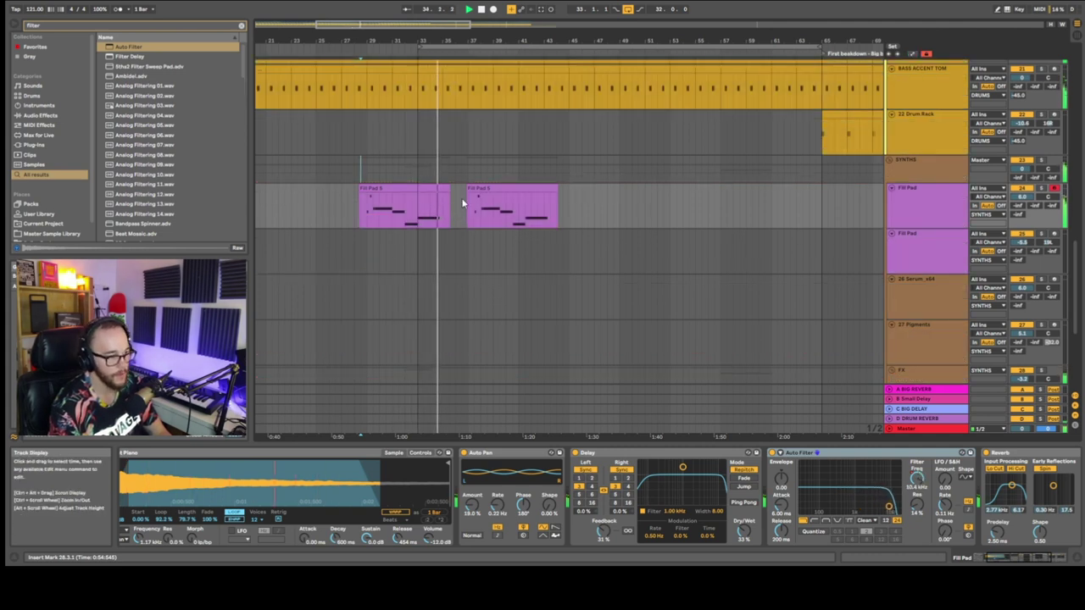
pyautogui.scroll(3, 477, 190)
pyautogui.scroll(-3, 477, 200)
pyautogui.scroll(3, 477, 200)
pyautogui.press('a')
pyautogui.moveTo(471, 200); pyautogui.dragTo(472, 208)
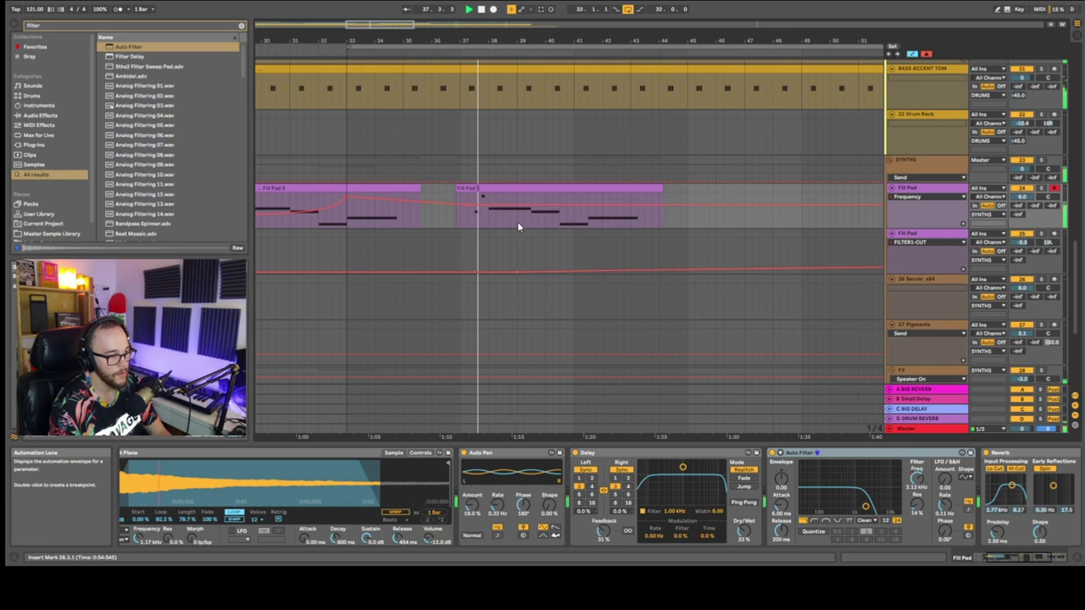
# Split the second Fill Pad clip after its first long note and move the rest to bar 41
pyautogui.rightClick(531, 215)
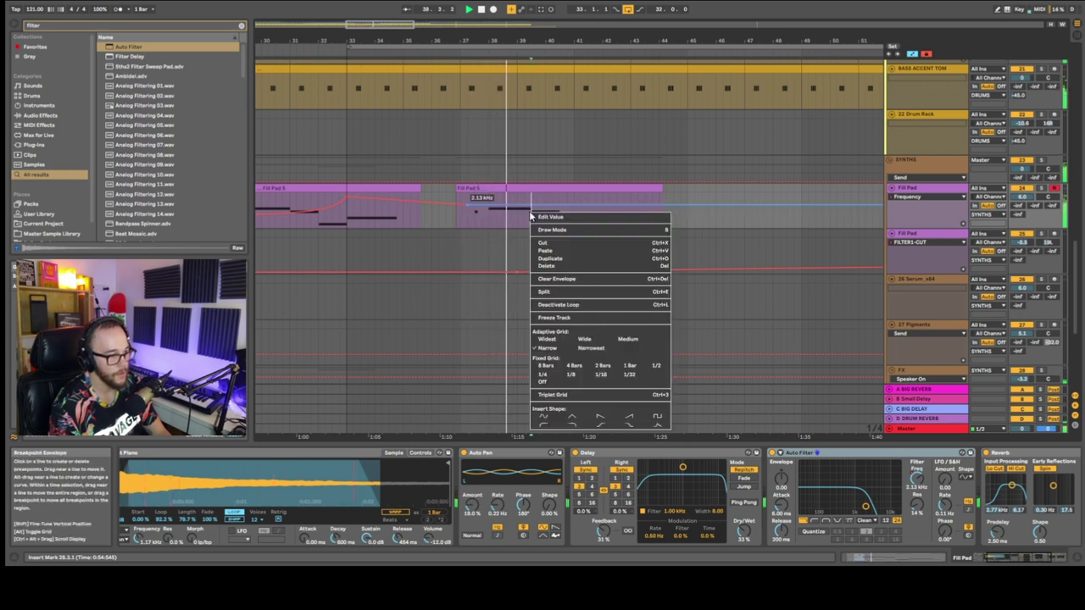
pyautogui.click(544, 290)
pyautogui.moveTo(610, 203); pyautogui.dragTo(591, 184)
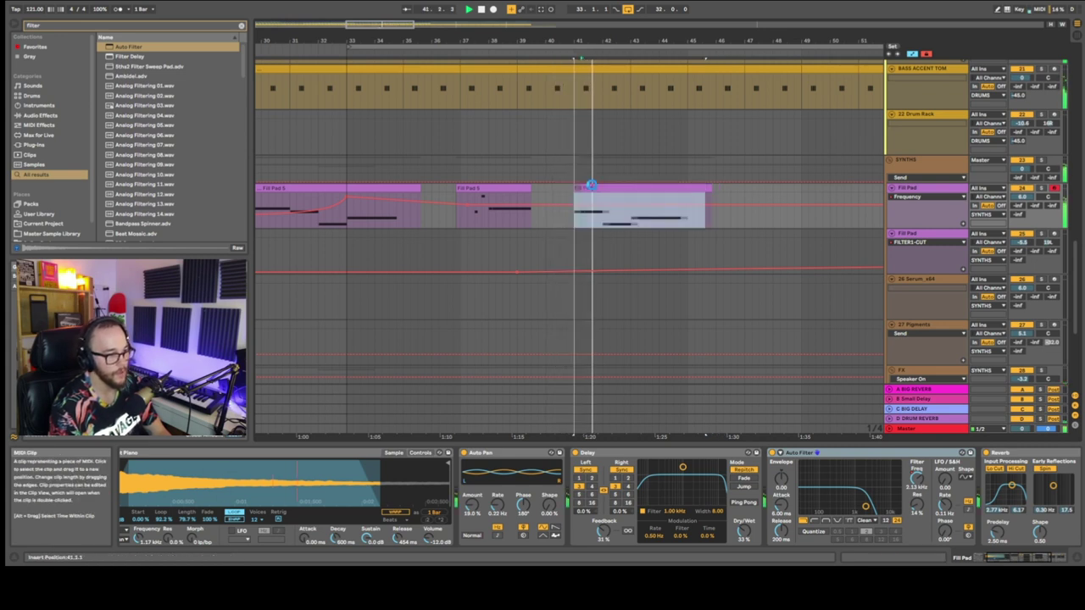
# Duplicate the two split Fill Pad clips together and move the copies to about bar 48
pyautogui.press('a')
pyautogui.scroll(-2, 577, 252)
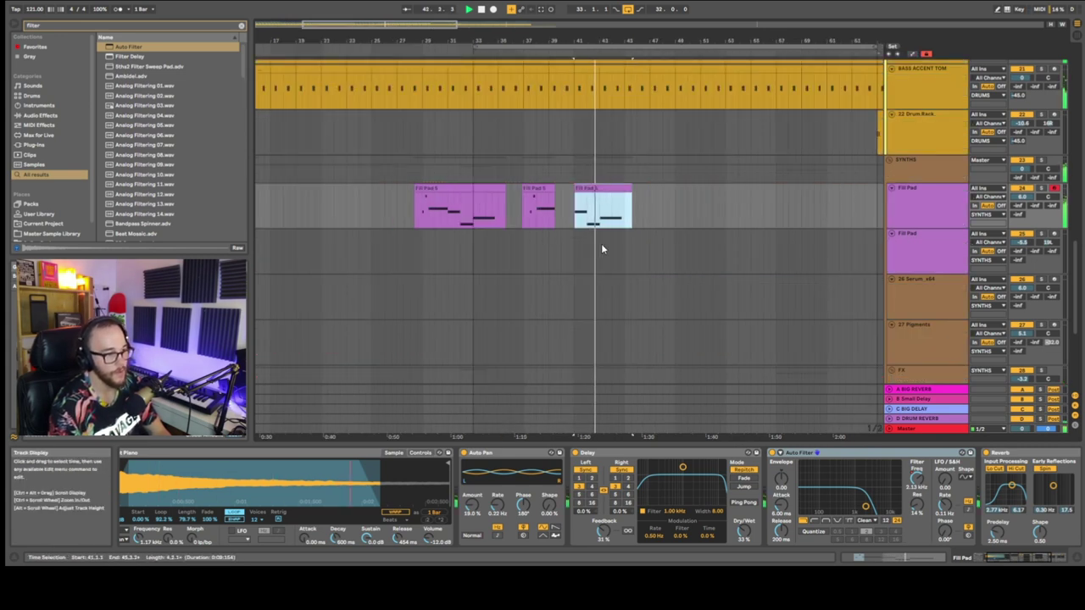
pyautogui.press('a')
pyautogui.click(624, 187)
pyautogui.keyDown('shift'); pyautogui.click(551, 187); pyautogui.keyUp('shift')
pyautogui.moveTo(549, 187); pyautogui.dragTo(645, 195)
pyautogui.scroll(-3, 646, 207)
pyautogui.press('a')
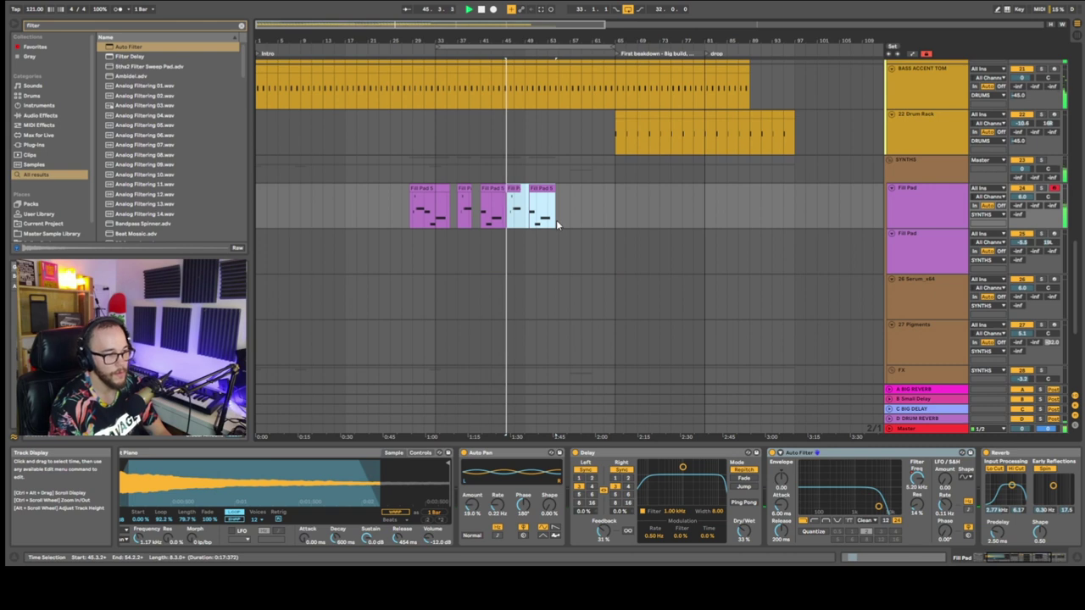
pyautogui.moveTo(517, 188); pyautogui.dragTo(532, 190)
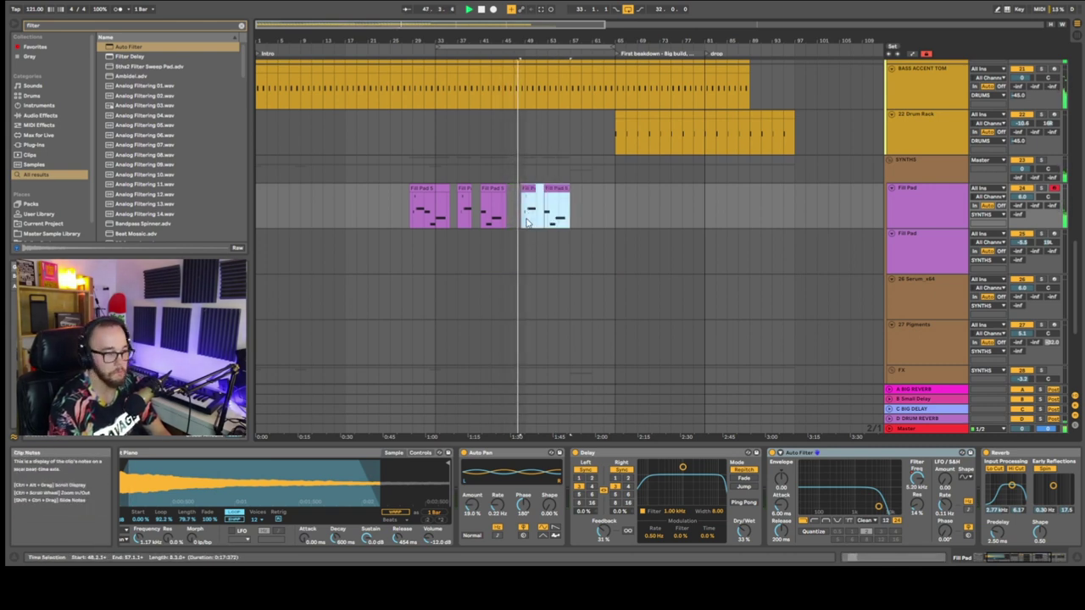
# Nudge the two copied Fill Pad clips slightly earlier within bar 48 and stop playback
pyautogui.scroll(3, 529, 226)
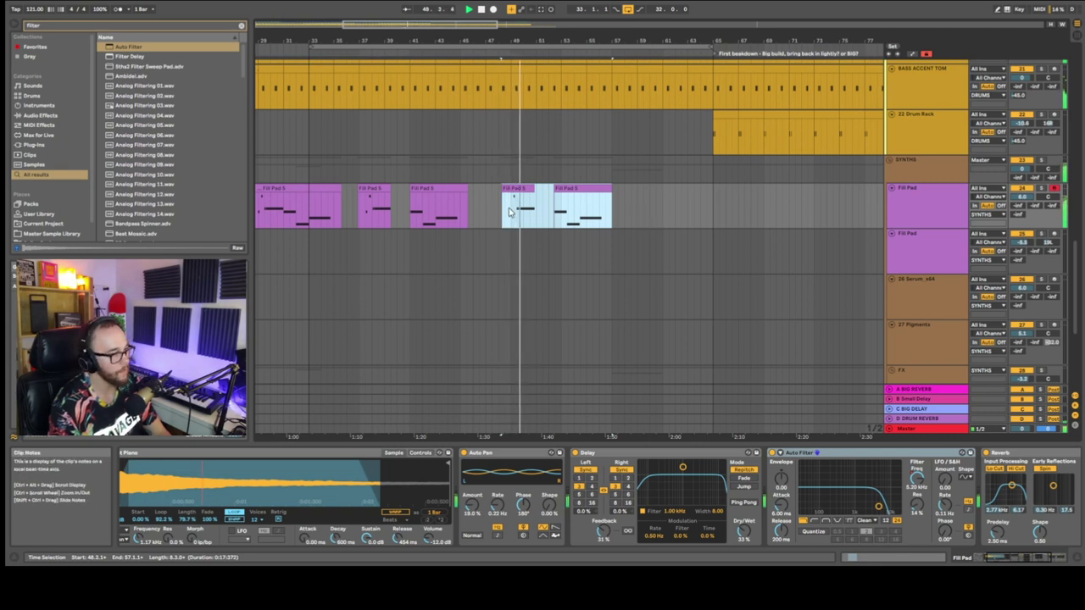
pyautogui.scroll(5, 512, 209)
pyautogui.moveTo(520, 189); pyautogui.dragTo(513, 193)
pyautogui.press('space')
pyautogui.scroll(-10, 557, 241)
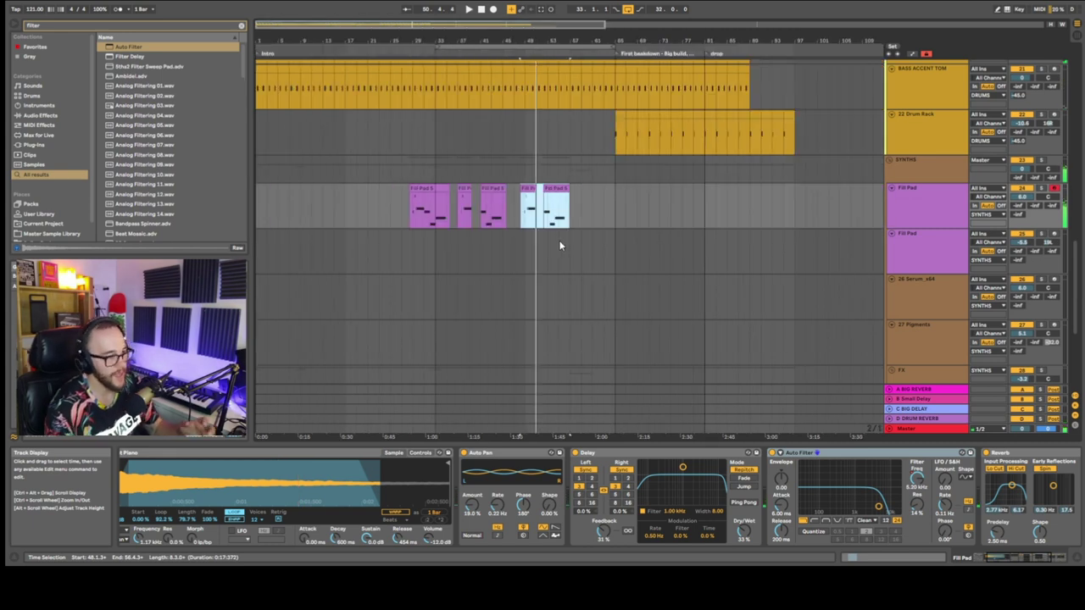
# Insert an empty MIDI clip on the second Fill Pad track from bar 29 to bar 65
pyautogui.click(433, 259)
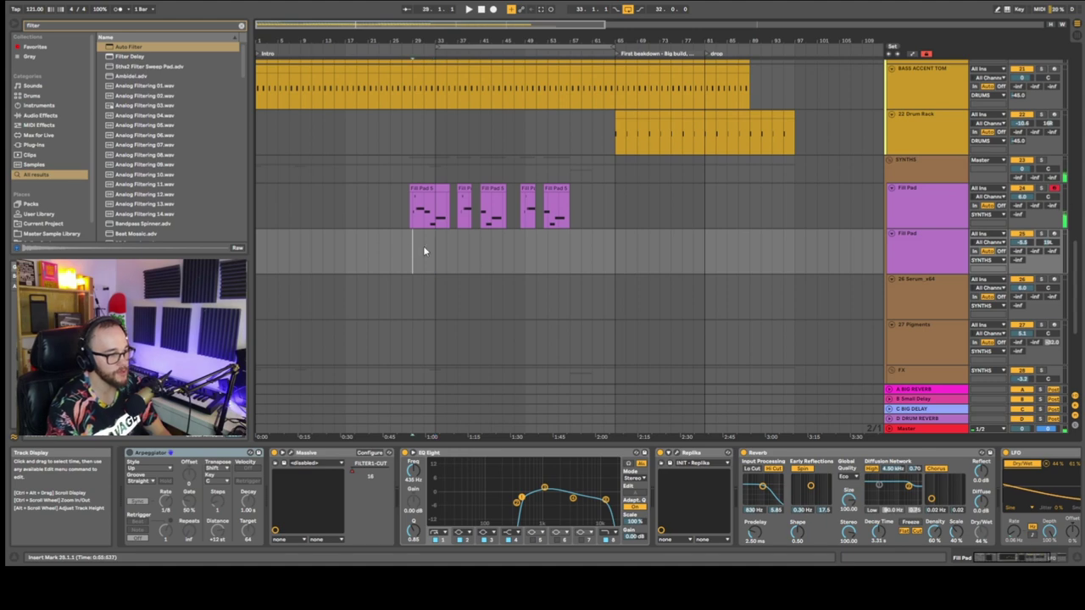
pyautogui.moveTo(411, 246); pyautogui.dragTo(584, 259)
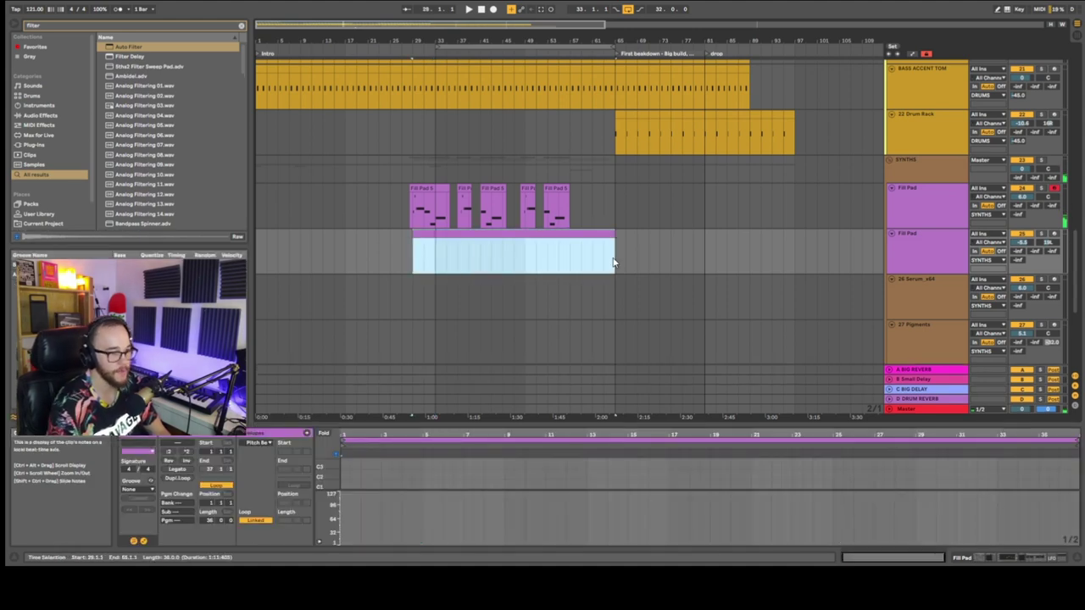
pyautogui.hotkey('ctrl', 'shift', 'm')
# Find Pigments in the browser and load it on the second Fill Pad track in place of Massive
pyautogui.click(315, 454)
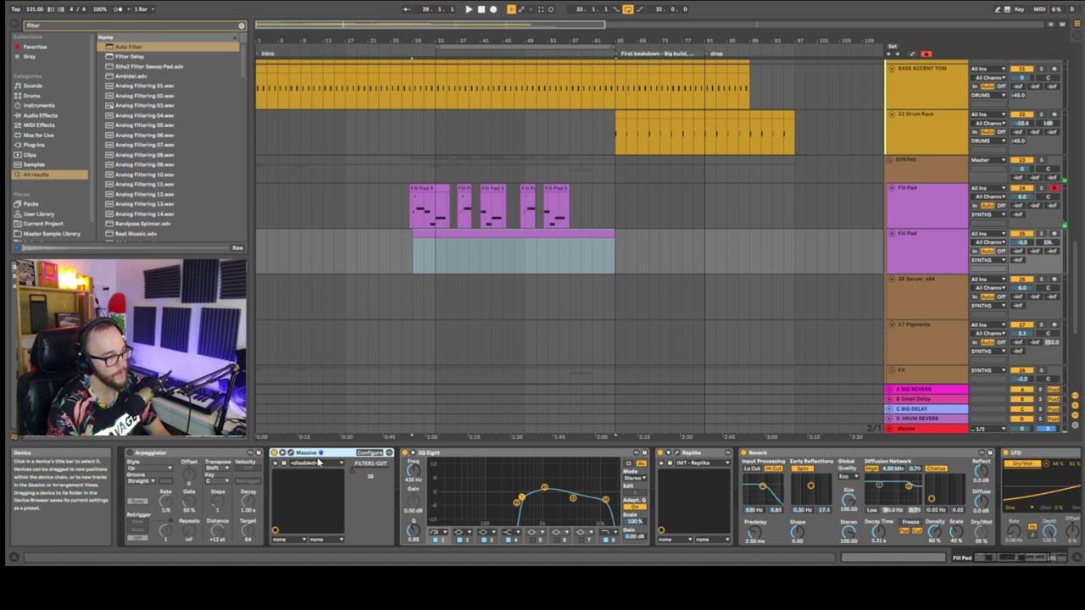
pyautogui.hotkey('ctrl', 'f')
pyautogui.write('pigme')
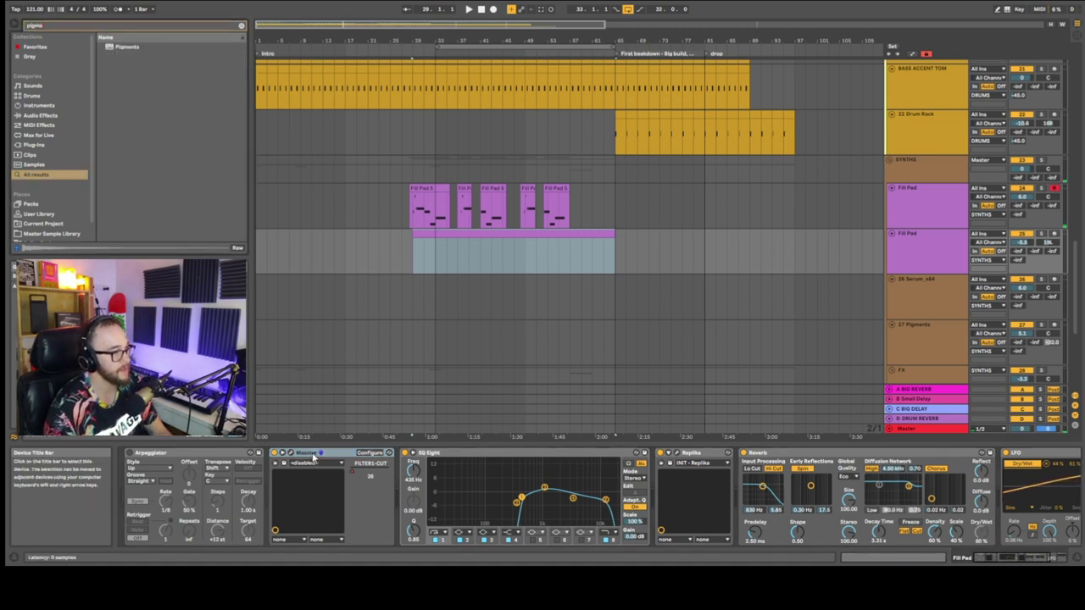
pyautogui.moveTo(127, 46); pyautogui.dragTo(203, 70)
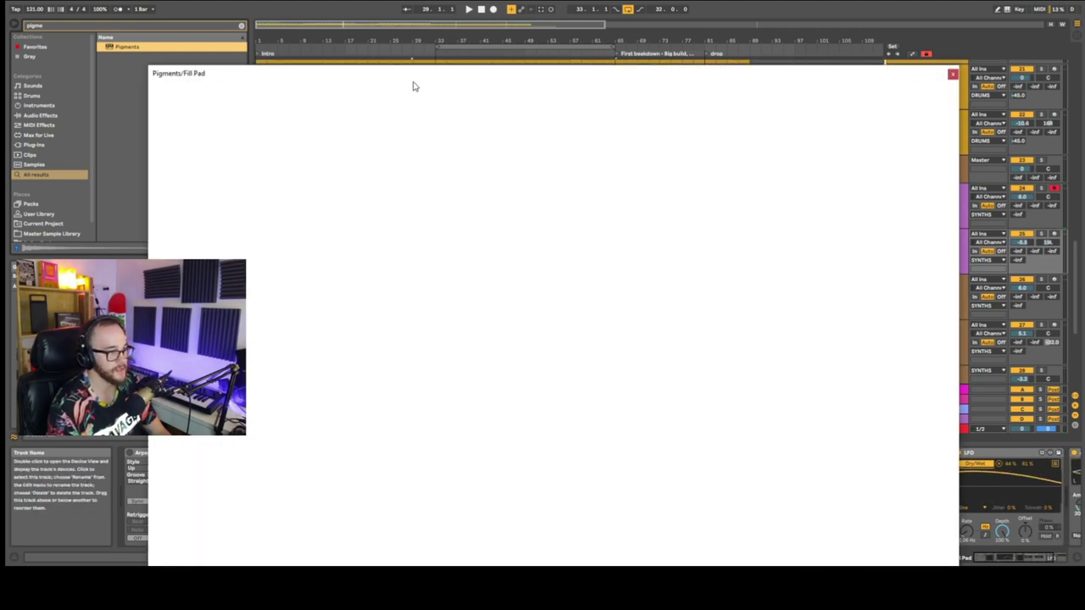
# Load the Missing Socks preset from the Pad category in Pigments
pyautogui.moveTo(412, 83); pyautogui.dragTo(407, 29)
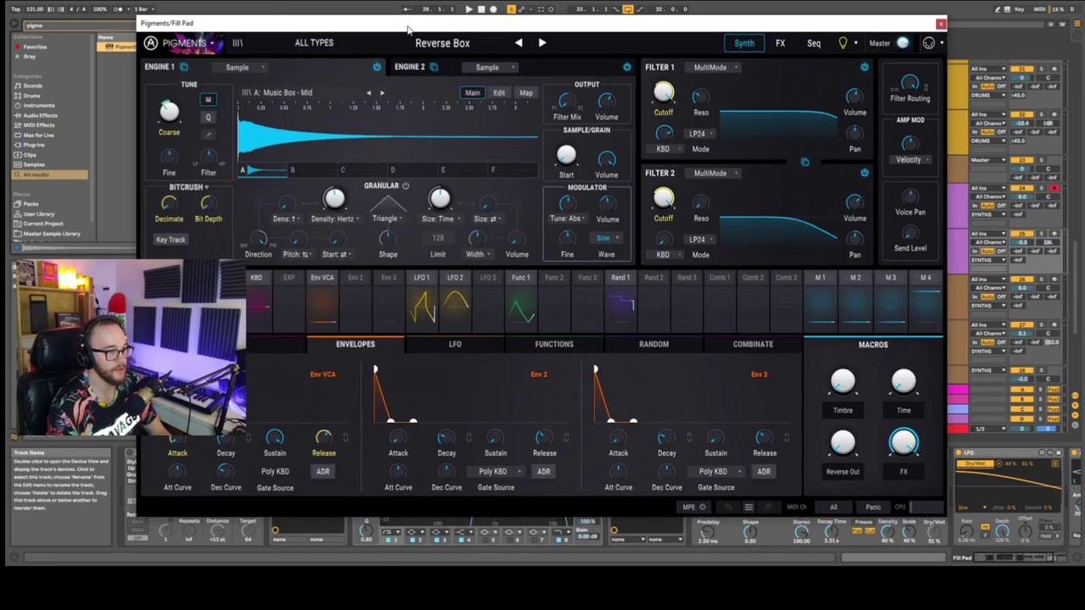
pyautogui.click(314, 42)
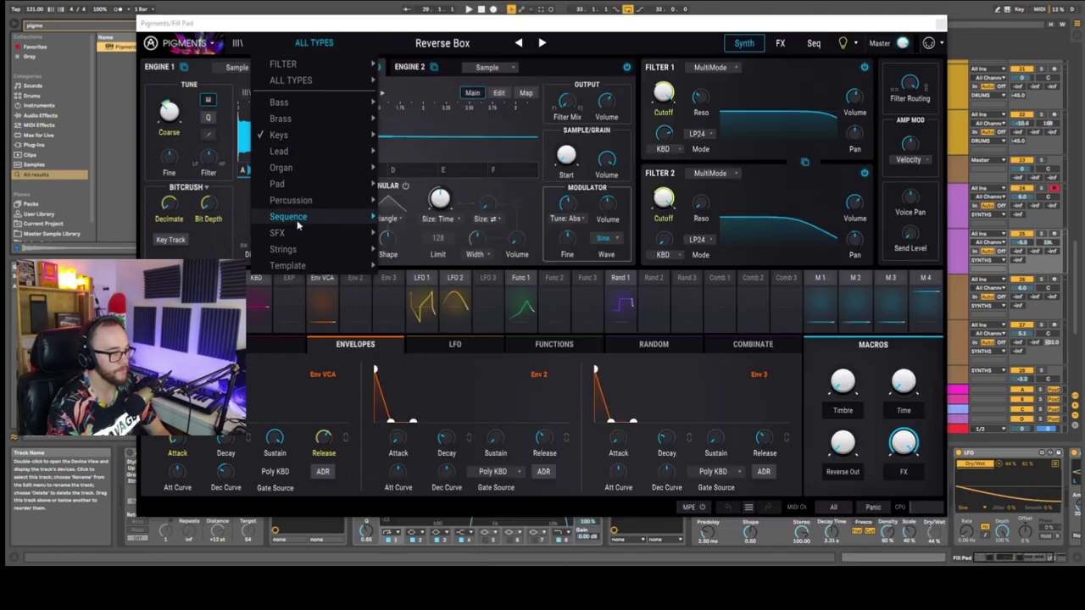
pyautogui.moveTo(294, 188)
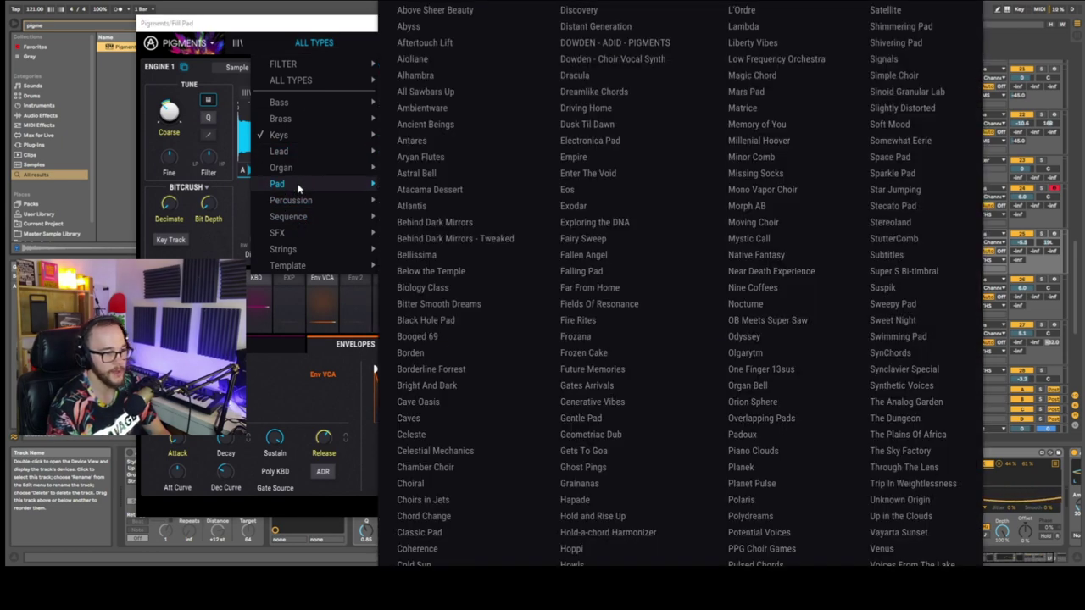
pyautogui.click(755, 173)
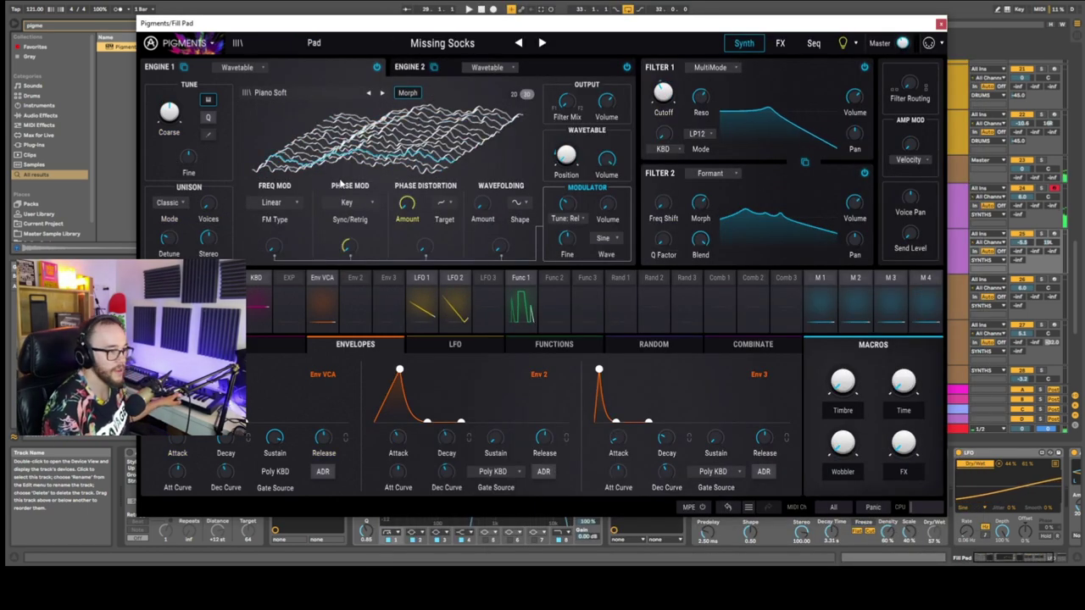
# Arm the second Fill Pad track for recording and hide the Pigments window
pyautogui.click(1054, 234)
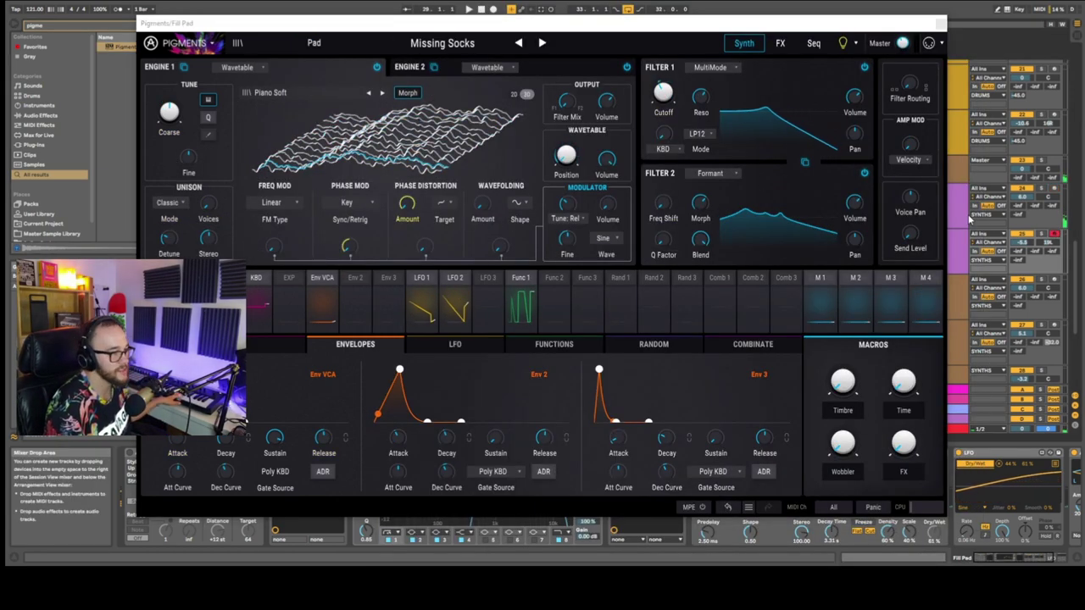
pyautogui.moveTo(788, 19); pyautogui.dragTo(504, 25)
pyautogui.moveTo(356, 40); pyautogui.dragTo(579, 45)
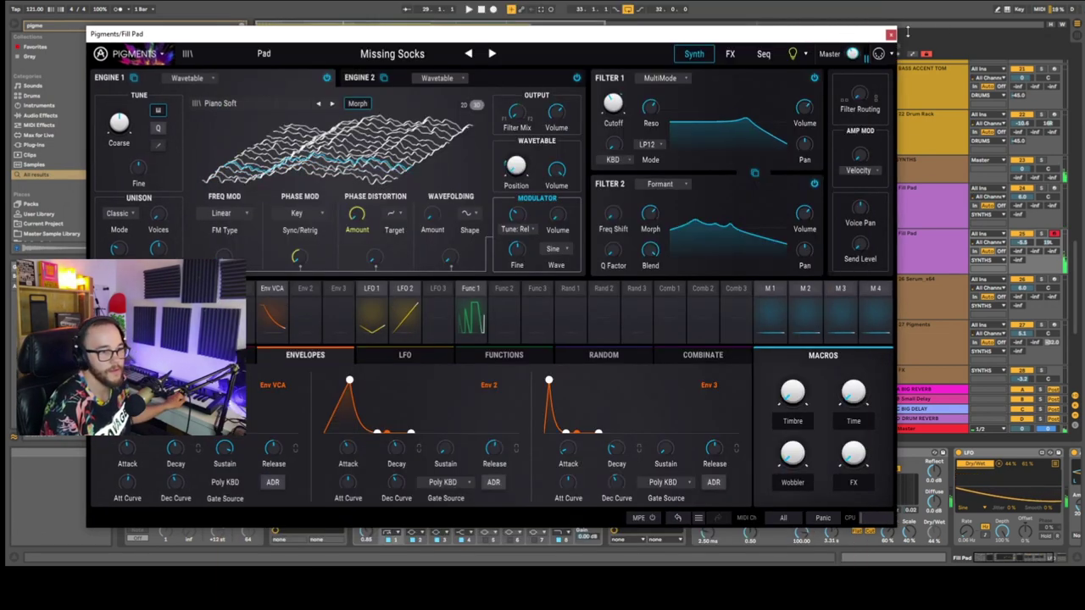
pyautogui.hotkey('ctrl', 'alt', 'p')
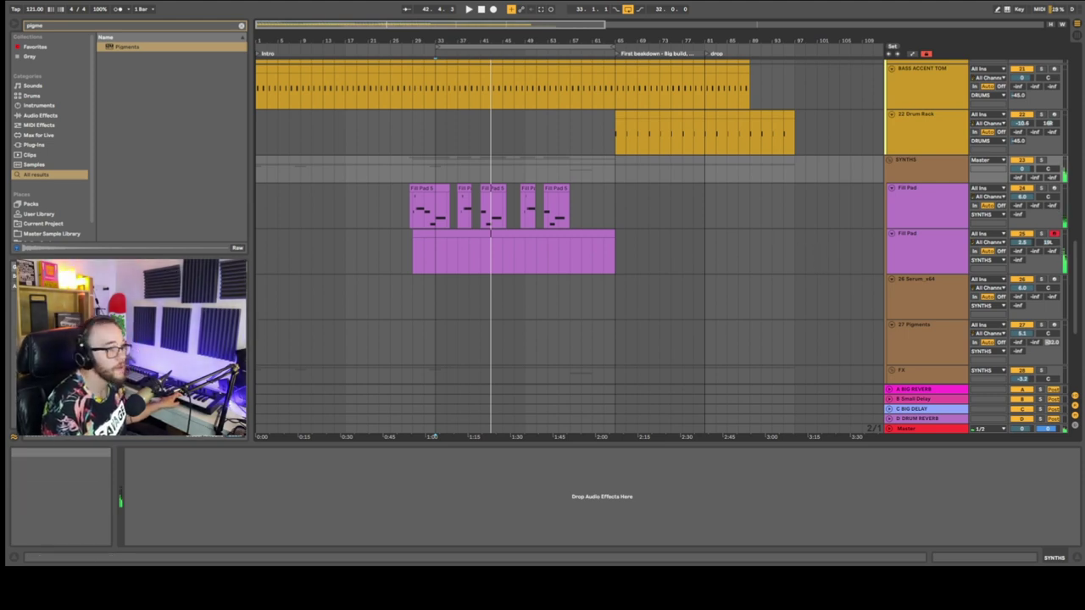
# Record a pad melody on the second Fill Pad track from bar 33 to about bar 65 and stop recording
pyautogui.click(494, 10)
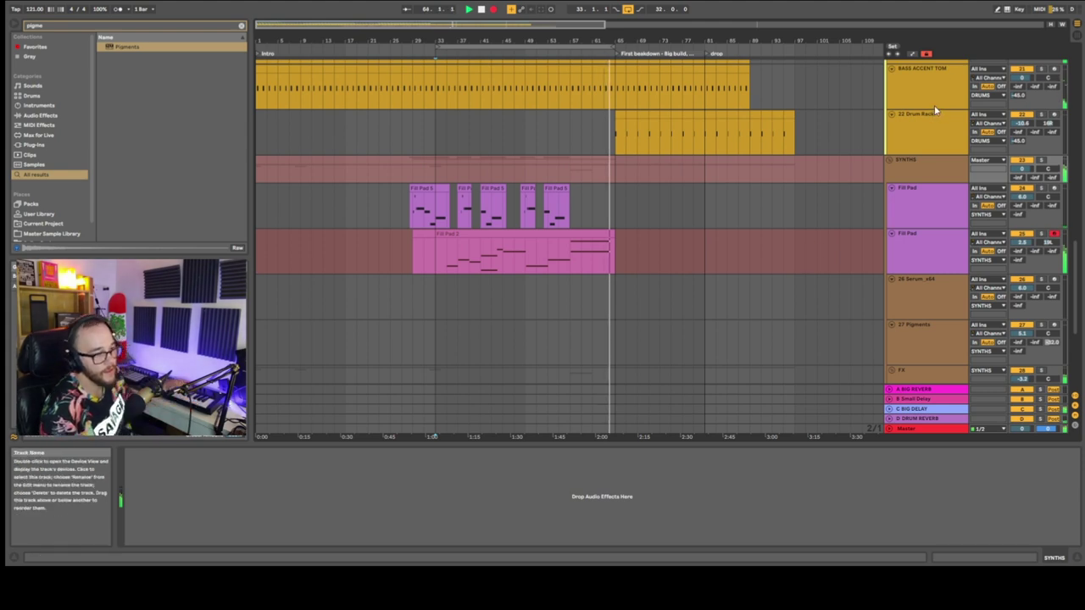
pyautogui.press('space')
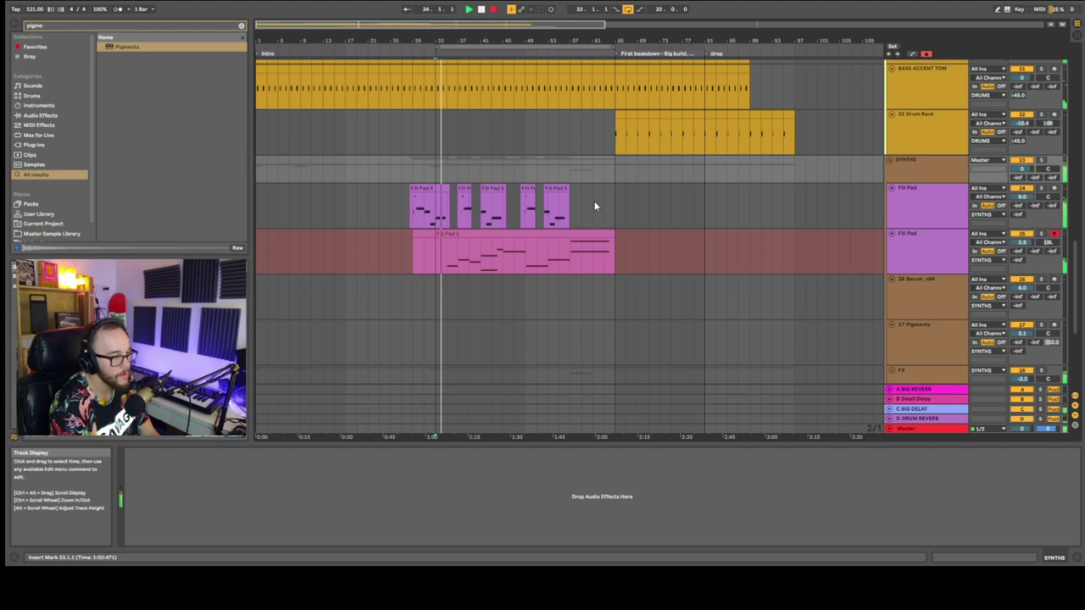
pyautogui.press('F9')
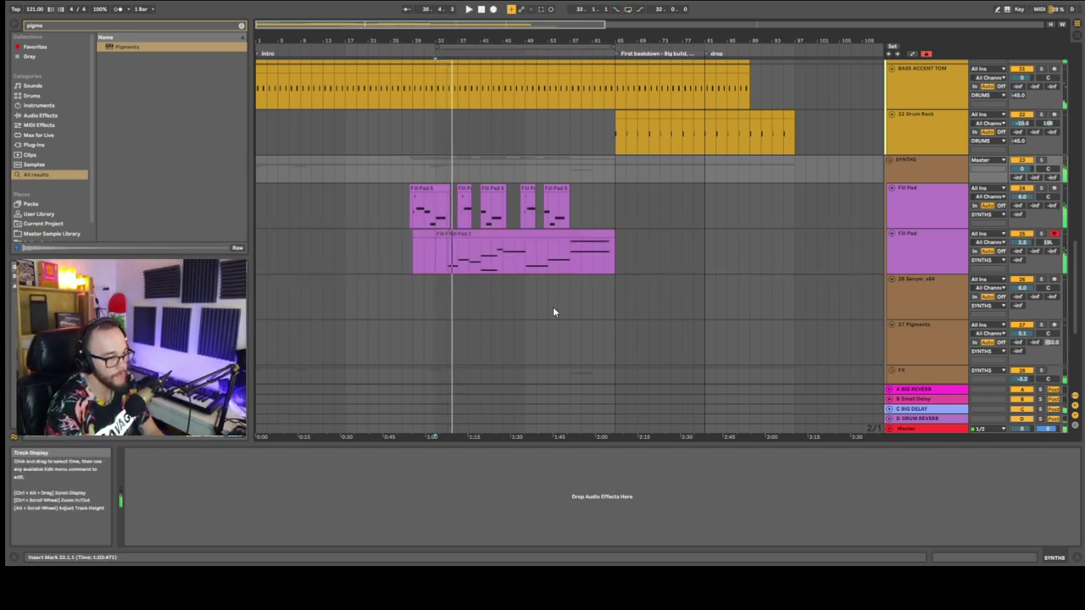
# Solo the BIG DELAY track and audition its clip from bar 59, comparing its Delay and Reverb off and on
pyautogui.scroll(-5, 596, 288)
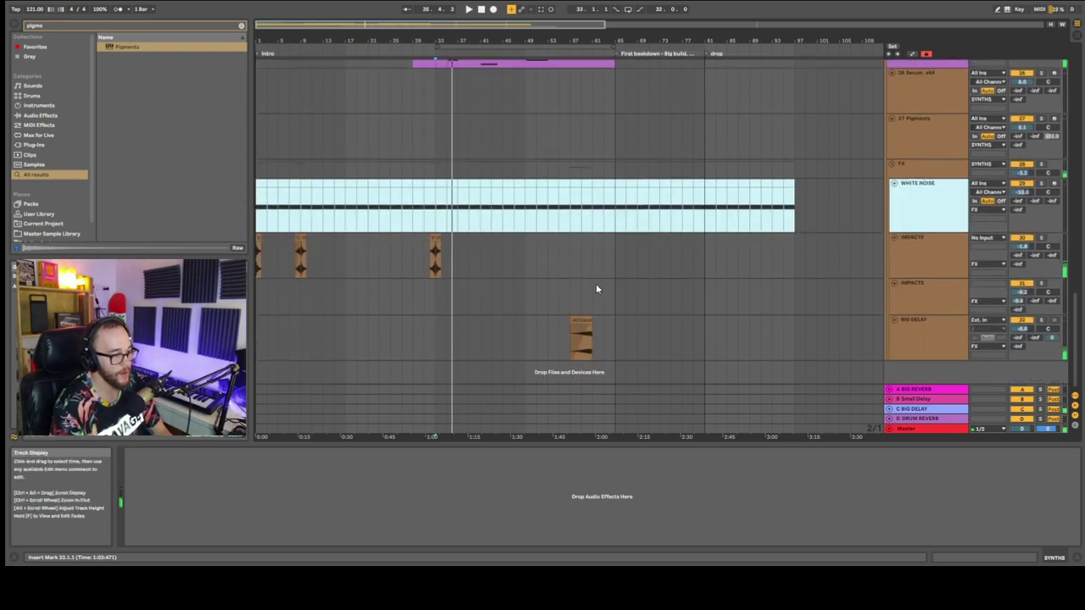
pyautogui.click(922, 339)
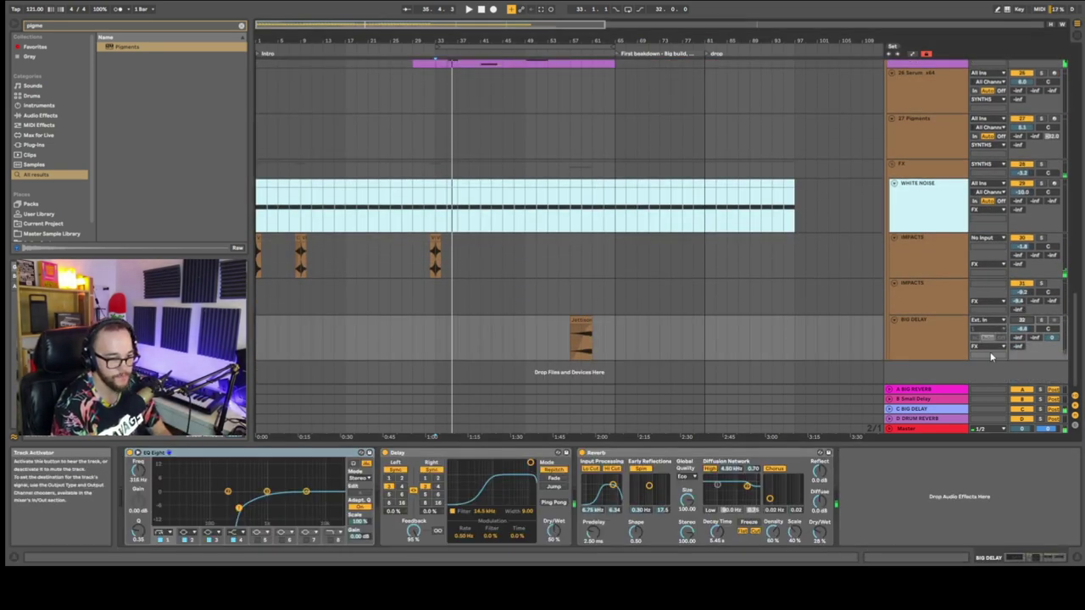
pyautogui.click(584, 340)
pyautogui.click(603, 340)
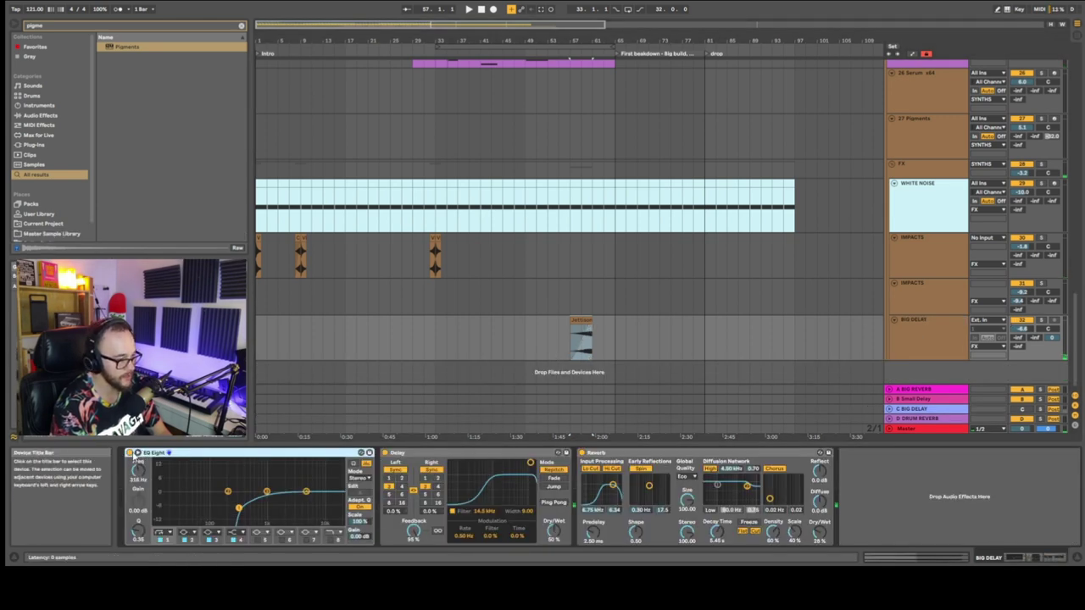
pyautogui.click(582, 345)
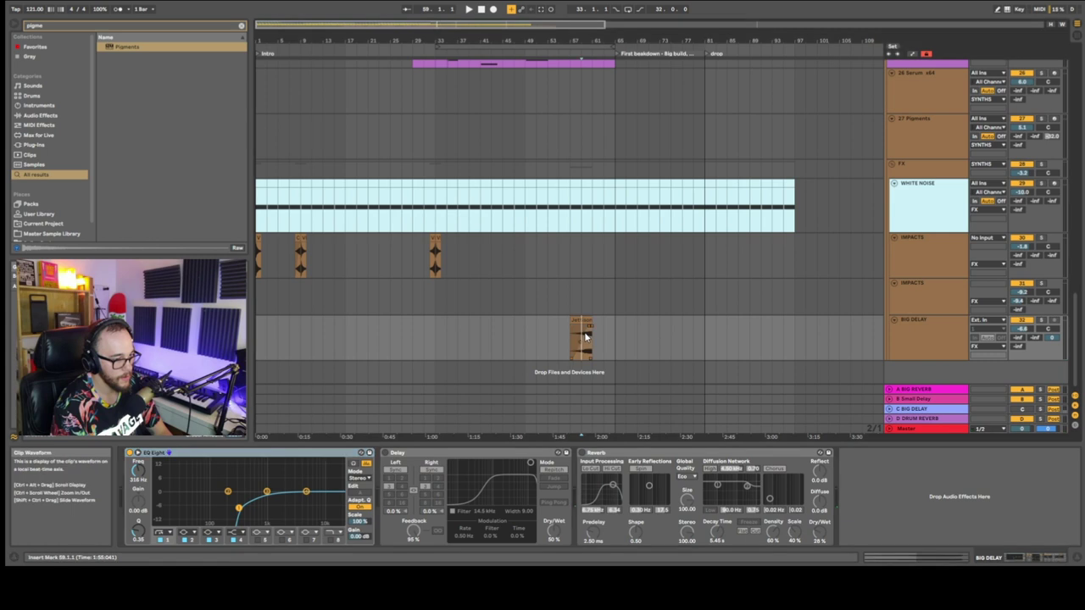
pyautogui.click(1042, 322)
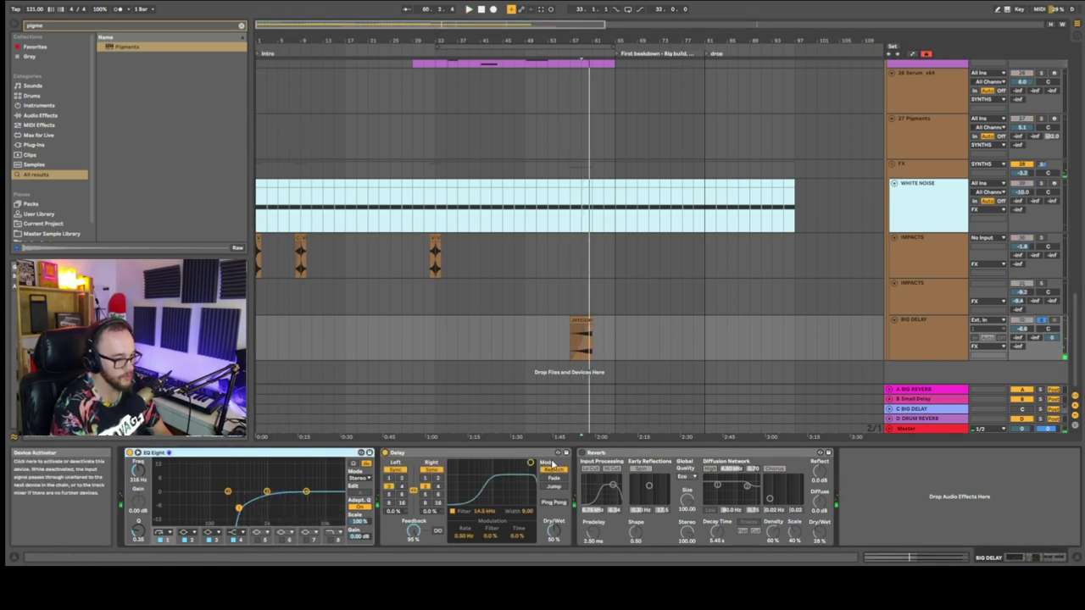
pyautogui.click(591, 456)
pyautogui.press('space')
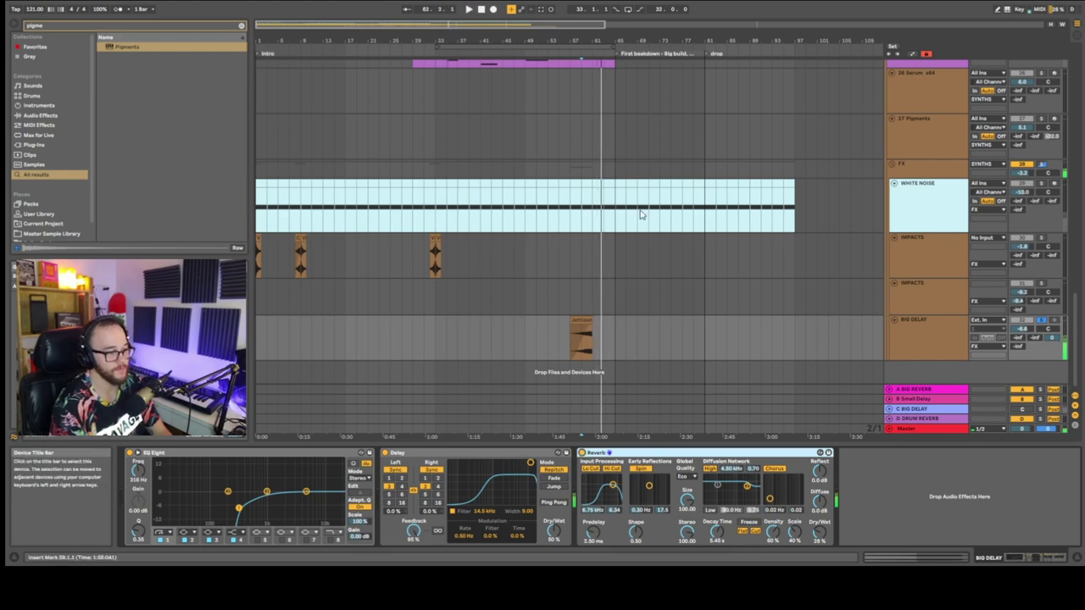
# Show the automation lanes and examine the KICK's EQ frequency automation near bar 65 and the tracks down to BIG DELAY
pyautogui.scroll(15, 596, 179)
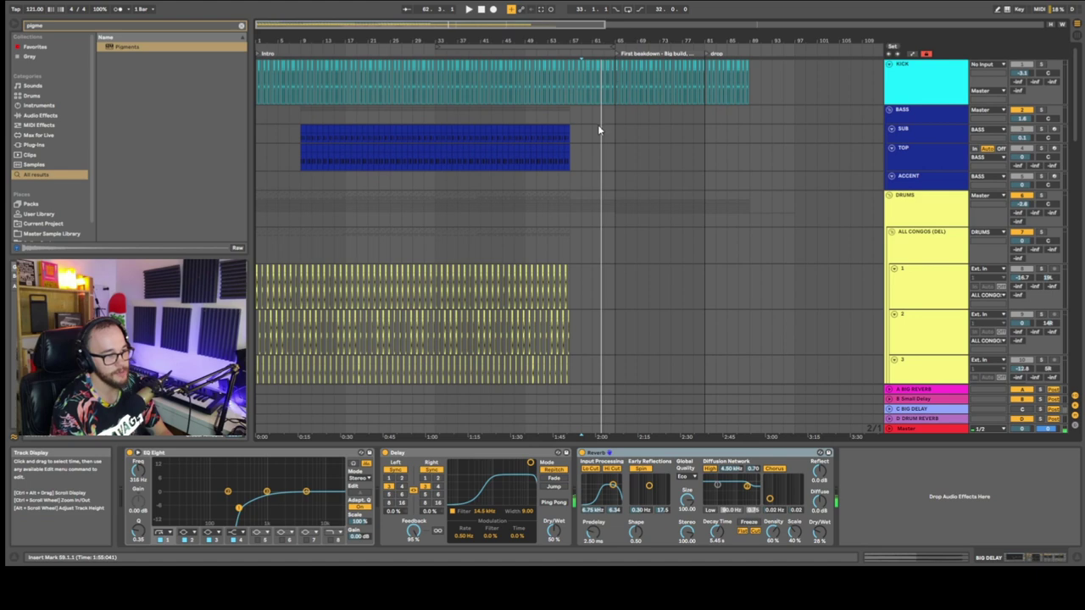
pyautogui.press('a')
pyautogui.click(614, 73)
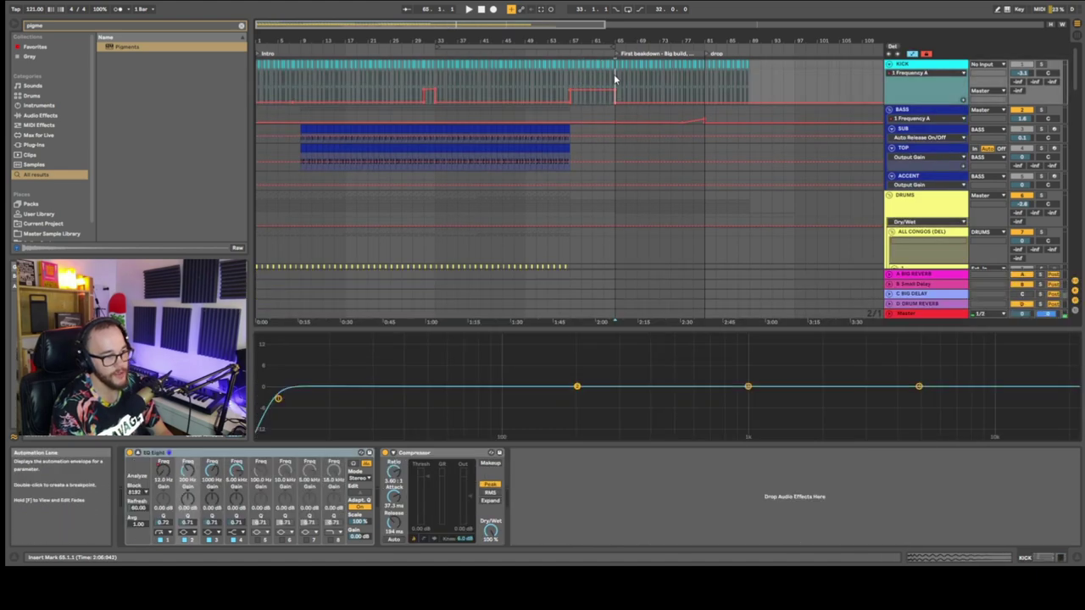
pyautogui.scroll(-5, 613, 74)
pyautogui.scroll(-10, 612, 88)
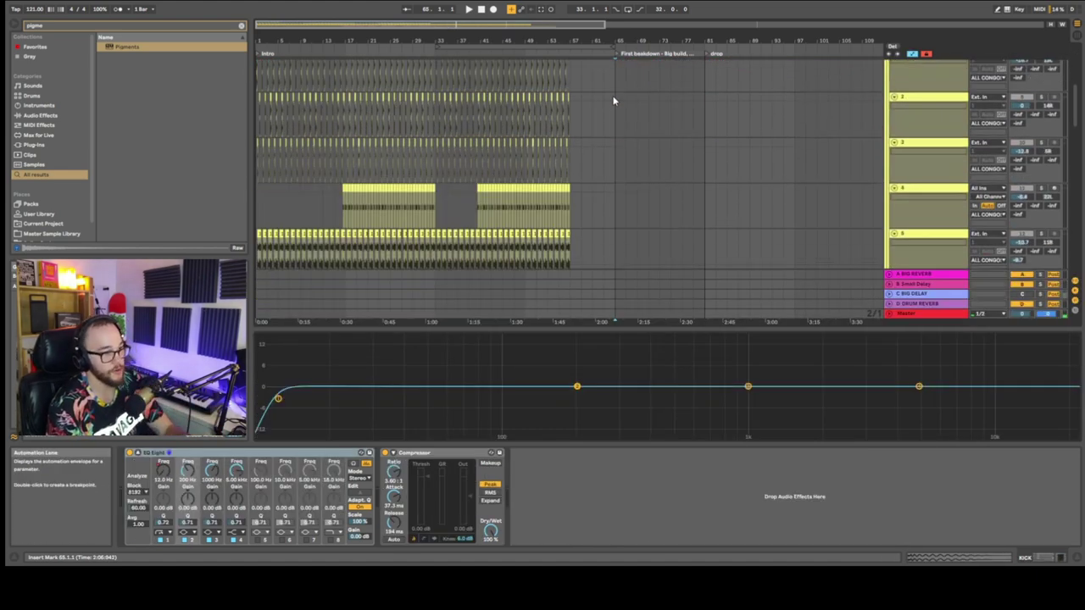
pyautogui.scroll(-5, 603, 162)
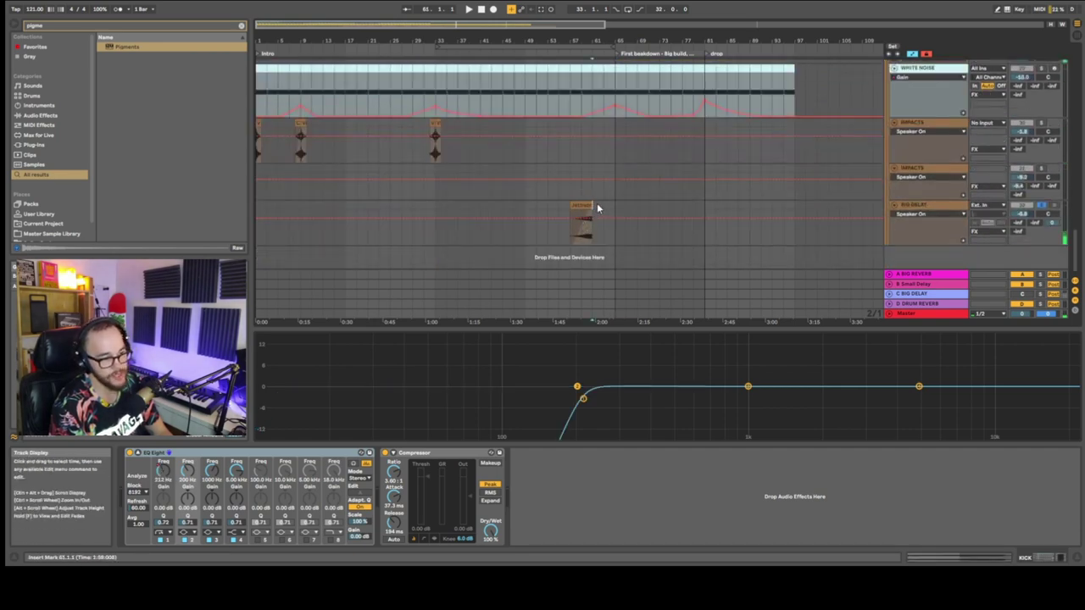
# Hide the automation lanes and take the BIG DELAY track out of solo
pyautogui.click(596, 203)
pyautogui.click(588, 313)
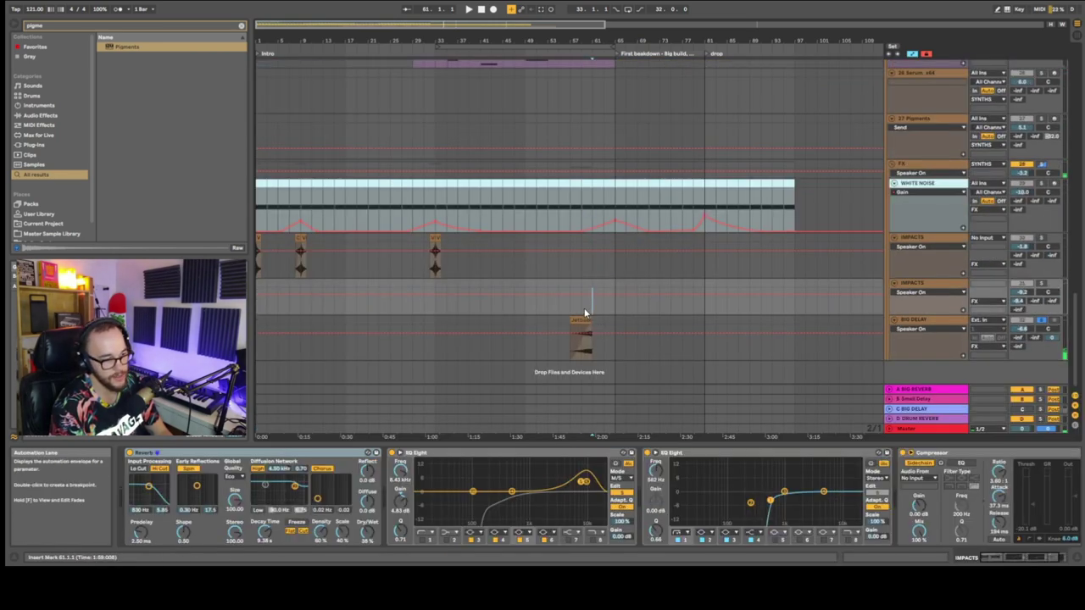
pyautogui.click(586, 312)
pyautogui.press('a')
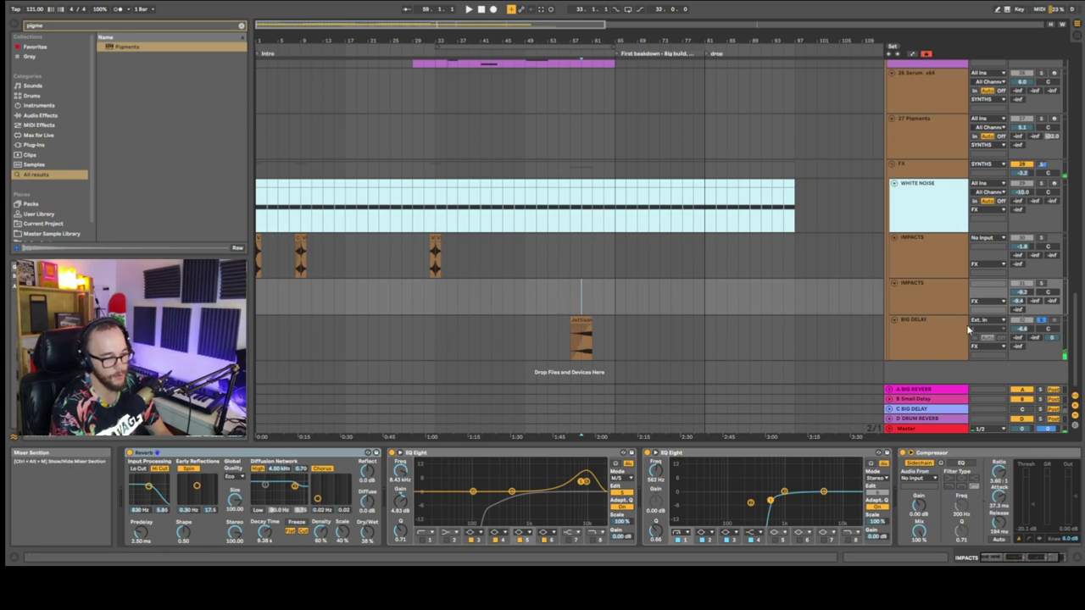
pyautogui.press('space')
# Copy the SUB and TOP bass clips so the duplicates start at bar 65, the first breakdown
pyautogui.scroll(8, 600, 326)
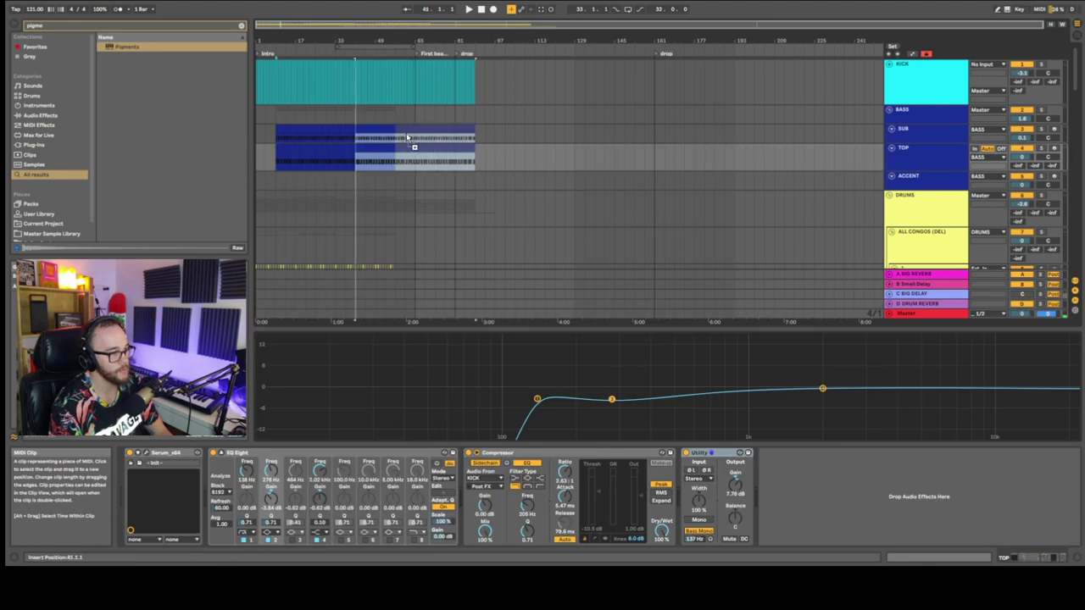
pyautogui.moveTo(412, 145); pyautogui.dragTo(473, 145)
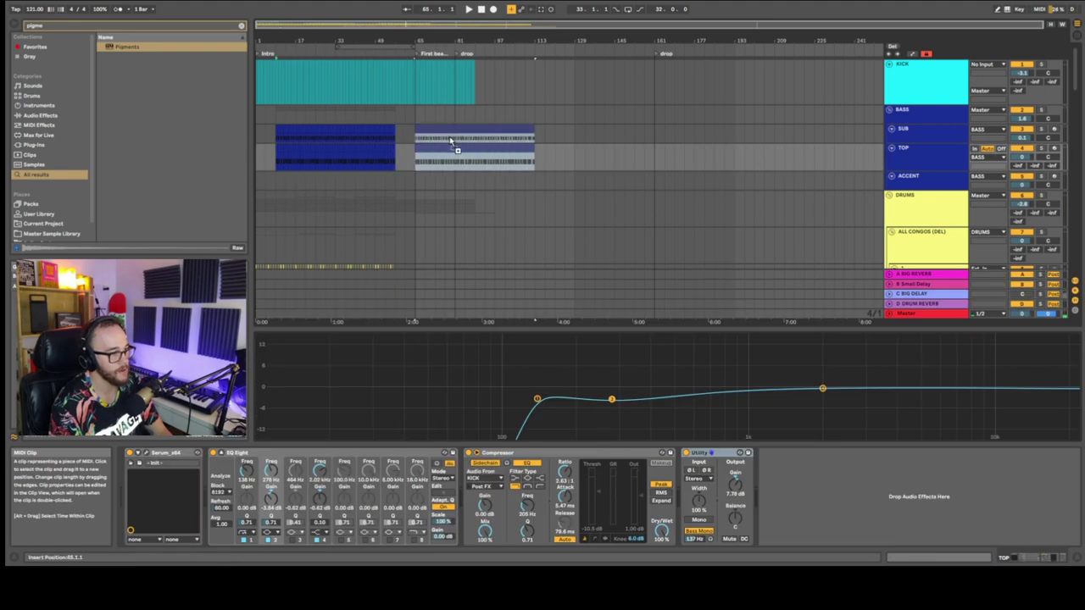
pyautogui.scroll(-4, 399, 125)
pyautogui.moveTo(400, 126); pyautogui.dragTo(358, 245)
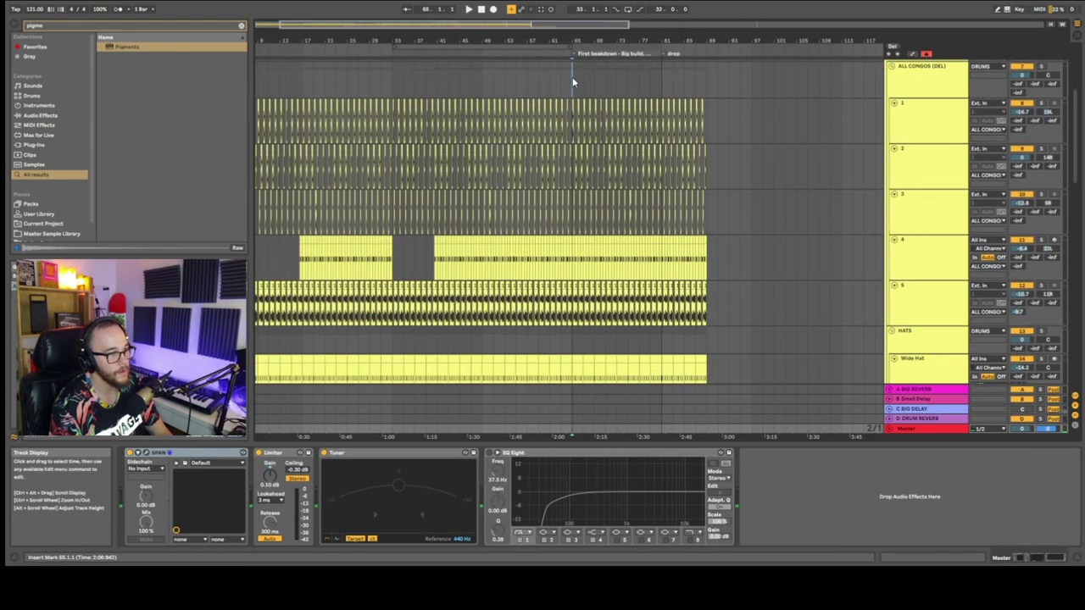
# Play the arrangement from bar 65 while checking the drum and synth tracks, and save the set
pyautogui.click(573, 85)
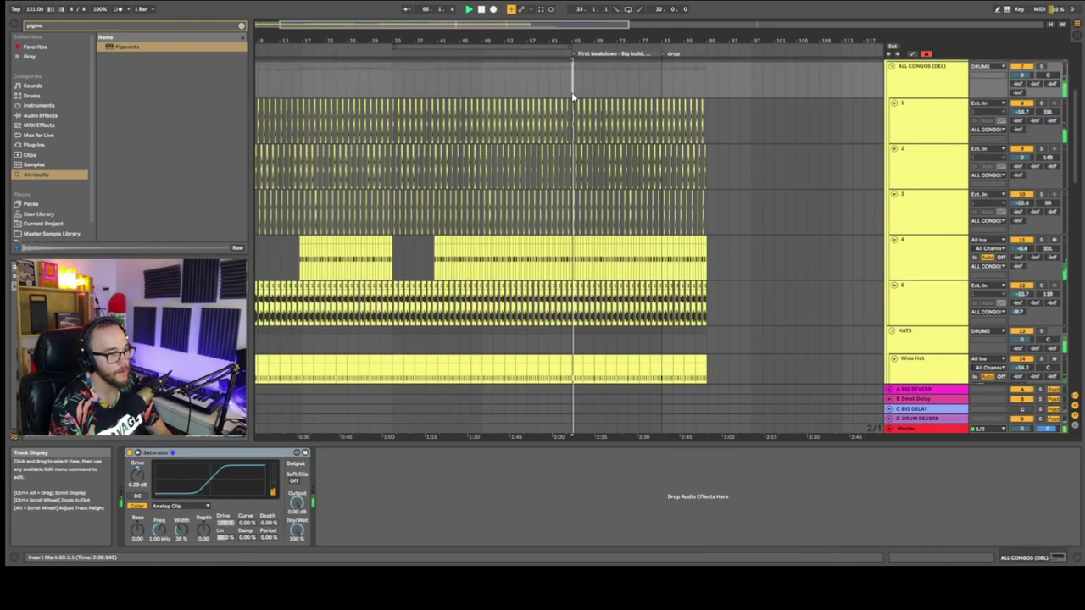
pyautogui.scroll(-3, 597, 169)
pyautogui.scroll(-5, 597, 169)
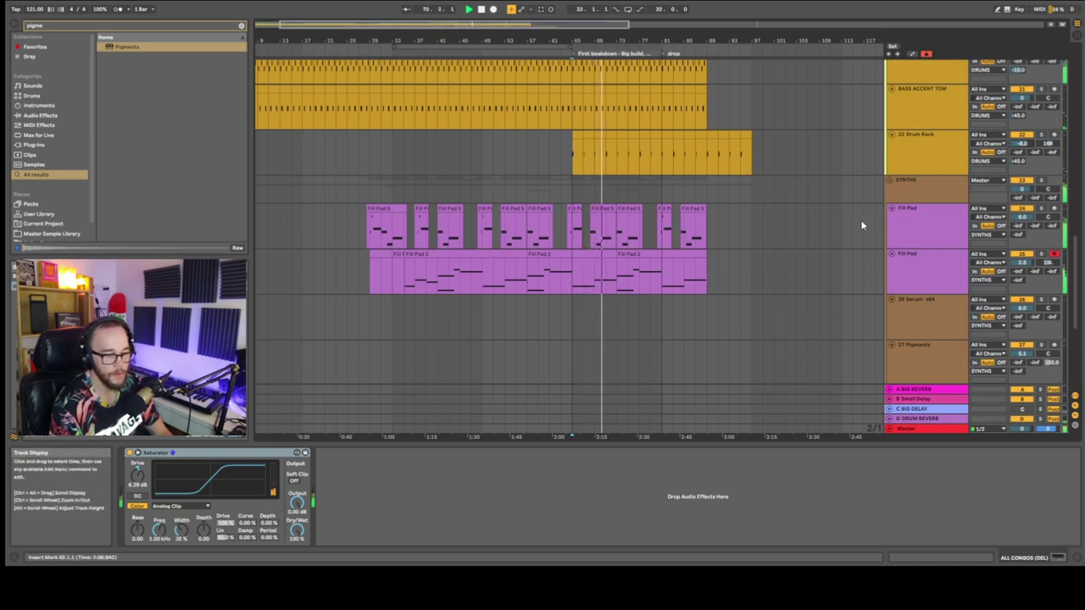
pyautogui.scroll(-3, 738, 229)
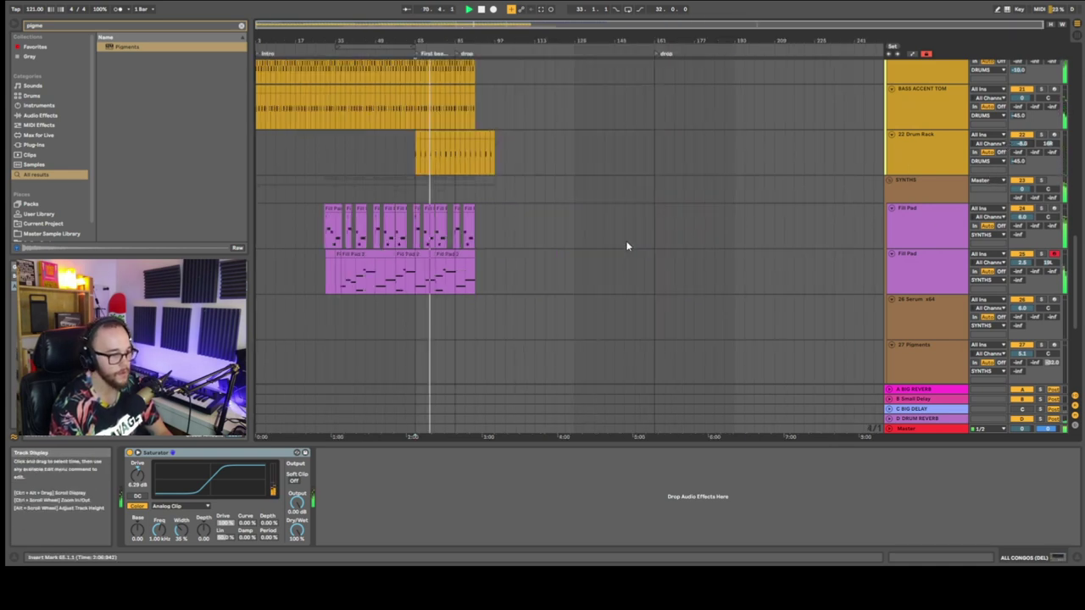
pyautogui.click(323, 193)
pyautogui.hotkey('ctrl', 's')
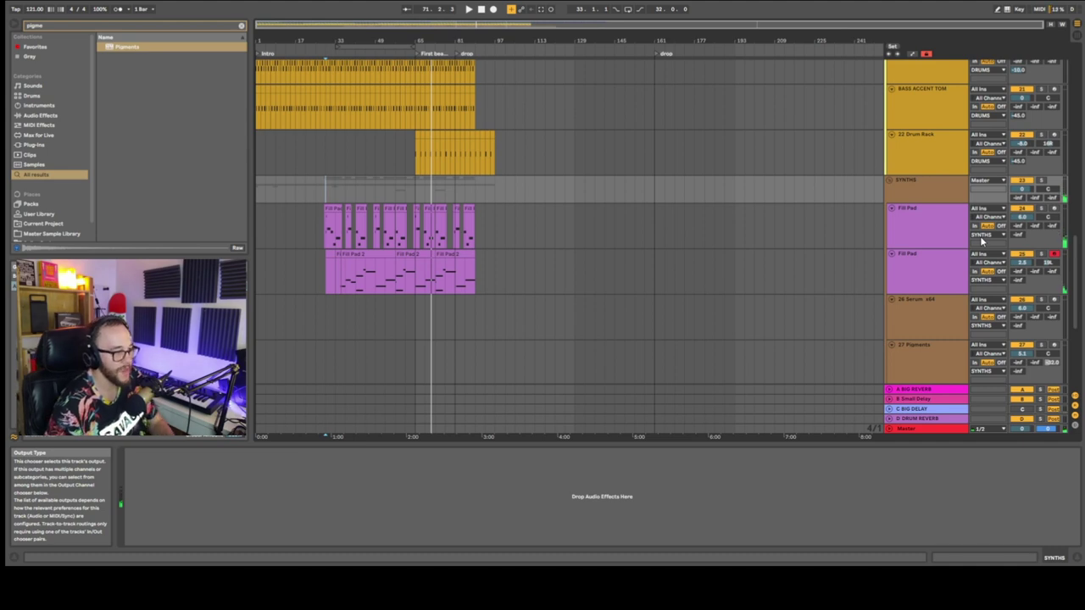
# Delete the two short clips at the start of the second Fill Pad track, before bar 35
pyautogui.scroll(-2, 340, 208)
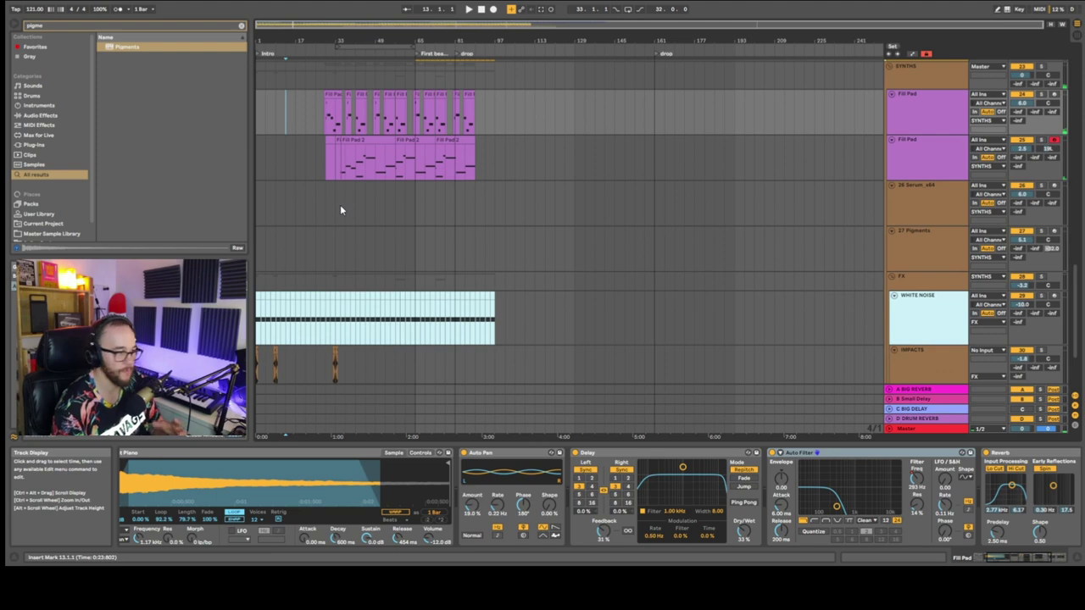
pyautogui.click(908, 128)
pyautogui.click(911, 143)
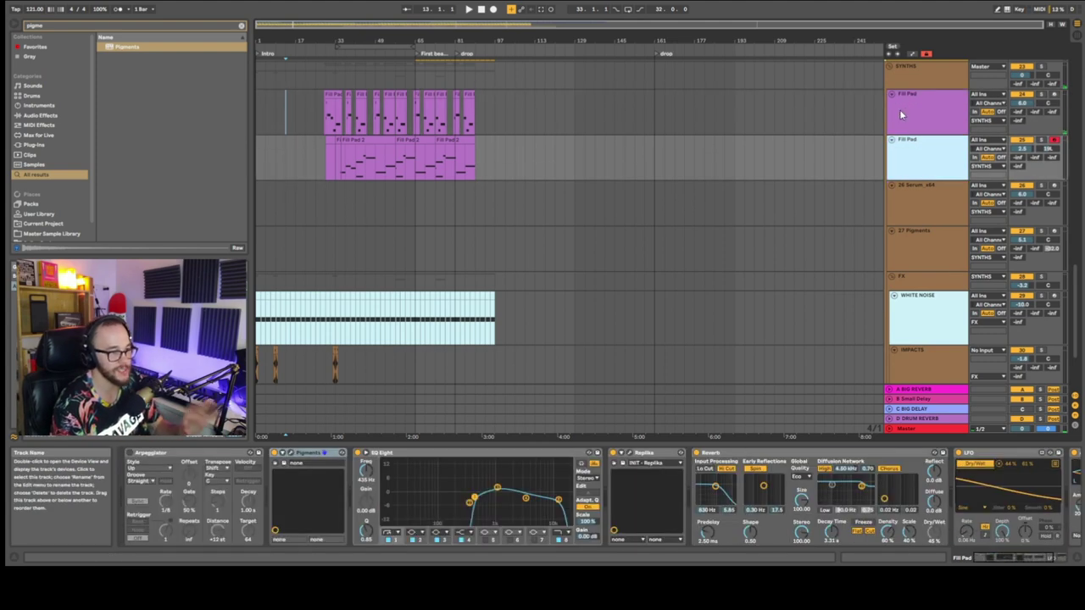
pyautogui.click(330, 140)
pyautogui.keyDown('shift'); pyautogui.click(338, 139); pyautogui.keyUp('shift')
pyautogui.press('Delete')
pyautogui.scroll(2, 334, 164)
pyautogui.click(352, 175)
pyautogui.scroll(4, 356, 175)
pyautogui.scroll(-2, 356, 174)
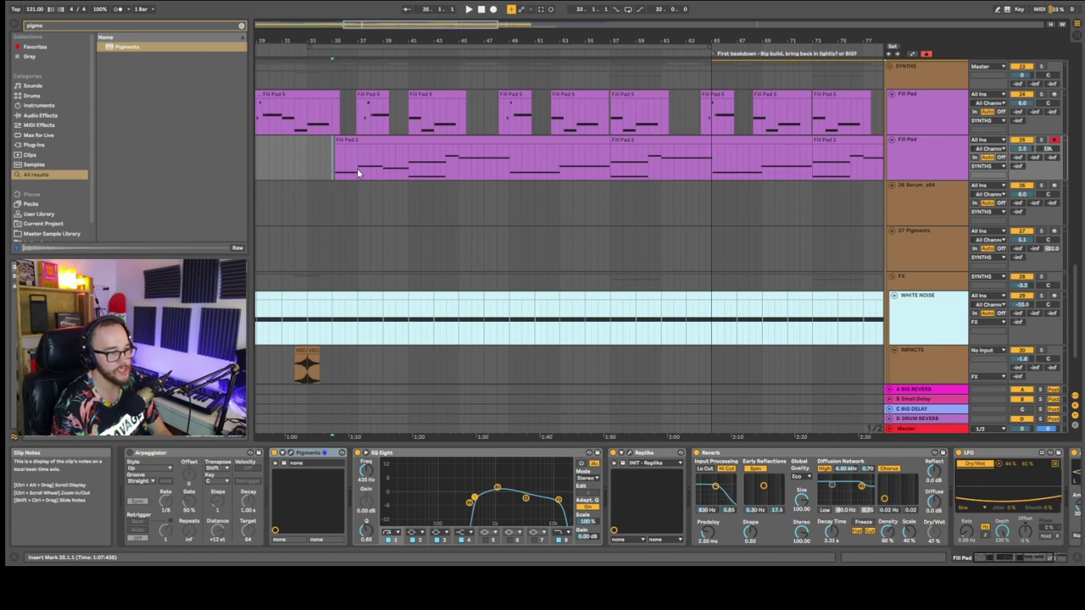
pyautogui.scroll(-3, 356, 174)
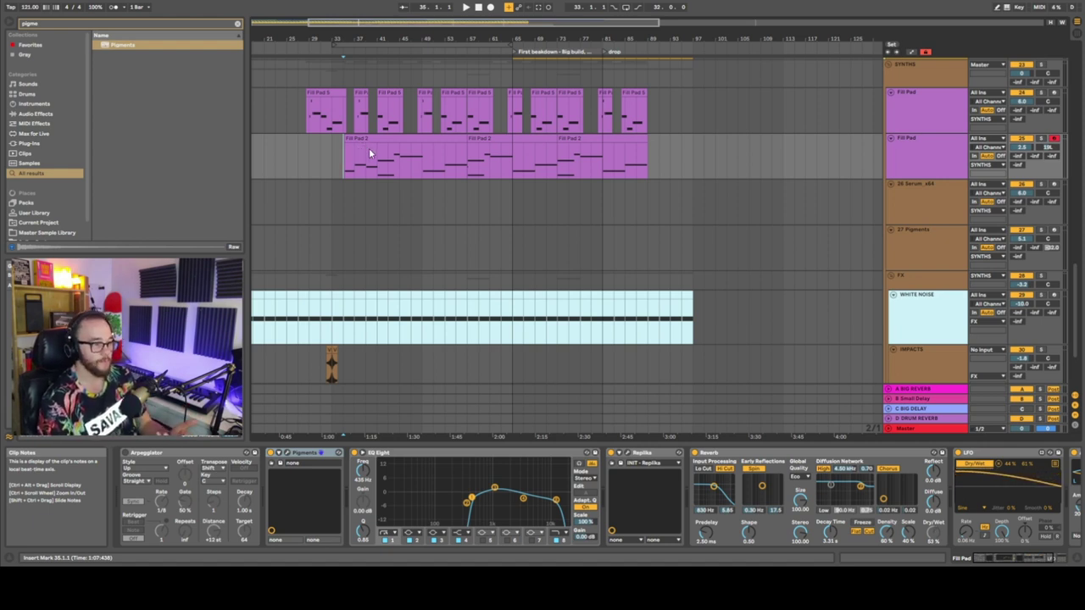
# Compare the clips and device chains of the two Fill Pad tracks, including the first one's Simplest Piano instrument
pyautogui.scroll(3, 357, 150)
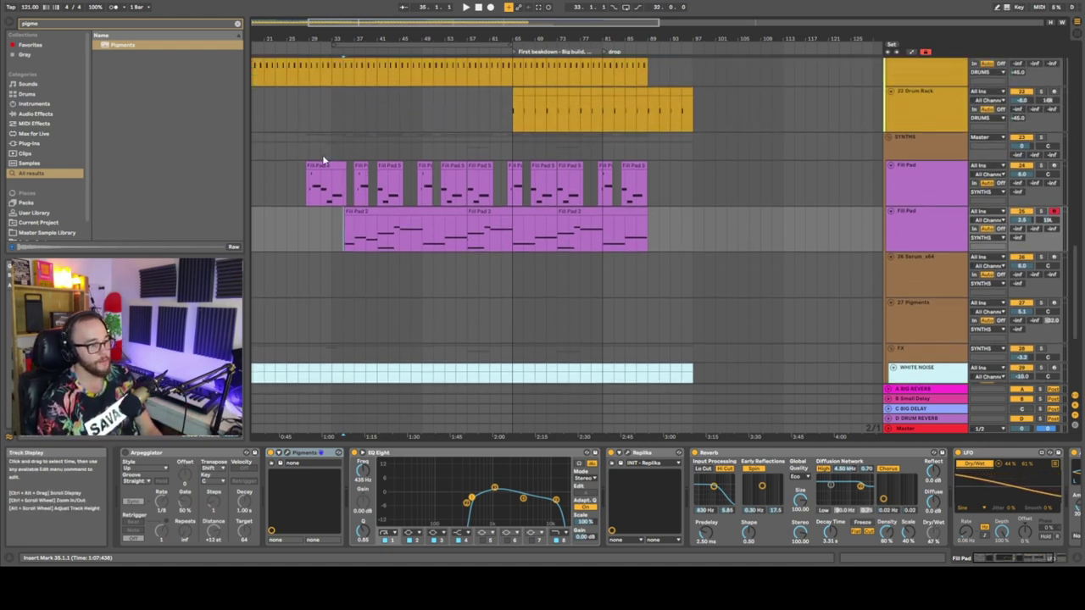
pyautogui.click(361, 184)
pyautogui.click(501, 189)
pyautogui.click(1039, 167)
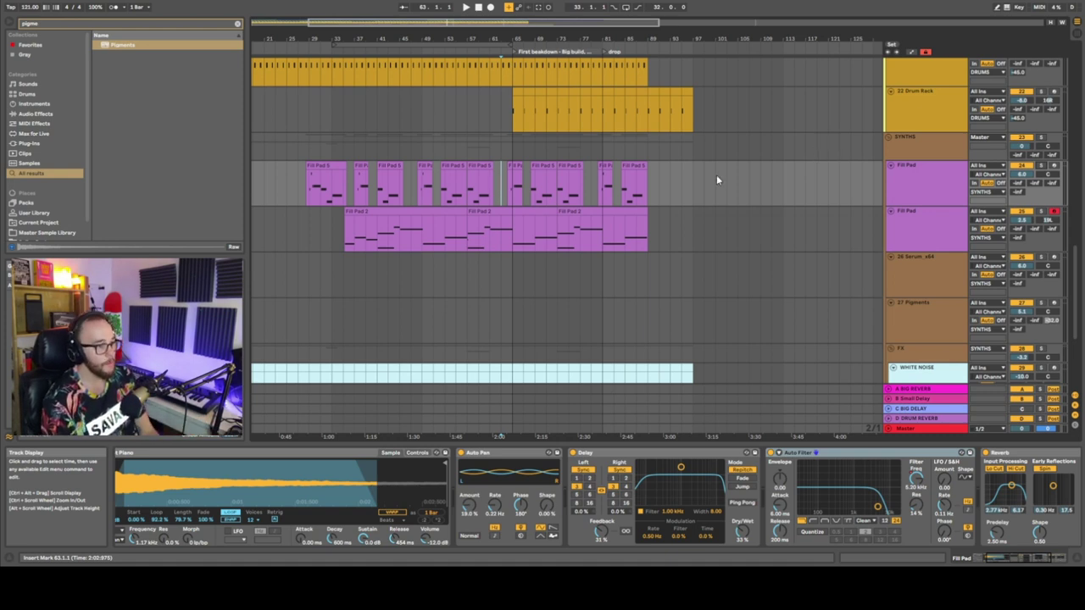
pyautogui.click(344, 235)
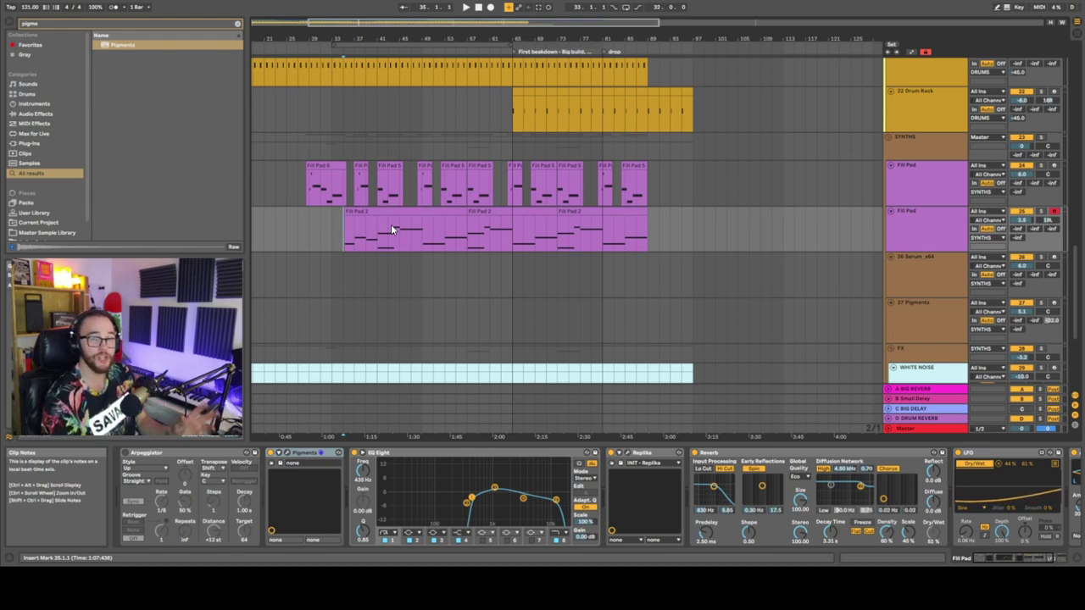
pyautogui.click(914, 202)
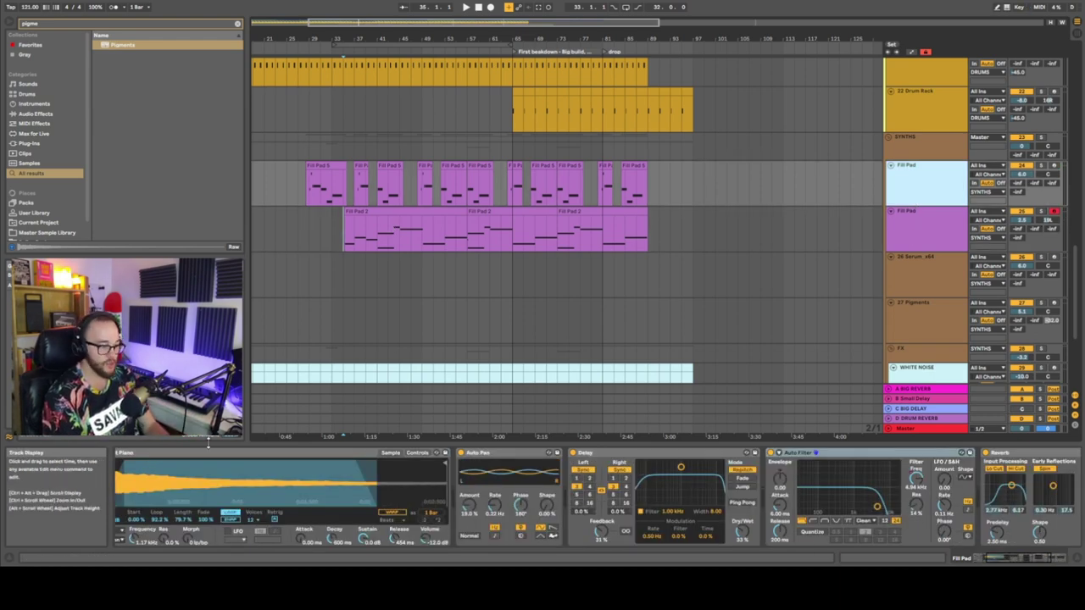
pyautogui.hscroll(-4, 272, 500)
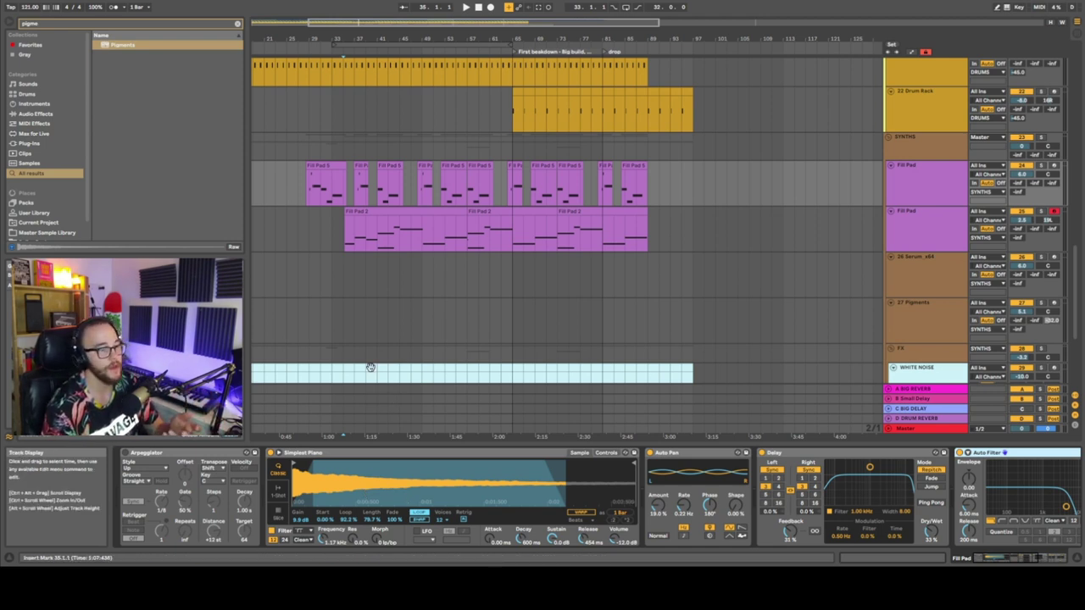
pyautogui.click(309, 453)
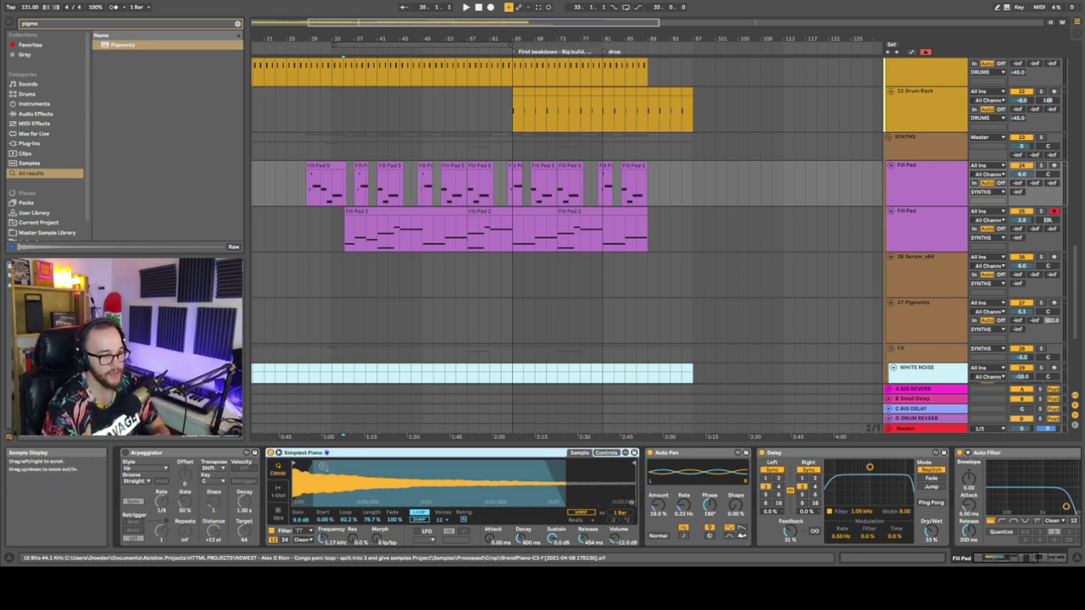
pyautogui.click(890, 218)
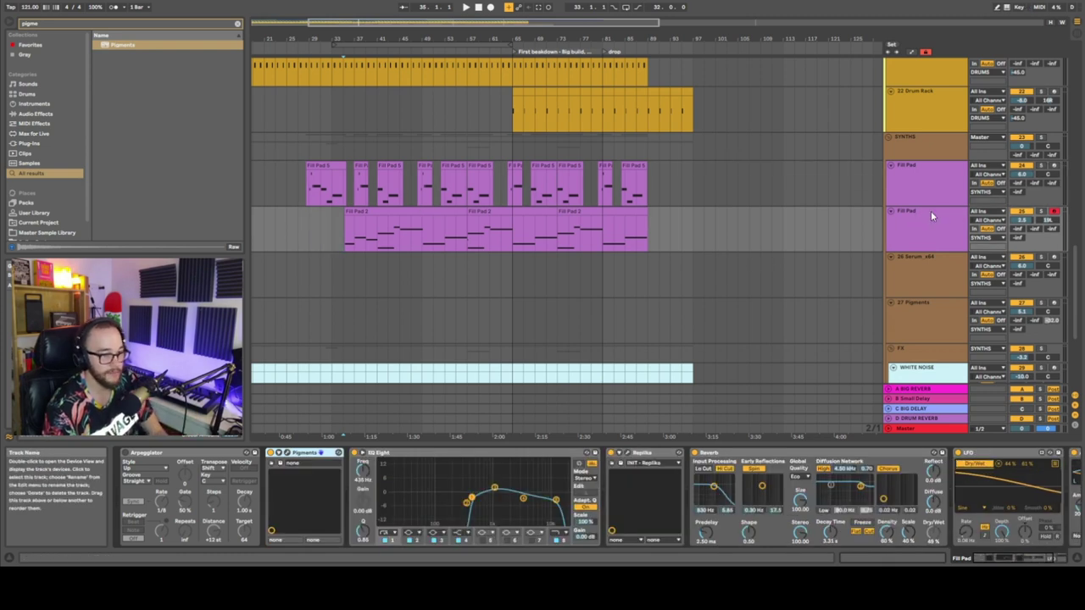
# Audition the second Fill Pad track in solo from bar 35 and inspect its Pigments preset
pyautogui.press('space')
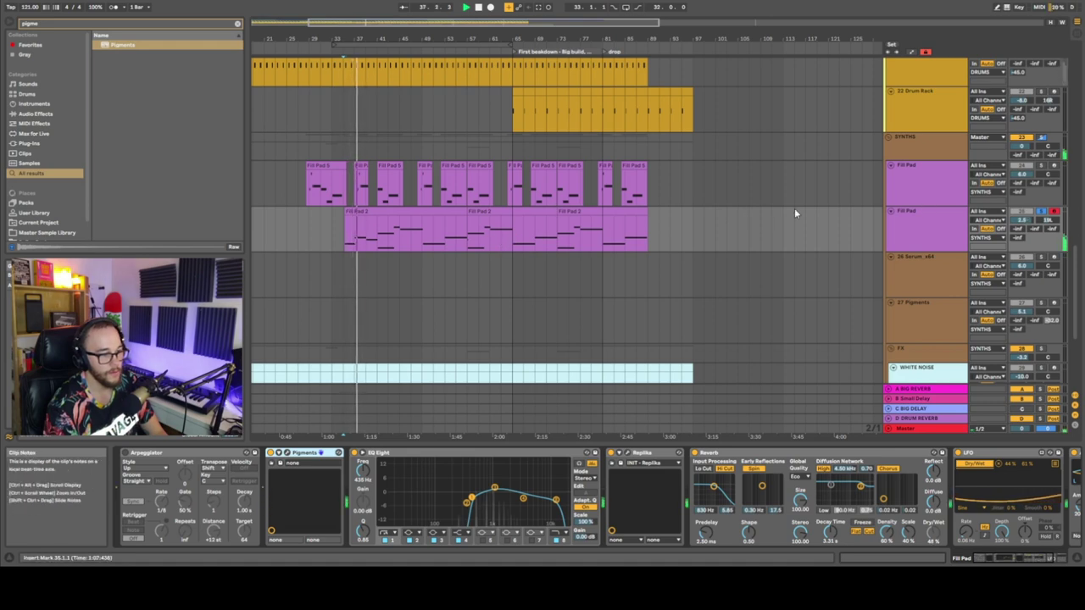
pyautogui.click(287, 453)
pyautogui.click(489, 51)
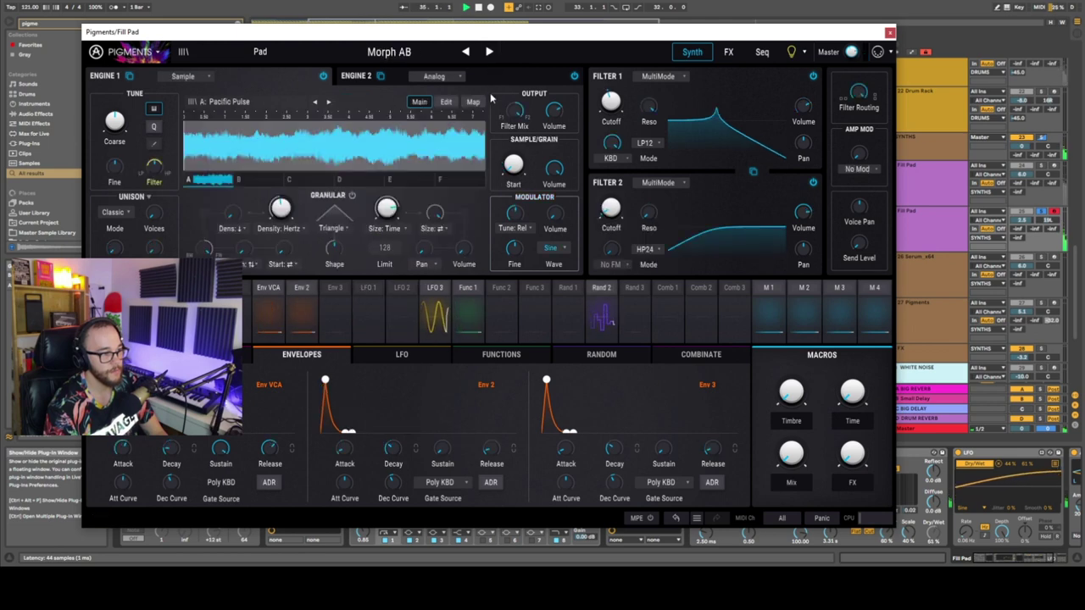
pyautogui.click(890, 33)
pyautogui.scroll(5, 439, 251)
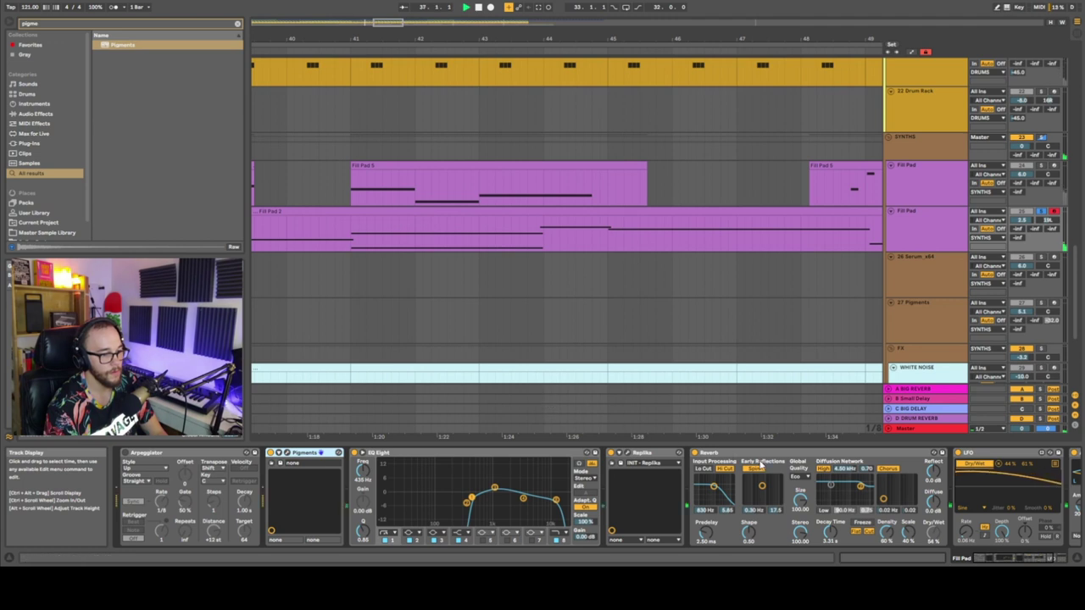
pyautogui.scroll(-3, 491, 318)
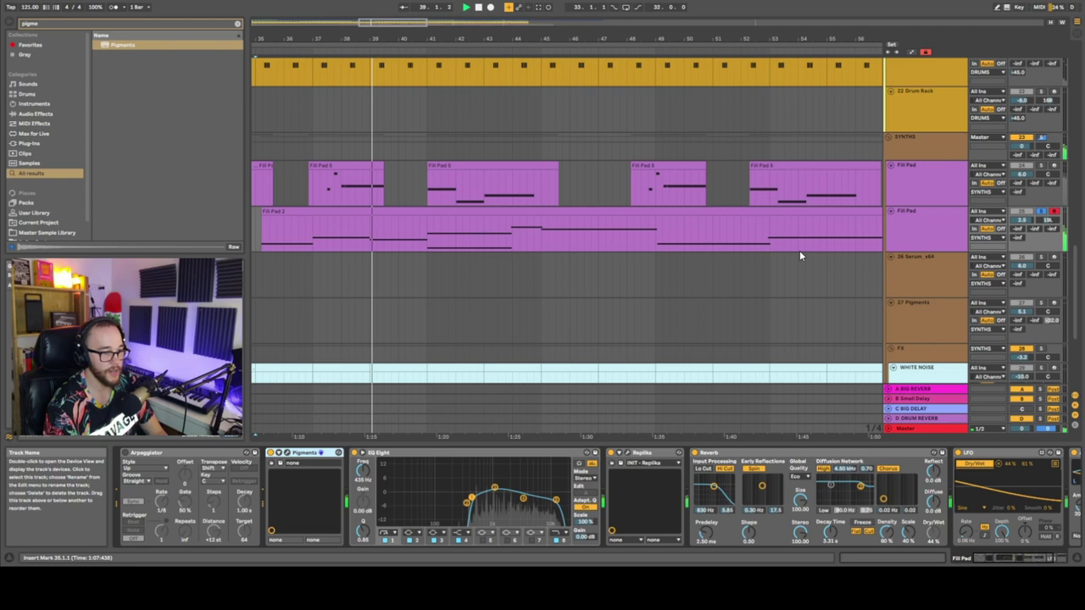
pyautogui.scroll(-5, 827, 252)
pyautogui.press('space')
# Show the automation lanes and examine the second Fill Pad track's device chain through to its end
pyautogui.click(912, 217)
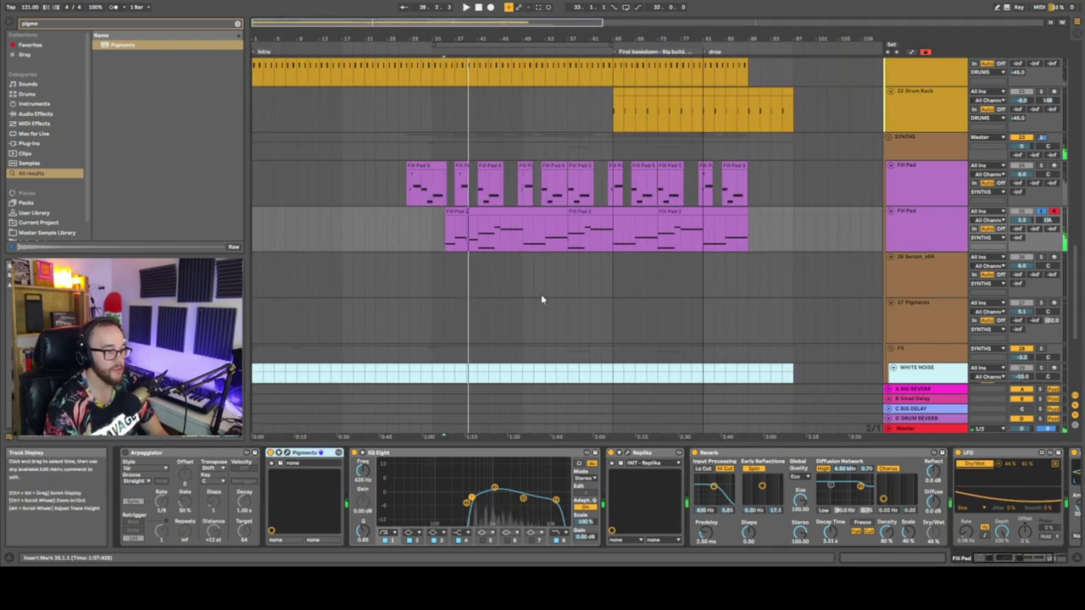
pyautogui.press('a')
pyautogui.click(920, 222)
pyautogui.click(847, 244)
pyautogui.hscroll(3, 767, 501)
pyautogui.hscroll(1, 767, 502)
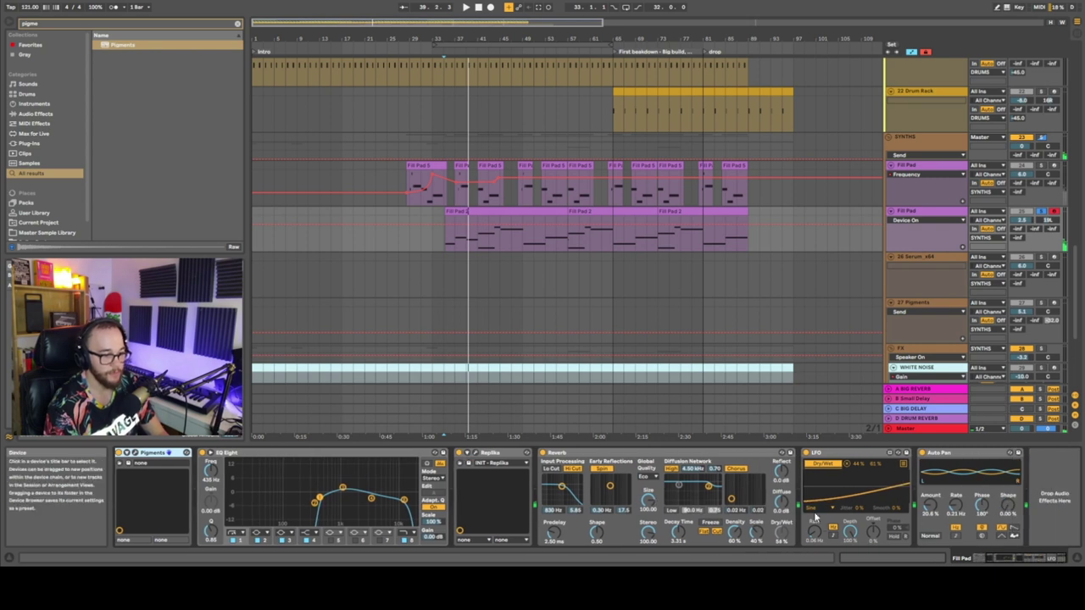
# Search the browser for "filter" and add Auto Filter at the end of the second Fill Pad track's device chain
pyautogui.hotkey('ctrl', 'f')
pyautogui.write('filter')
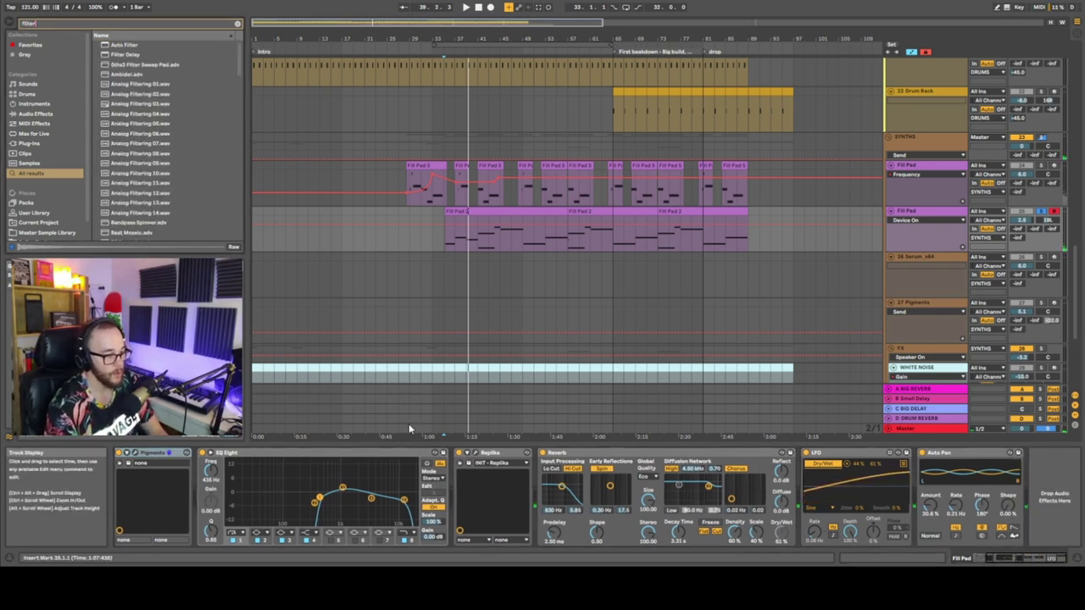
pyautogui.hscroll(-1, 452, 486)
pyautogui.hscroll(-3, 452, 486)
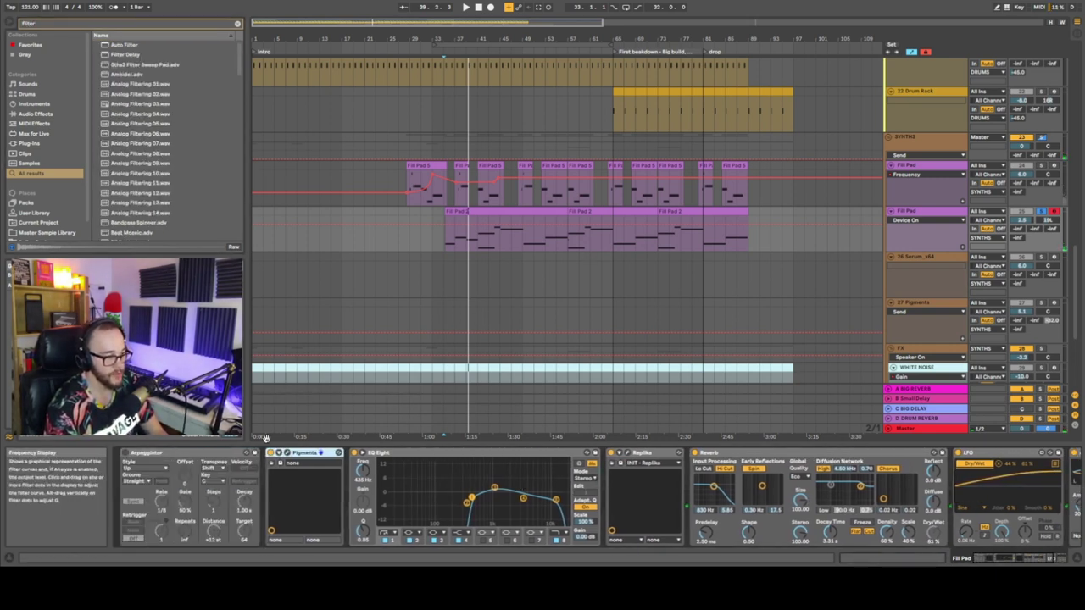
pyautogui.press('Down')
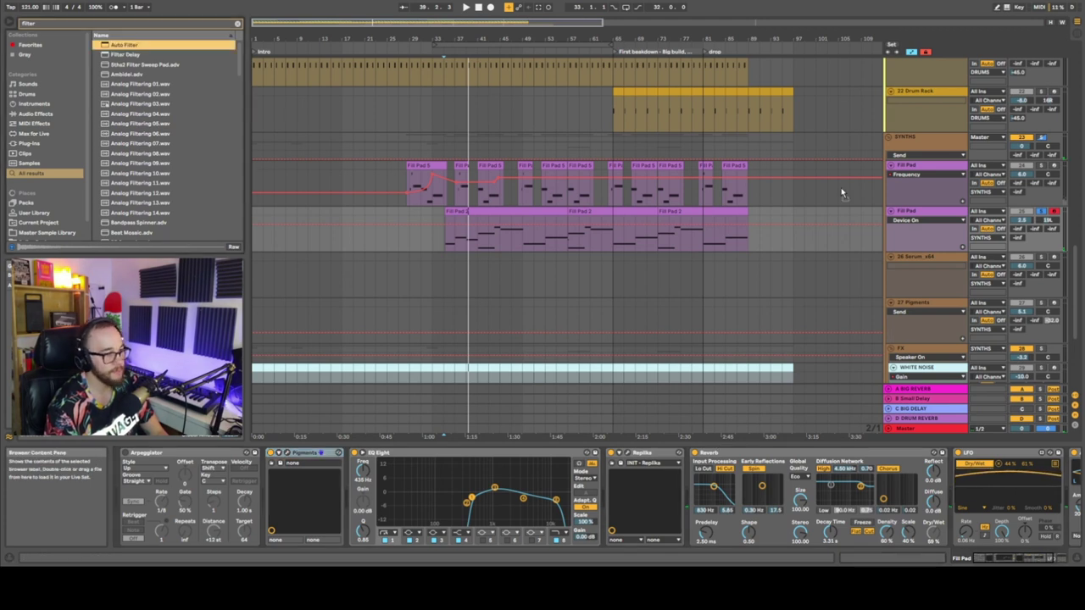
pyautogui.moveTo(497, 225); pyautogui.dragTo(450, 222)
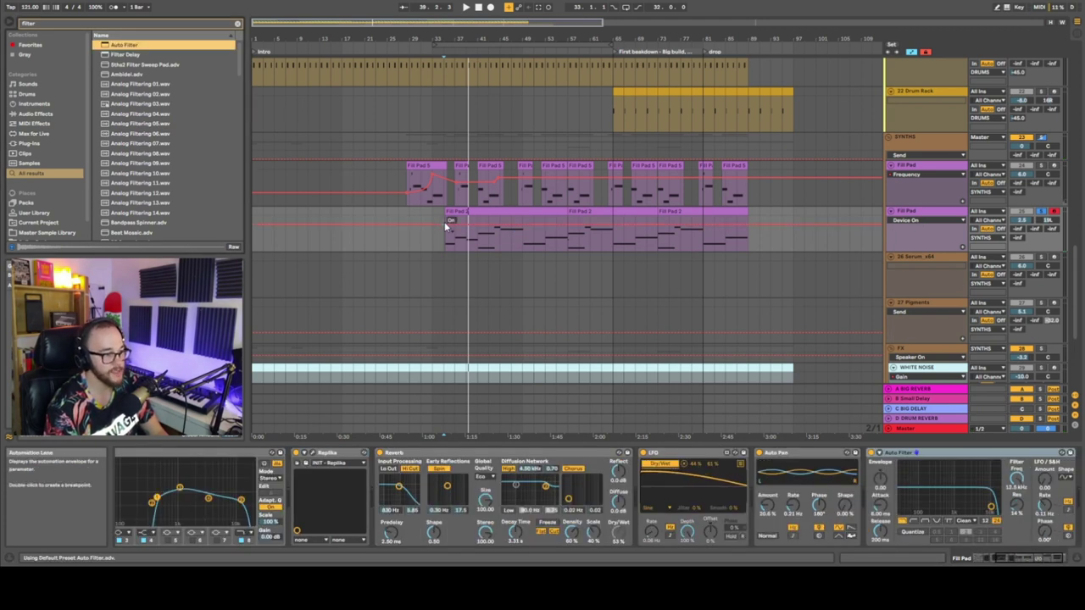
# Lower the Auto Filter's frequency and draw a gradually rising frequency automation on the second Fill Pad track from about bar 35
pyautogui.hscroll(1, 882, 488)
pyautogui.moveTo(965, 479); pyautogui.dragTo(964, 518)
pyautogui.rightClick(964, 478)
pyautogui.click(983, 479)
pyautogui.click(449, 231)
pyautogui.moveTo(495, 231)
pyautogui.mouseDown()
pyautogui.moveTo(546, 238)
pyautogui.moveTo(595, 227)
pyautogui.mouseUp()
pyautogui.moveTo(641, 226)
pyautogui.mouseDown()
pyautogui.moveTo(640, 242)
pyautogui.moveTo(689, 217)
pyautogui.mouseUp()
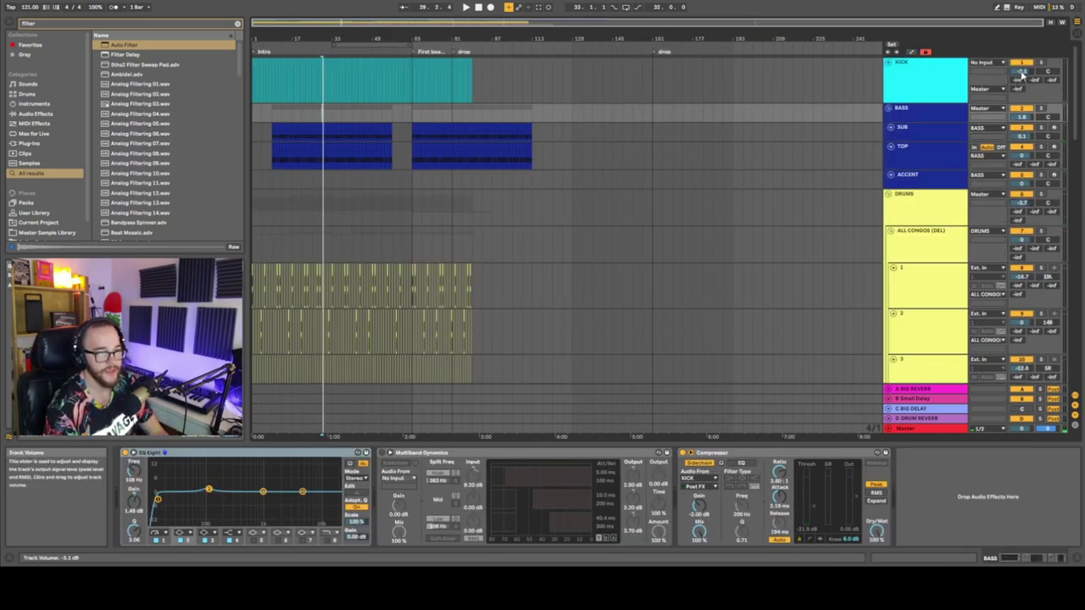
# Lower the KICK and BASS track volumes together, bringing BASS to -1.3 dB
pyautogui.click(949, 117)
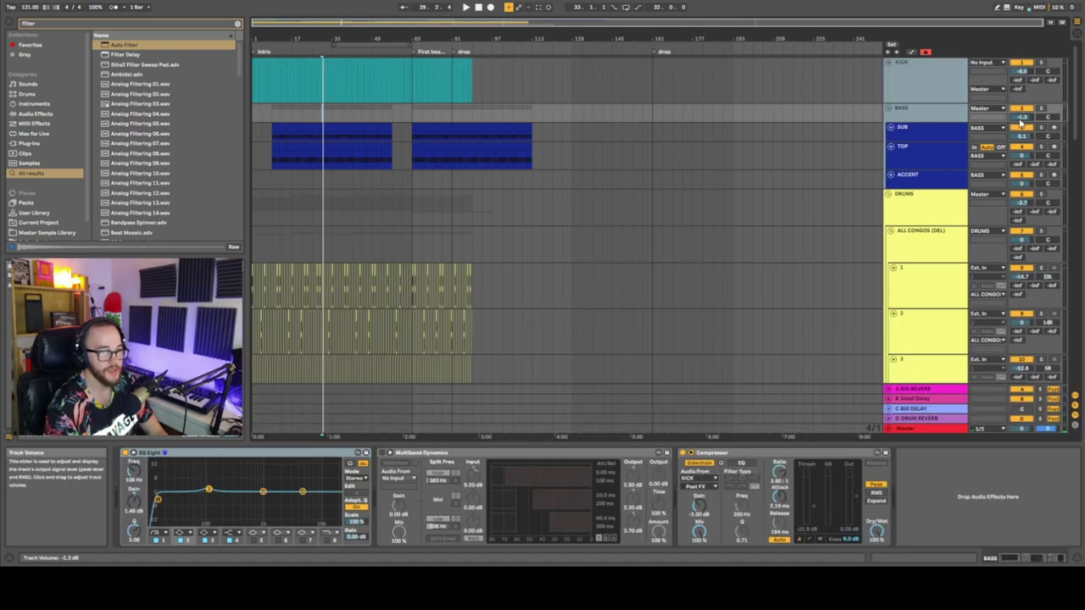
# Solo the HATS group and play it from about bar 41 to audition the hats
pyautogui.scroll(-5, 863, 127)
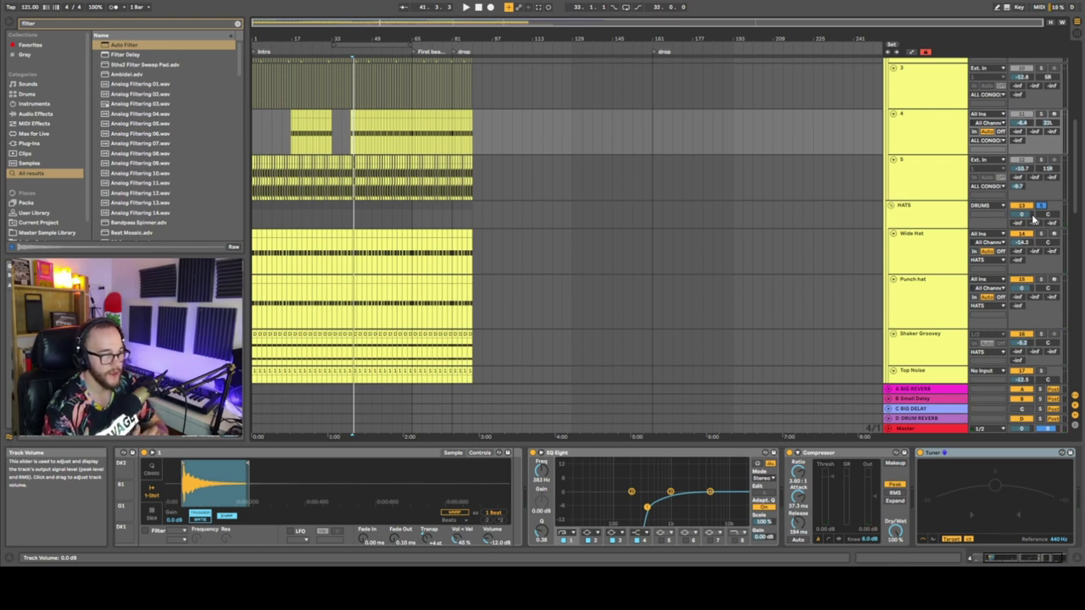
pyautogui.click(925, 209)
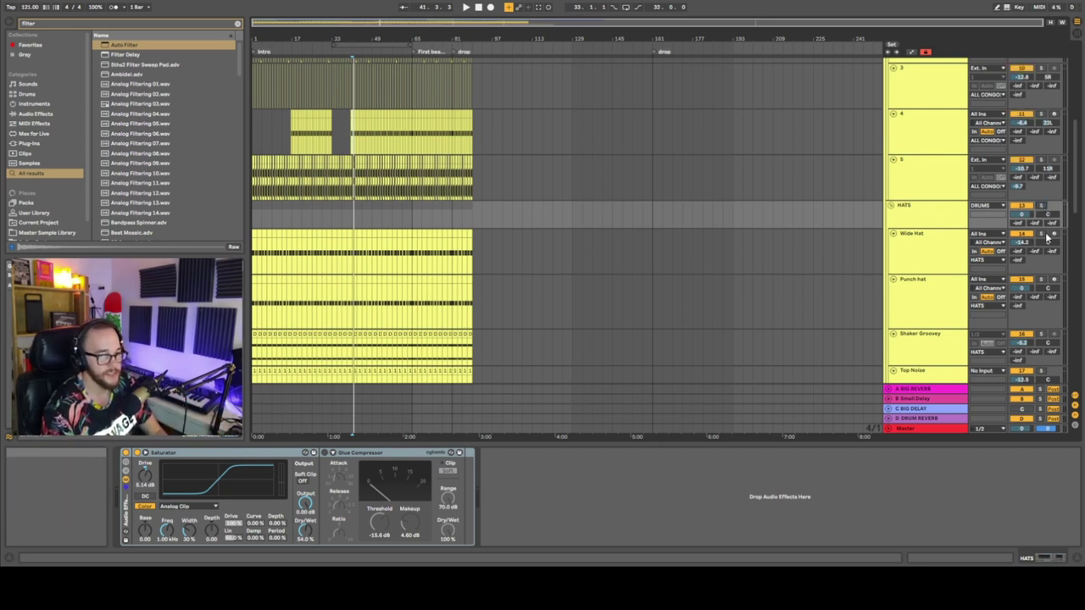
pyautogui.click(1042, 209)
pyautogui.press('space')
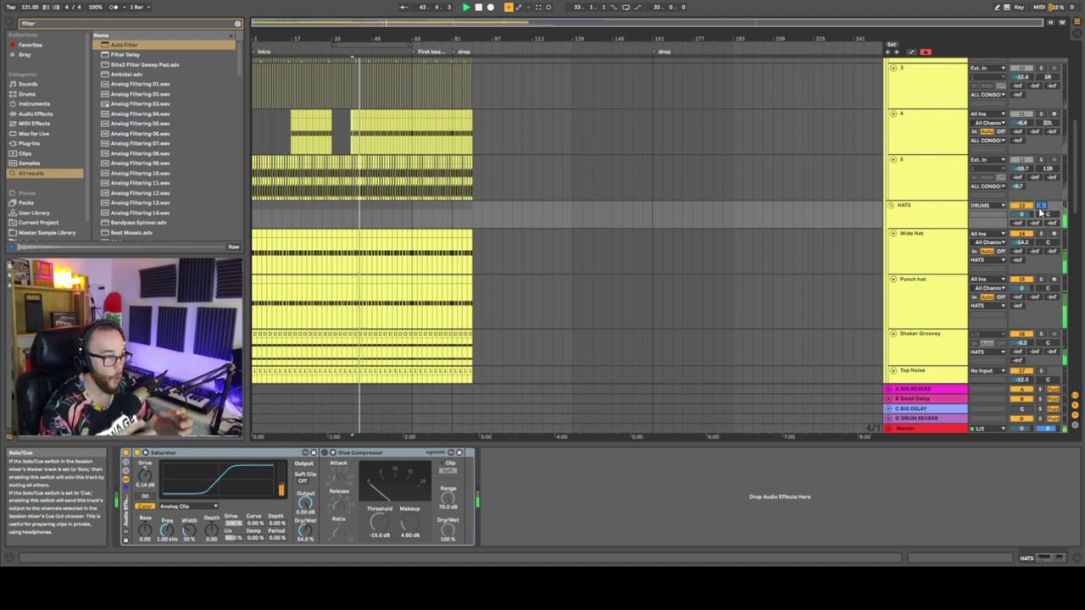
# Copy the impact clip near bar 9 on the IMPACTS track to the start of the first breakdown
pyautogui.scroll(-5, 954, 227)
pyautogui.scroll(3, 951, 229)
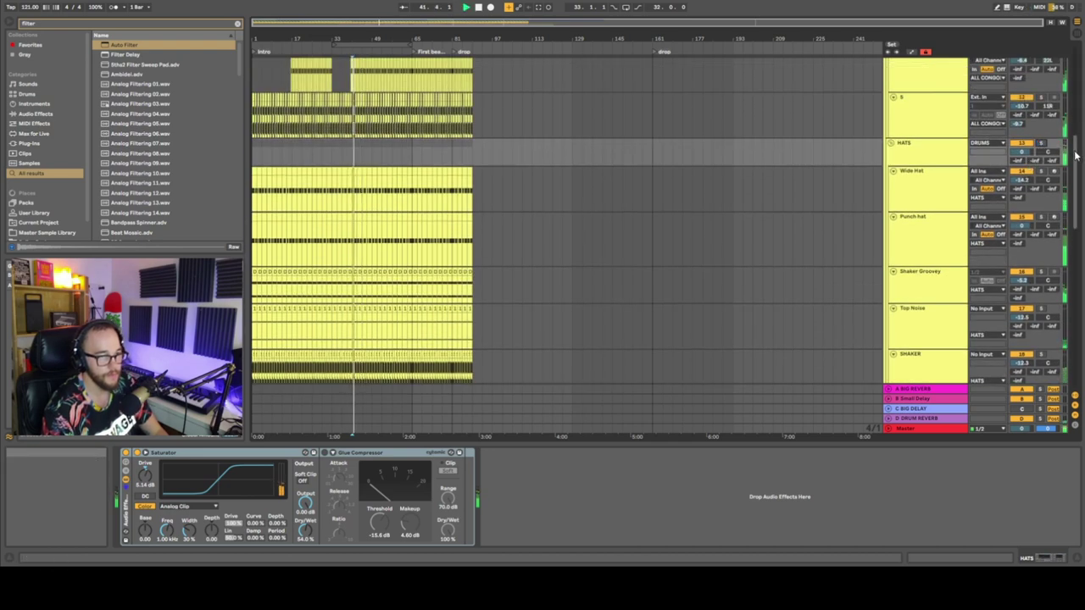
pyautogui.scroll(10, 1075, 155)
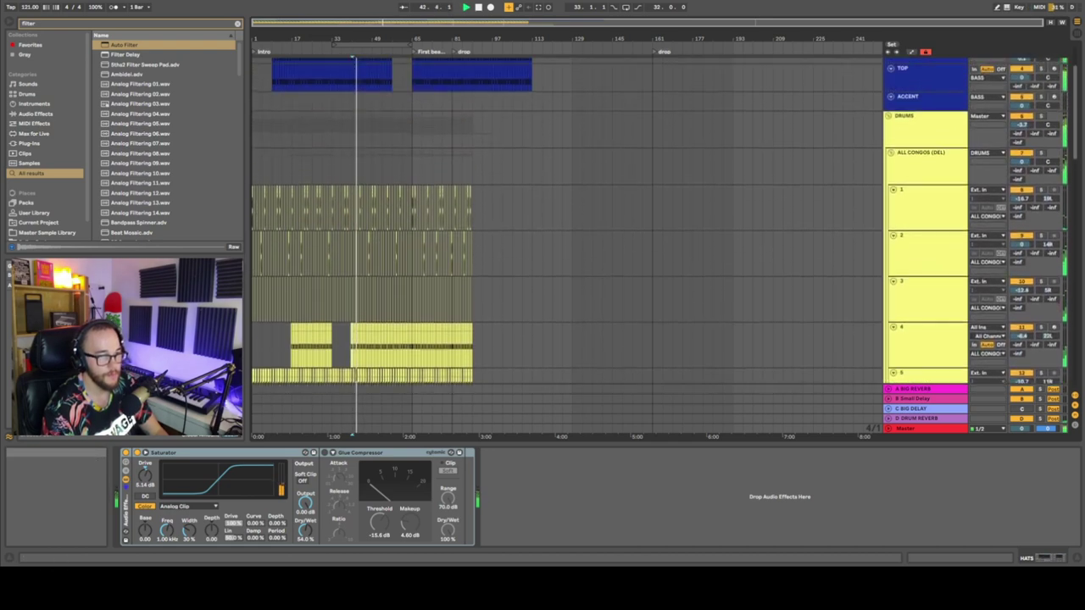
pyautogui.scroll(3, 1075, 155)
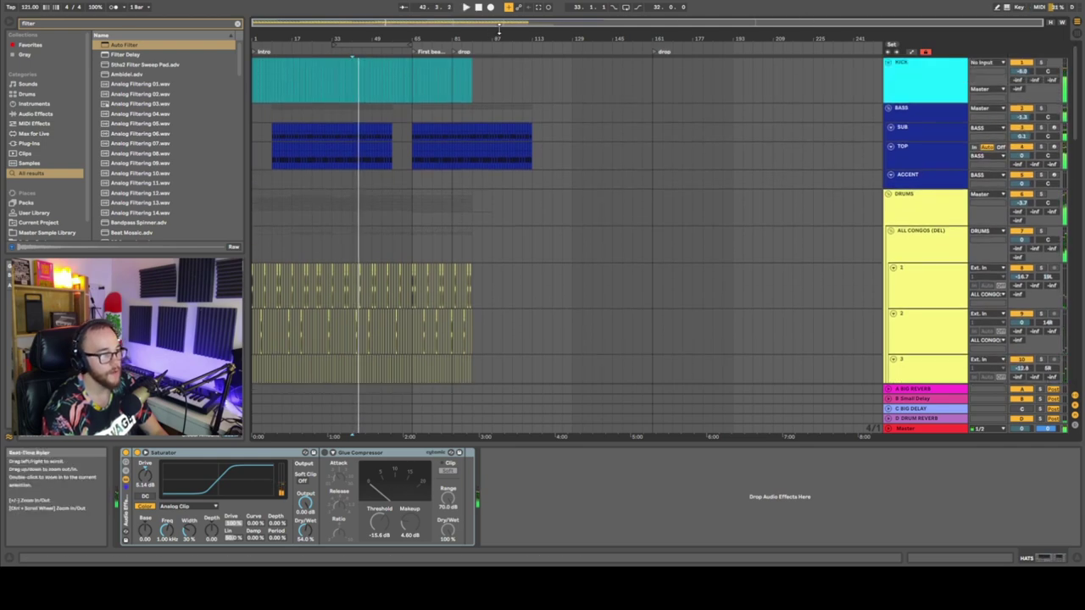
pyautogui.scroll(-20, 426, 167)
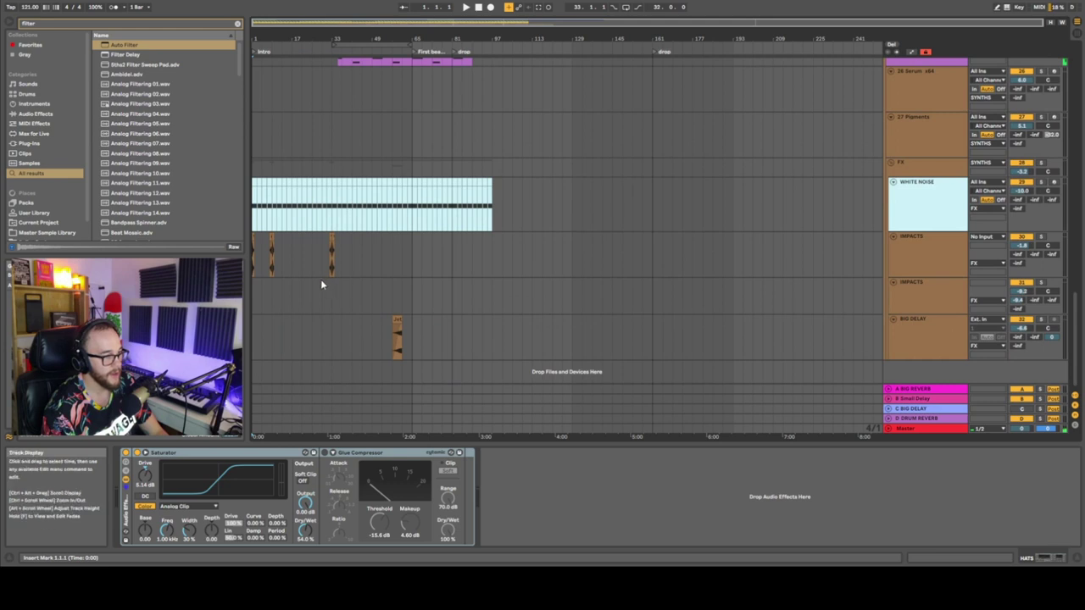
pyautogui.scroll(6, 322, 278)
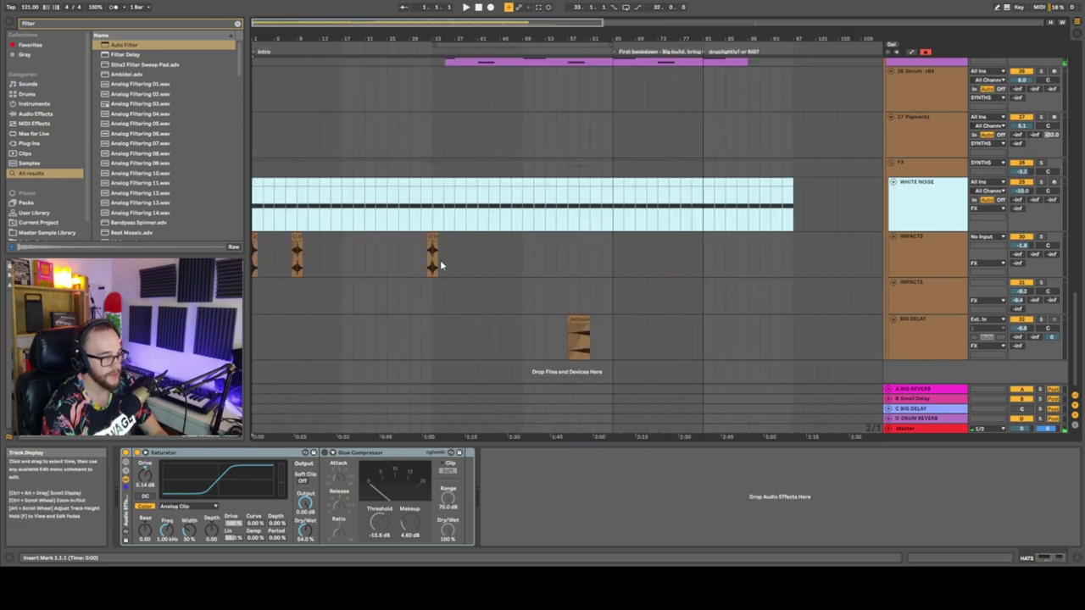
pyautogui.click(296, 237)
pyautogui.moveTo(296, 237); pyautogui.dragTo(613, 251)
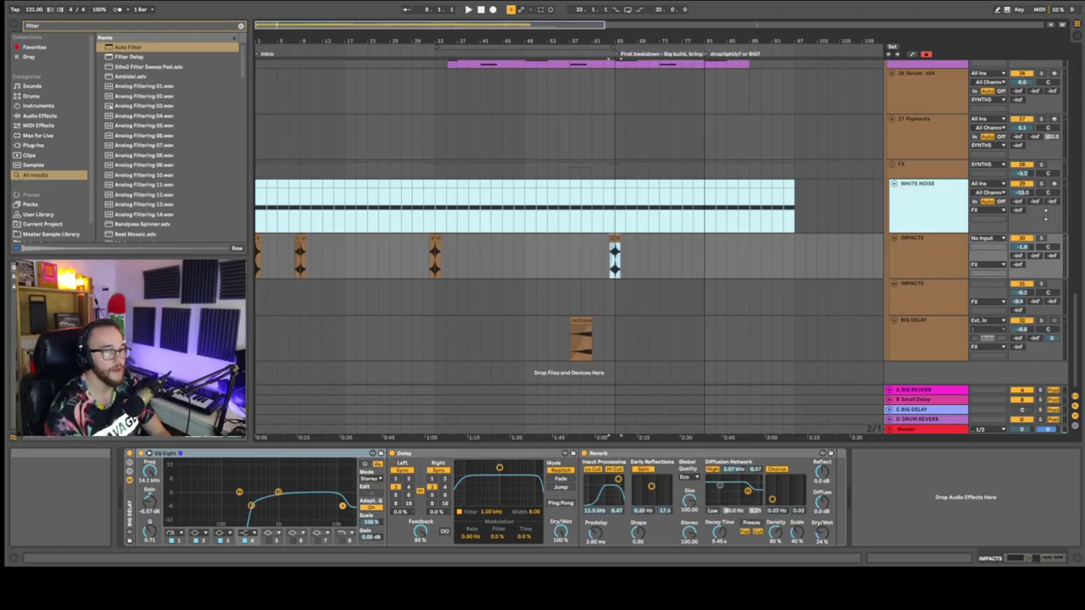
# Delete the leftover clips beyond bar 89 on the 22 Drum Rack track
pyautogui.moveTo(1078, 378); pyautogui.dragTo(1078, 258)
pyautogui.moveTo(793, 351)
pyautogui.mouseDown()
pyautogui.moveTo(753, 349)
pyautogui.moveTo(786, 348)
pyautogui.mouseUp()
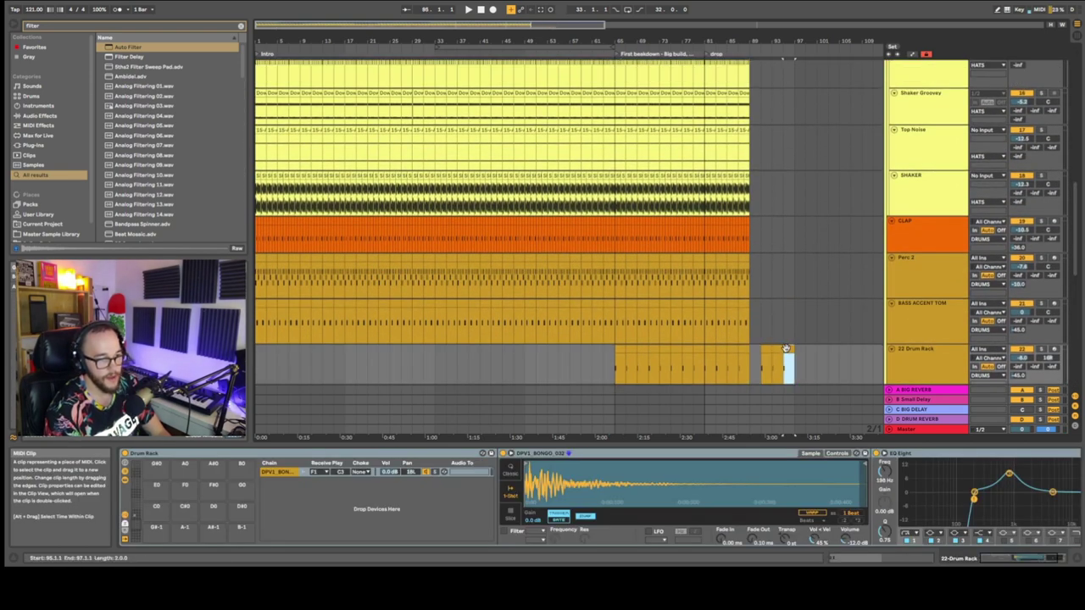
pyautogui.click(765, 349)
pyautogui.press('Delete')
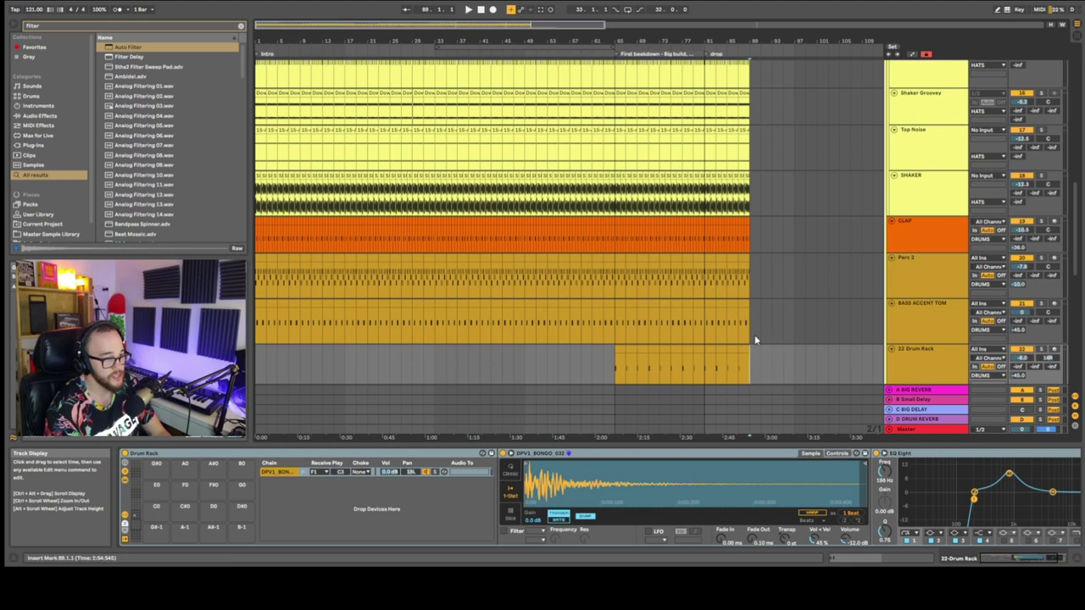
# Check, track by track, where the percussion, clap, shaker and hat clips end around bar 89
pyautogui.click(752, 299)
pyautogui.click(752, 256)
pyautogui.click(751, 217)
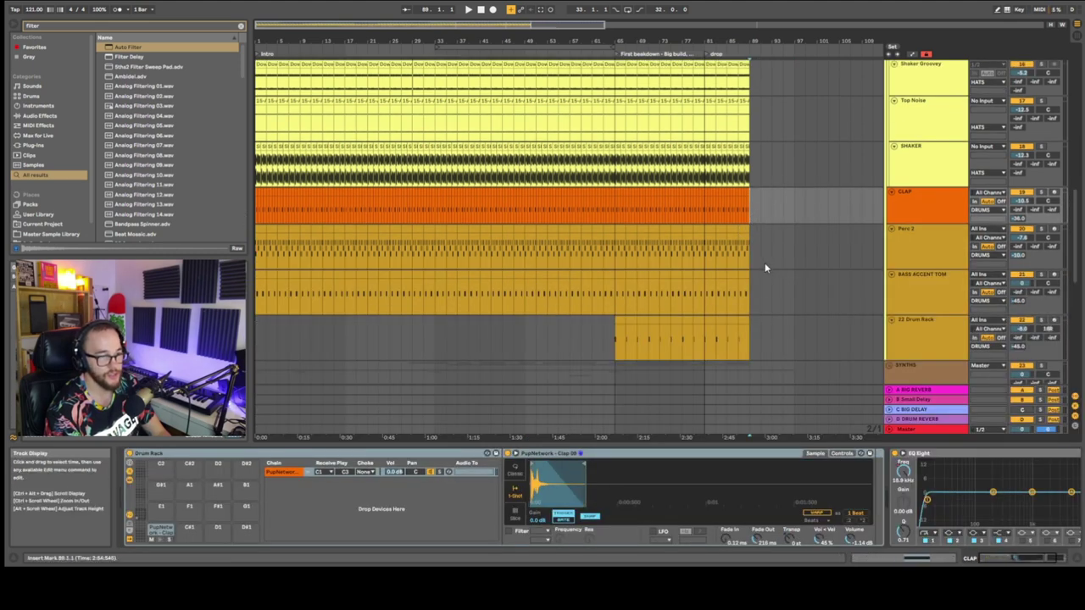
pyautogui.click(759, 255)
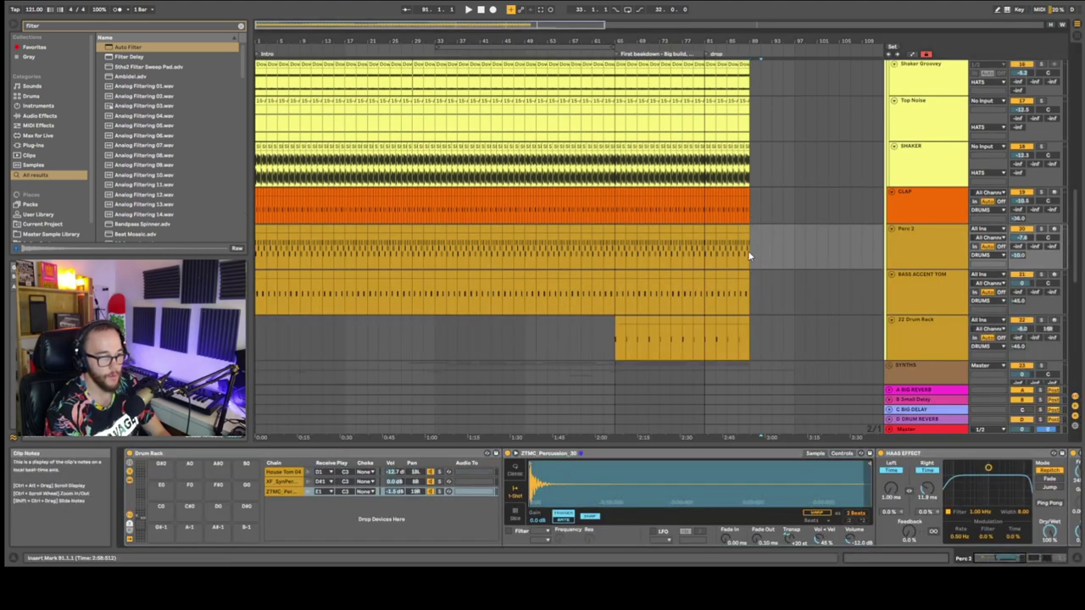
pyautogui.click(750, 255)
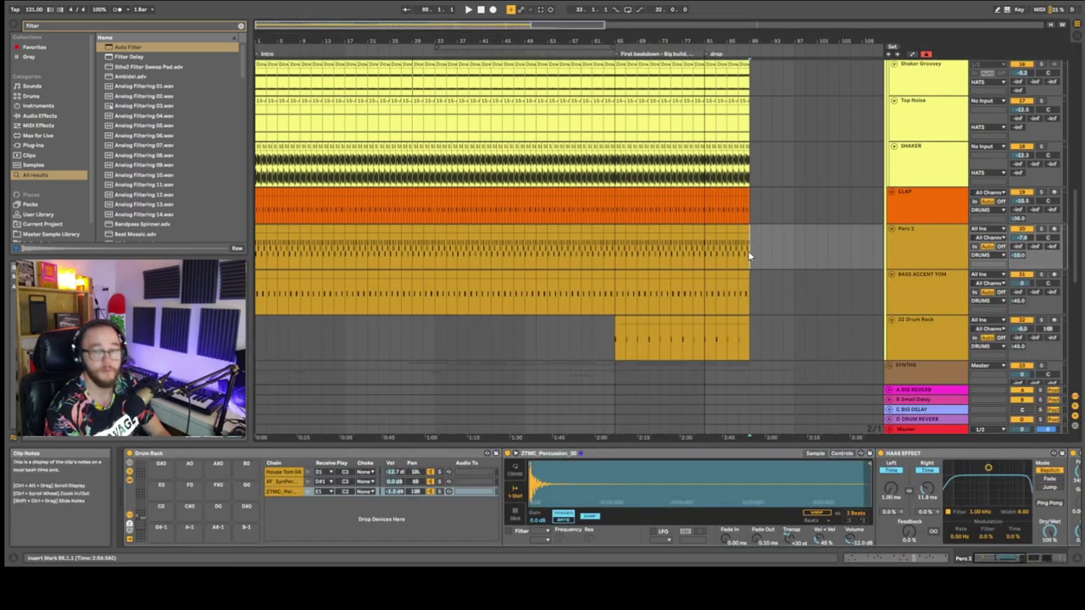
pyautogui.scroll(2, 753, 252)
pyautogui.click(754, 203)
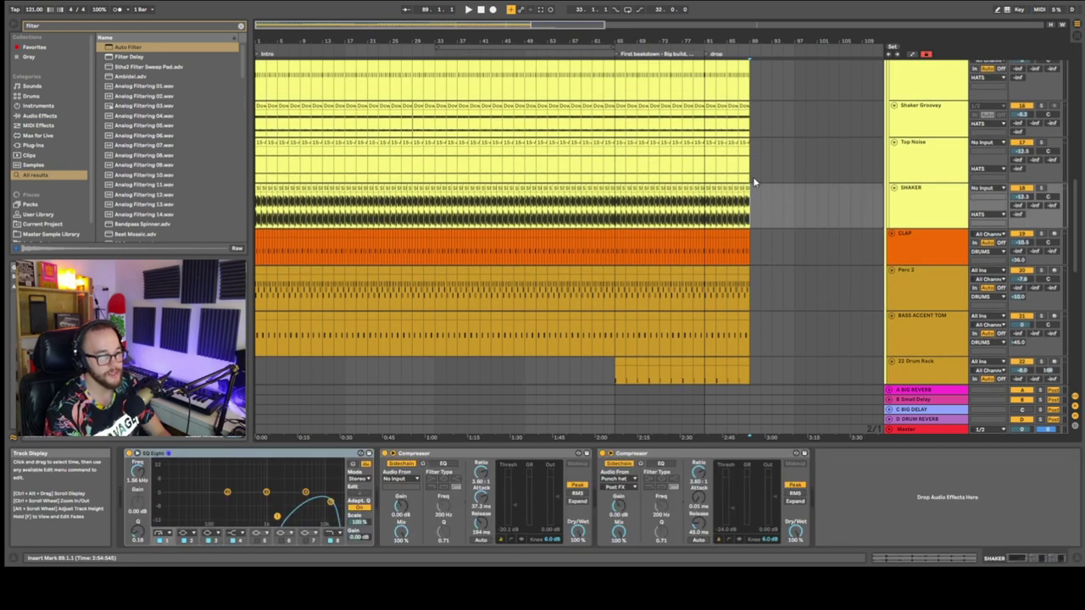
pyautogui.click(753, 174)
pyautogui.scroll(3, 753, 175)
pyautogui.click(748, 181)
pyautogui.scroll(2, 746, 188)
pyautogui.click(744, 189)
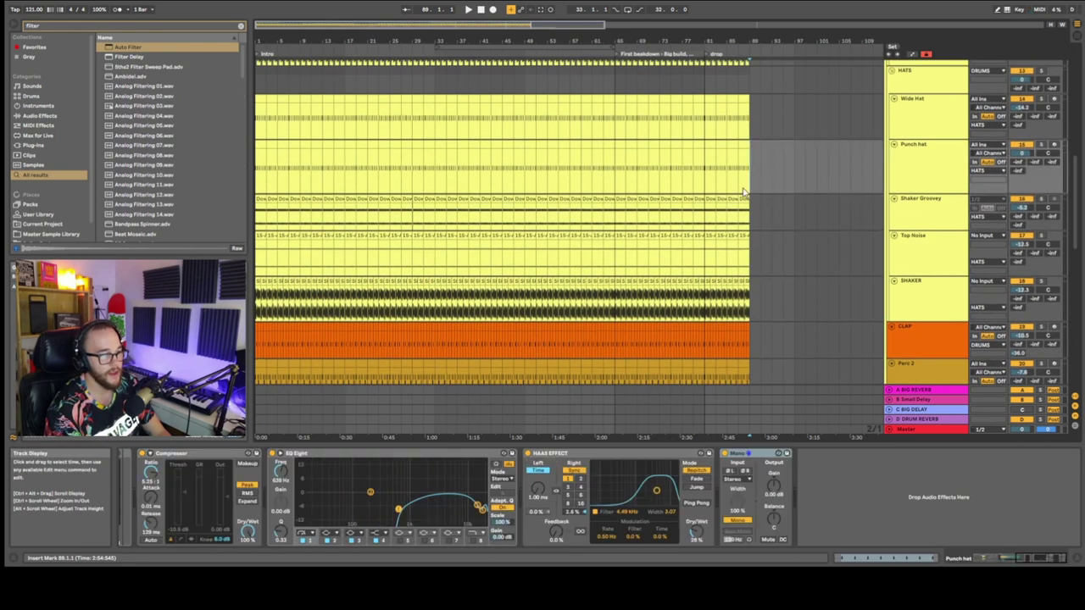
pyautogui.scroll(2, 746, 188)
pyautogui.click(750, 172)
pyautogui.scroll(2, 749, 175)
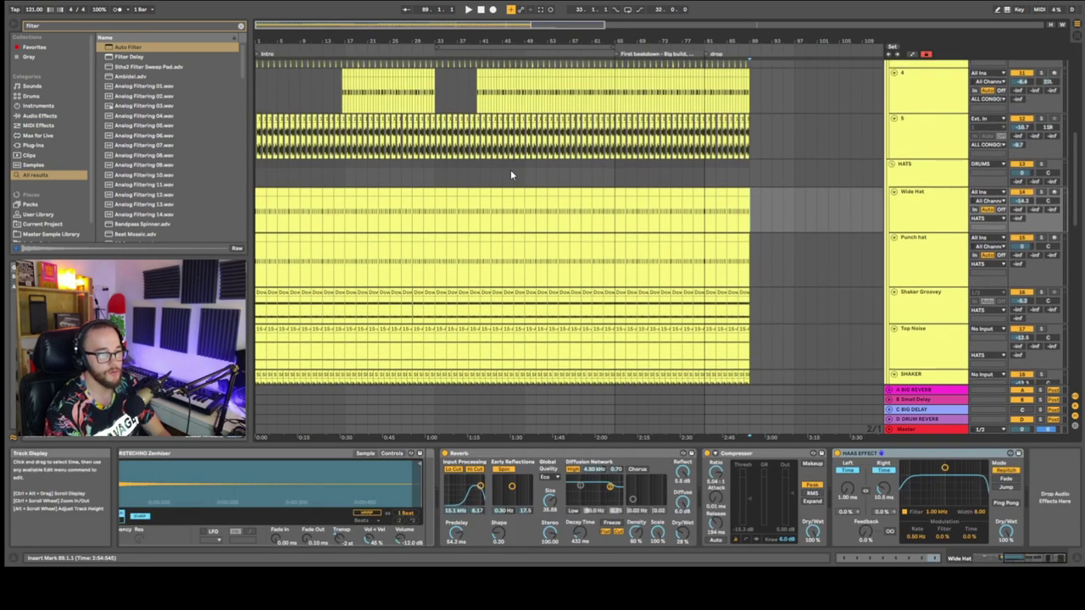
# Rework the clips on congo track 4 so the part runs without a gap from about bar 25
pyautogui.scroll(-3, 510, 175)
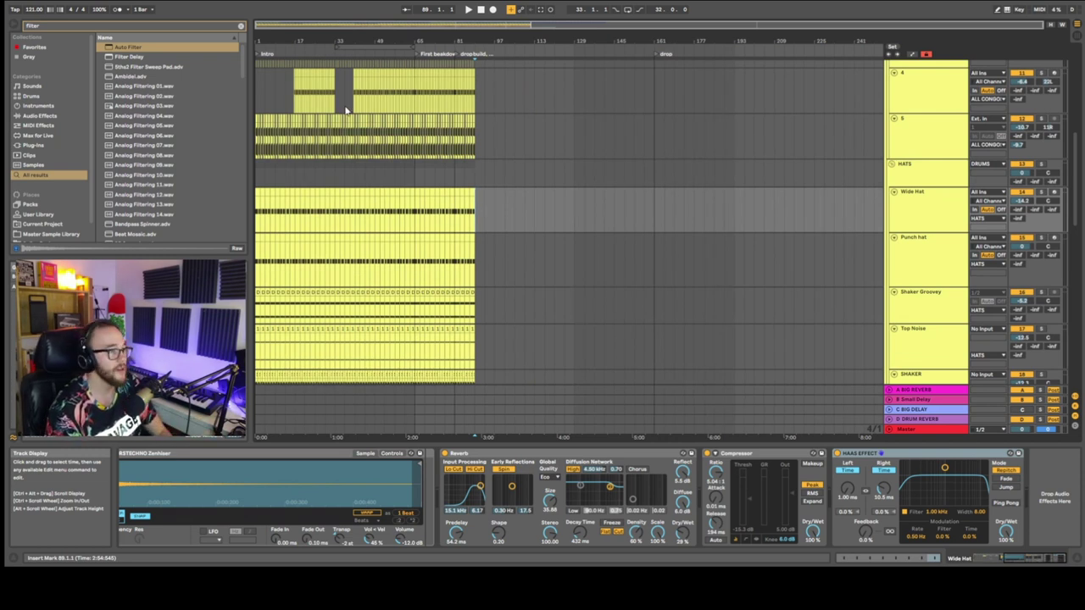
pyautogui.scroll(5, 351, 148)
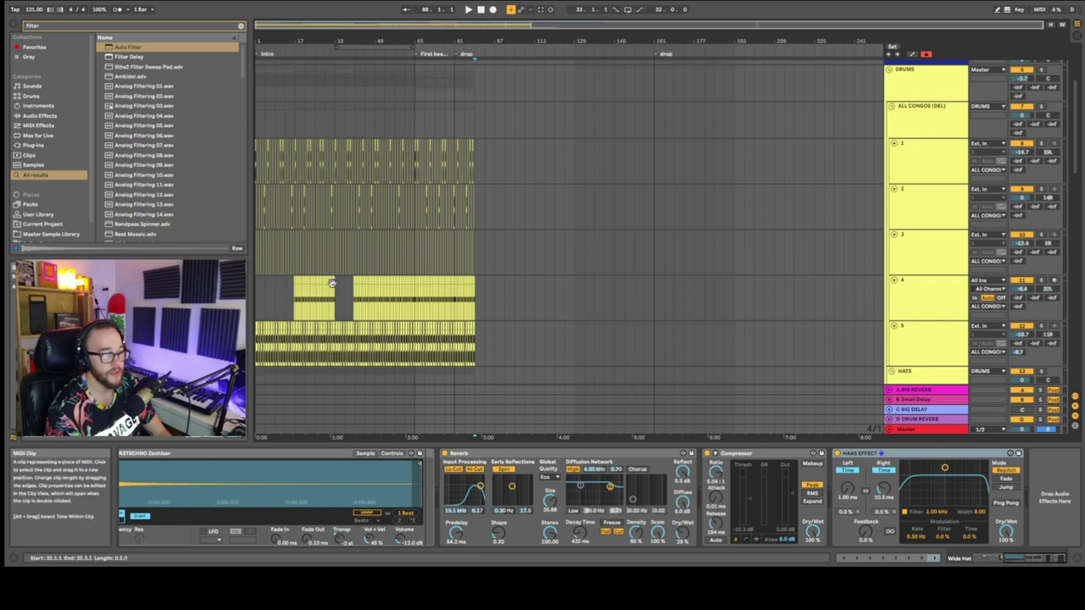
pyautogui.scroll(5, 286, 279)
pyautogui.click(298, 285)
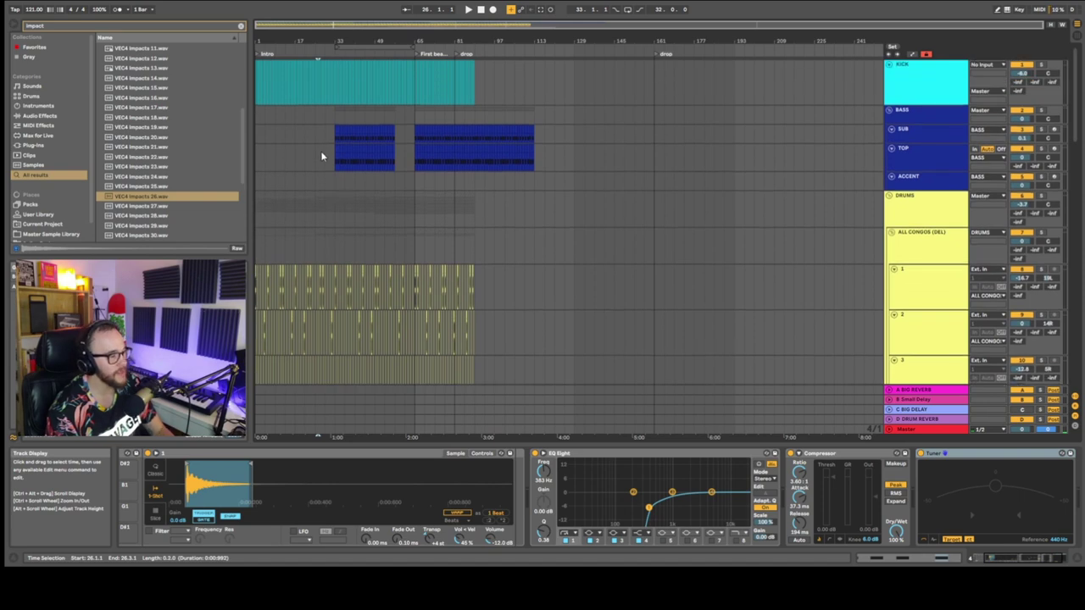
# Review the bass, congo and hat tracks around bars 29 to 33
pyautogui.scroll(-2, 321, 148)
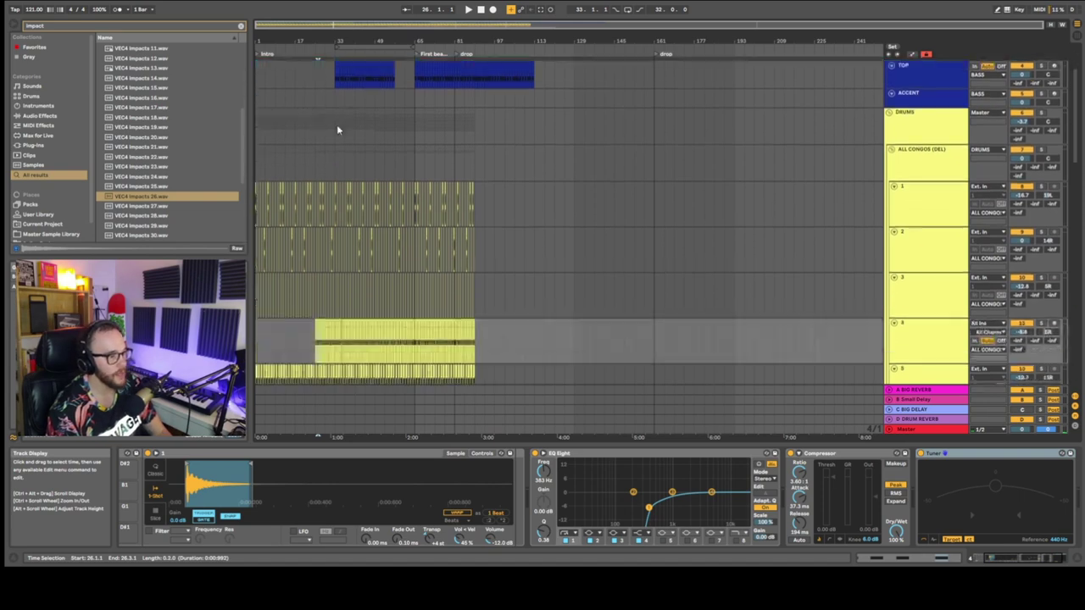
pyautogui.scroll(1, 314, 119)
pyautogui.click(333, 100)
pyautogui.scroll(-6, 332, 113)
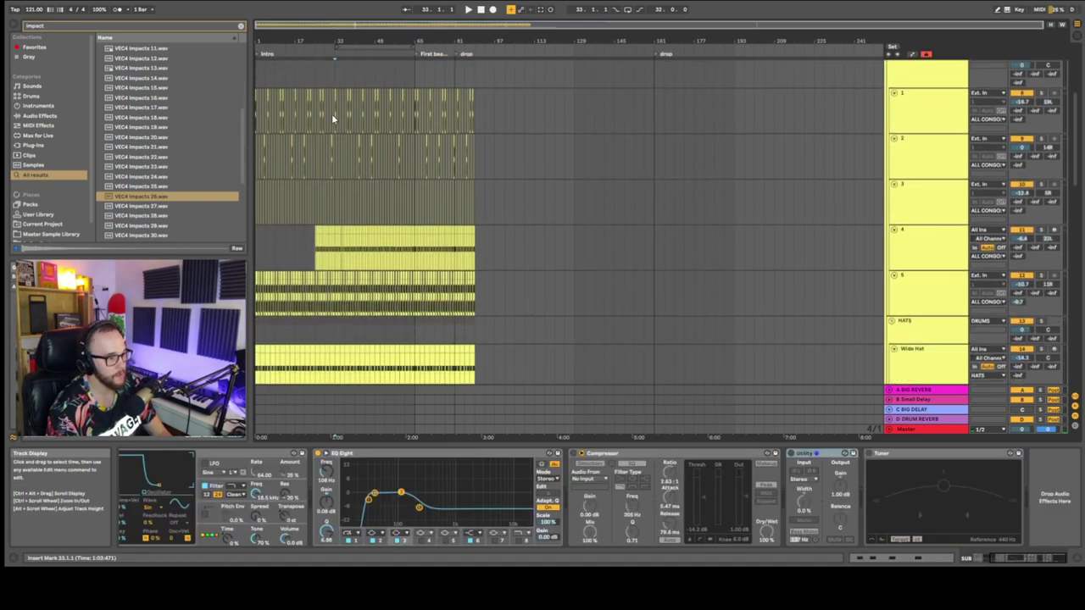
pyautogui.click(323, 146)
pyautogui.scroll(5, 324, 145)
pyautogui.scroll(-5, 330, 150)
# Copy the two-bar clips on the 22 Drum Rack track backward so the part starts at about bar 17
pyautogui.scroll(-8, 333, 155)
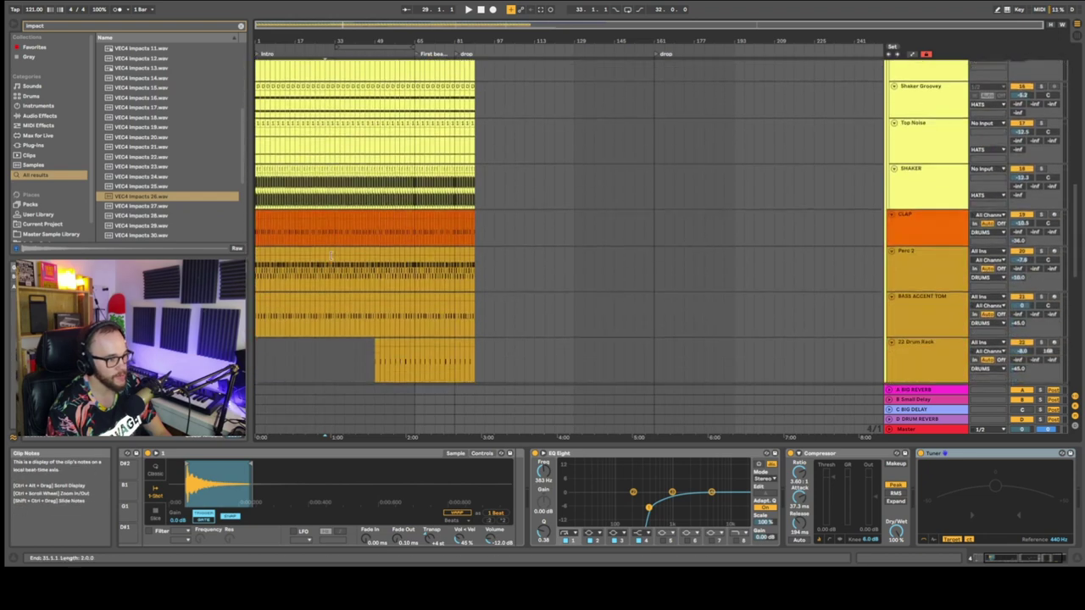
pyautogui.click(377, 218)
pyautogui.moveTo(374, 216); pyautogui.dragTo(371, 217)
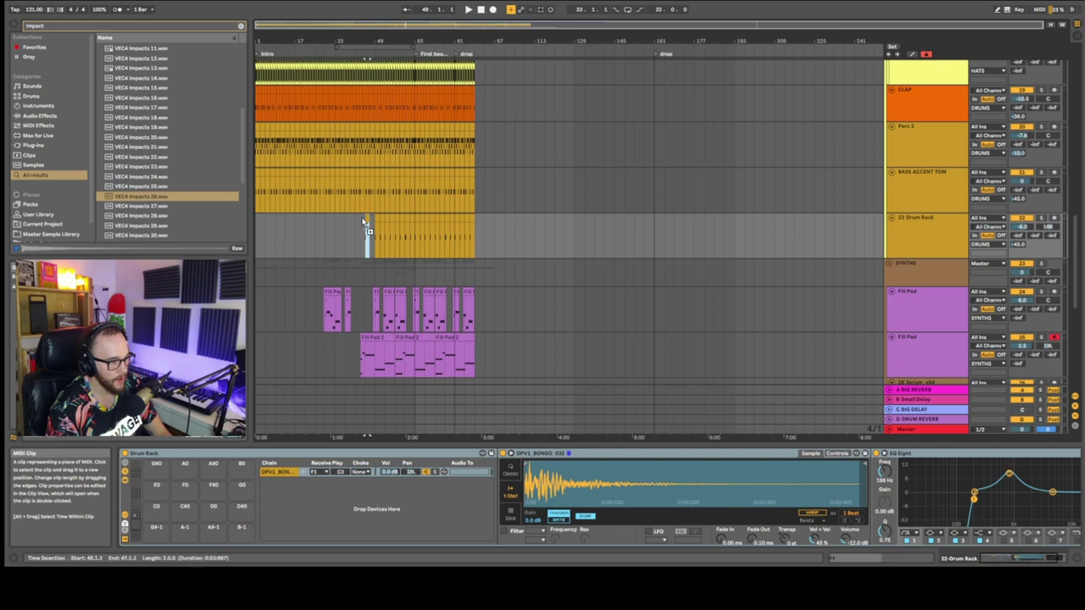
pyautogui.moveTo(337, 224); pyautogui.dragTo(301, 228)
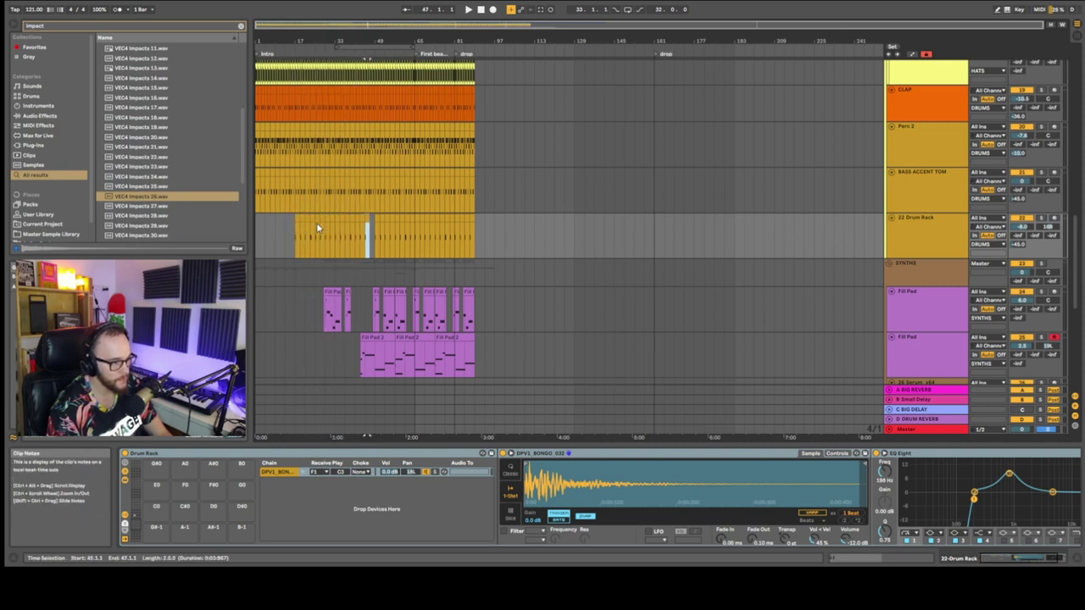
# Trim the second Fill Pad track to start at bar 45 and the first Fill Pad track's opening clip to end at bar 33
pyautogui.scroll(-3, 1080, 275)
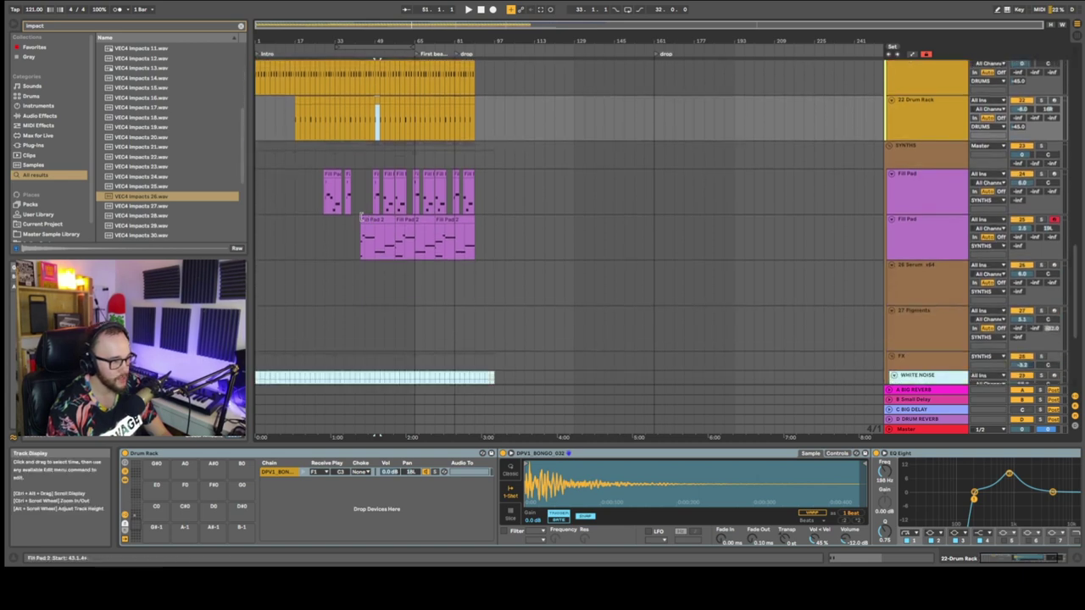
pyautogui.click(365, 227)
pyautogui.press('a')
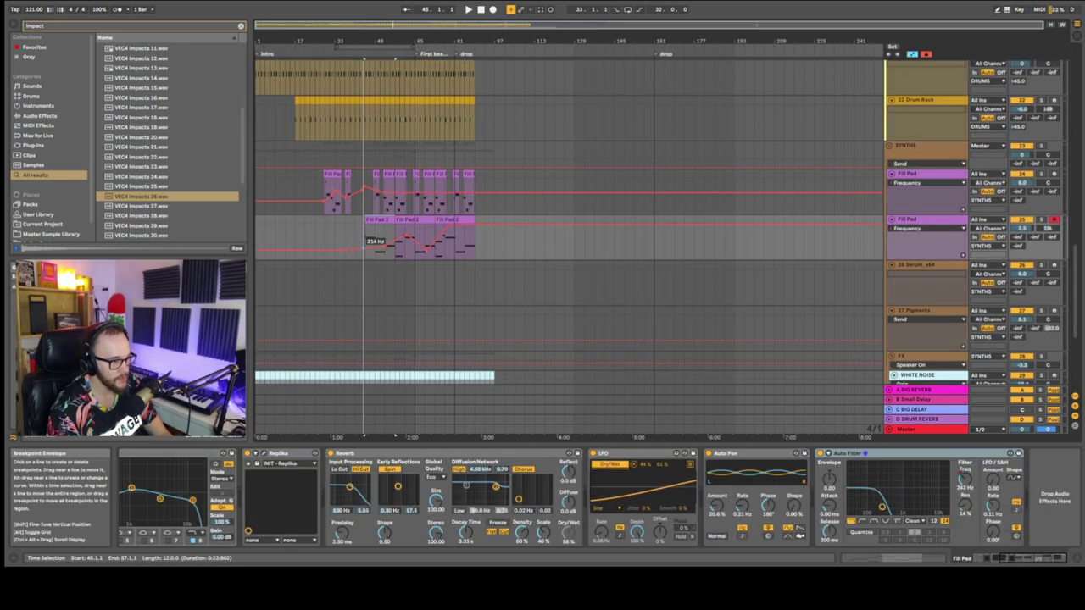
pyautogui.click(337, 186)
pyautogui.press('a')
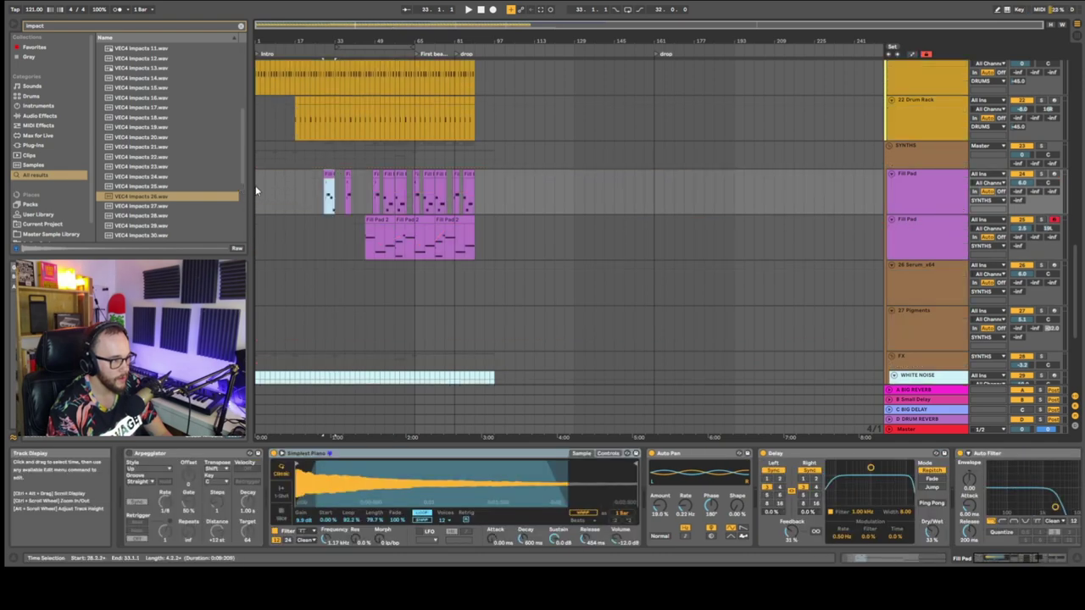
# Play the song from the beginning and remove the impact clip near bar 9 from the IMPACTS track
pyautogui.press('space')
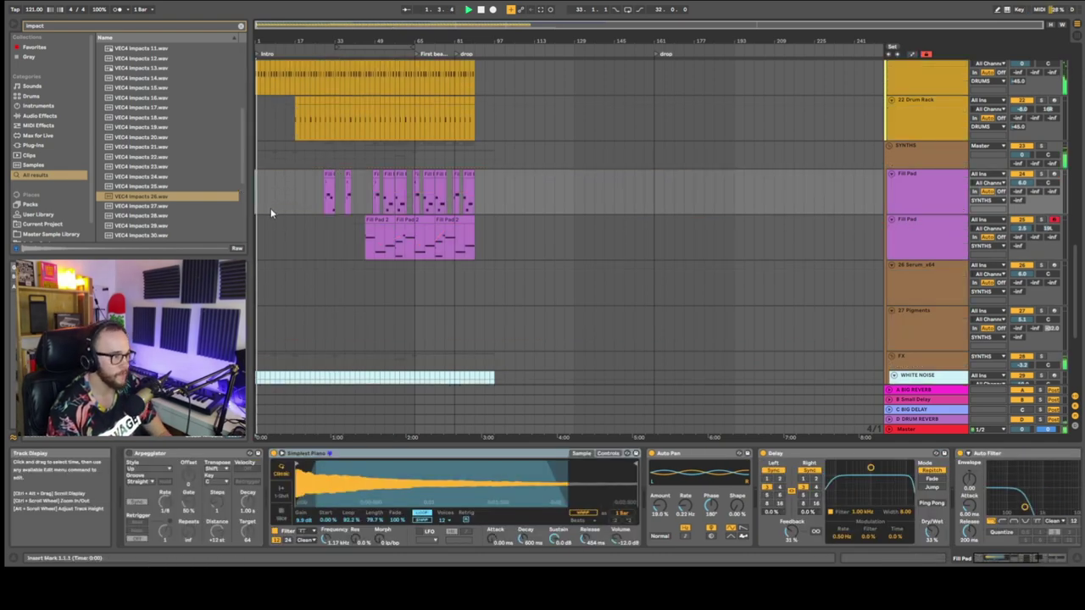
pyautogui.scroll(-4, 278, 223)
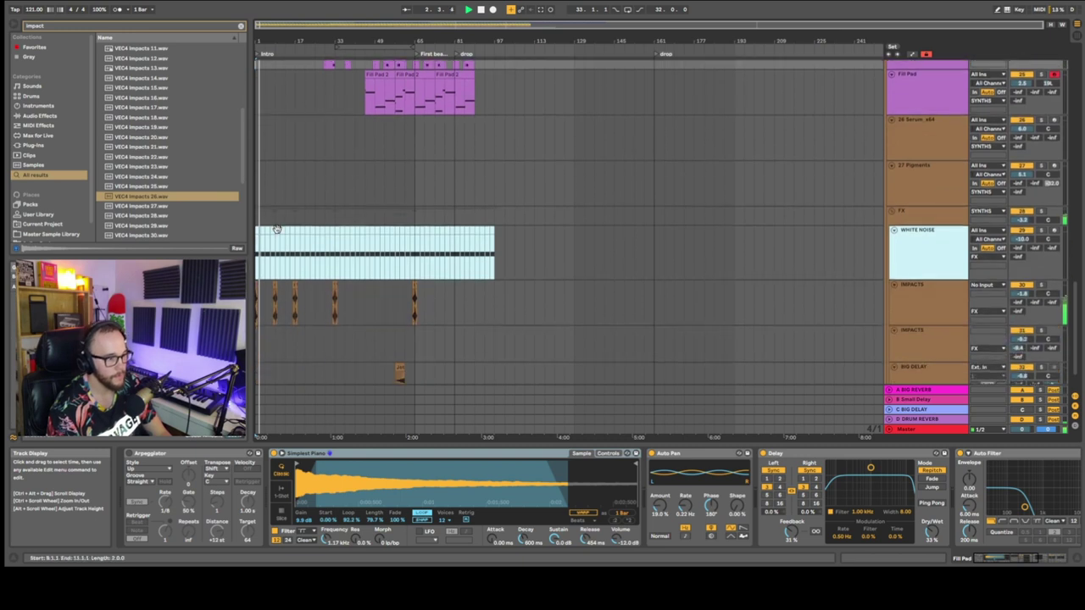
pyautogui.click(270, 296)
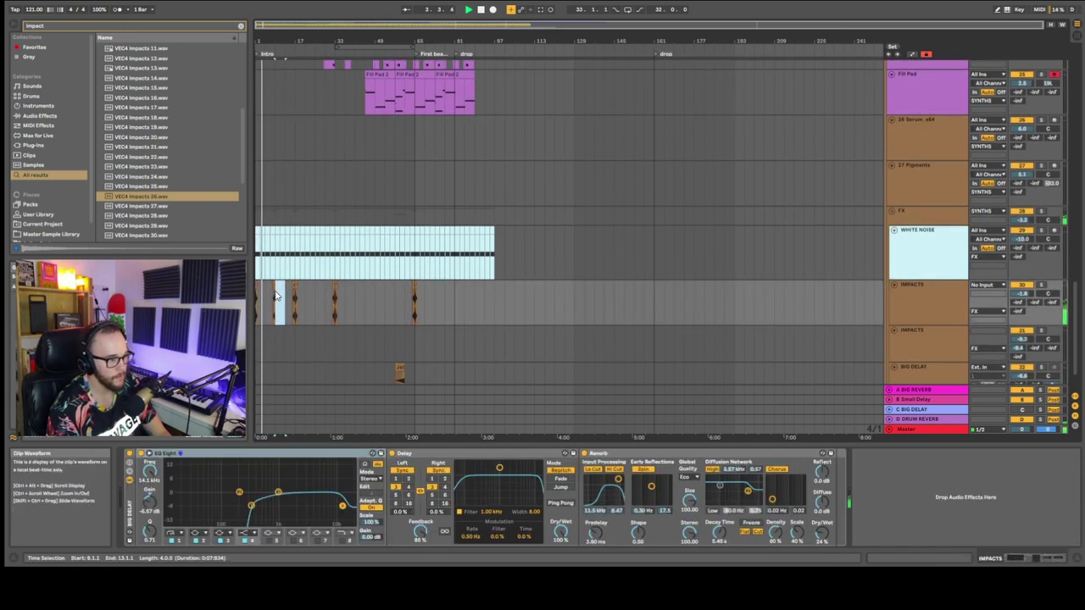
pyautogui.moveTo(270, 297); pyautogui.dragTo(277, 294)
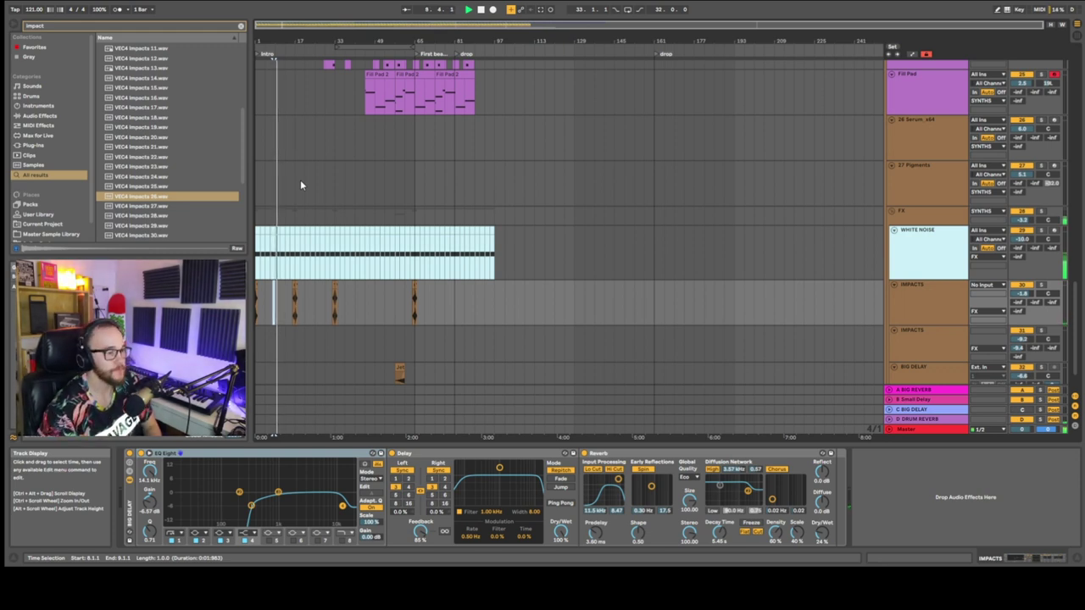
# Listen to the intro while reviewing the whole arrangement, from the effects up to the kick and back down to the Fill Pads
pyautogui.scroll(5, 300, 180)
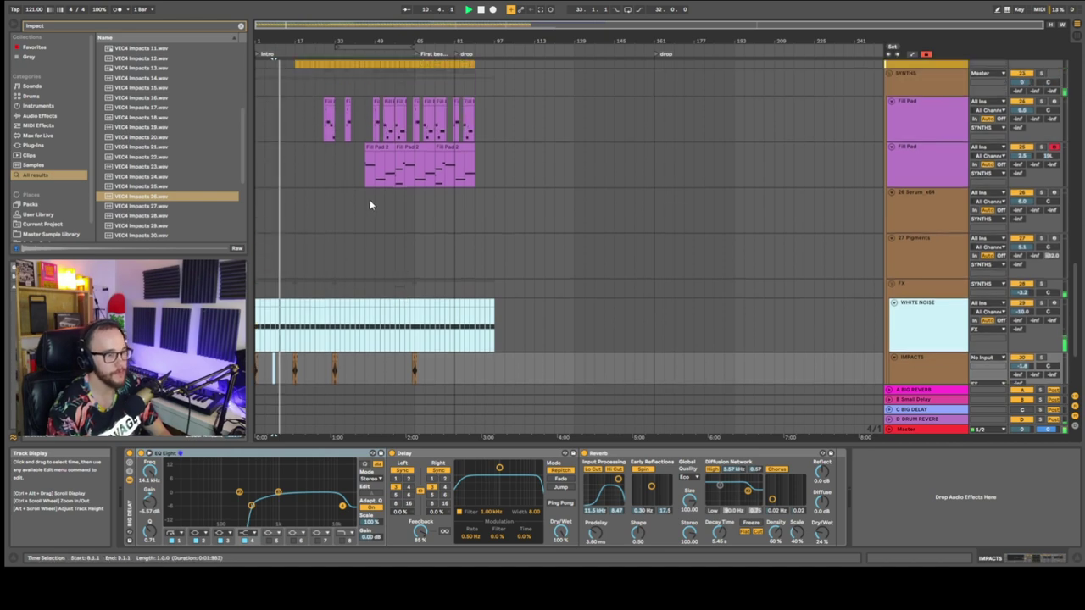
pyautogui.scroll(10, 304, 197)
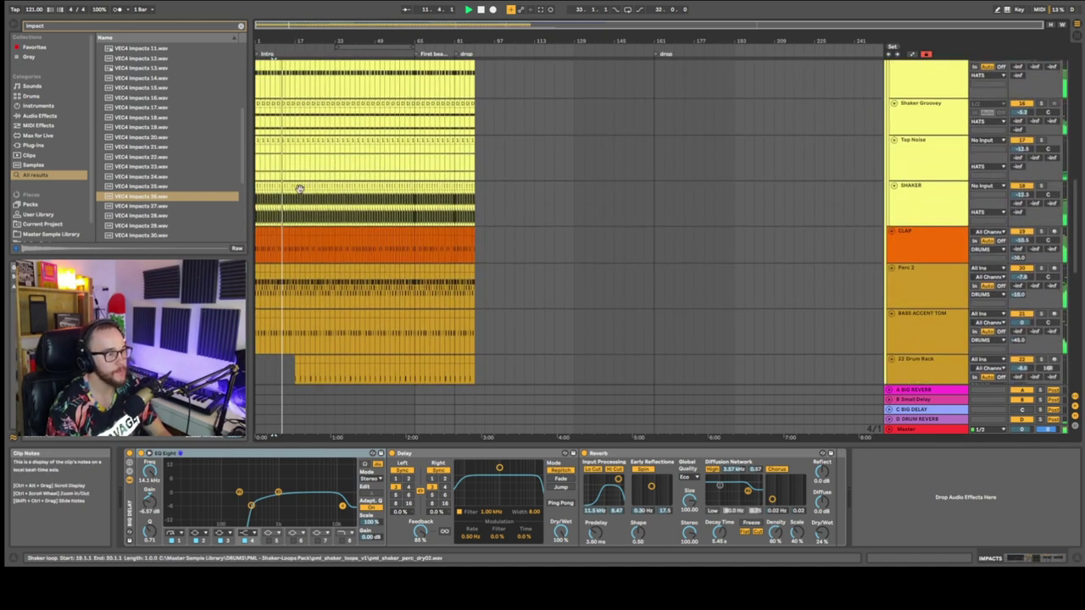
pyautogui.scroll(8, 300, 191)
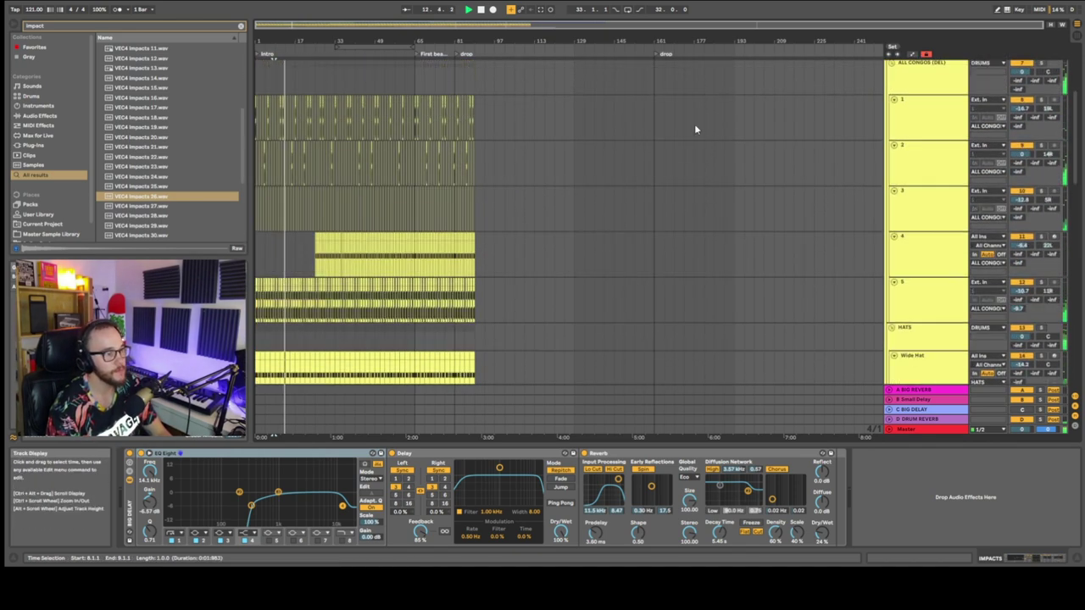
pyautogui.scroll(3, 1074, 148)
pyautogui.scroll(2, 1074, 149)
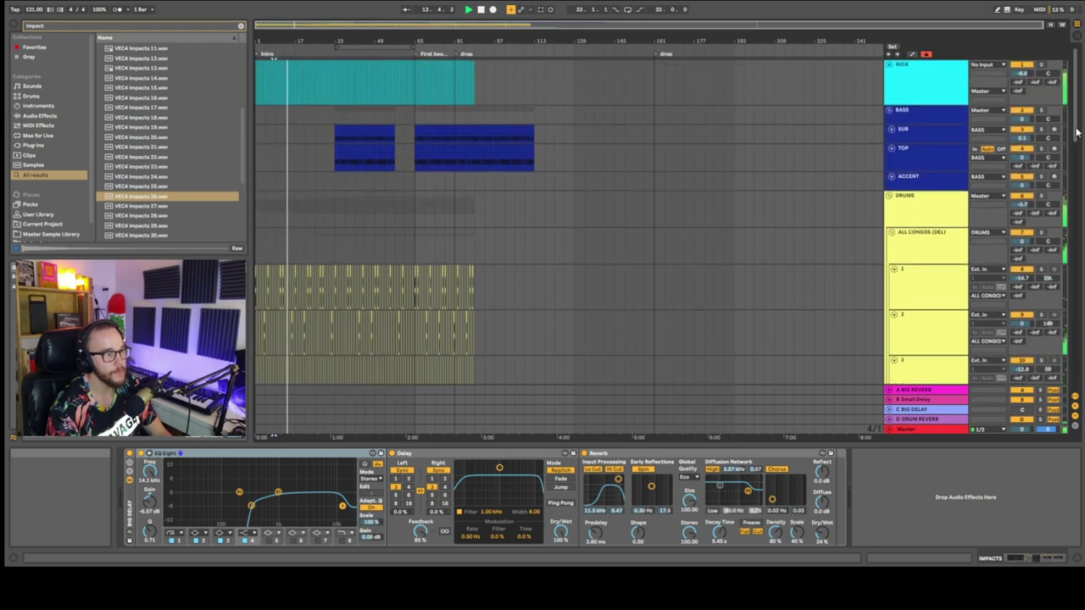
pyautogui.scroll(-15, 1075, 169)
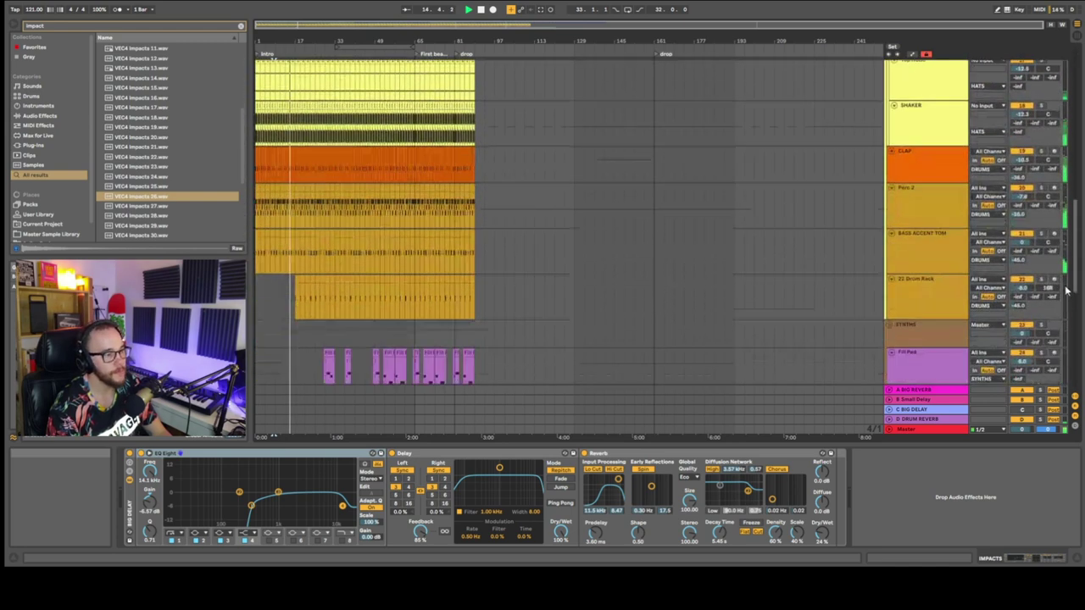
pyautogui.moveTo(1066, 291); pyautogui.dragTo(1067, 300)
pyautogui.scroll(8, 350, 239)
pyautogui.hscroll(-5, 345, 229)
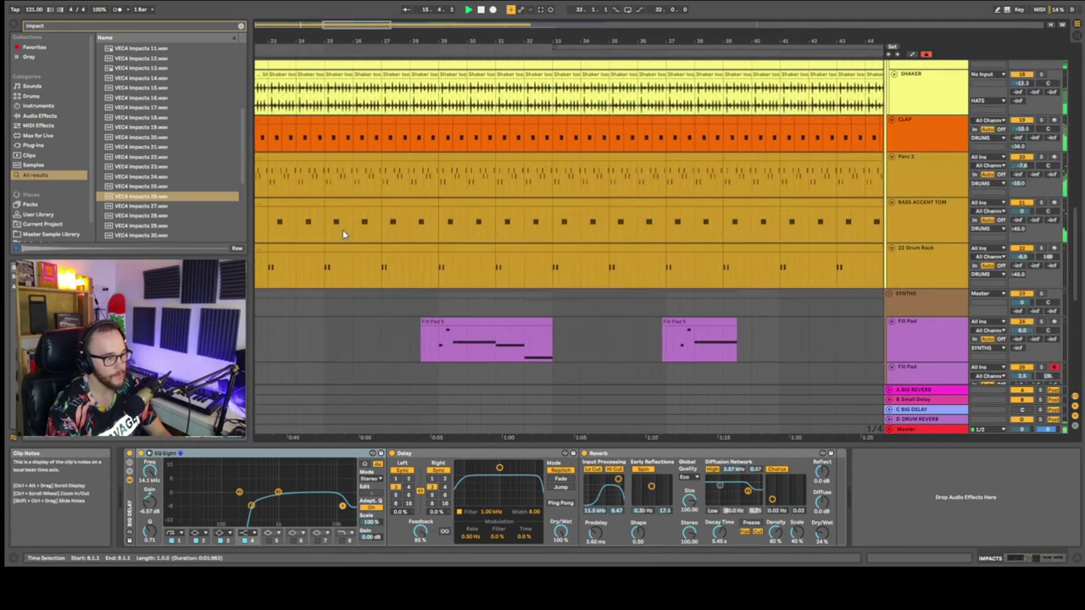
# Listen to the playback while reviewing the arrangement from the impacts and Fill Pads up through the drum tracks
pyautogui.scroll(-10, 342, 229)
pyautogui.hscroll(-8, 341, 225)
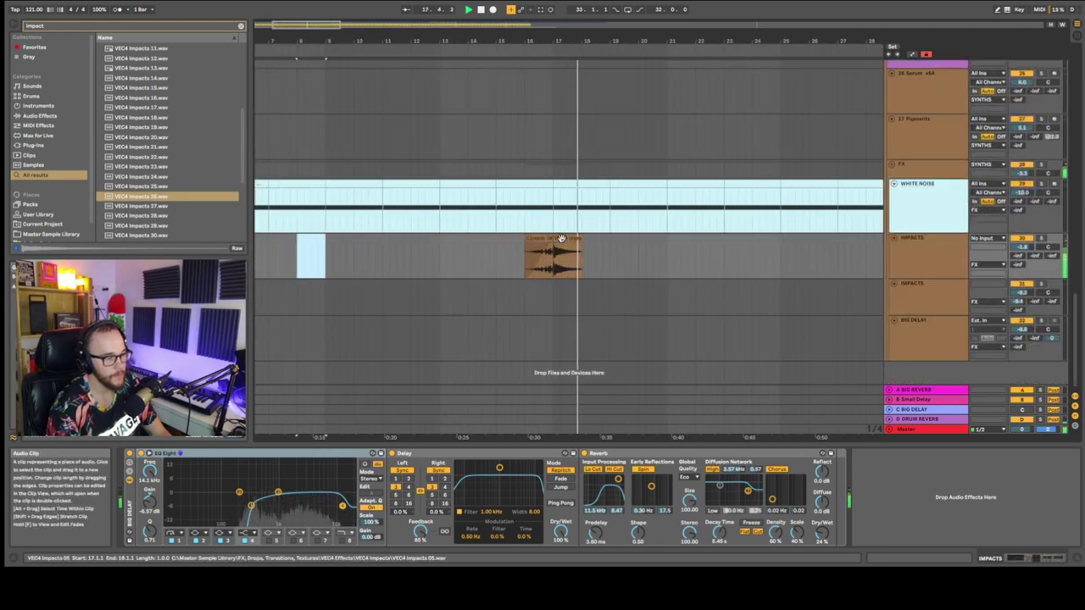
pyautogui.scroll(10, 758, 213)
pyautogui.scroll(-6, 715, 213)
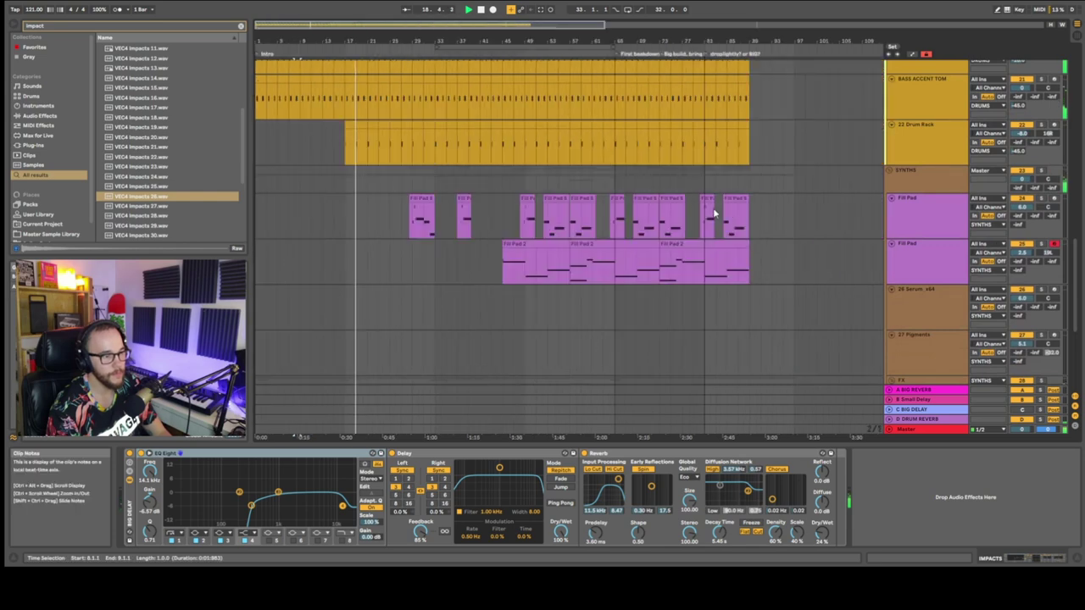
pyautogui.scroll(3, 1081, 266)
pyautogui.scroll(5, 1080, 266)
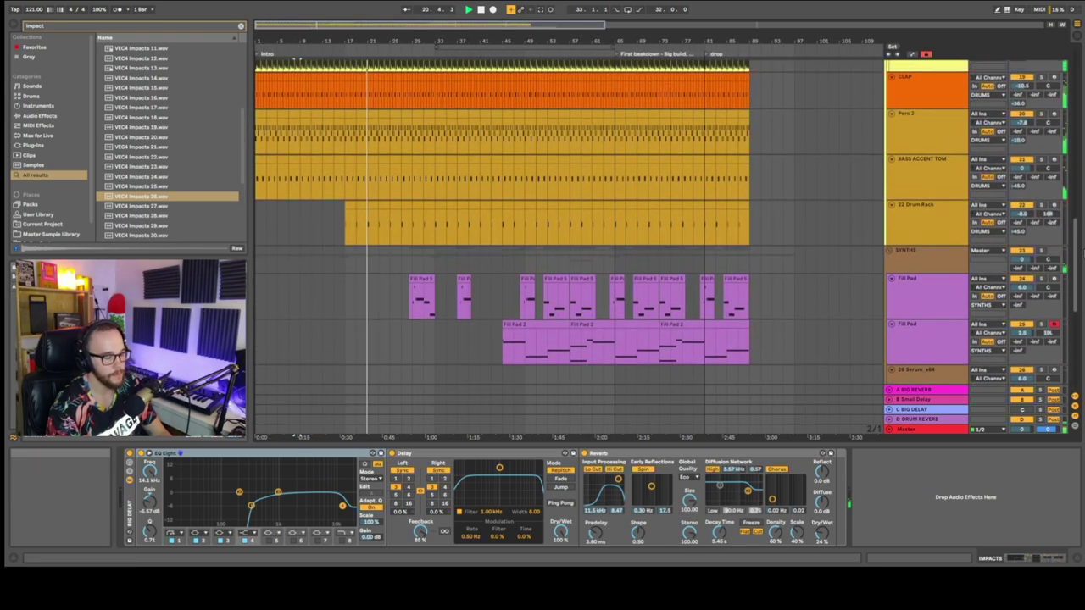
pyautogui.scroll(15, 1081, 246)
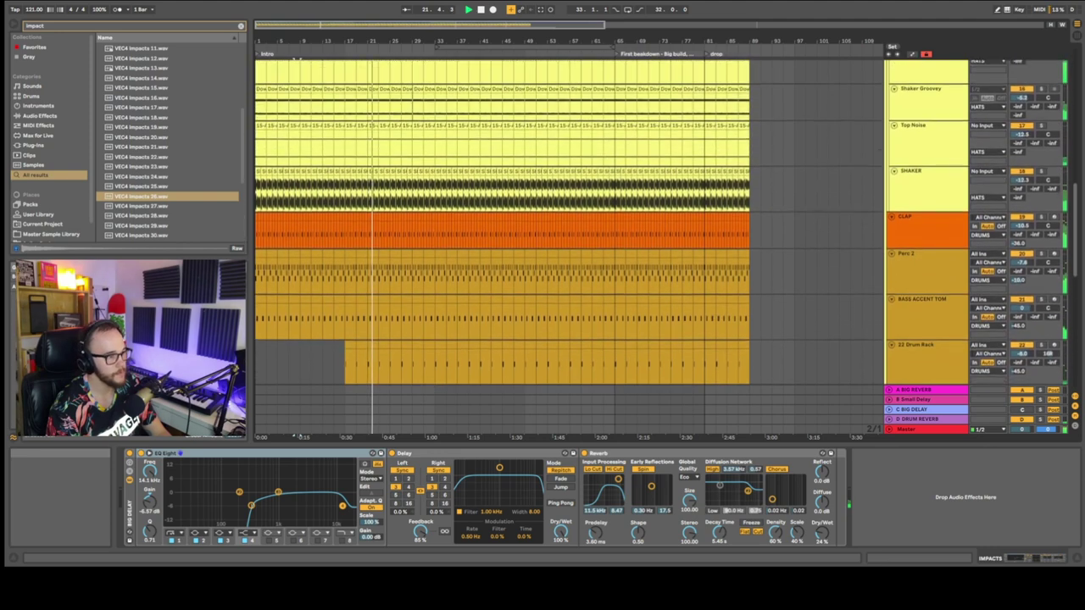
# Raise the level of congo track 4 slightly and cut a mid band in its EQ Eight to -7.07 dB
pyautogui.scroll(1, 1081, 246)
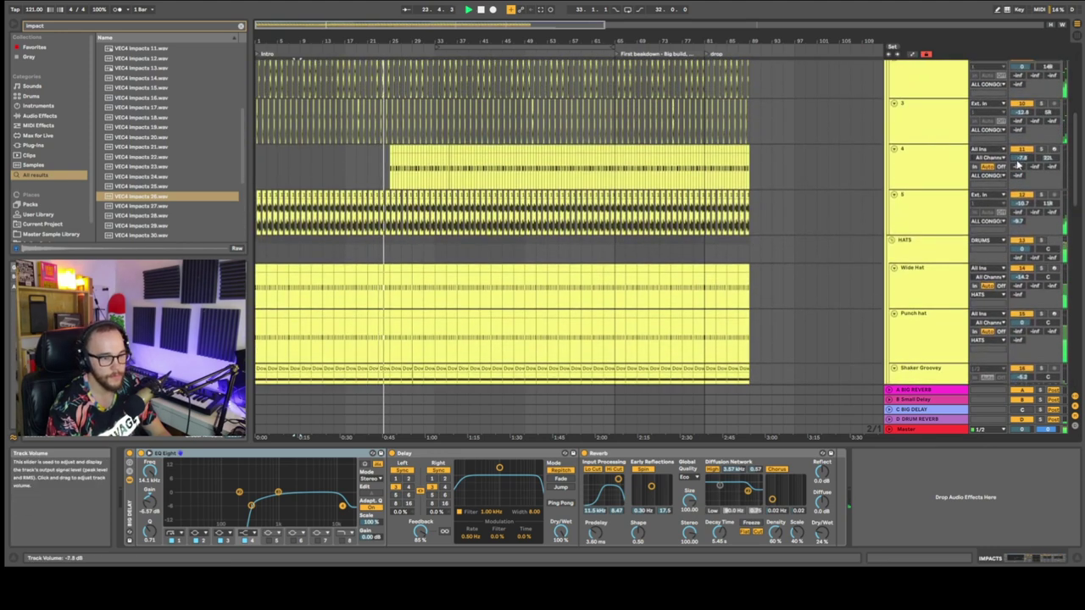
pyautogui.click(914, 163)
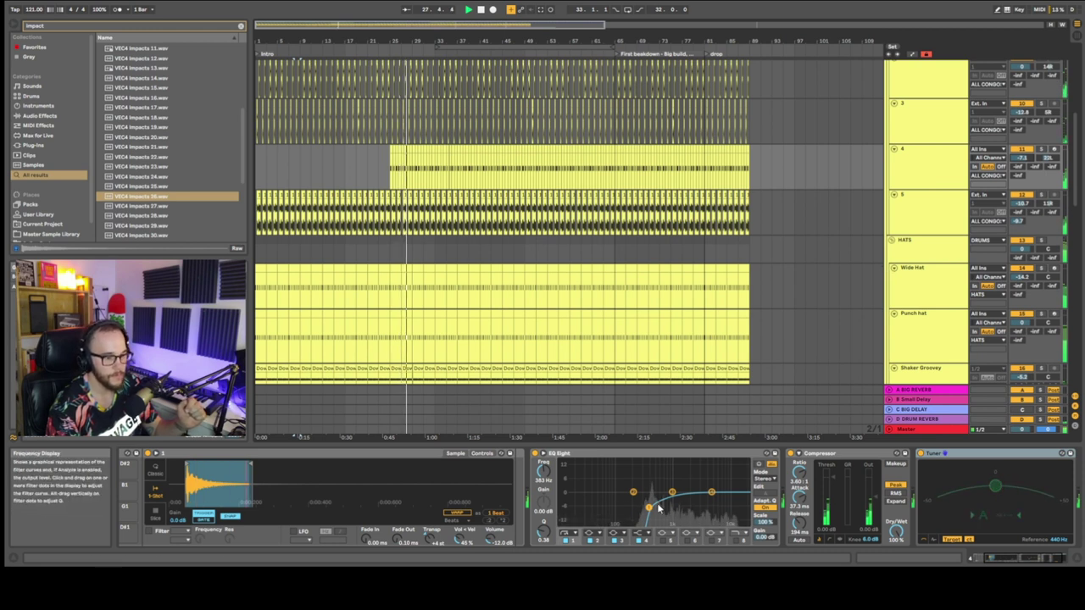
pyautogui.moveTo(678, 490); pyautogui.dragTo(678, 493)
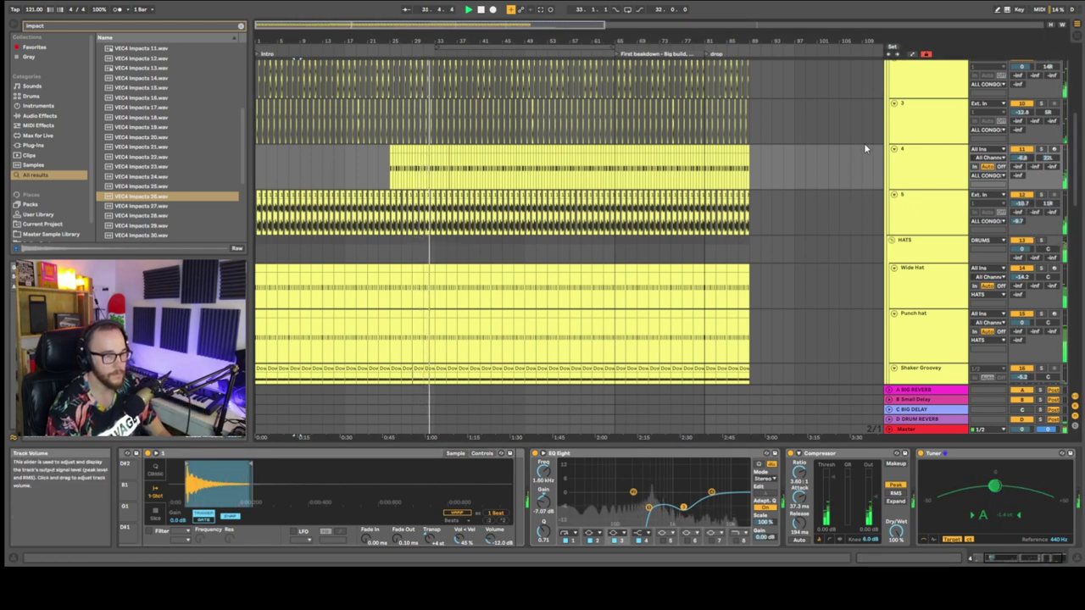
# Move the second, short clip on the first Fill Pad track so it starts at bar 39.3.1
pyautogui.scroll(-6, 1078, 176)
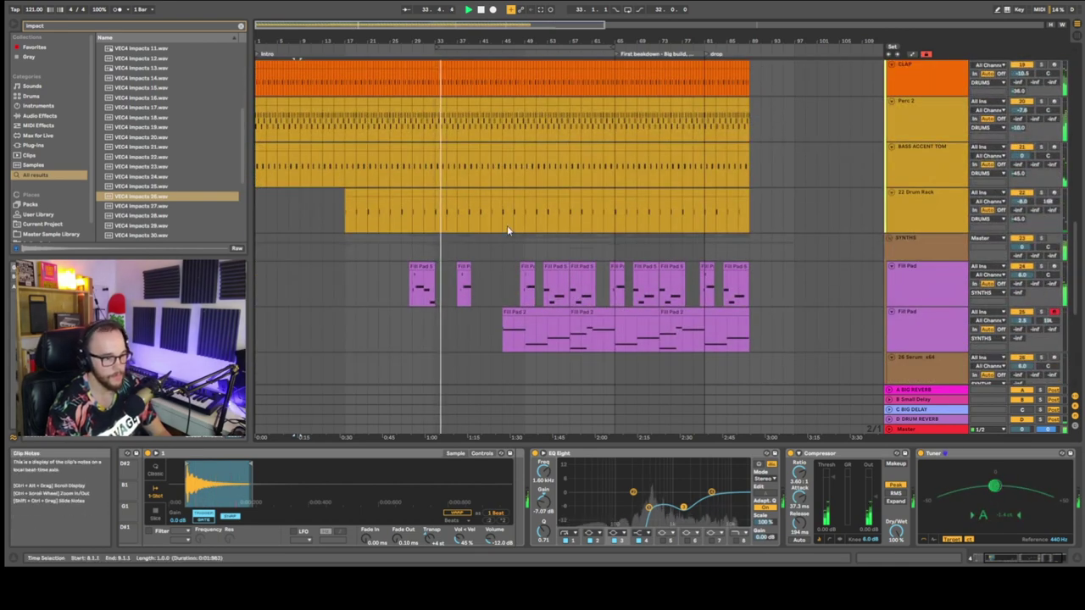
pyautogui.moveTo(465, 267); pyautogui.dragTo(480, 287)
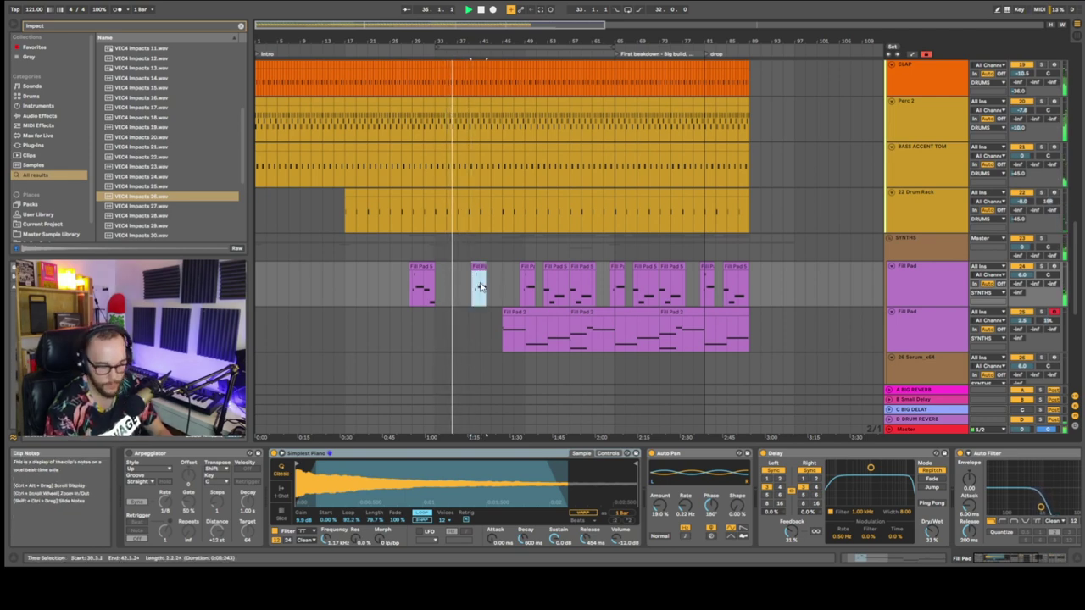
# Set the volume of congo track 4 to -6.1 dB
pyautogui.scroll(8, 1076, 143)
pyautogui.scroll(5, 1077, 143)
pyautogui.moveTo(1026, 236); pyautogui.dragTo(1027, 240)
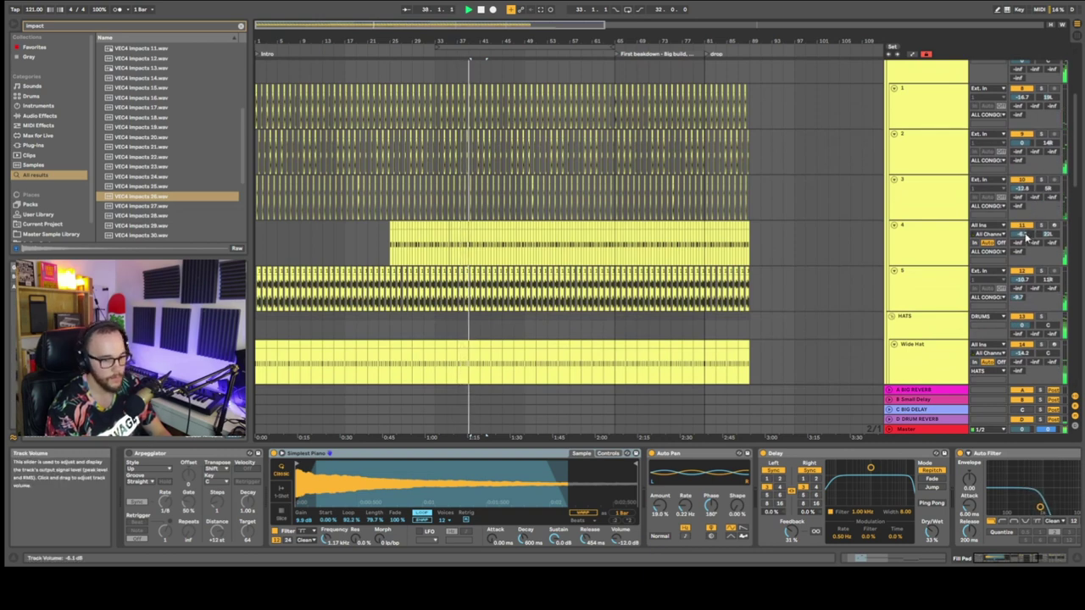
# Listen on while reviewing the tracks from the kick and bass down through the hats and percussion to the Fill Pads
pyautogui.scroll(5, 1029, 123)
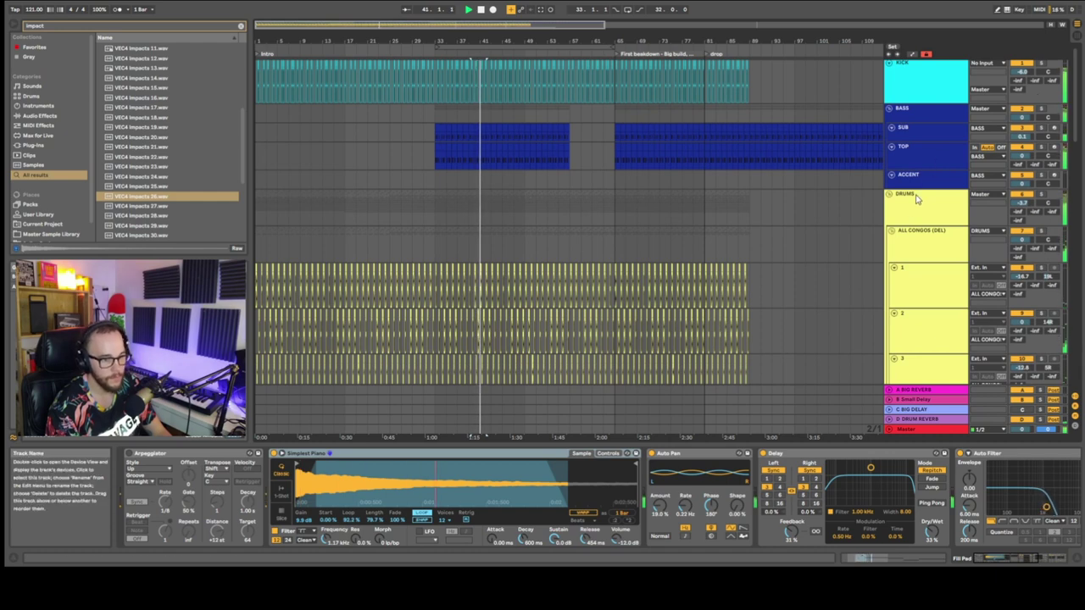
pyautogui.scroll(-5, 700, 249)
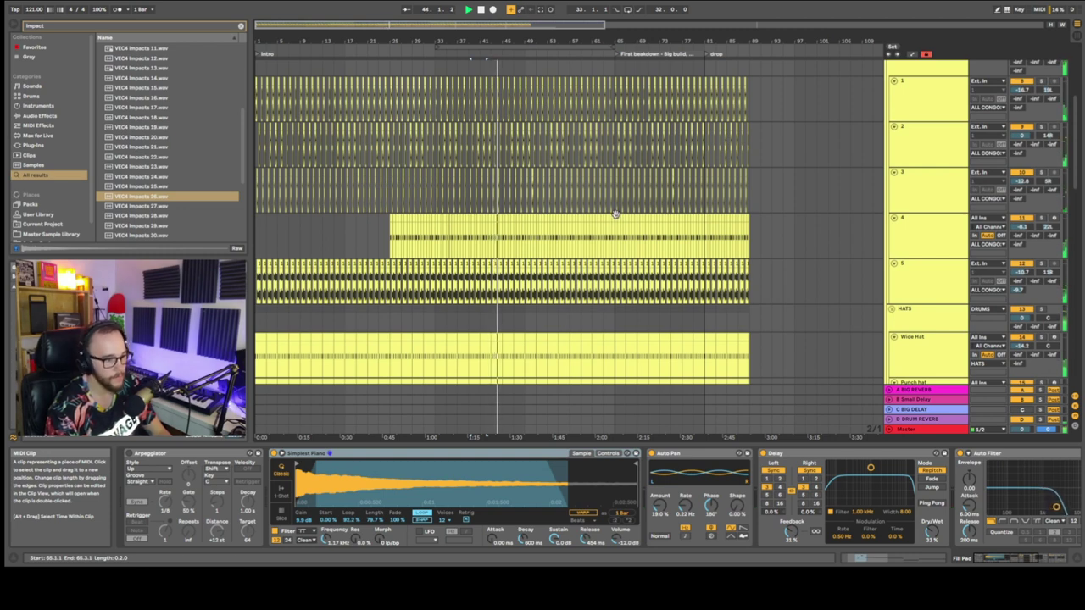
pyautogui.scroll(-4, 534, 242)
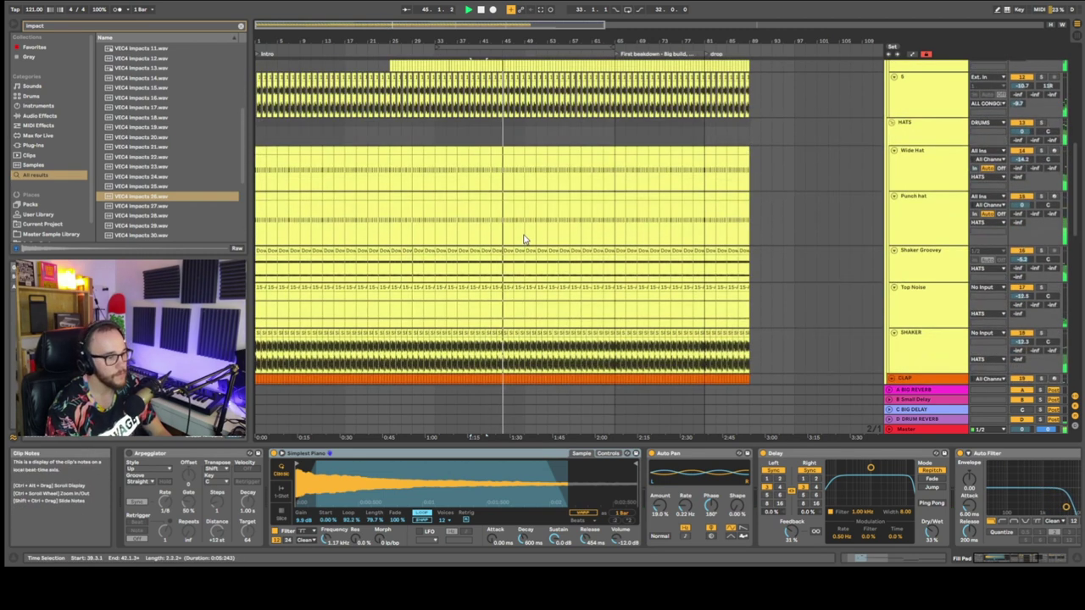
pyautogui.scroll(-2, 524, 240)
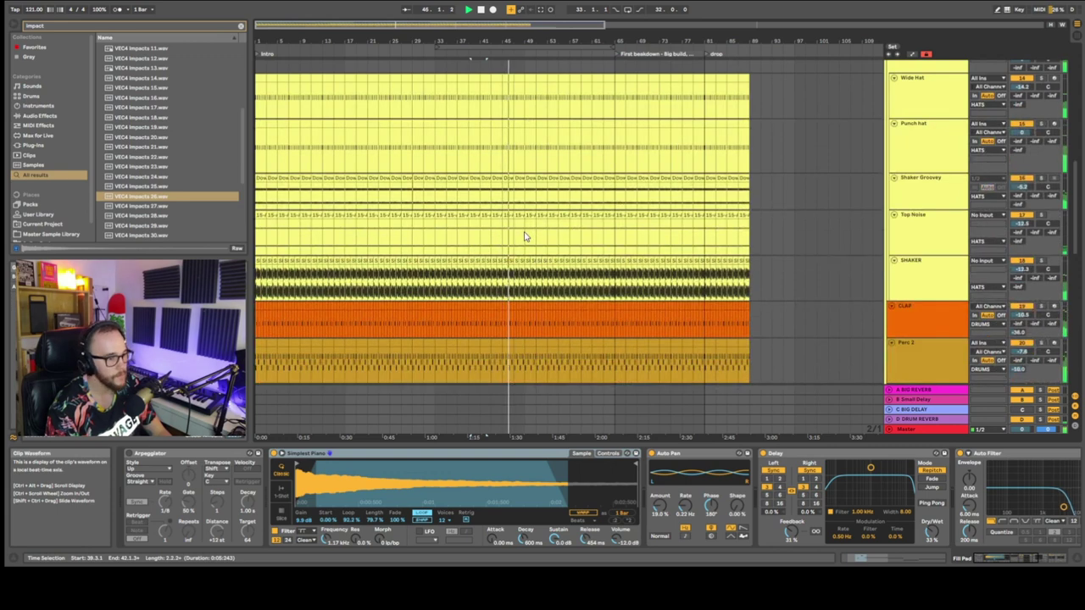
pyautogui.scroll(-2, 524, 237)
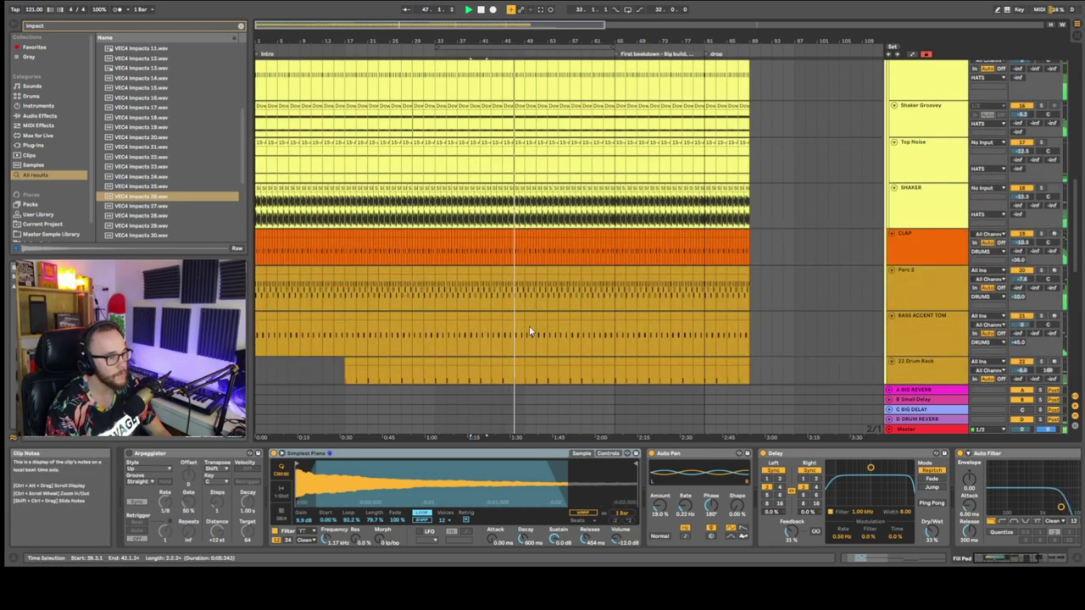
pyautogui.scroll(-4, 1066, 284)
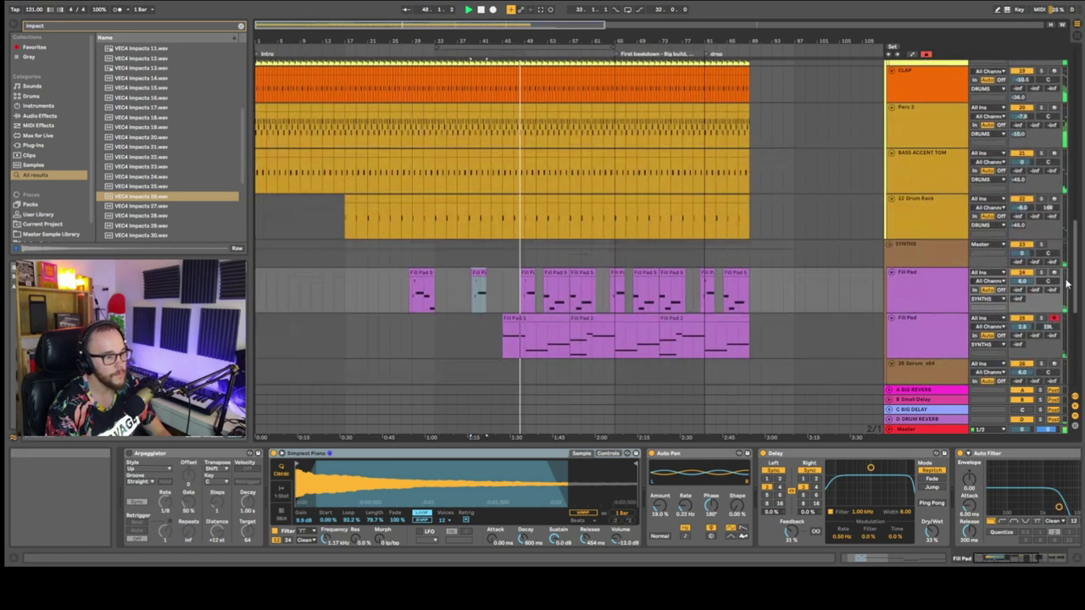
pyautogui.scroll(-3, 1066, 284)
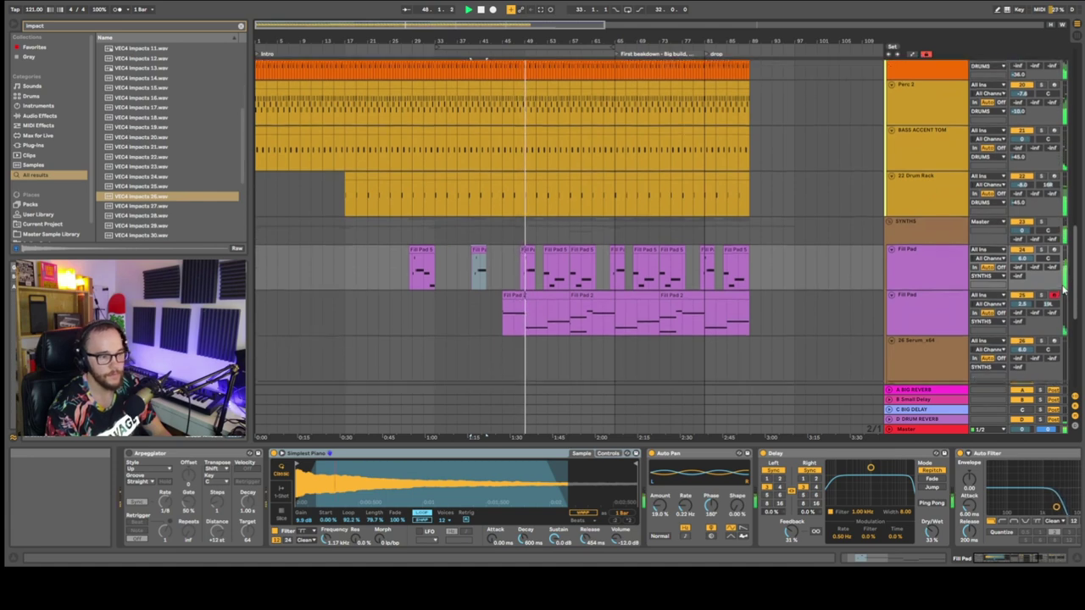
# Reshape the second Fill Pad's filter frequency automation into a steady rise from bar 45 to its maximum at the first breakdown
pyautogui.press('a')
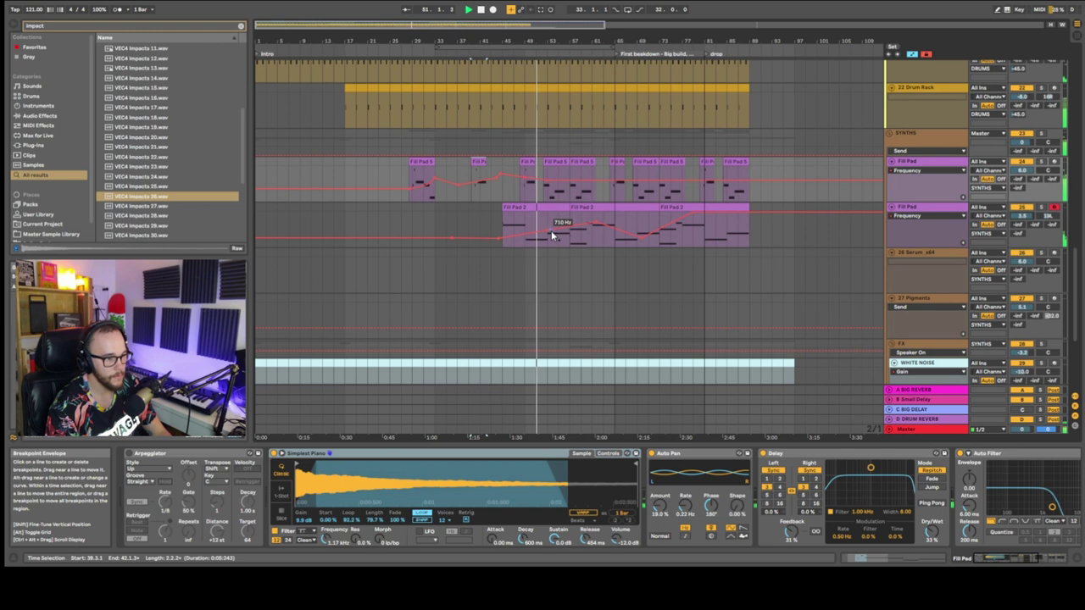
pyautogui.click(552, 235)
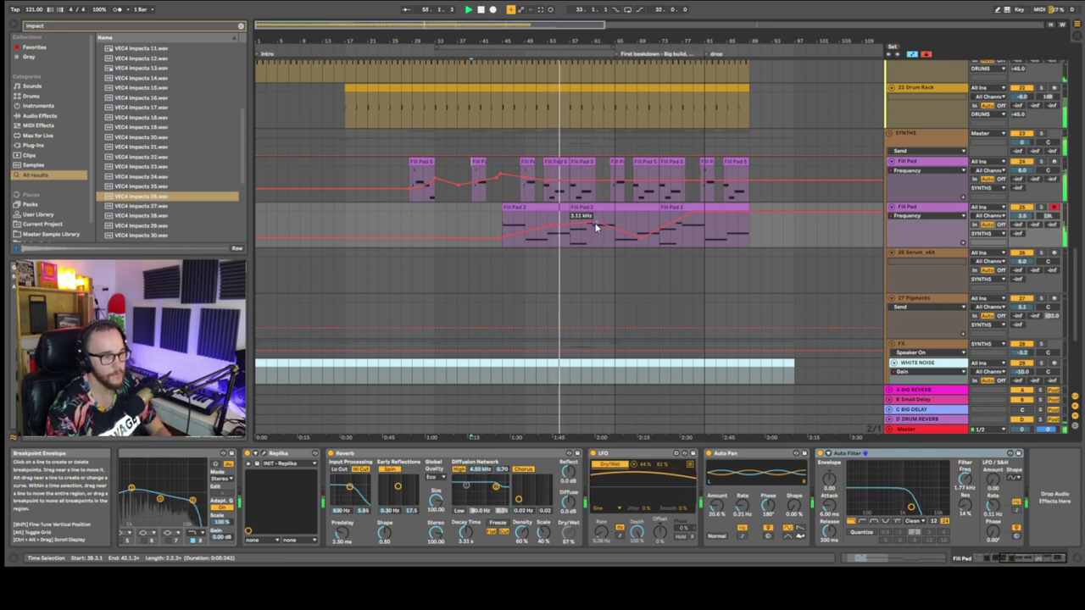
pyautogui.moveTo(639, 236); pyautogui.dragTo(636, 229)
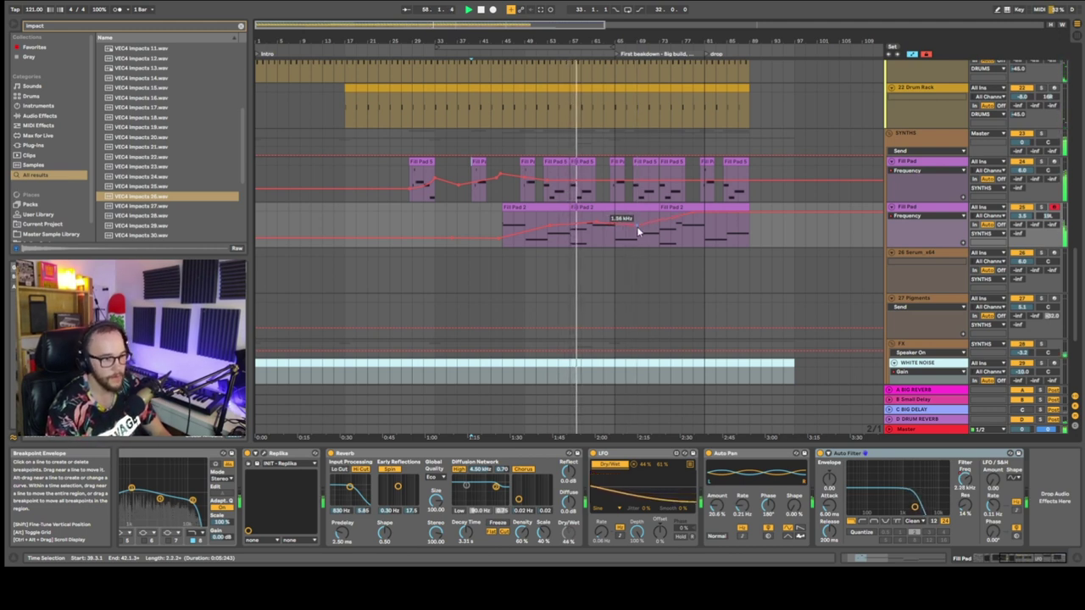
pyautogui.click(674, 208)
pyautogui.moveTo(693, 213); pyautogui.dragTo(614, 212)
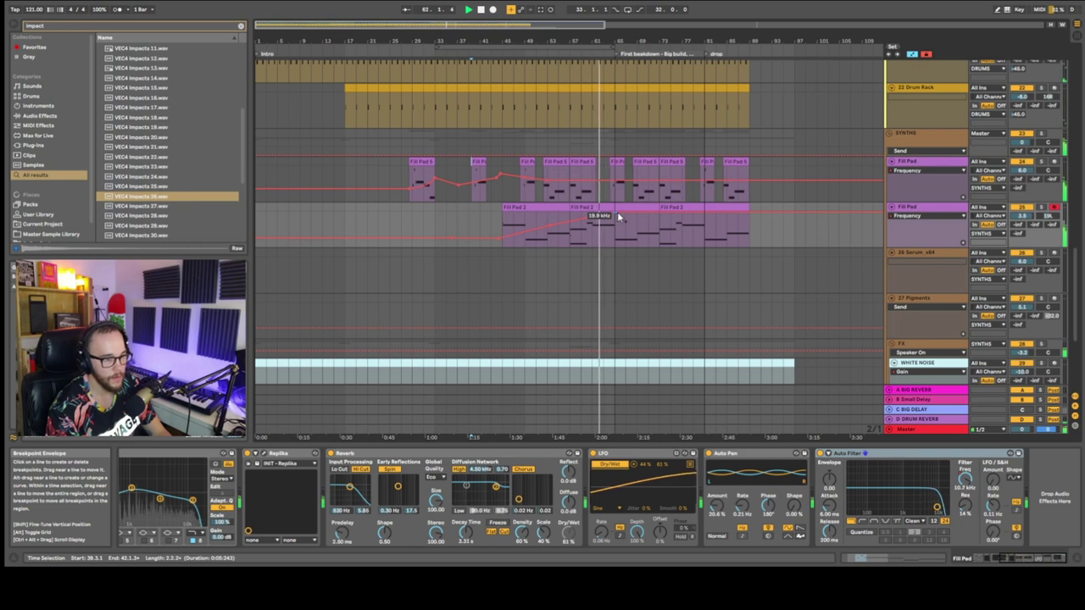
# Lower the volume of the C BIG DELAY return to about -2.8 dB
pyautogui.scroll(-5, 606, 233)
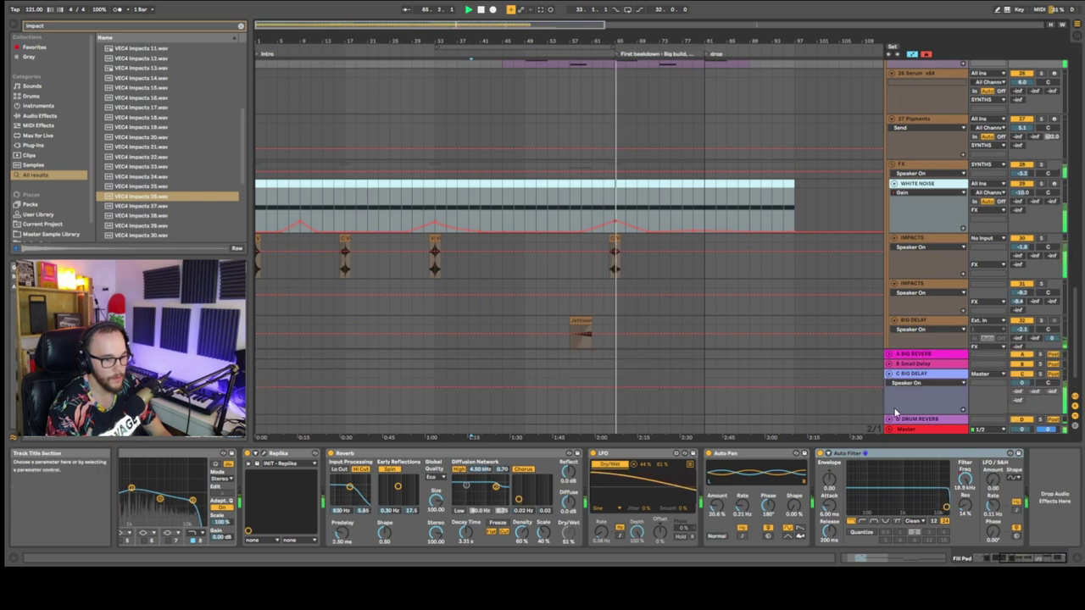
pyautogui.press('a')
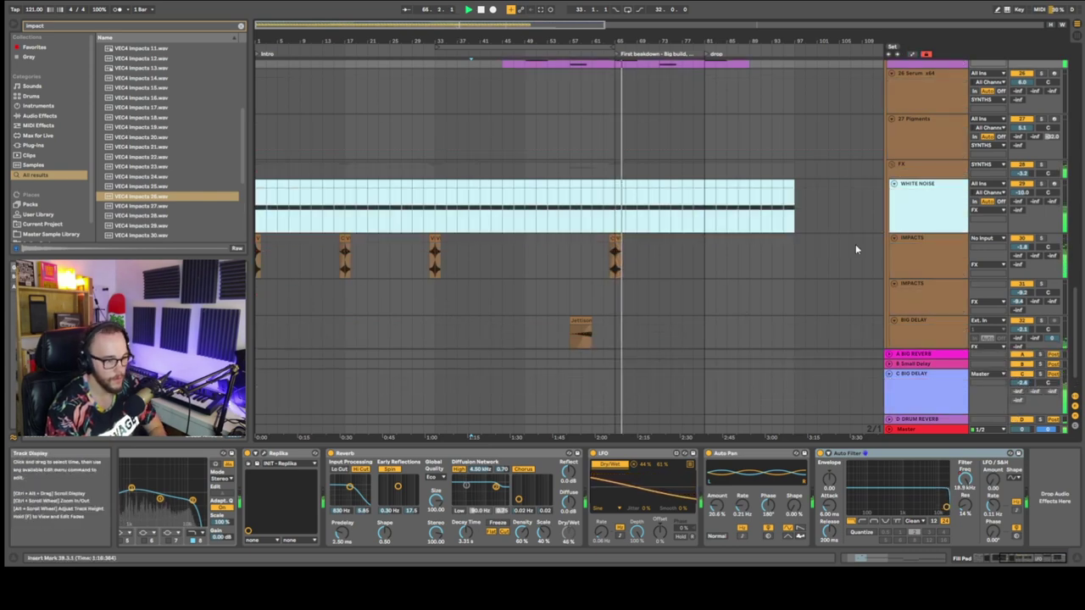
# Lower the second Fill Pad's filter frequency automation during the first breakdown to 11.0 kHz
pyautogui.scroll(10, 855, 244)
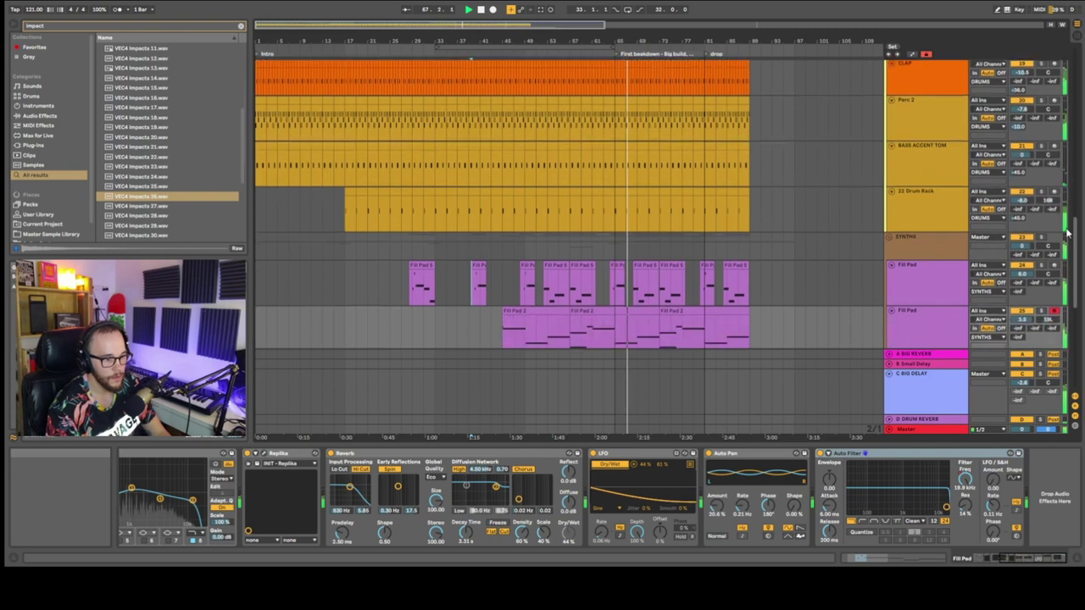
pyautogui.scroll(-2, 847, 246)
pyautogui.press('a')
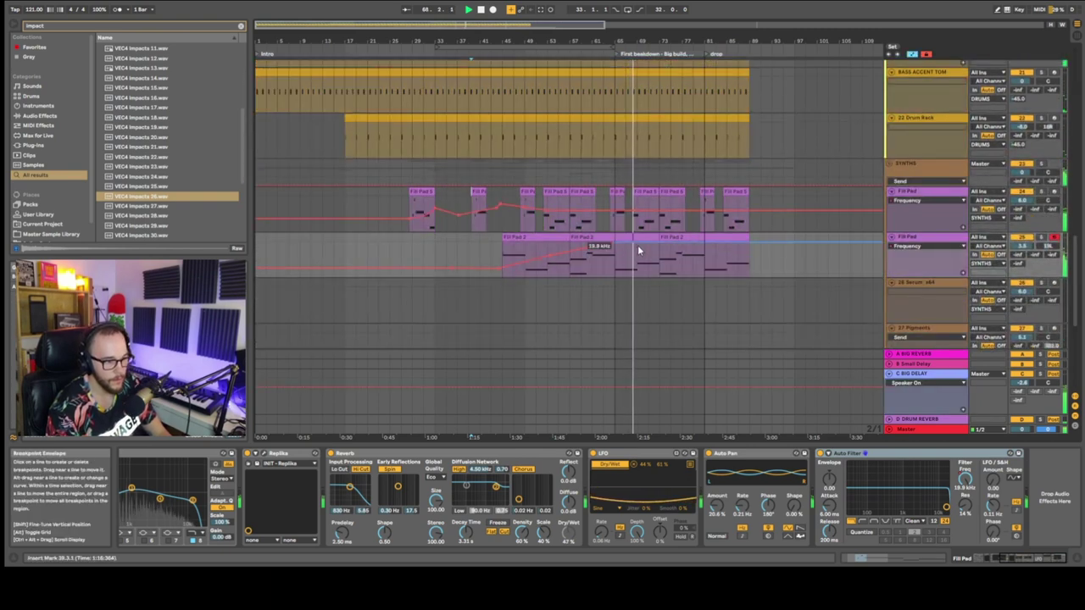
pyautogui.press('a')
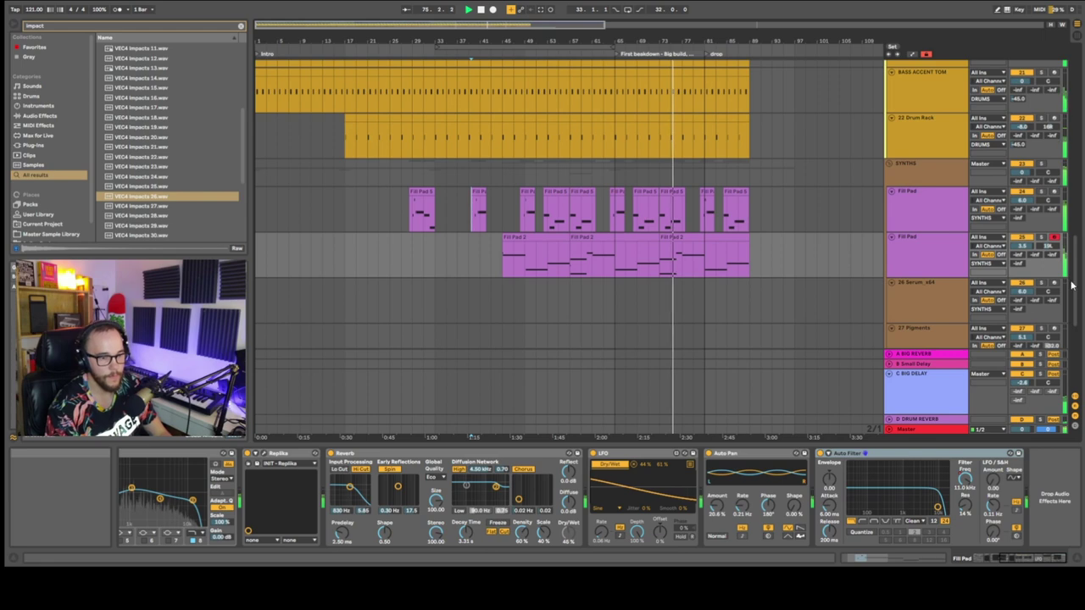
# Check the bass frequency automation and raise the kick's EQ Eight low-cut frequency automation to about 30 Hz just before the drop
pyautogui.moveTo(1072, 286); pyautogui.dragTo(1070, 14)
pyautogui.press('a')
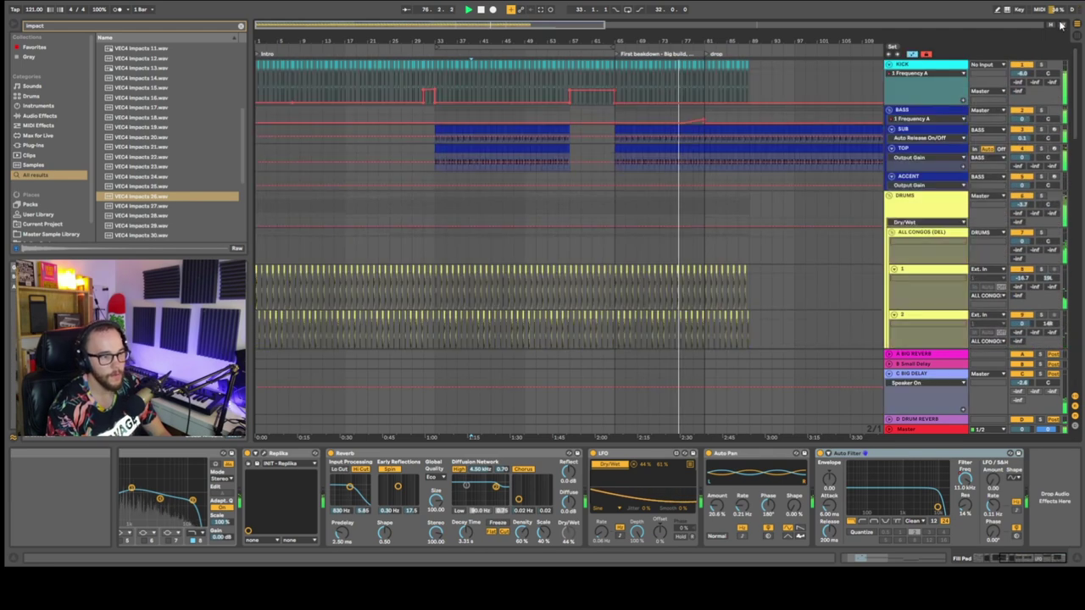
pyautogui.click(697, 120)
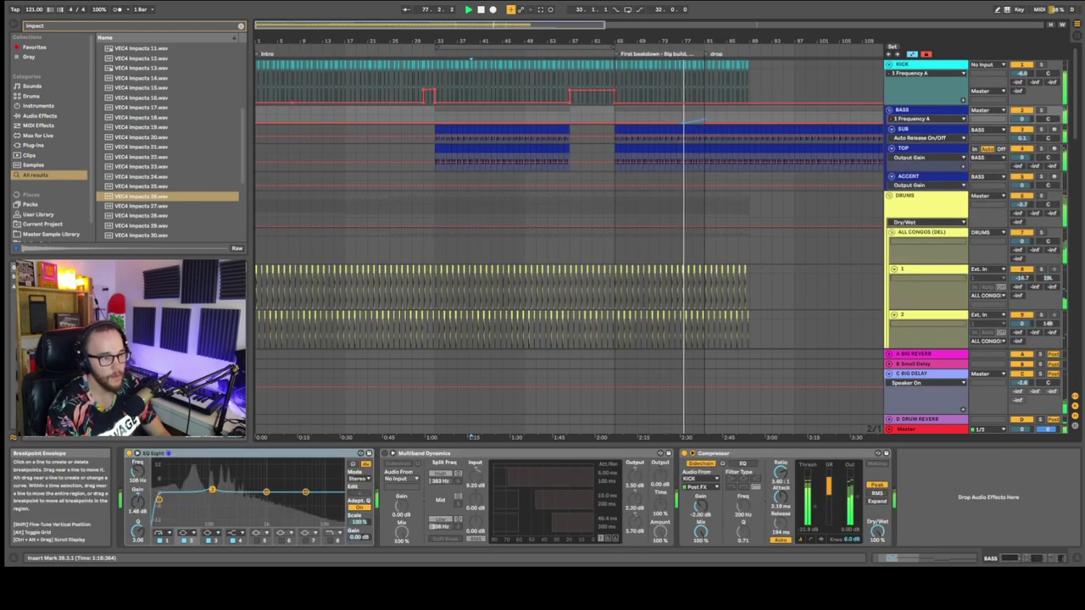
pyautogui.click(694, 103)
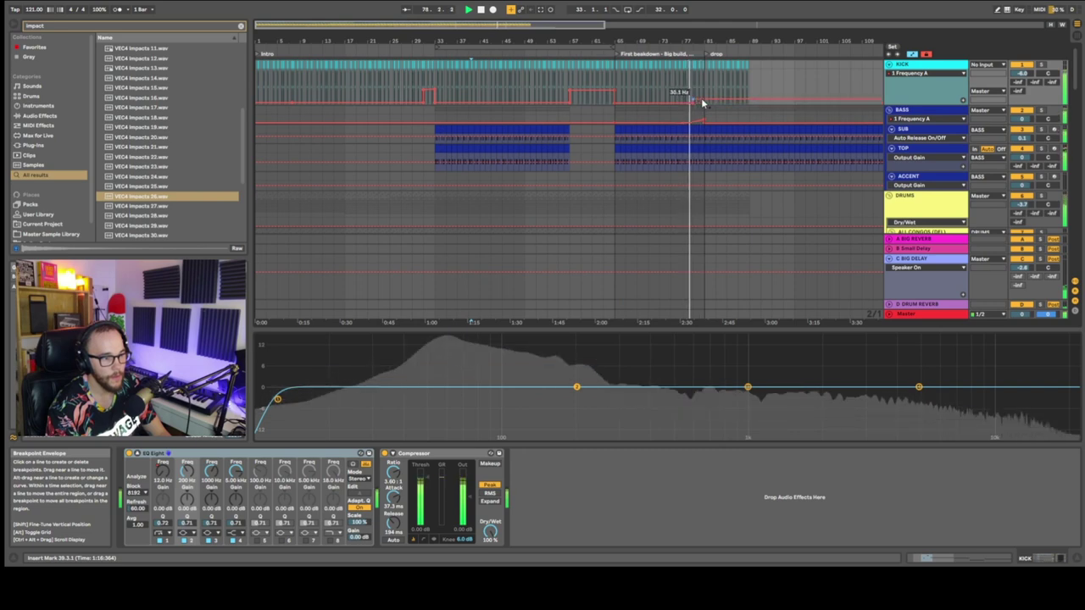
# Copy the impact clip at the first breakdown to the drop at about bar 81 on the IMPACTS track
pyautogui.scroll(-5, 700, 144)
pyautogui.scroll(-12, 696, 158)
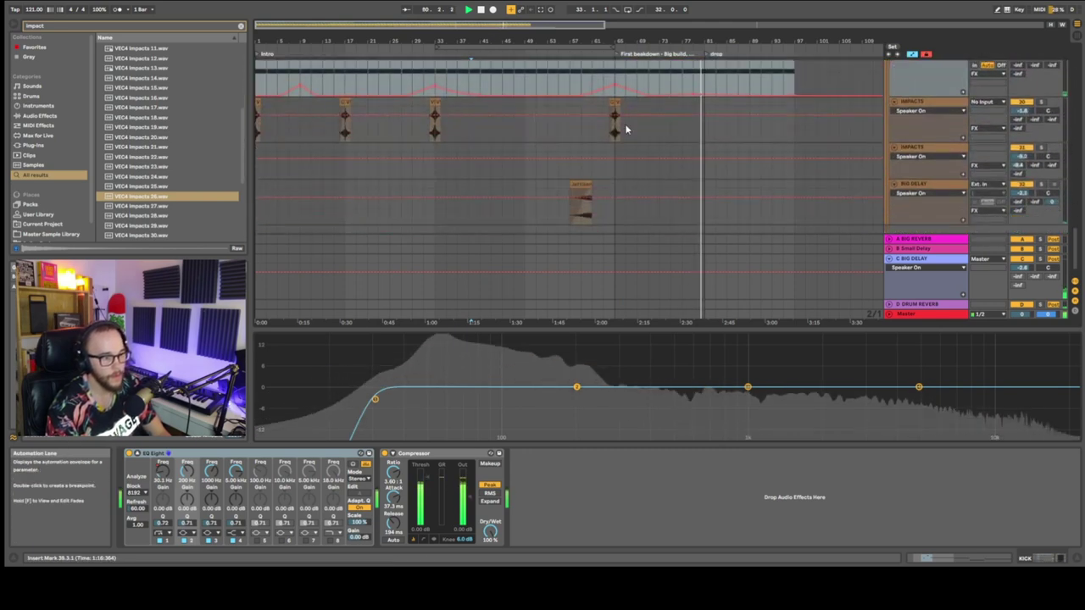
pyautogui.click(618, 102)
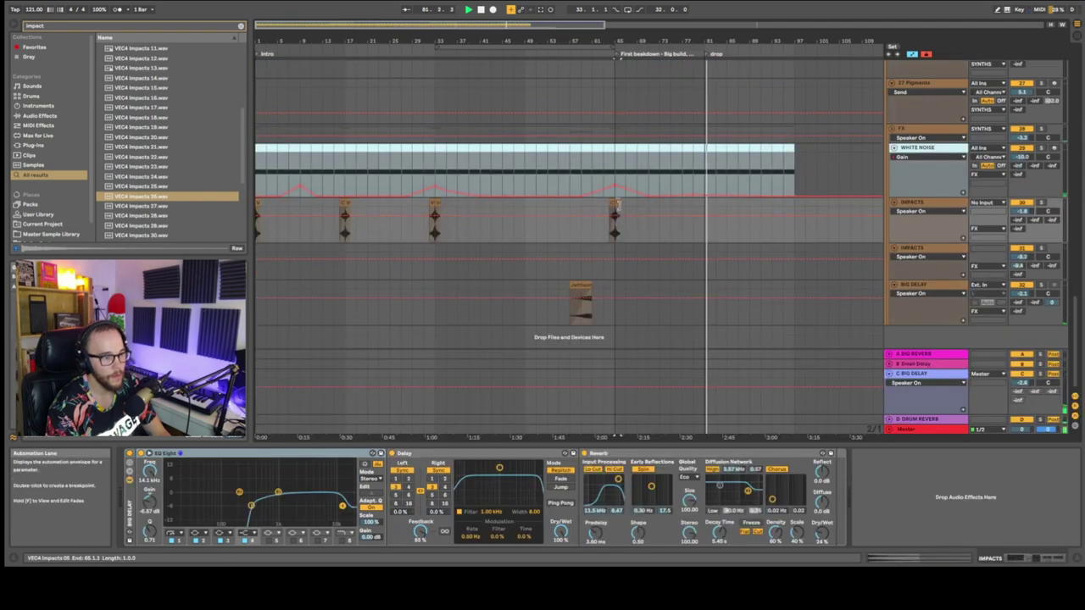
pyautogui.moveTo(616, 206); pyautogui.dragTo(706, 218)
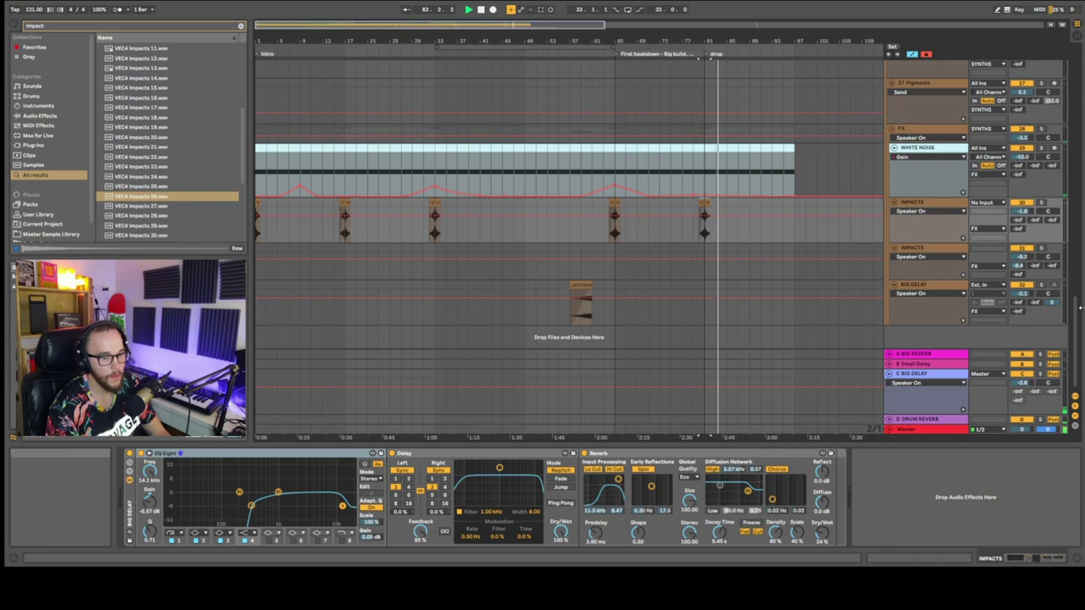
pyautogui.moveTo(1077, 326); pyautogui.dragTo(975, 173)
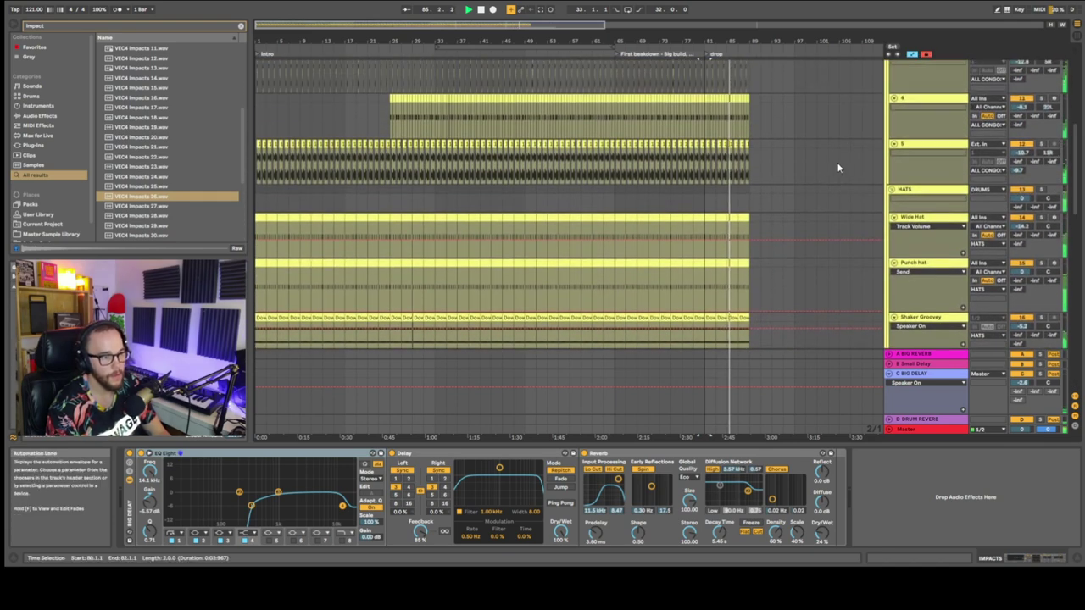
pyautogui.click(721, 140)
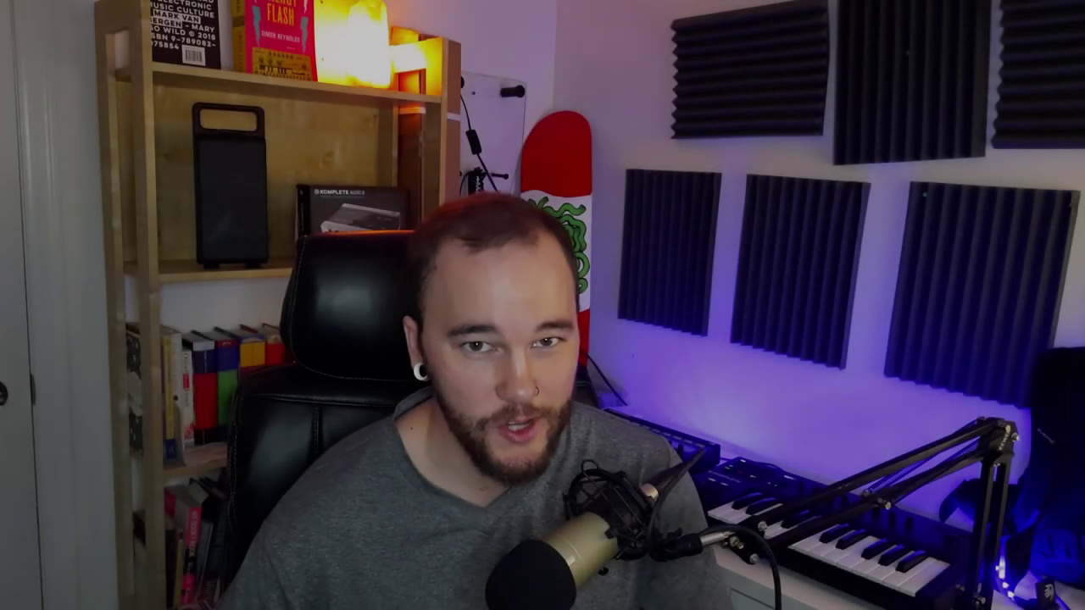